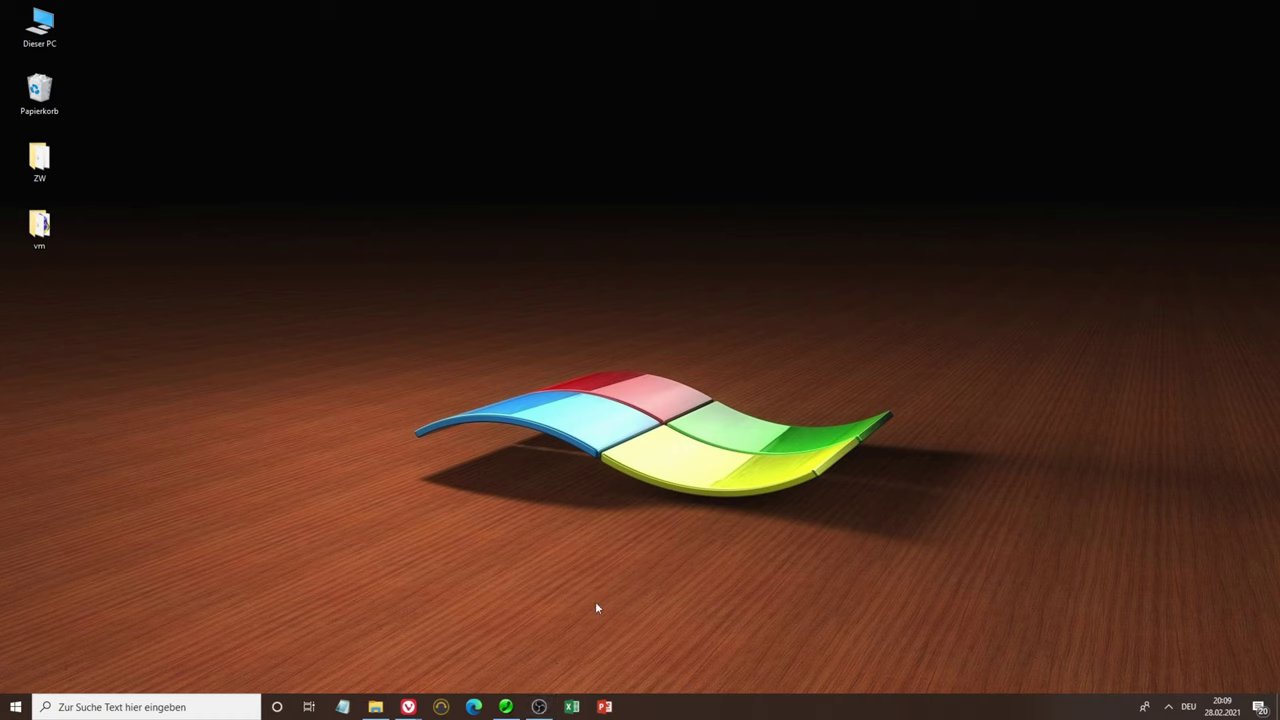
Launch Excel, create a blank workbook (Leere Arbeitsmappe) and maximize its window
{"action": "left_click", "coordinate": [571, 707]}
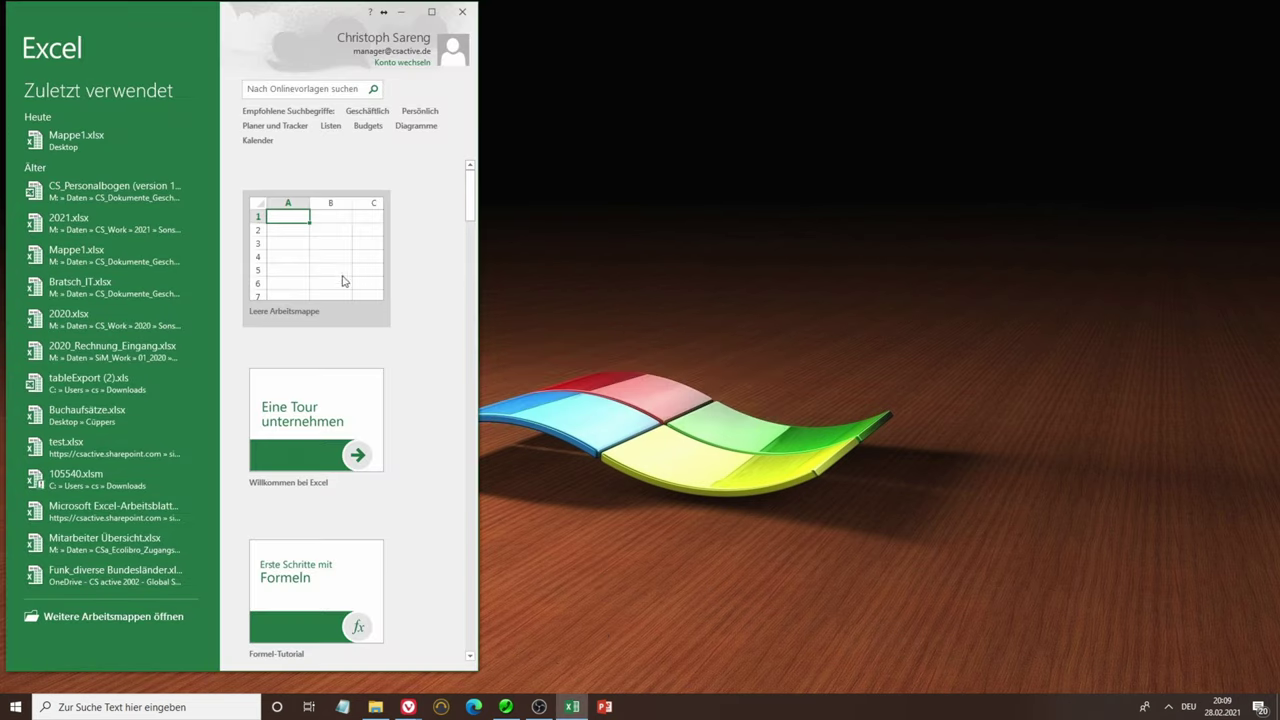
{"action": "left_click", "coordinate": [340, 275]}
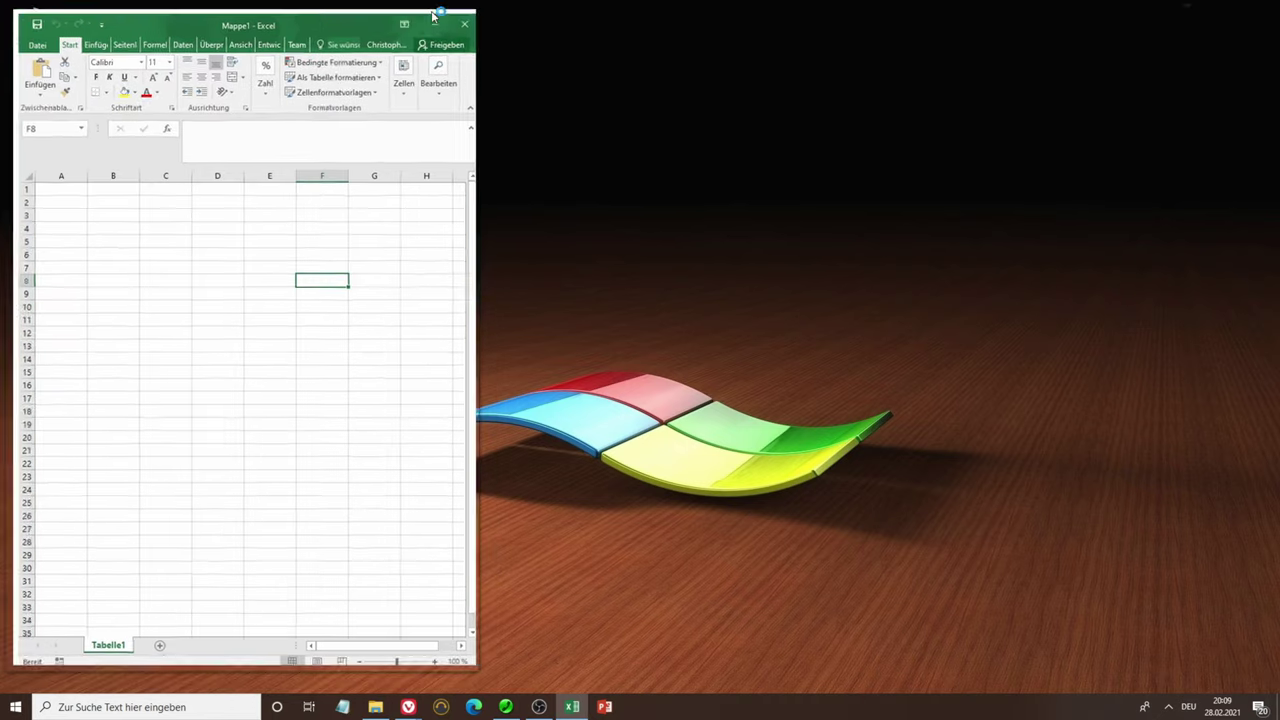
{"action": "left_click", "coordinate": [433, 16]}
Enter the headings Monat in A1 and Umsatz in B1
{"action": "left_click_drag", "start_coordinate": [40, 177], "coordinate": [82, 177]}
{"action": "left_click", "coordinate": [30, 216]}
{"action": "left_click", "coordinate": [44, 178]}
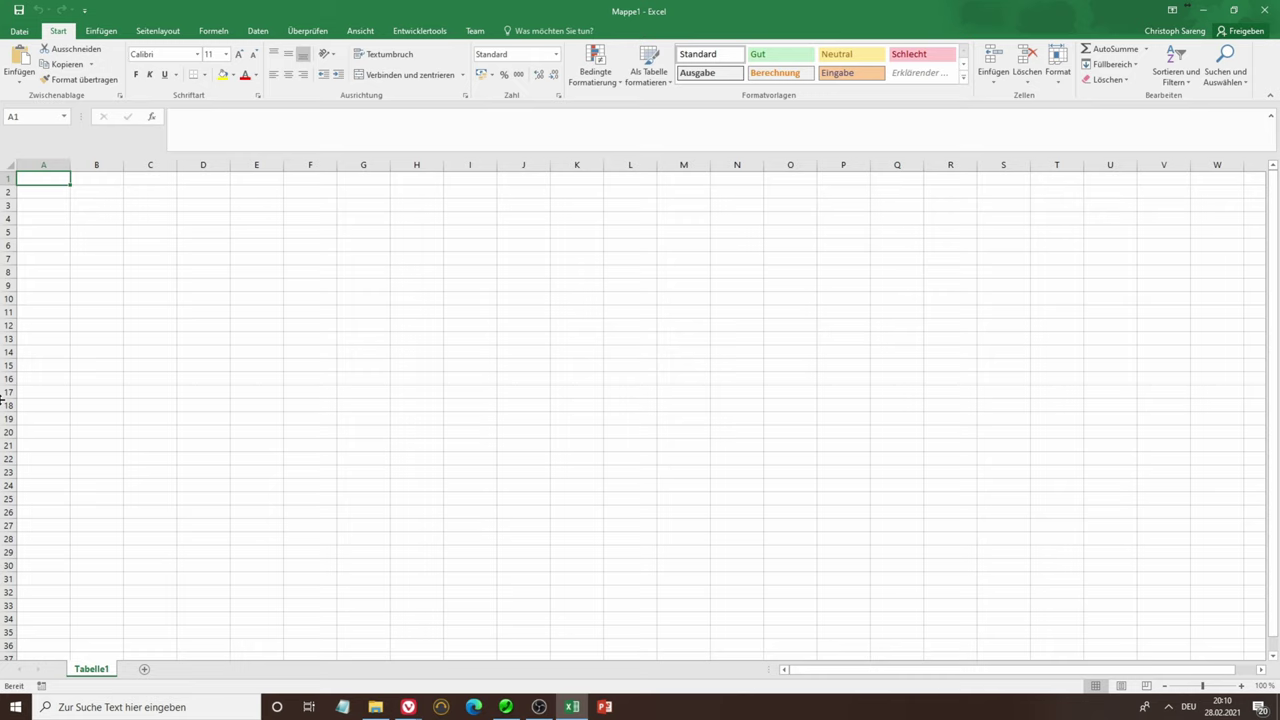
{"action": "type", "text": "Monat"}
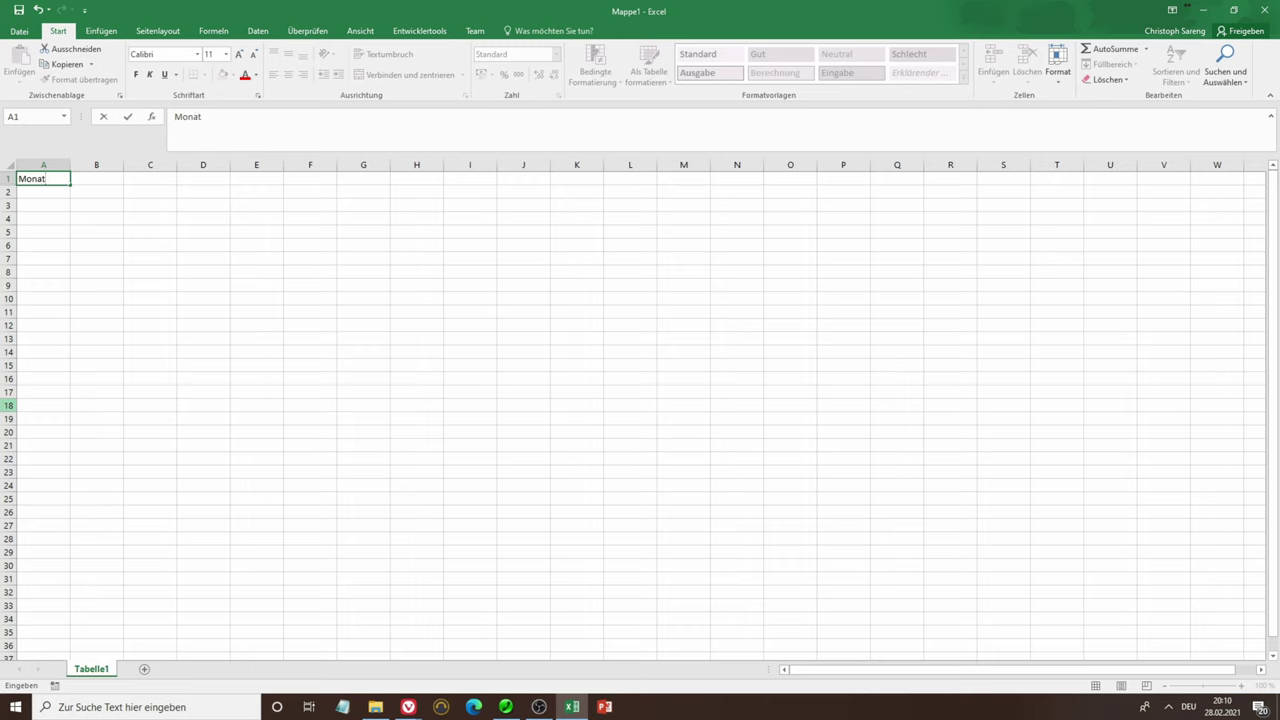
{"action": "key", "text": "Tab"}
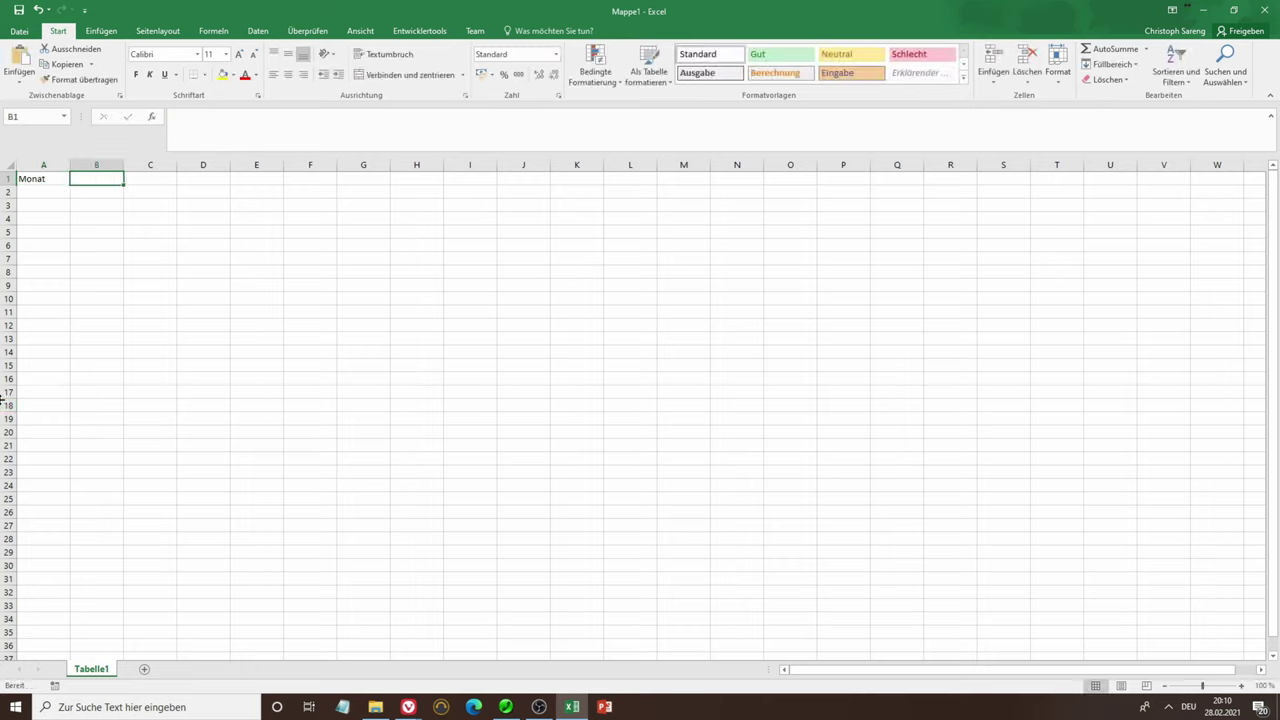
{"action": "type", "text": "Umsatz"}
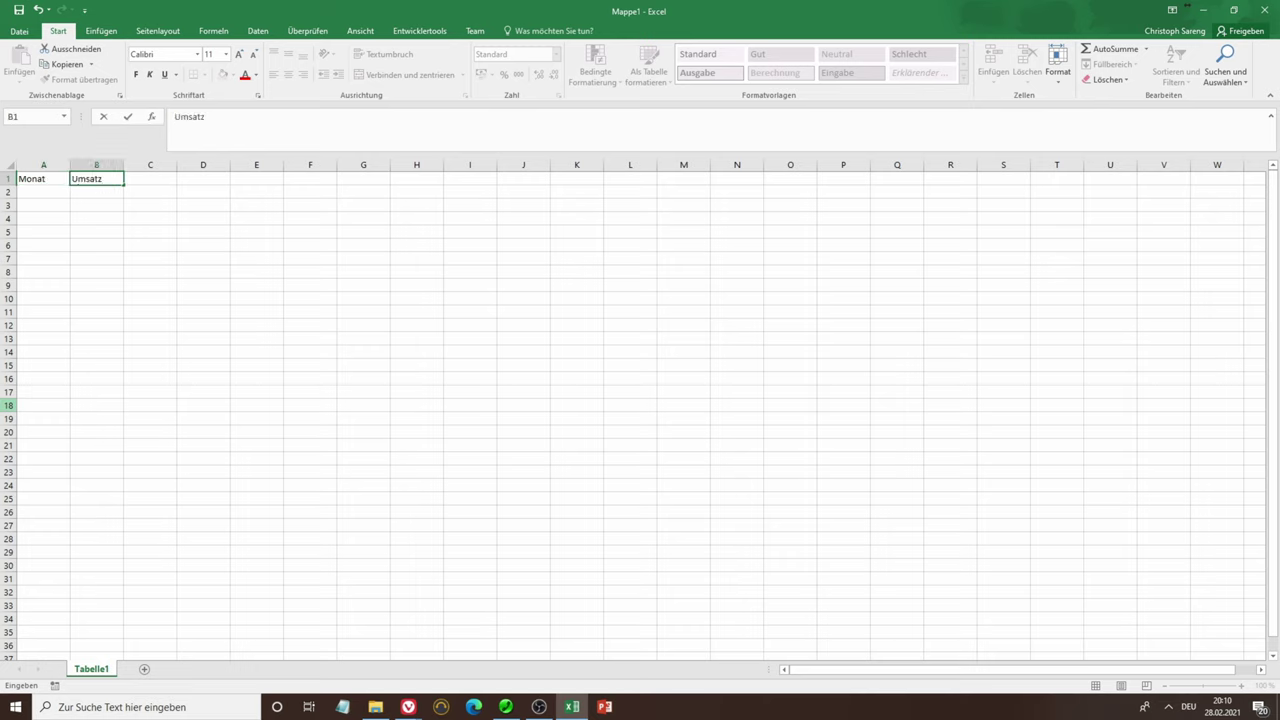
{"action": "left_click", "coordinate": [212, 327]}
{"action": "left_click", "coordinate": [42, 196]}
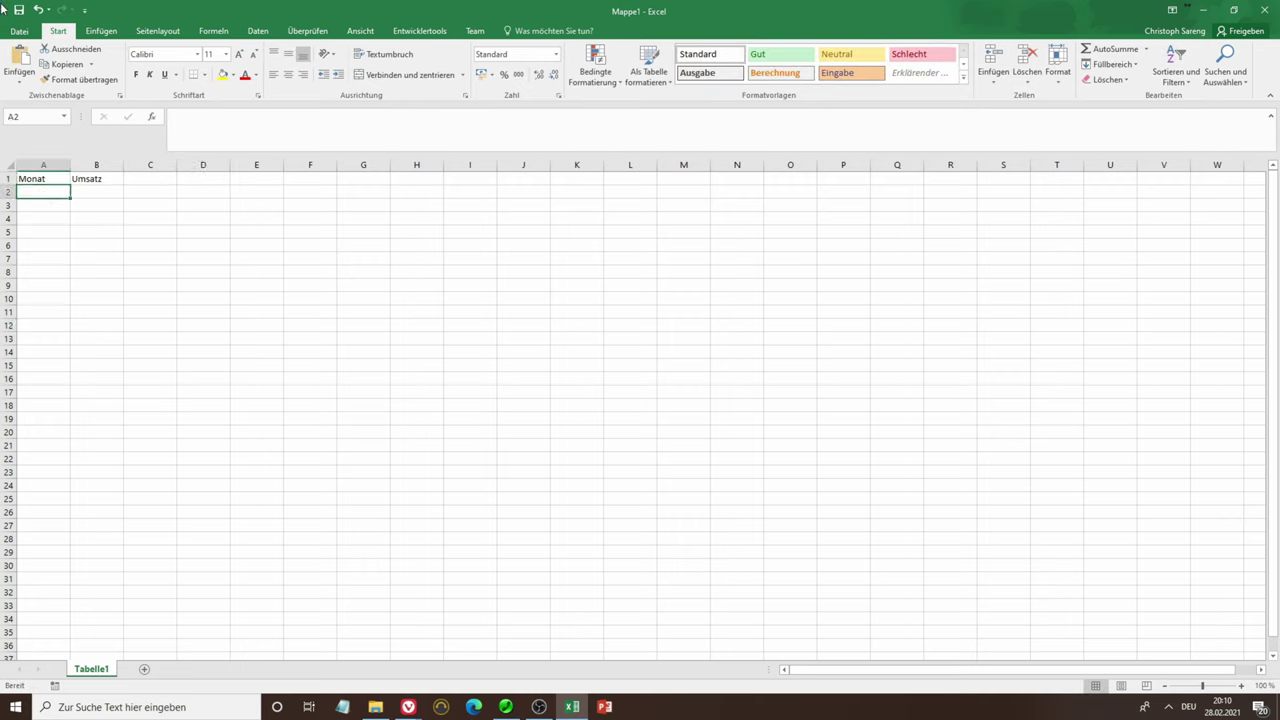
Give cells A2:A13 the custom format MM.JJJJ by trimming the day part from TT.MM.JJJJ
{"action": "left_click_drag", "start_coordinate": [58, 196], "coordinate": [31, 342]}
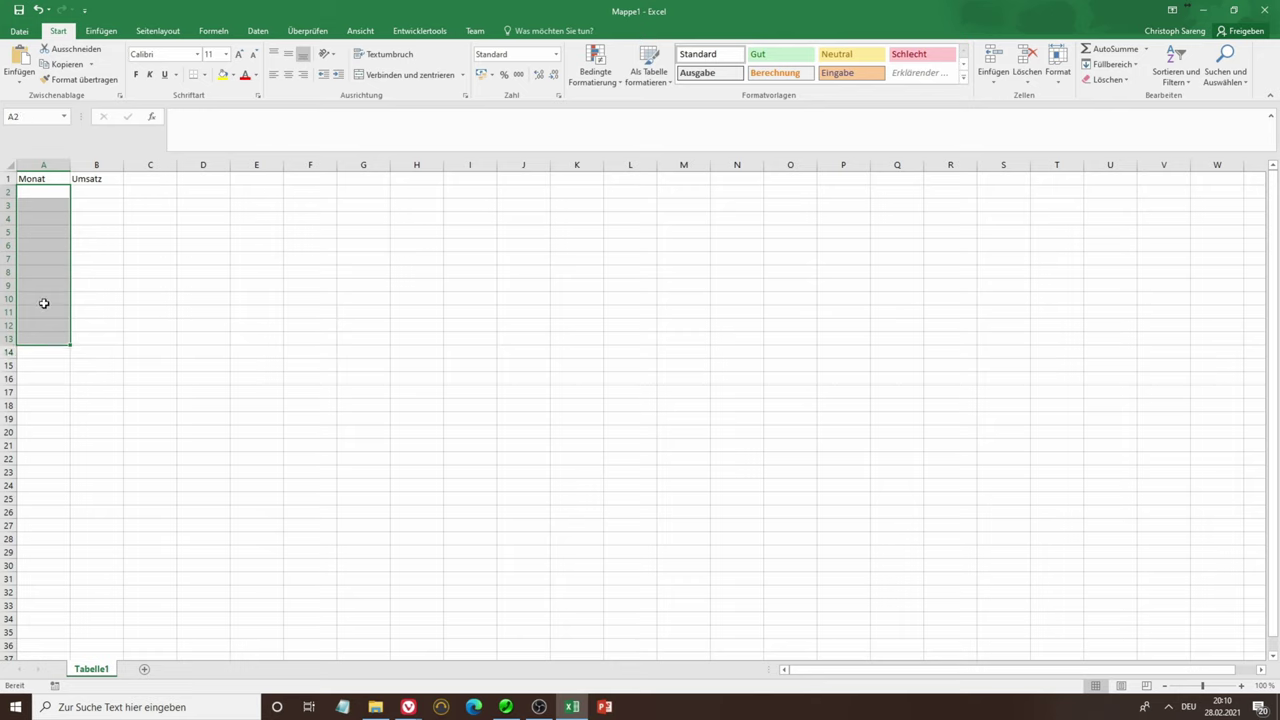
{"action": "right_click", "coordinate": [44, 302]}
{"action": "left_click", "coordinate": [110, 531]}
{"action": "left_click", "coordinate": [64, 526]}
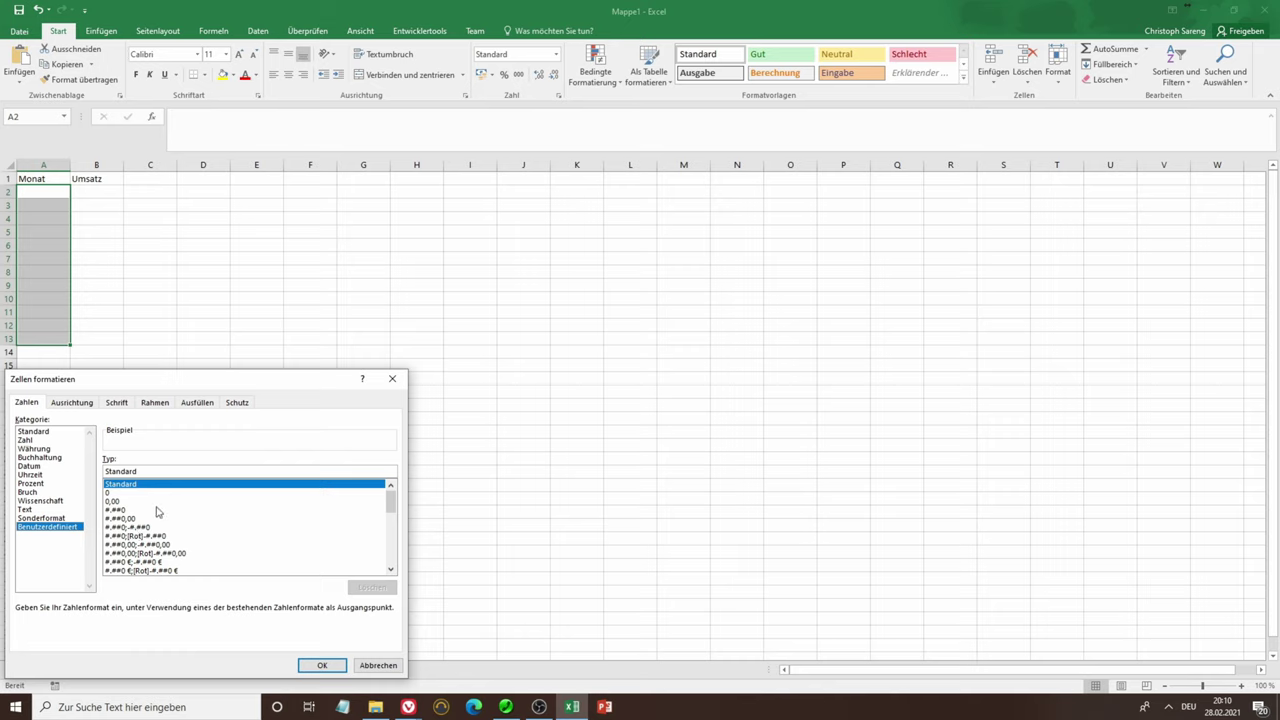
{"action": "left_click", "coordinate": [30, 466]}
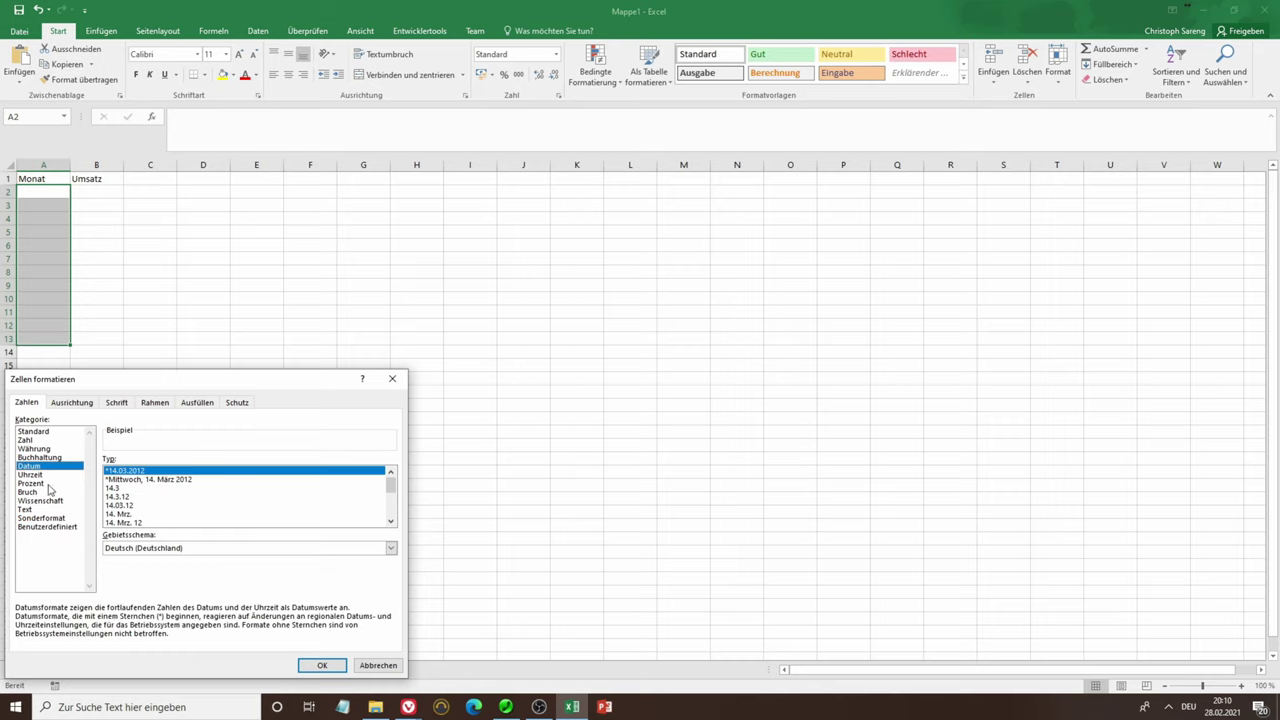
{"action": "left_click", "coordinate": [42, 526]}
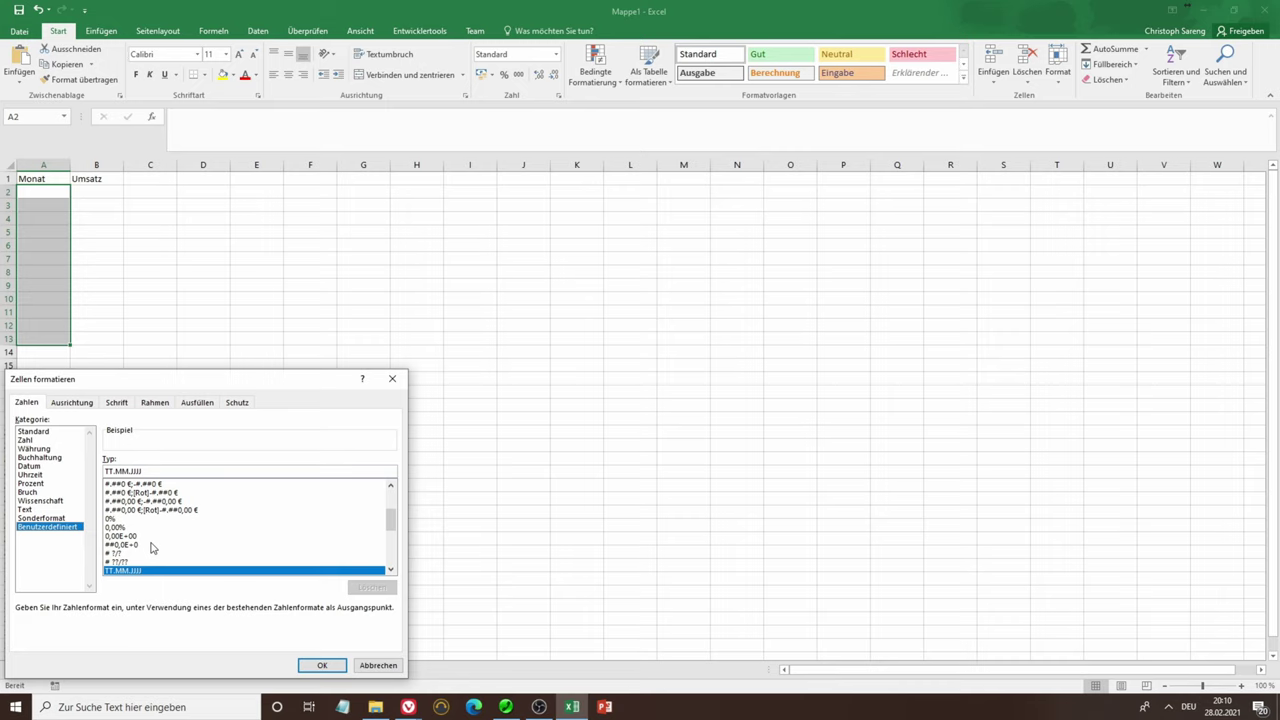
{"action": "left_click_drag", "start_coordinate": [115, 470], "coordinate": [85, 470]}
{"action": "key", "text": "BackSpace"}
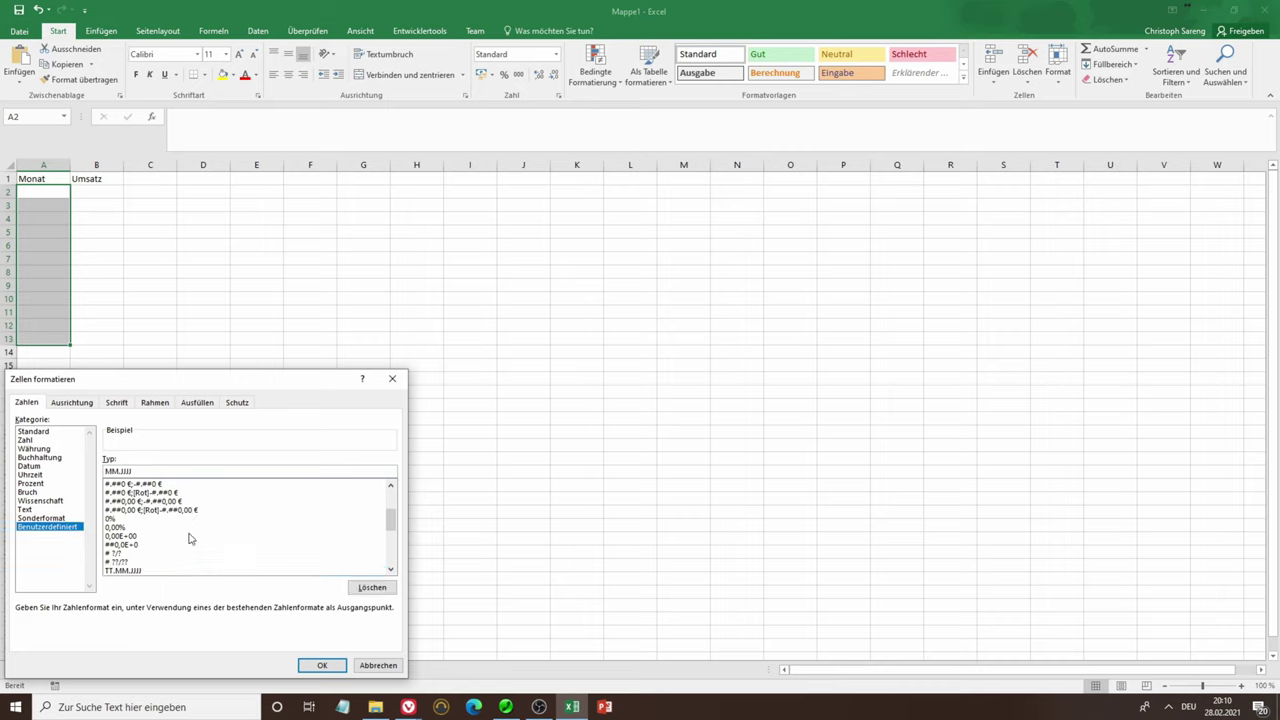
{"action": "left_click", "coordinate": [325, 665]}
{"action": "left_click", "coordinate": [32, 192]}
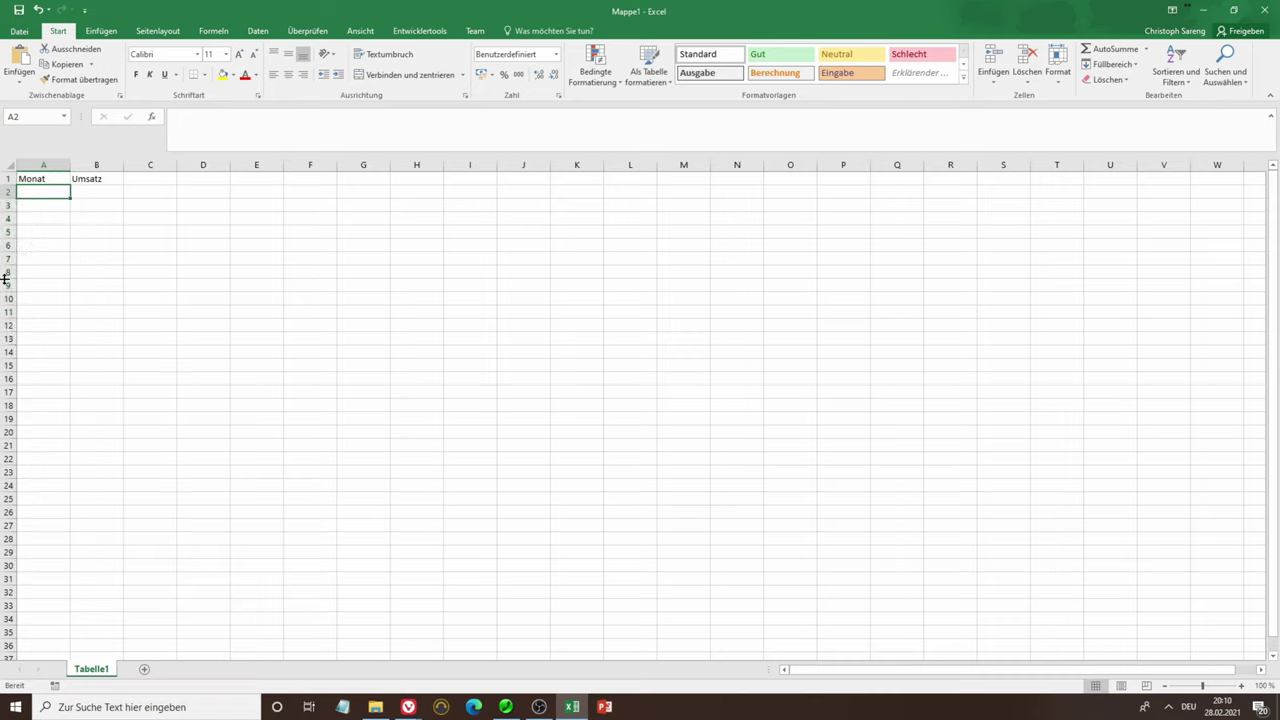
Fill A2:A10 with months 06.2020 through 02.2021, deleting the surplus 03.2021 entry
{"action": "type", "text": "01.06.20"}
{"action": "key", "text": "Return"}
{"action": "type", "text": "01.07.202"}
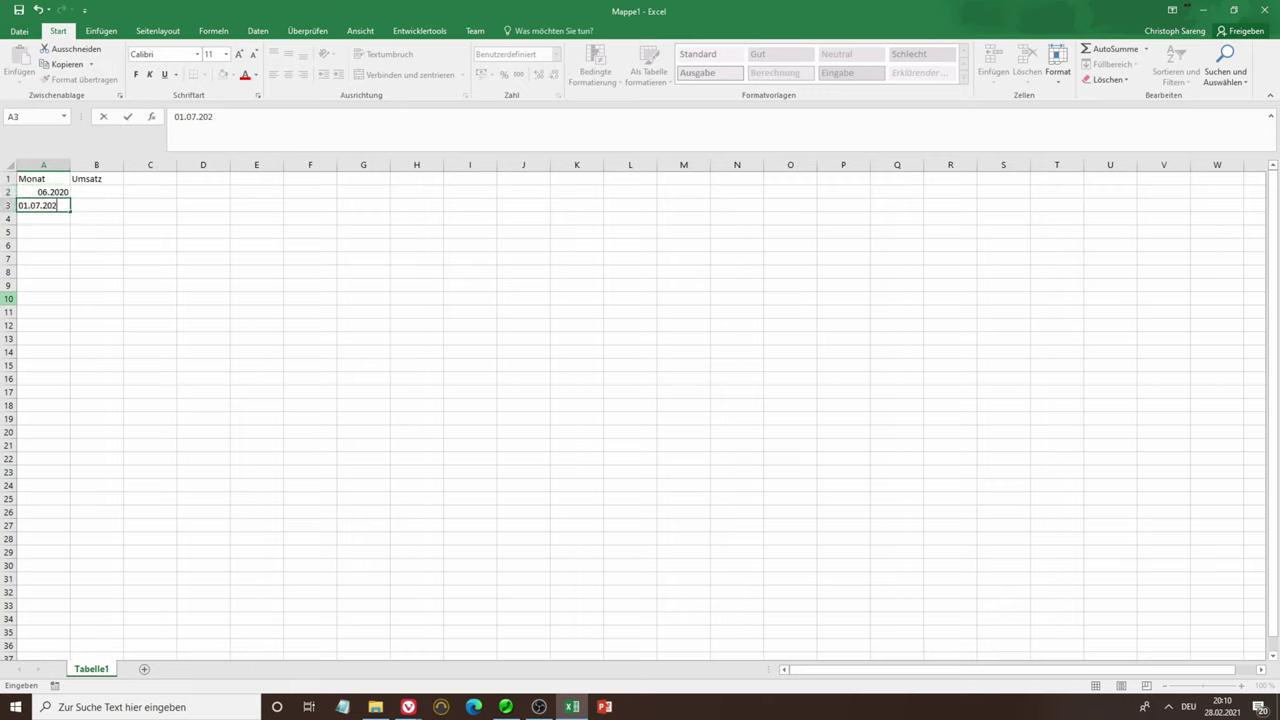
{"action": "left_click", "coordinate": [100, 318]}
{"action": "mouse_move", "coordinate": [55, 192]}
{"action": "left_mouse_down"}
{"action": "mouse_move", "coordinate": [68, 206]}
{"action": "mouse_move", "coordinate": [54, 318]}
{"action": "left_mouse_up"}
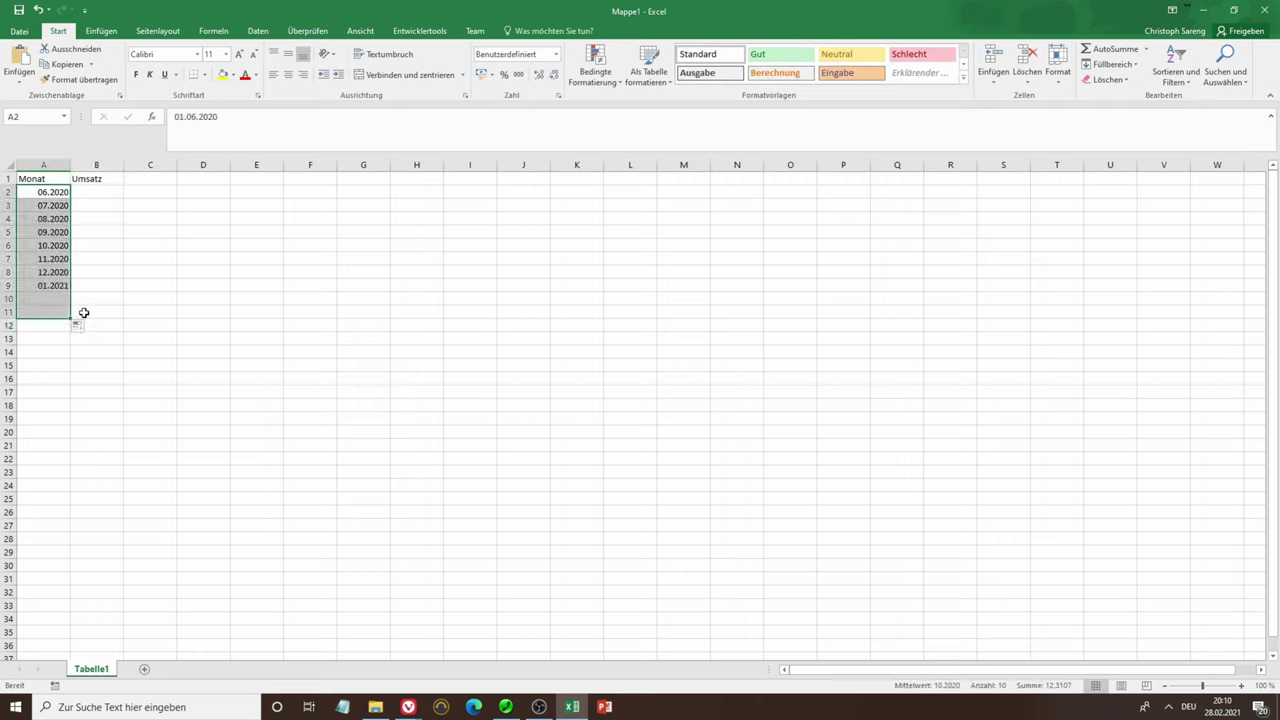
{"action": "left_click", "coordinate": [56, 313]}
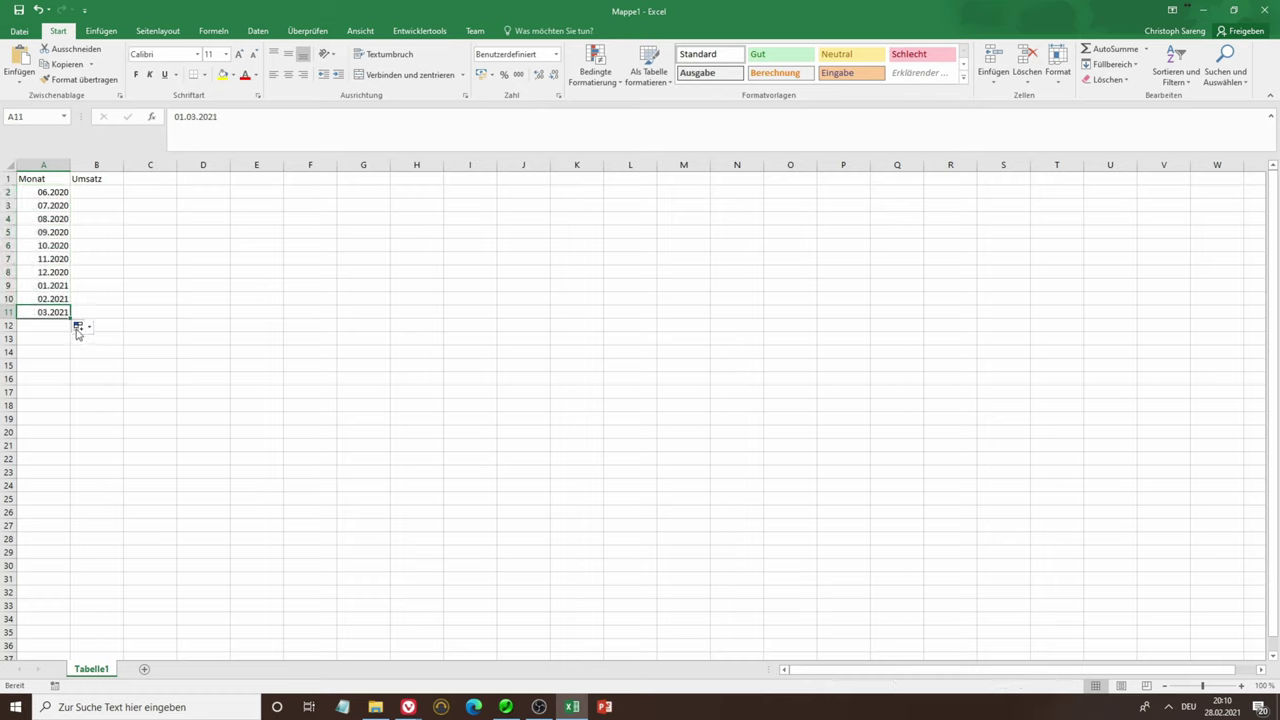
{"action": "key", "text": "Delete"}
Enter Umsatz values 1253, 6522, 4552, 1212, 3226, 4545, 2115, 4652, 12185 in B2:B10
{"action": "left_click", "coordinate": [105, 194]}
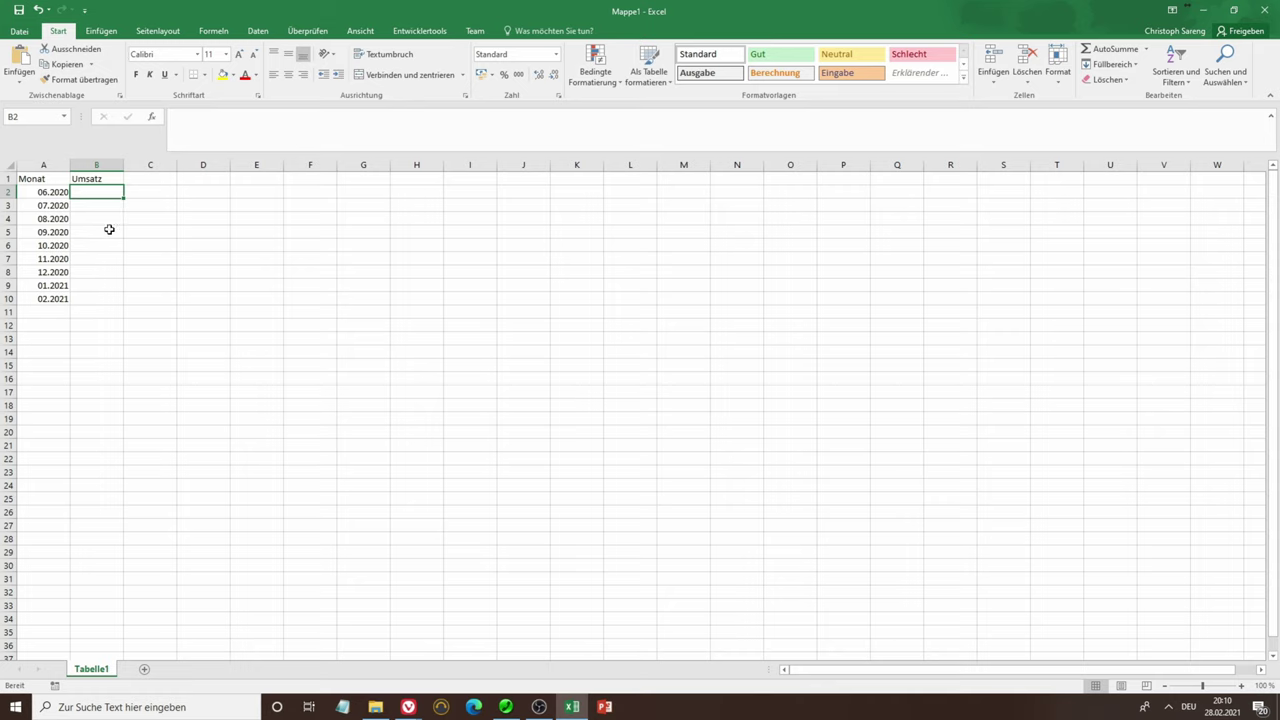
{"action": "type", "text": "1253"}
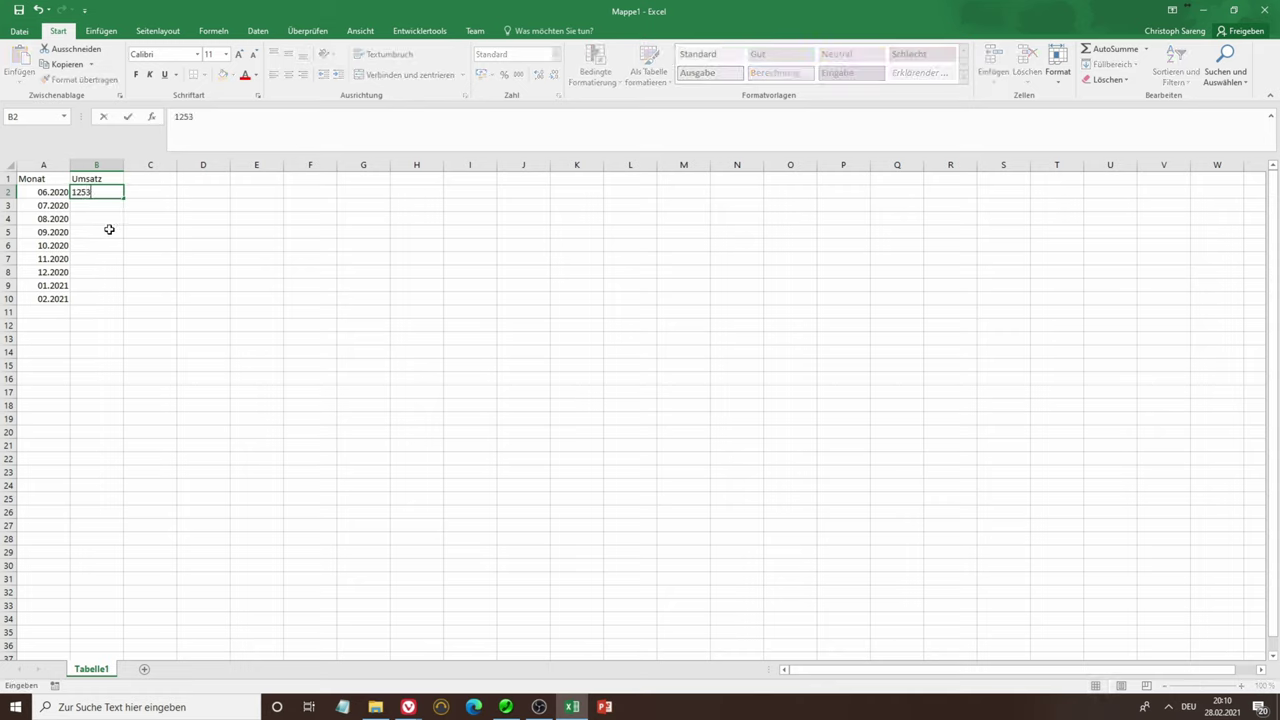
{"action": "key", "text": "Return"}
{"action": "type", "text": "6522"}
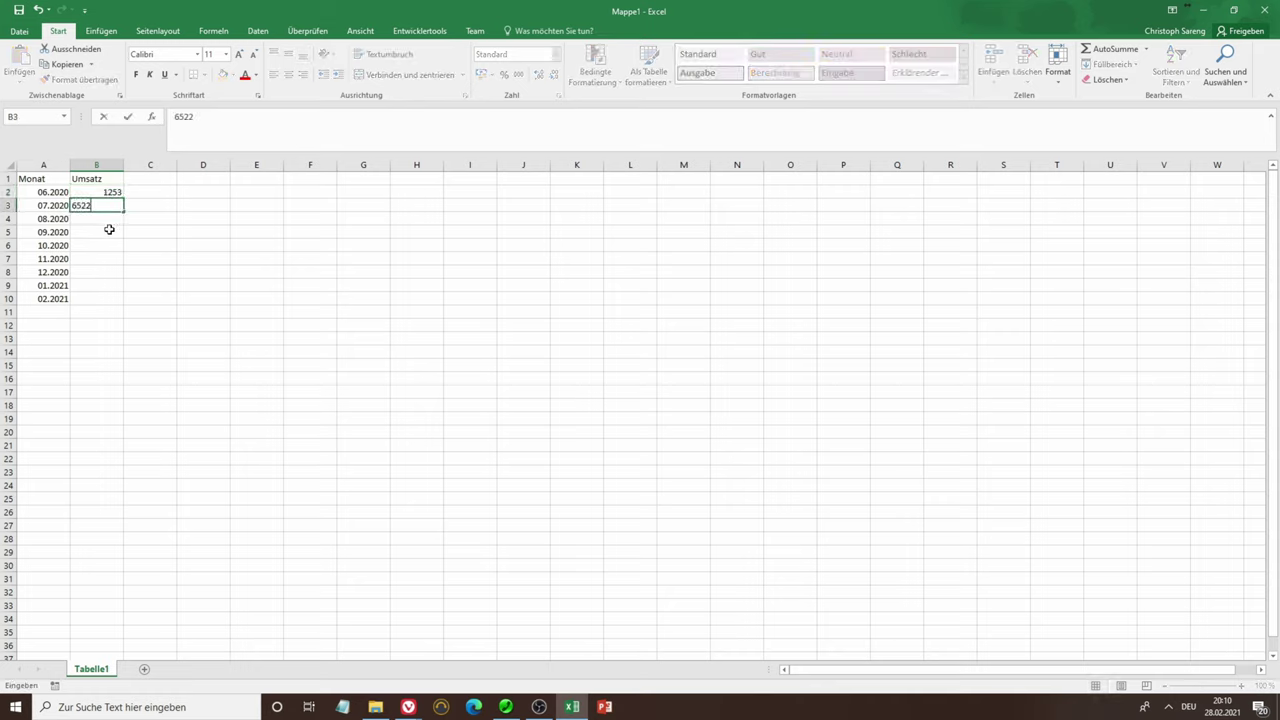
{"action": "key", "text": "Return"}
{"action": "type", "text": "4552"}
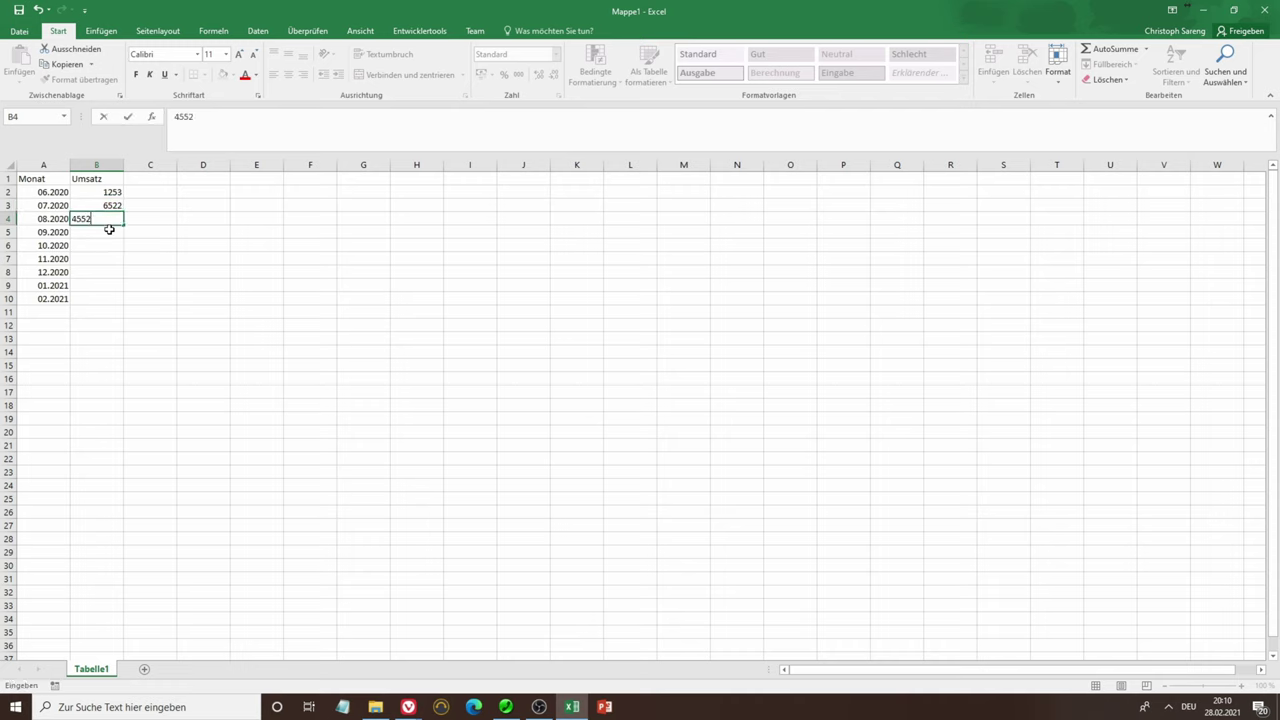
{"action": "key", "text": "Return"}
{"action": "type", "text": "1212"}
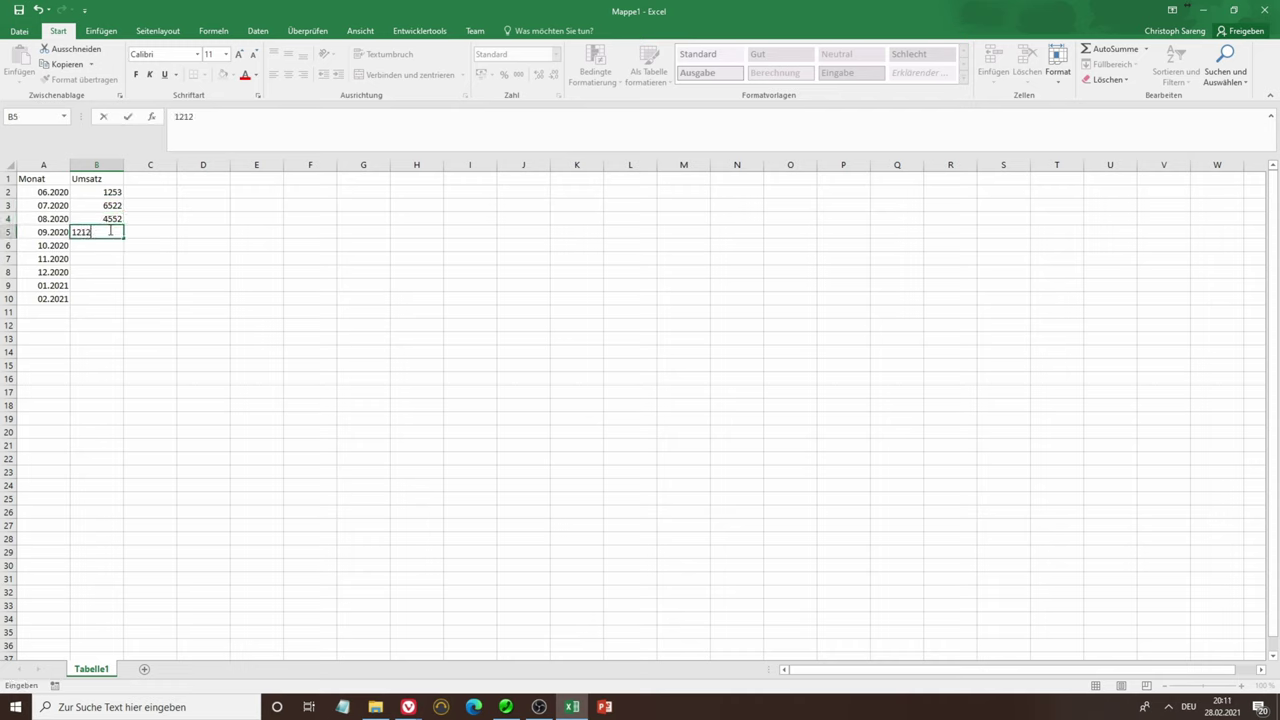
{"action": "key", "text": "Return"}
{"action": "type", "text": "32"}
{"action": "key", "text": "Return"}
{"action": "type", "text": "4545"}
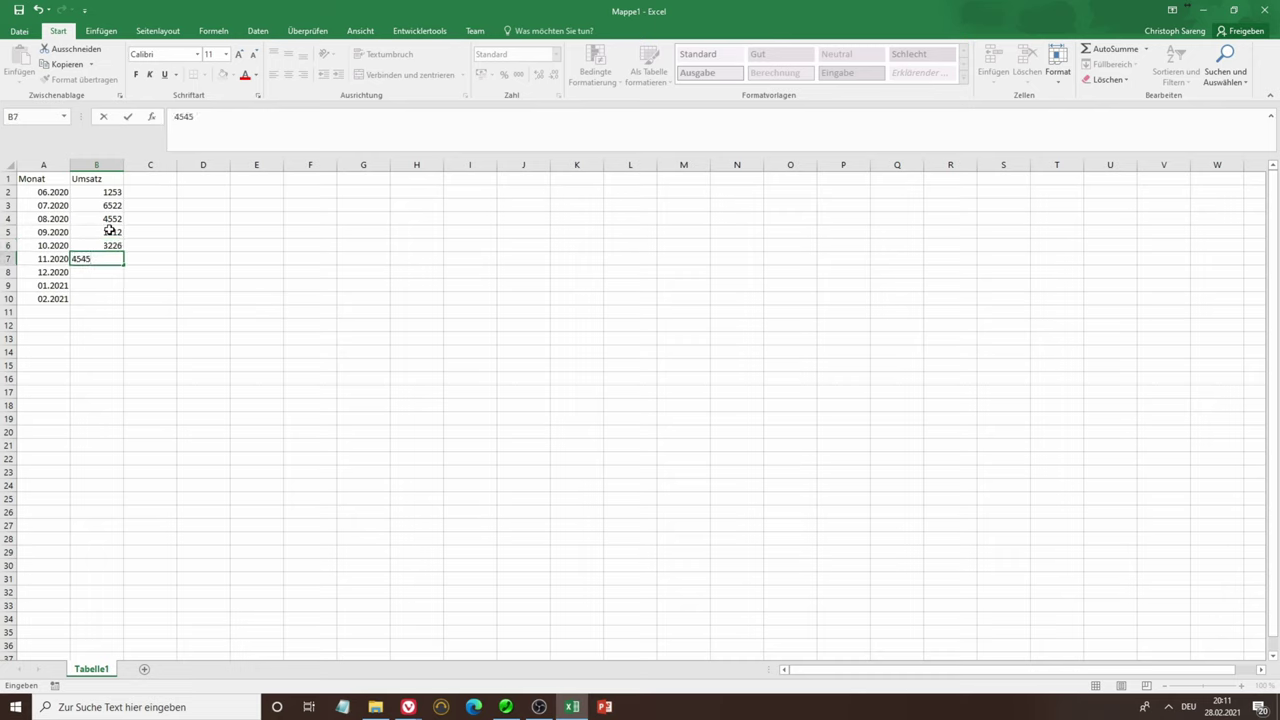
{"action": "key", "text": "Return"}
{"action": "type", "text": "2115"}
{"action": "key", "text": "Return"}
{"action": "type", "text": "4652"}
{"action": "key", "text": "Return"}
{"action": "type", "text": "12185"}
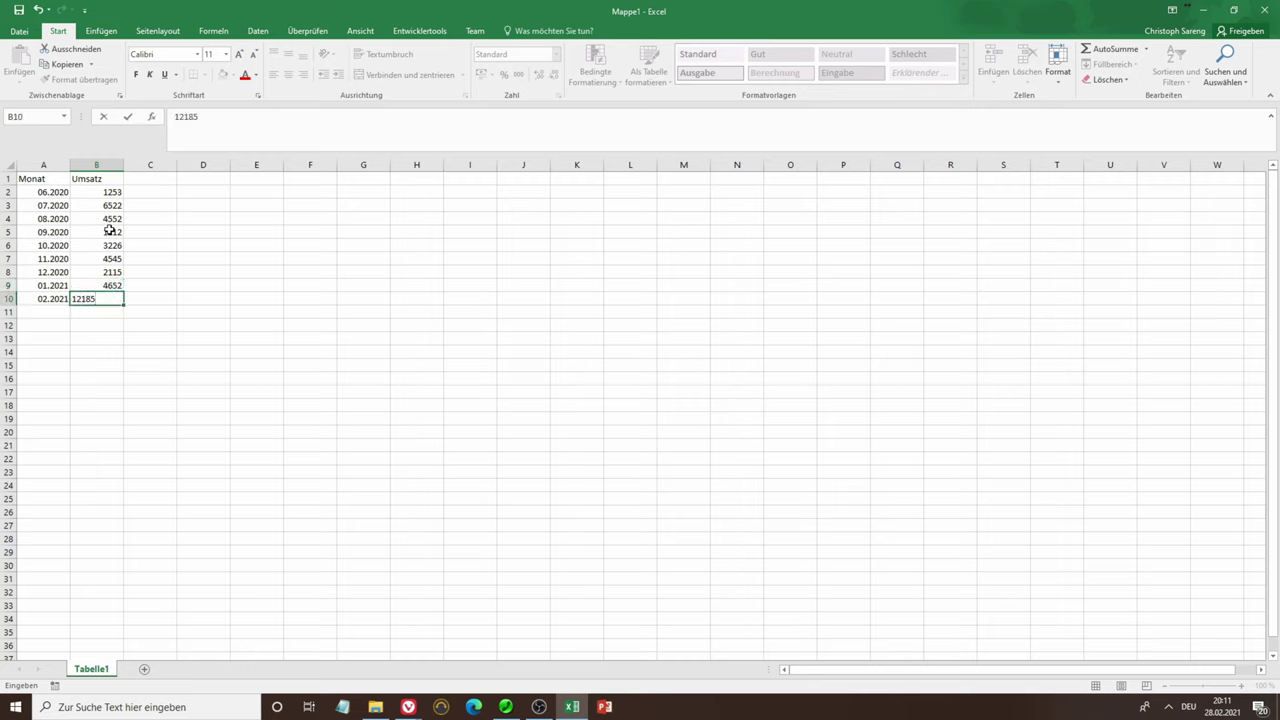
{"action": "key", "text": "Return"}
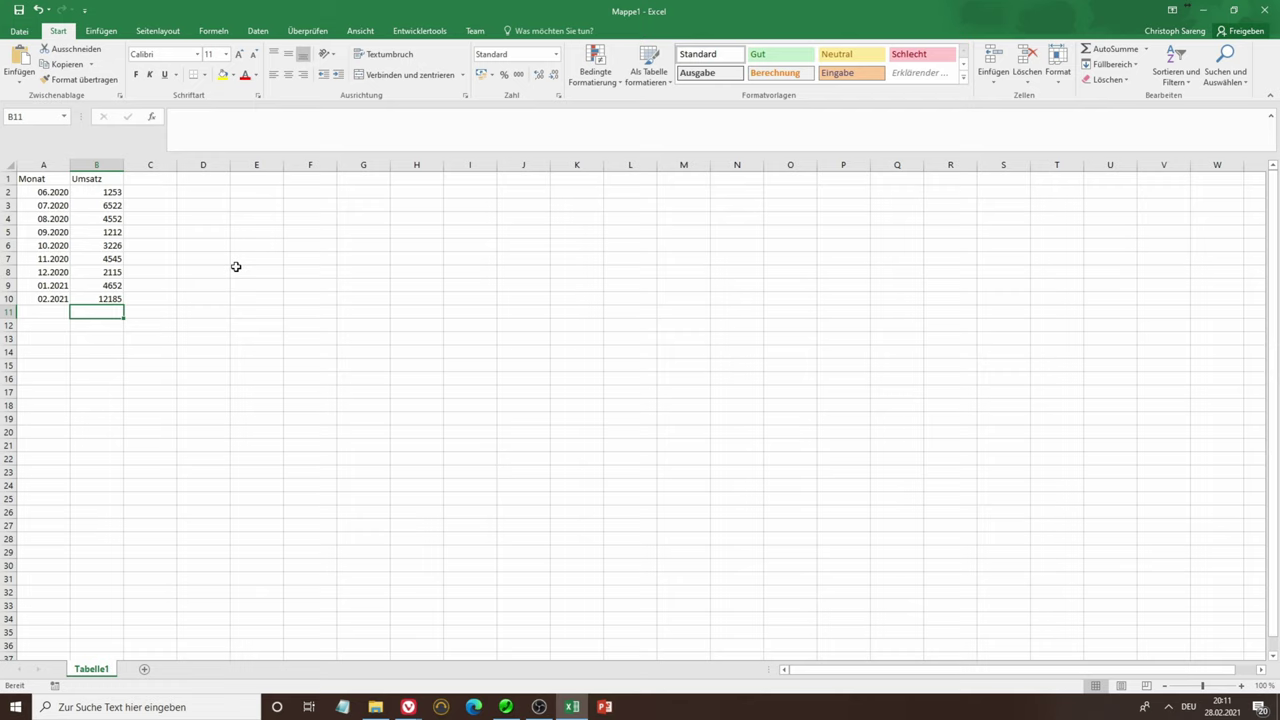
Insert a 2D clustered column chart from the table A1:B10
{"action": "left_click", "coordinate": [209, 320]}
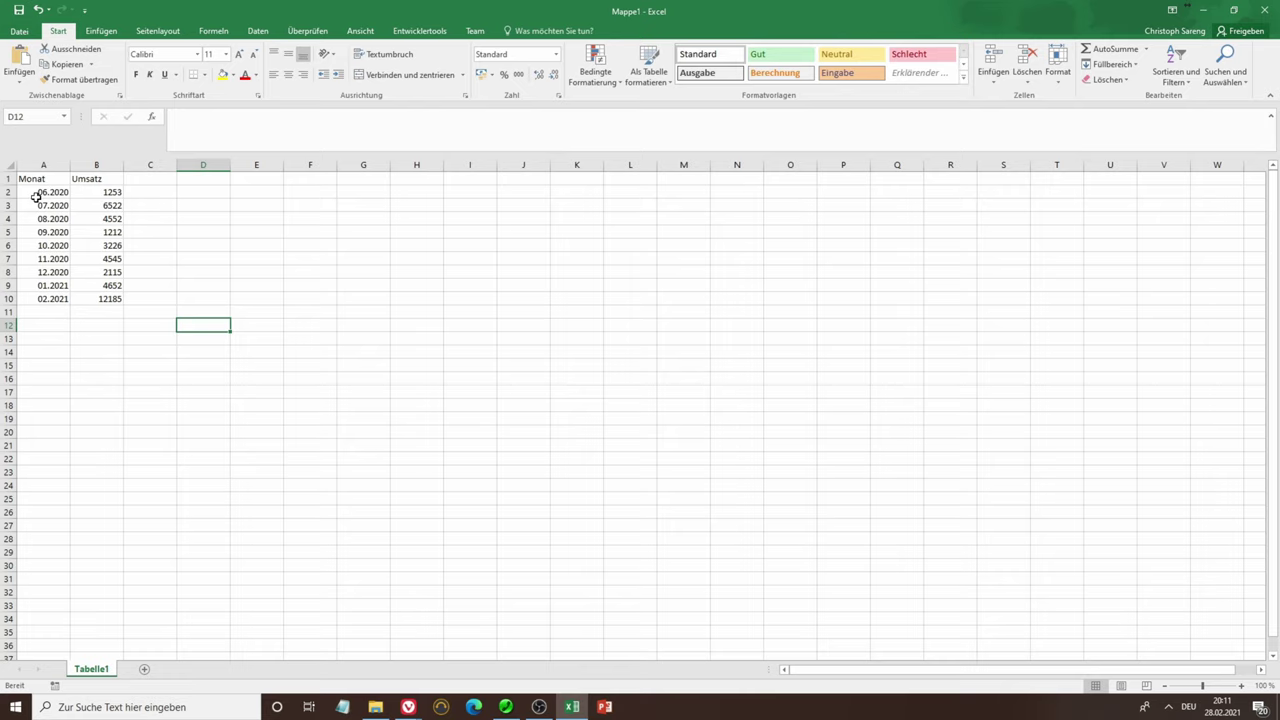
{"action": "left_click", "coordinate": [182, 193]}
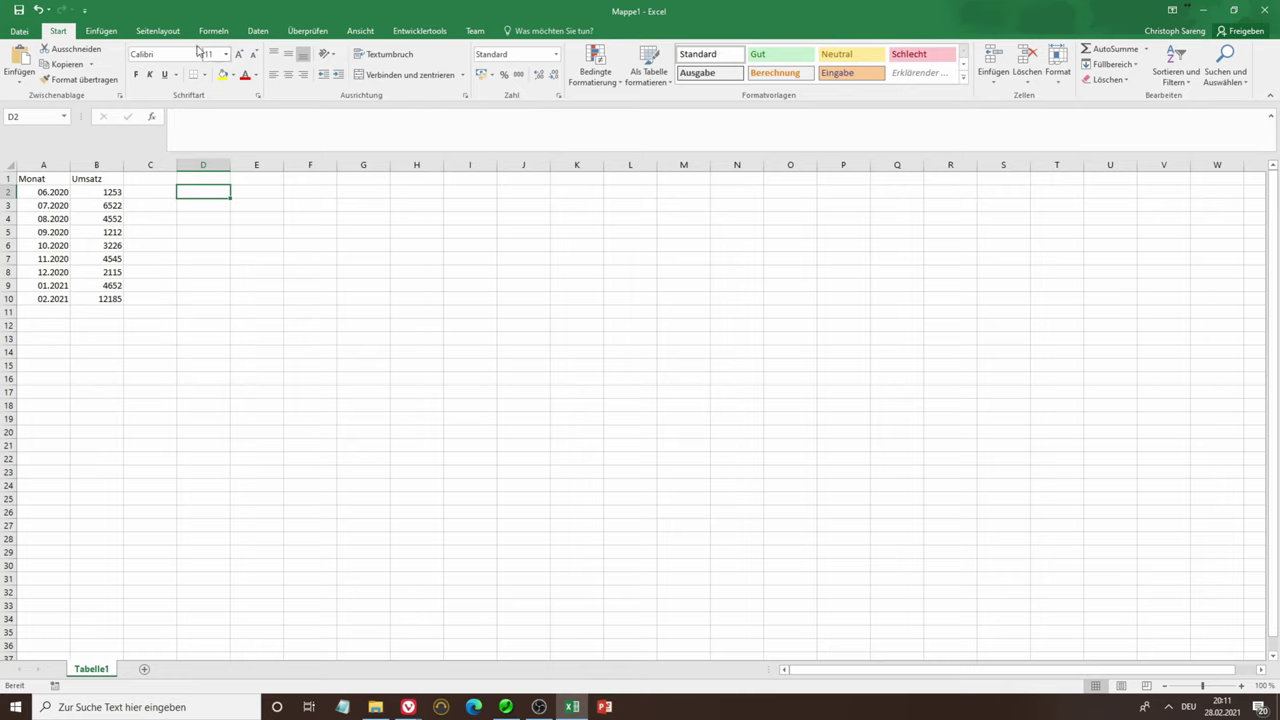
{"action": "left_click", "coordinate": [101, 31]}
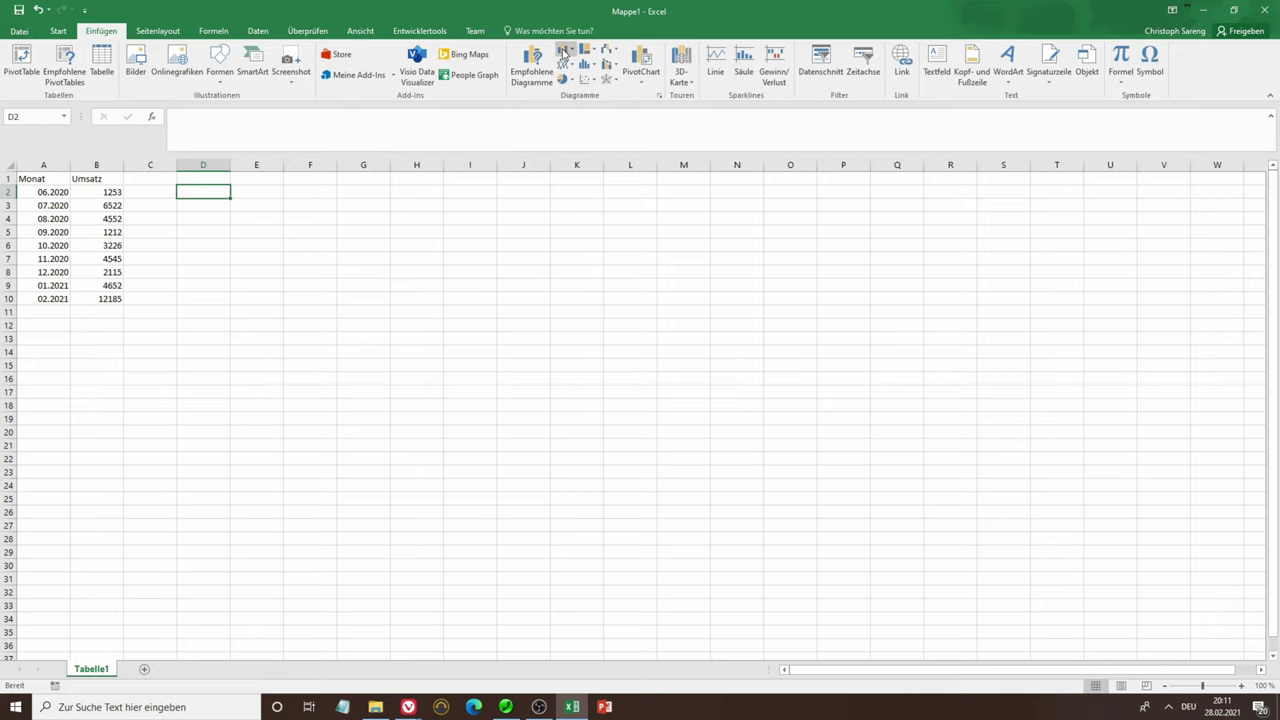
{"action": "left_click", "coordinate": [563, 52]}
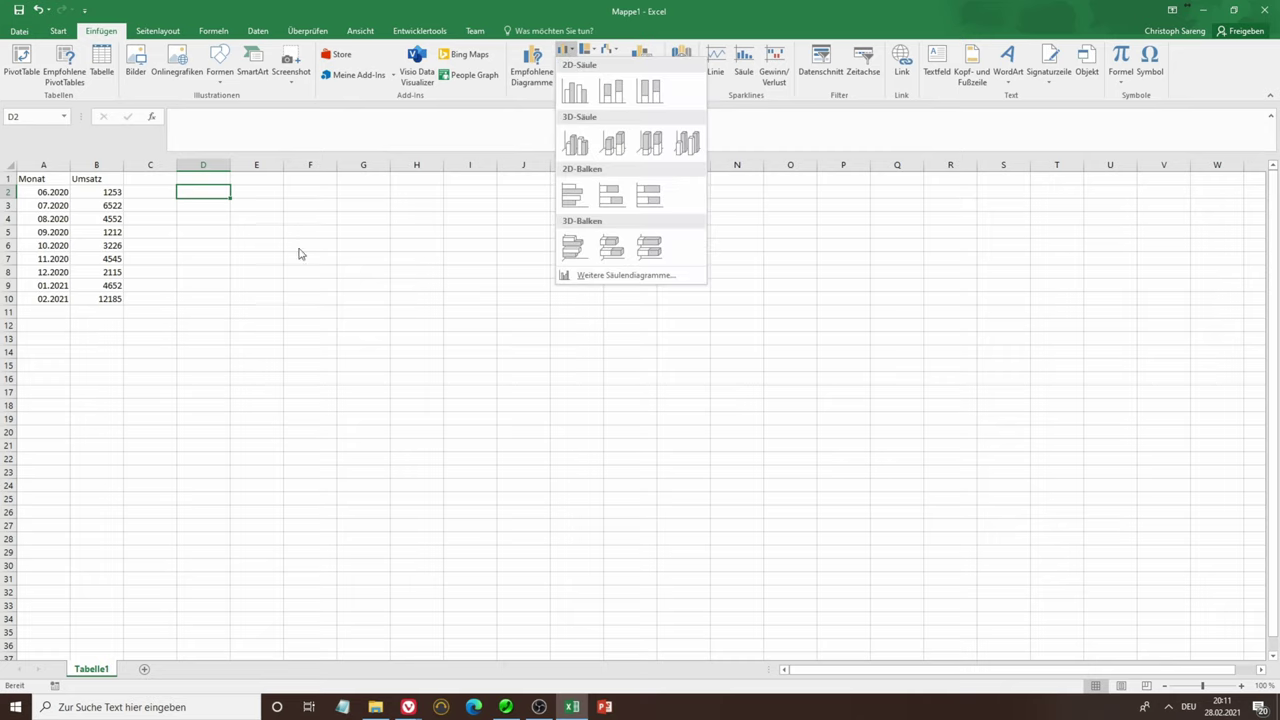
{"action": "left_click", "coordinate": [157, 221]}
{"action": "mouse_move", "coordinate": [37, 193]}
{"action": "left_mouse_down"}
{"action": "mouse_move", "coordinate": [97, 207]}
{"action": "mouse_move", "coordinate": [97, 258]}
{"action": "left_mouse_up"}
{"action": "left_click_drag", "start_coordinate": [43, 178], "coordinate": [108, 297]}
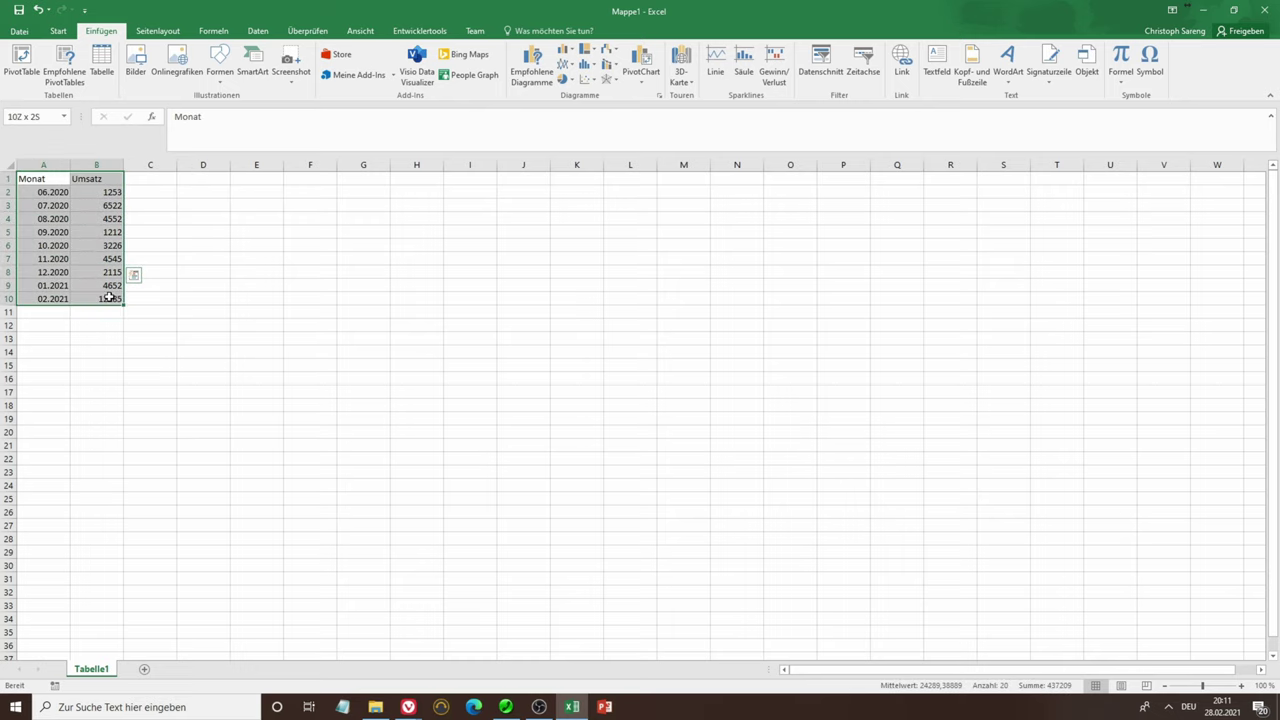
{"action": "left_click", "coordinate": [566, 50]}
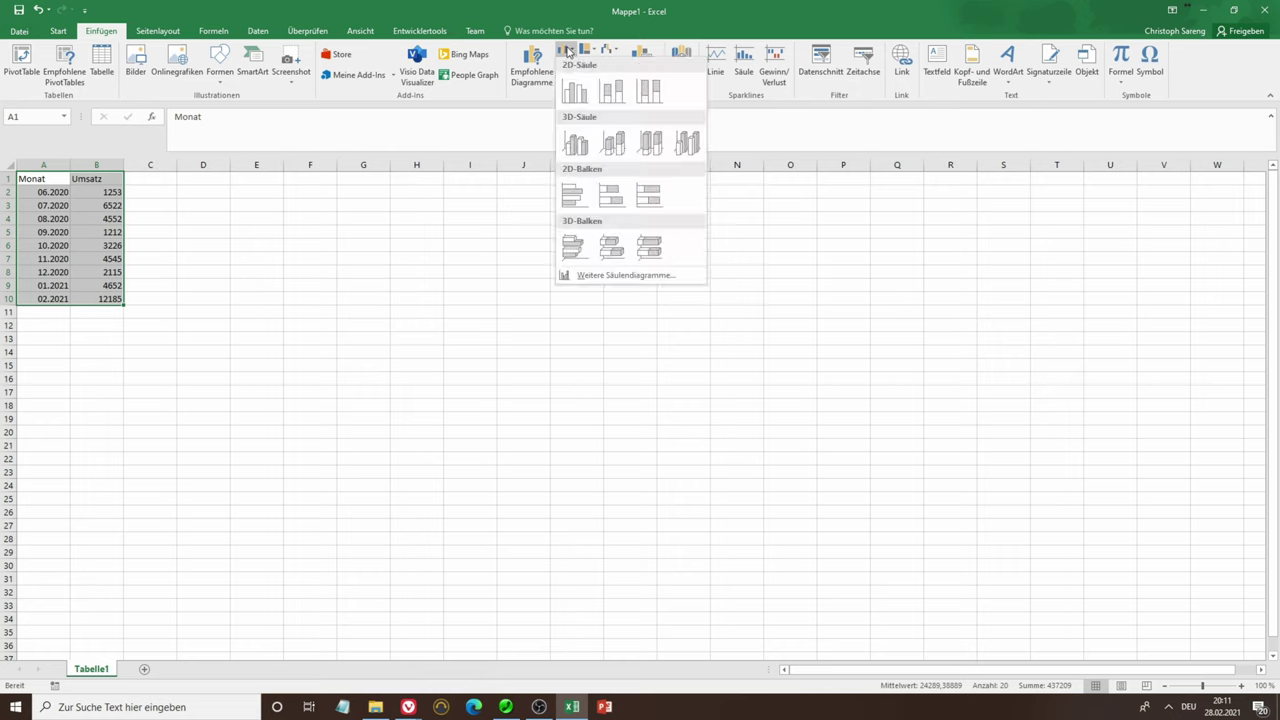
{"action": "left_click", "coordinate": [574, 91]}
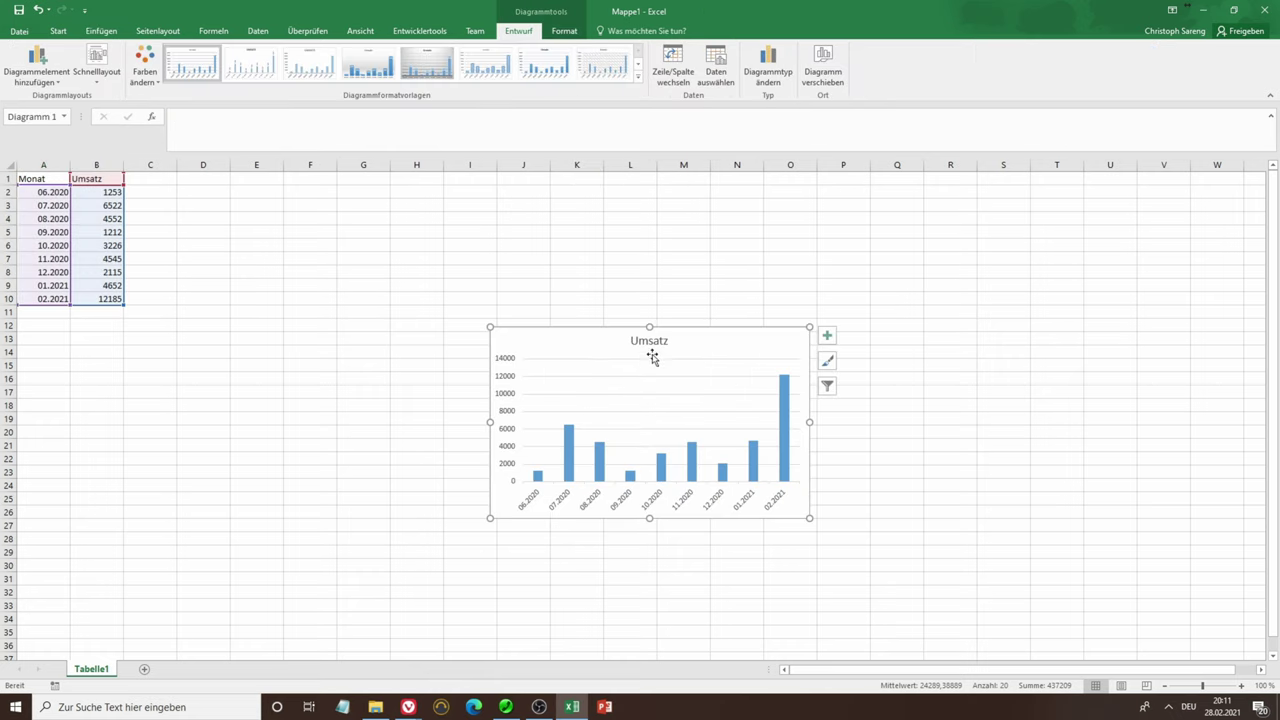
Position the chart below the data table and restore the Excel window
{"action": "left_click_drag", "start_coordinate": [652, 358], "coordinate": [310, 213]}
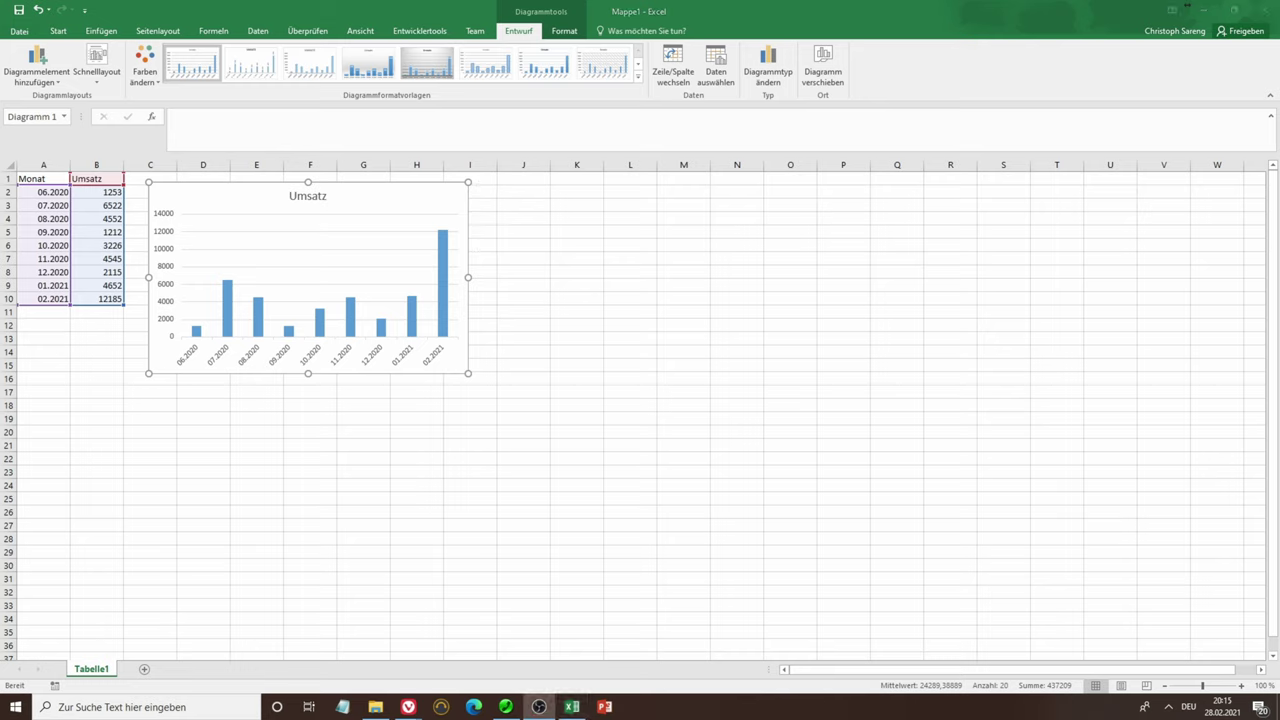
{"action": "left_click", "coordinate": [332, 262]}
{"action": "left_click_drag", "start_coordinate": [271, 194], "coordinate": [144, 326]}
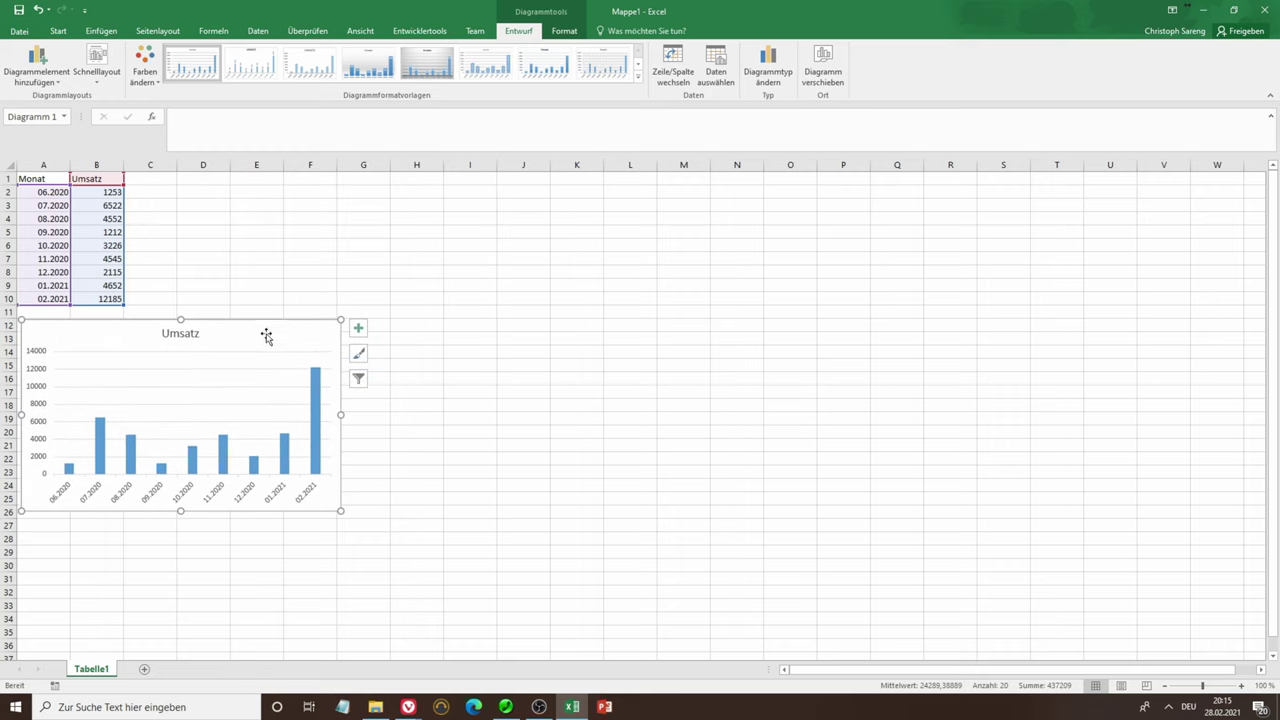
{"action": "left_click", "coordinate": [1233, 10]}
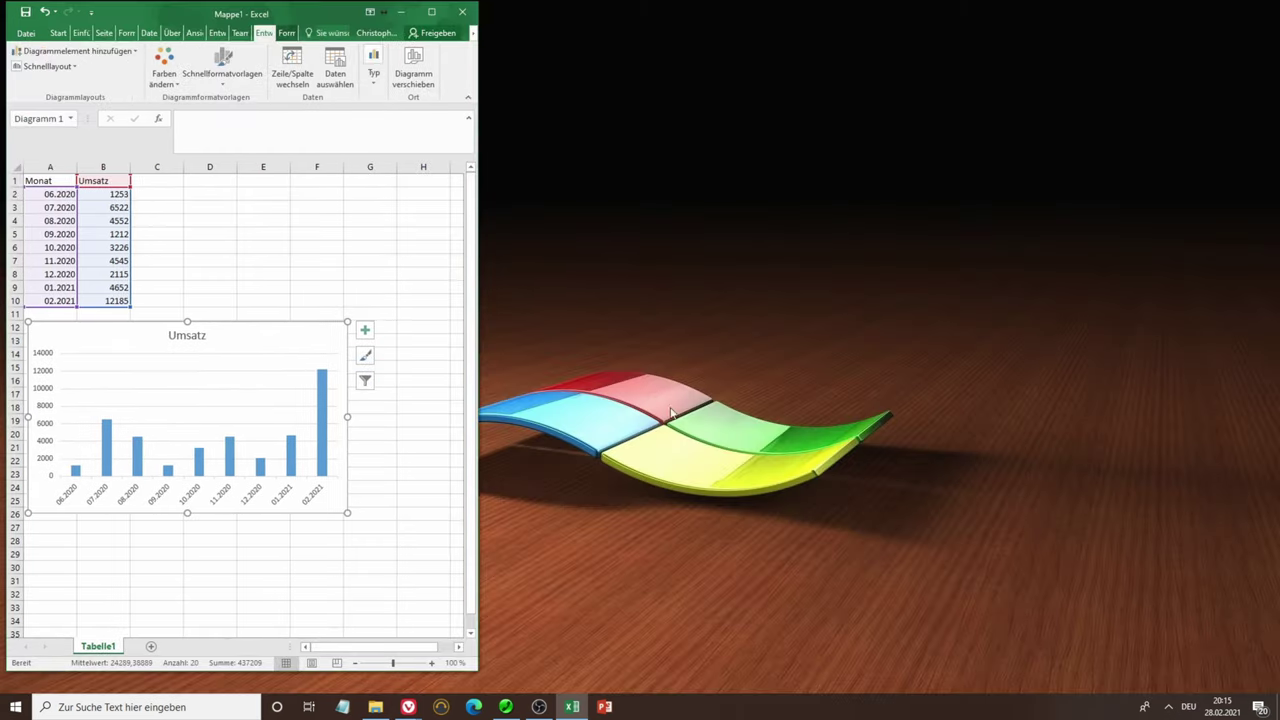
Resize the Excel window, then start PowerPoint with a blank presentation (Leere Präsentation)
{"action": "left_click_drag", "start_coordinate": [472, 666], "coordinate": [433, 692]}
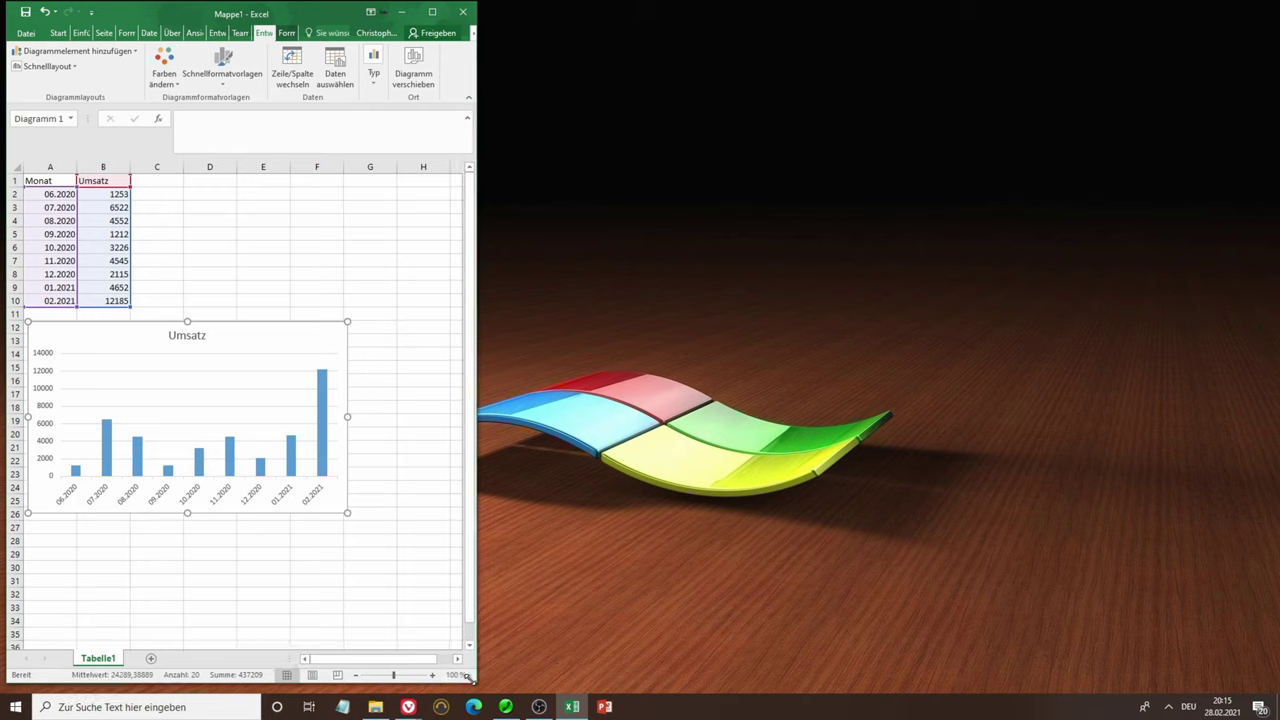
{"action": "left_click", "coordinate": [664, 625]}
{"action": "left_click", "coordinate": [606, 705]}
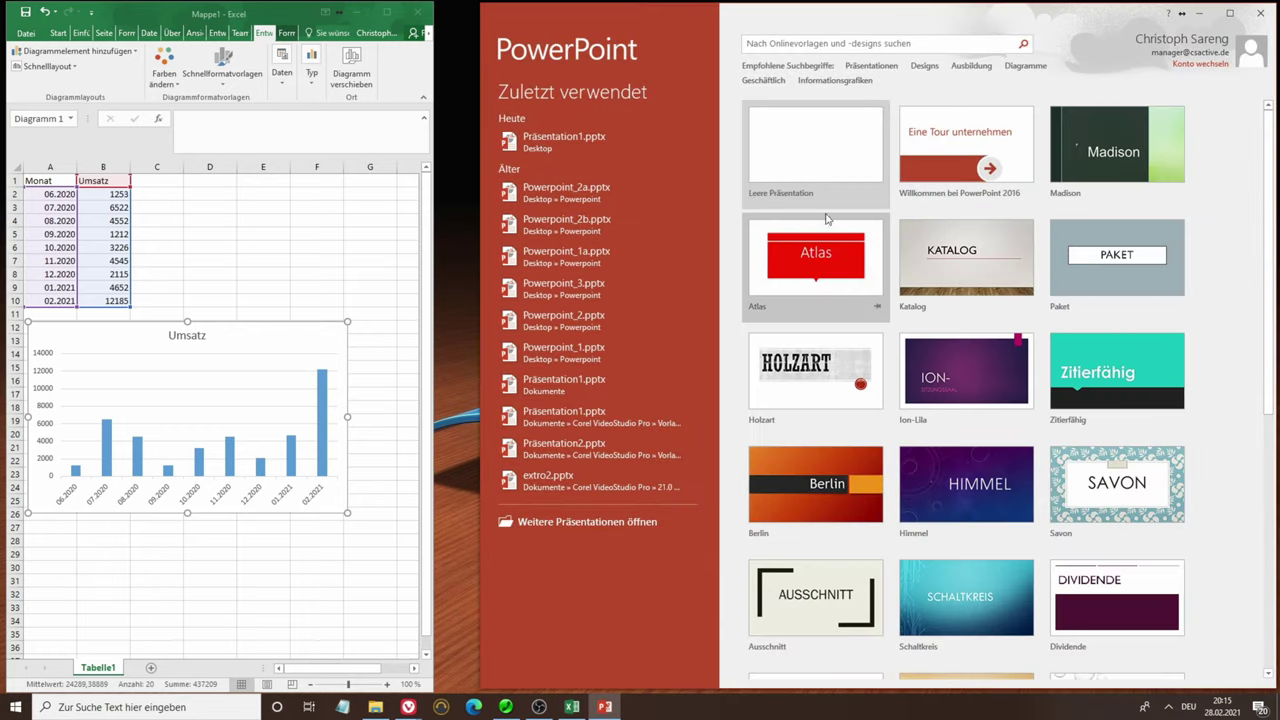
{"action": "left_click", "coordinate": [833, 166]}
Delete the title and subtitle placeholders from slide 1
{"action": "left_click", "coordinate": [862, 318]}
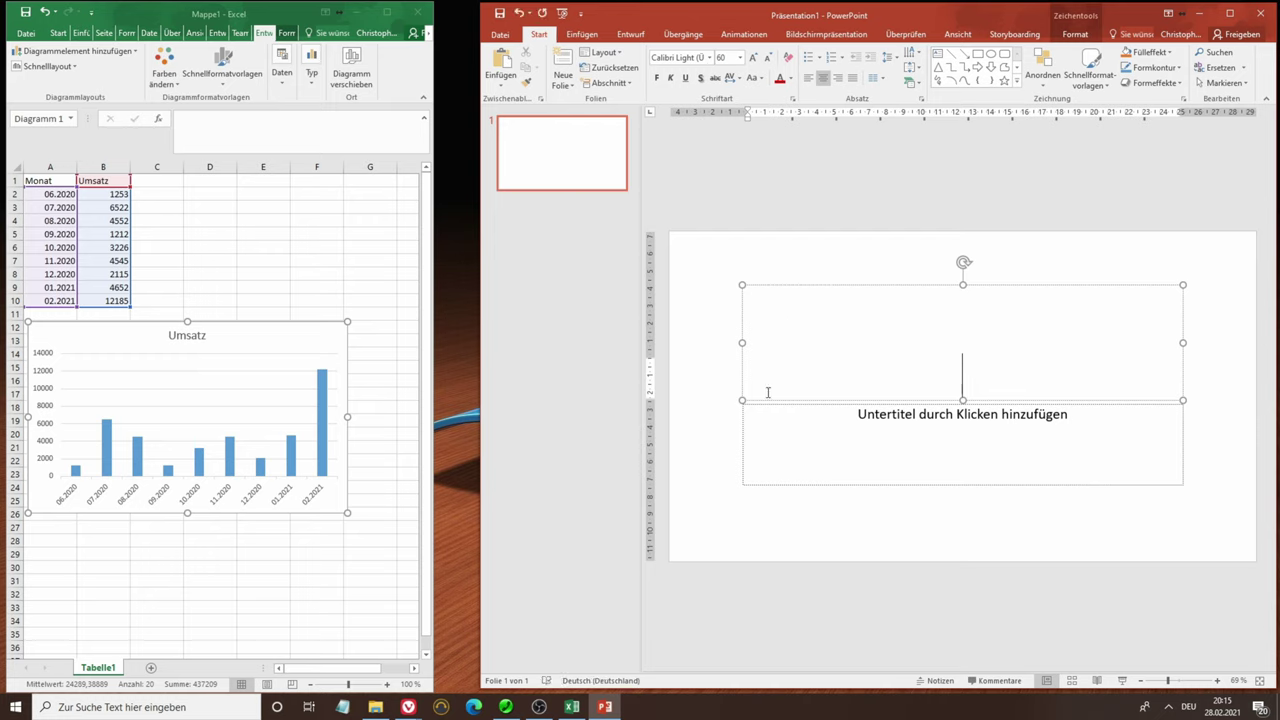
{"action": "left_click", "coordinate": [788, 286]}
{"action": "key", "text": "Delete"}
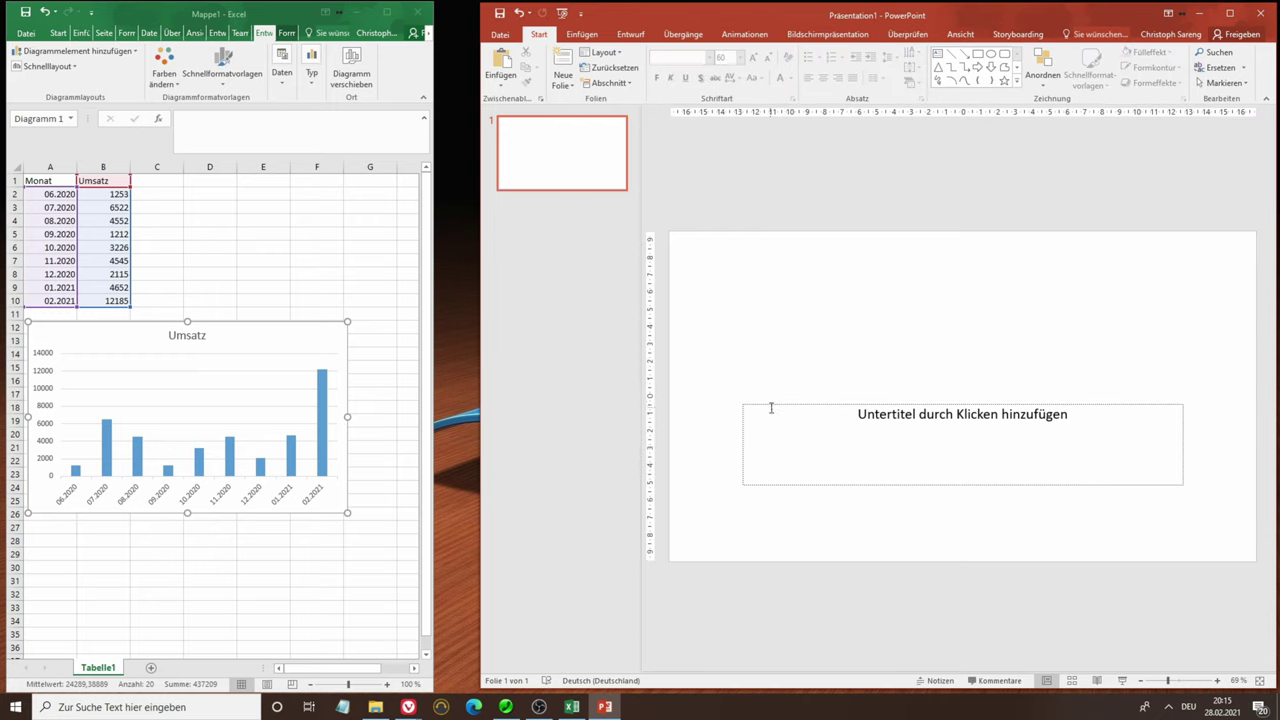
{"action": "left_click", "coordinate": [771, 408]}
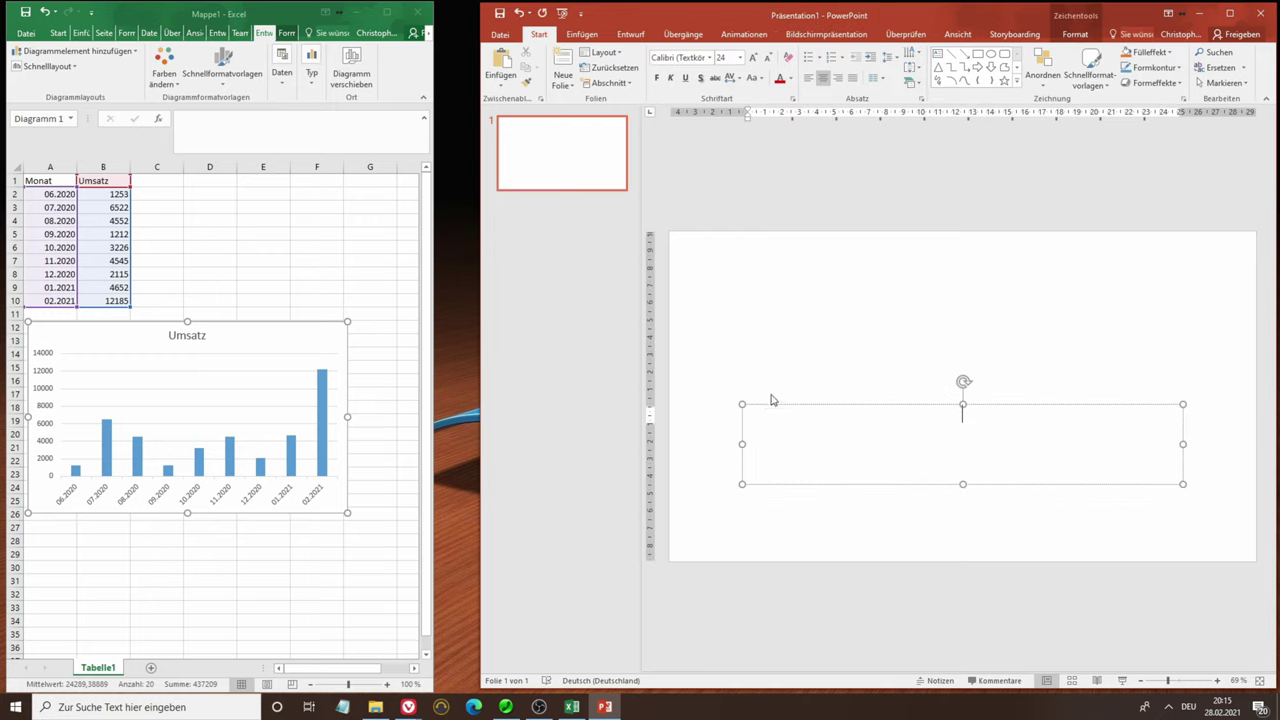
{"action": "left_click_drag", "start_coordinate": [771, 400], "coordinate": [769, 404]}
{"action": "key", "text": "Delete"}
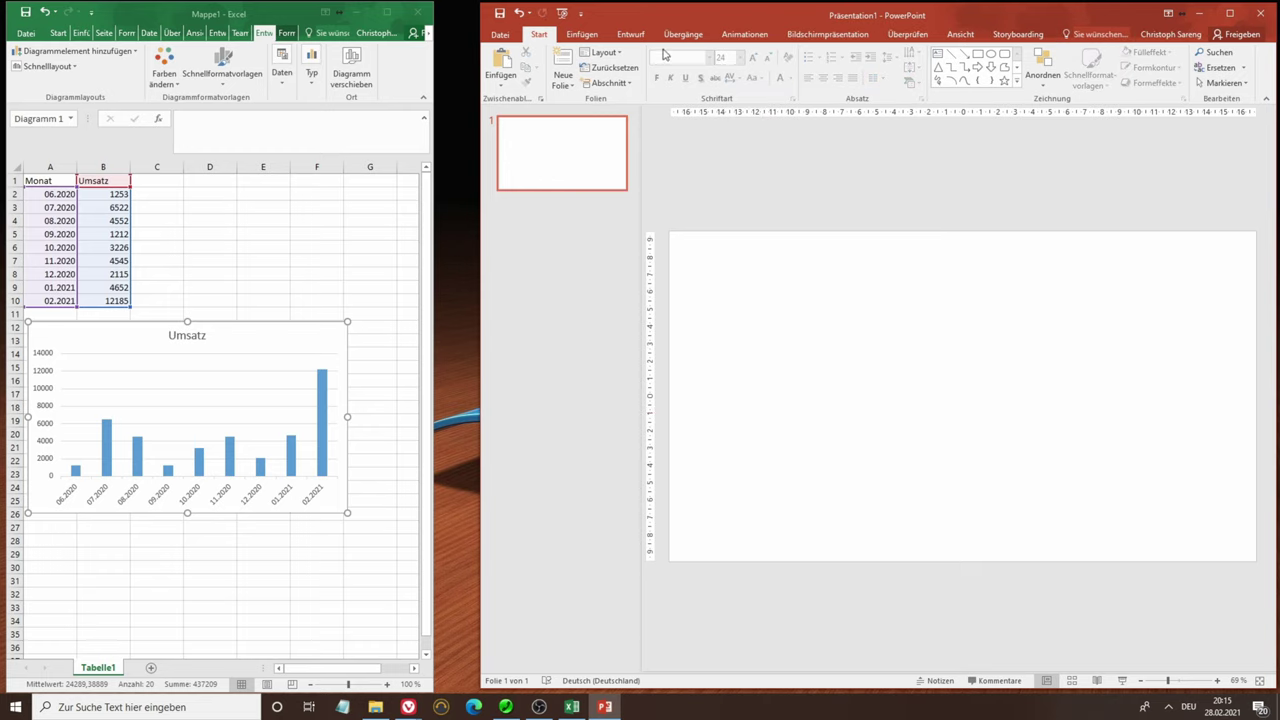
{"action": "left_click", "coordinate": [582, 36]}
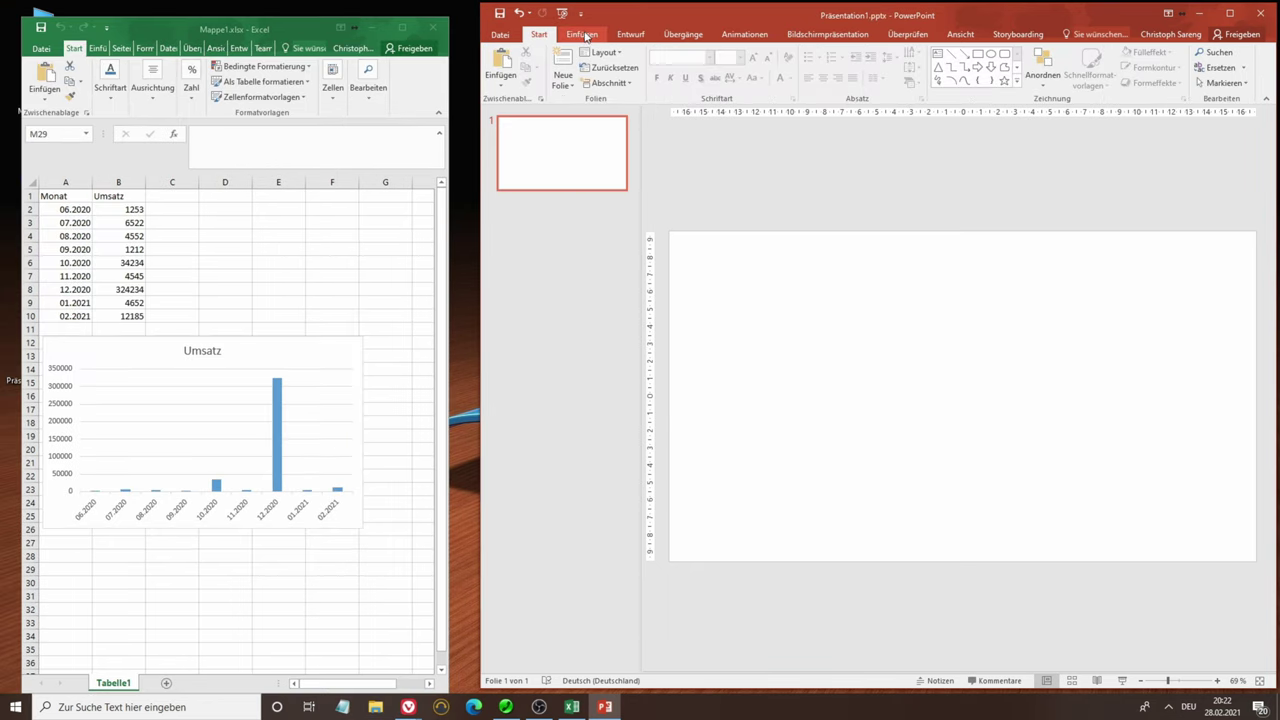
{"action": "left_click", "coordinate": [586, 37]}
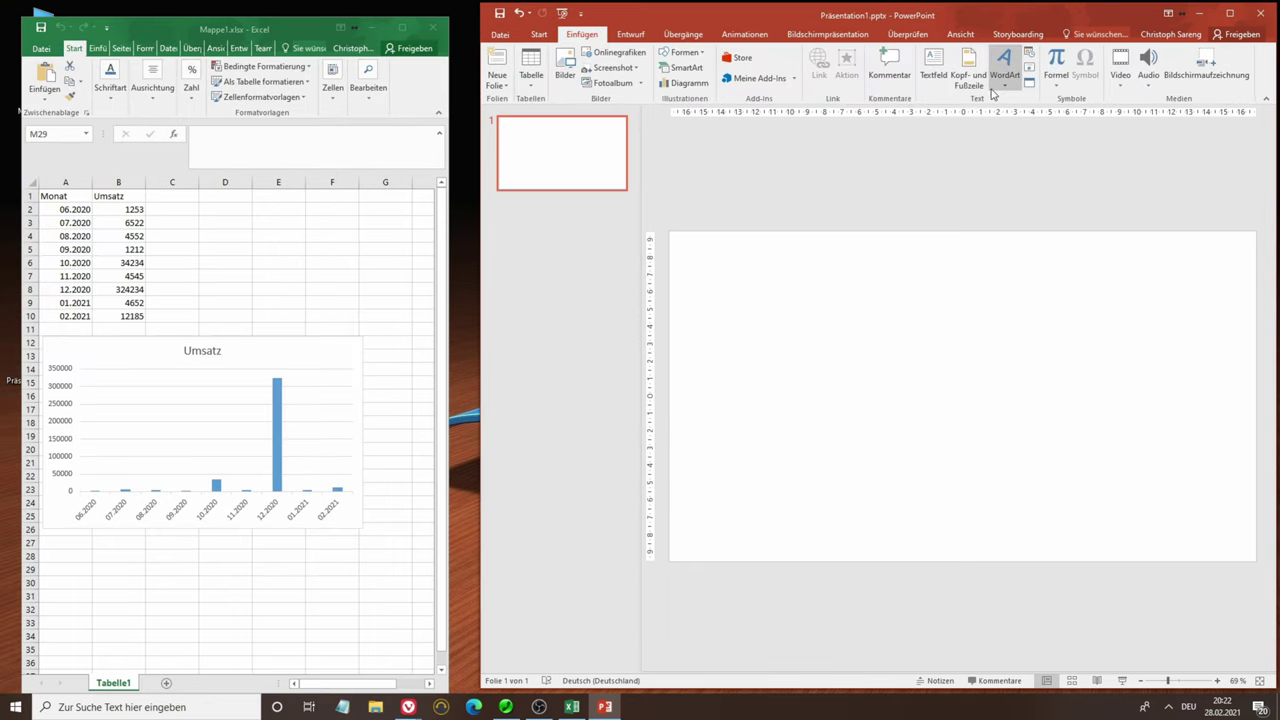
Insert a Gruppierte Säulen clustered column chart with sample data on the slide
{"action": "left_click", "coordinate": [686, 83]}
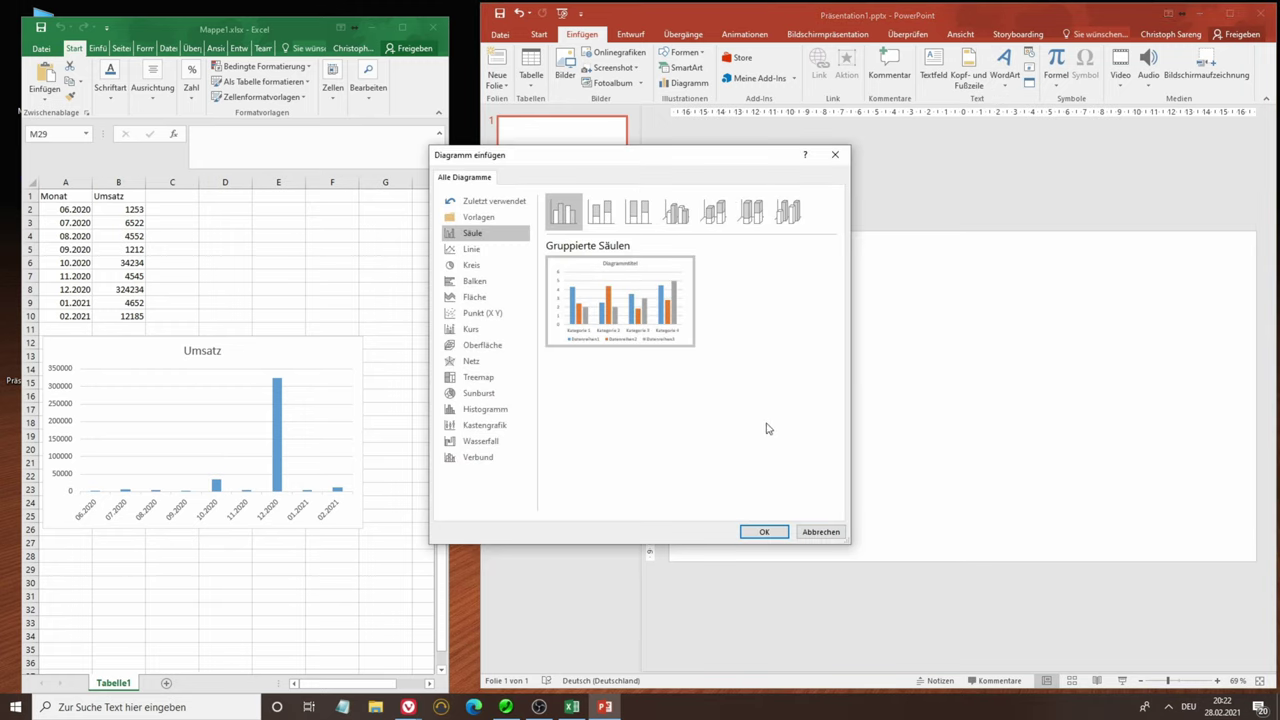
{"action": "left_click", "coordinate": [770, 532]}
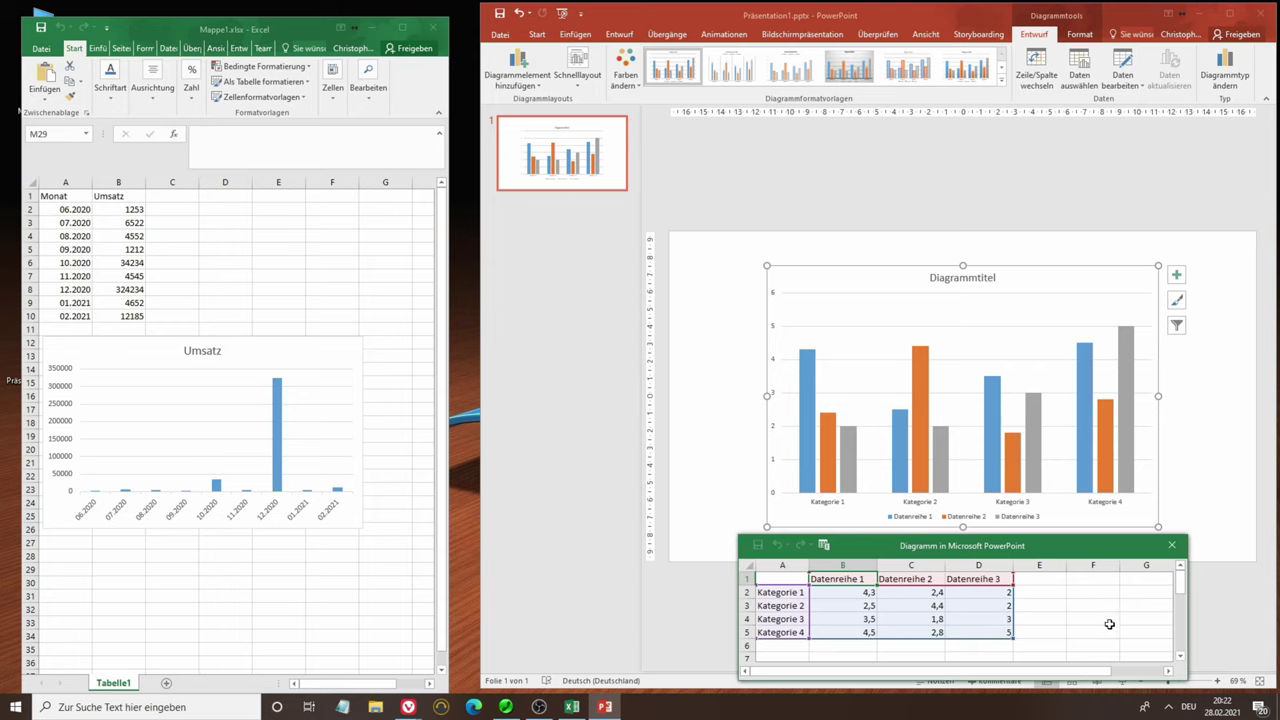
{"action": "left_click", "coordinate": [1224, 458]}
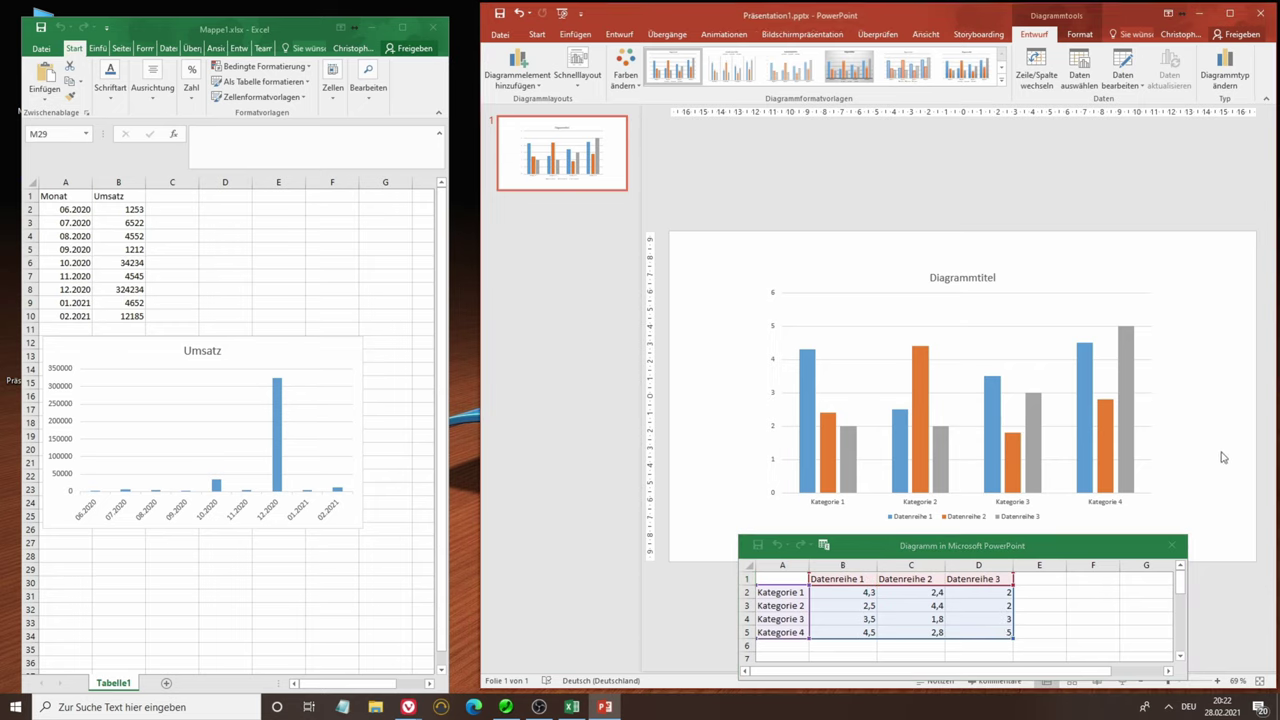
Open the chart filter's Daten auswählen dialog and cancel it without changes
{"action": "left_click", "coordinate": [1086, 378]}
{"action": "left_click", "coordinate": [1177, 328]}
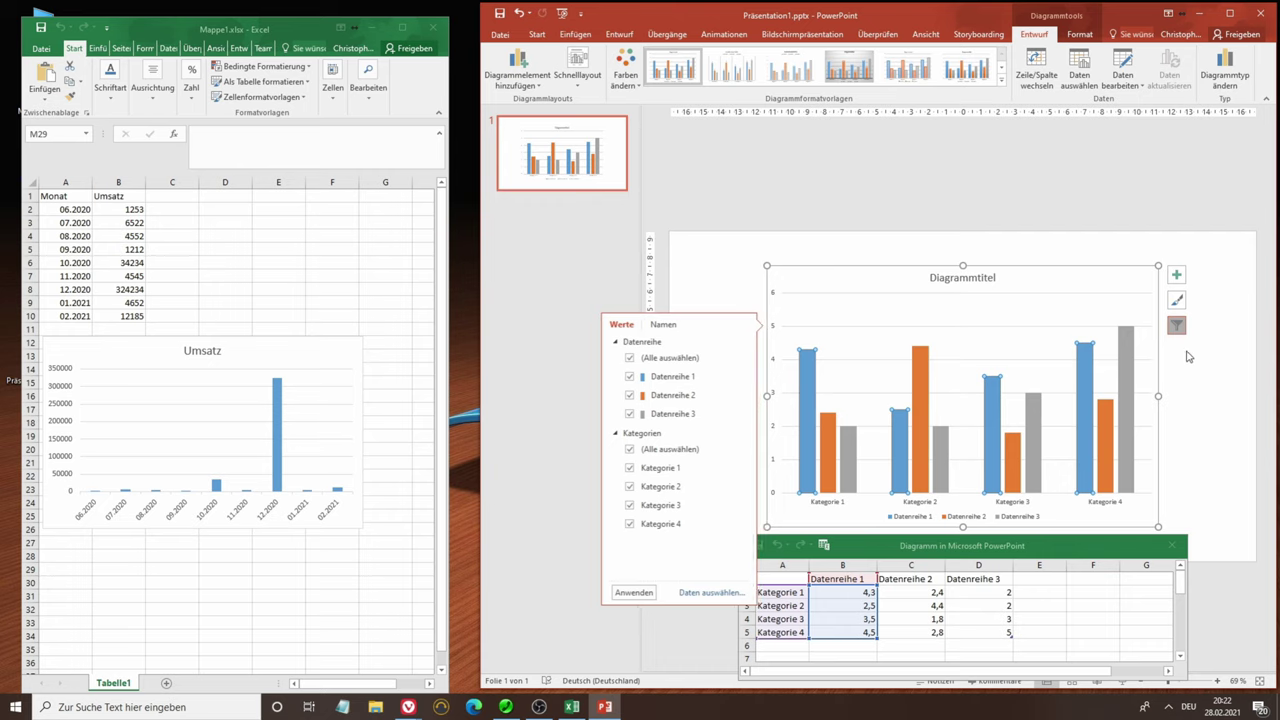
{"action": "left_click", "coordinate": [712, 592]}
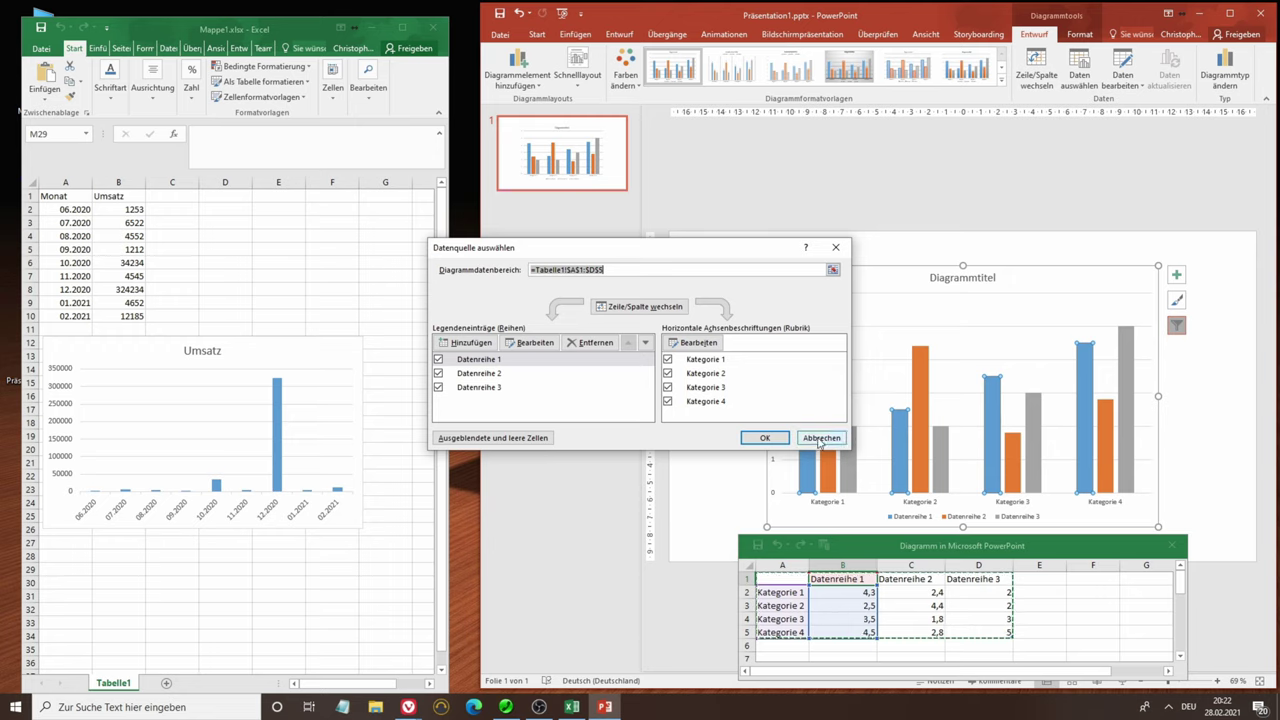
{"action": "left_click", "coordinate": [820, 439]}
{"action": "left_click", "coordinate": [960, 305]}
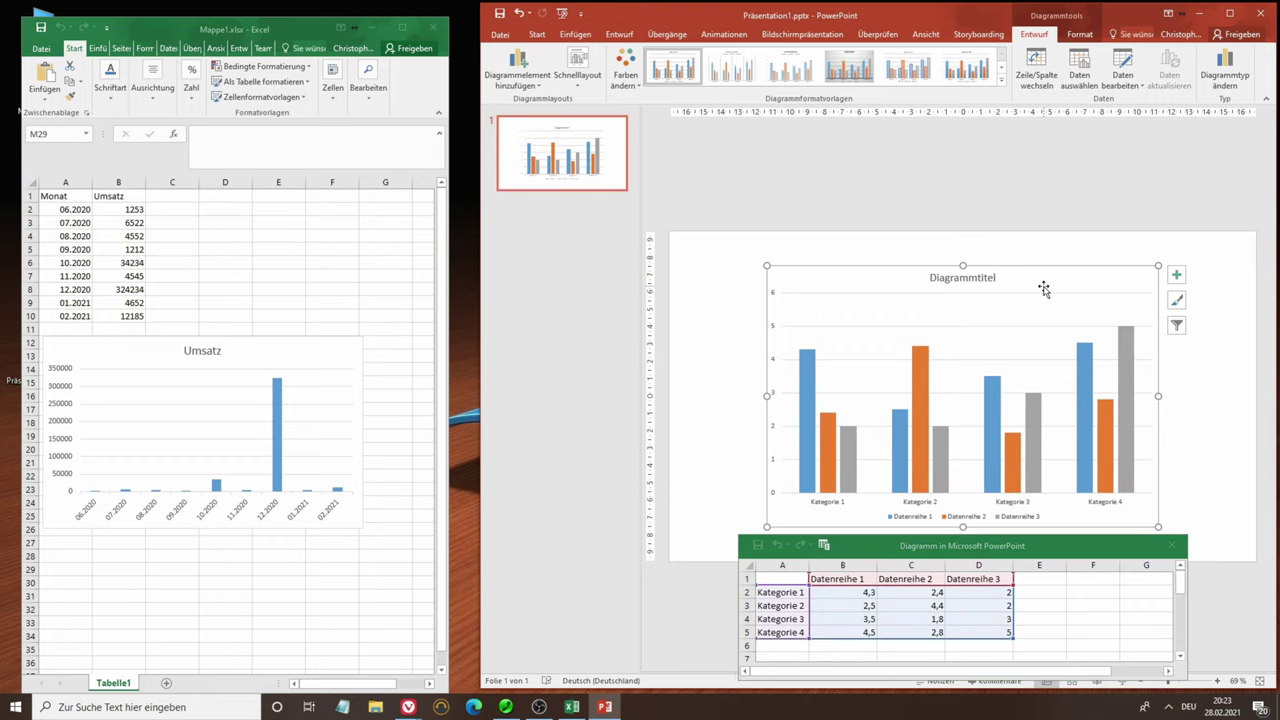
Delete the sample chart and embed Desktop\Mappe1.xlsx as an object created from file
{"action": "key", "text": "Delete"}
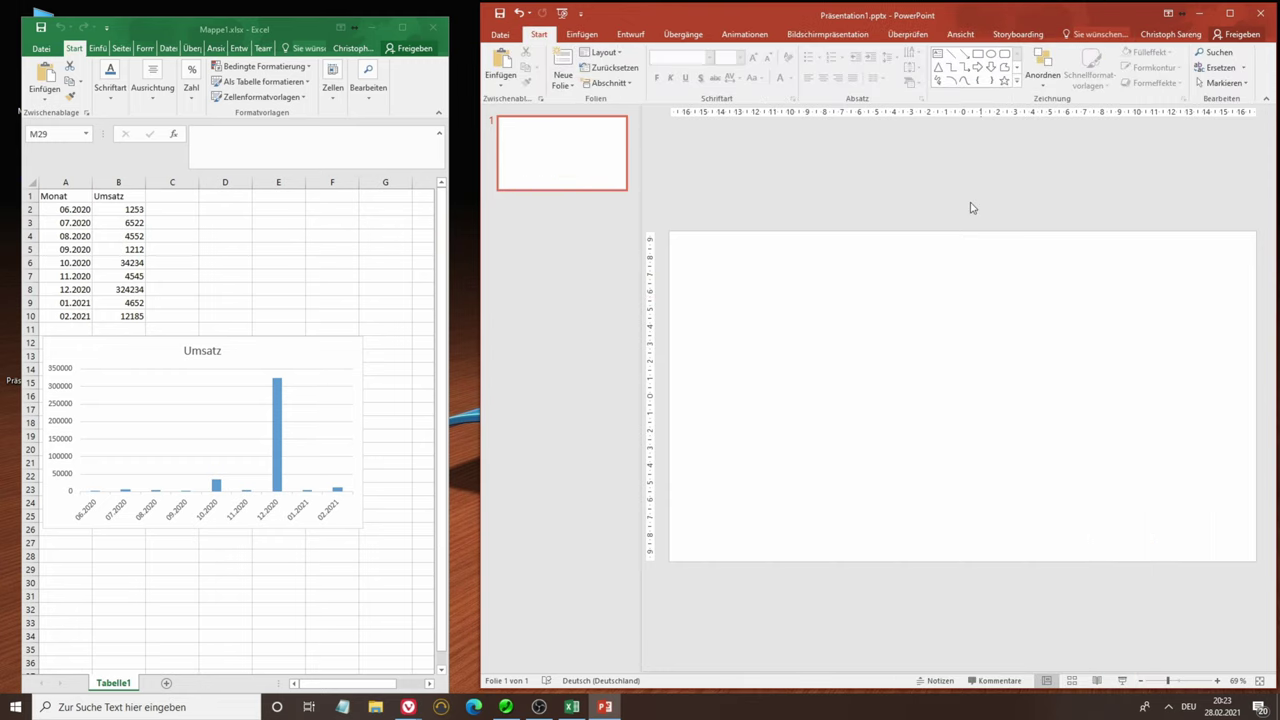
{"action": "left_click", "coordinate": [590, 38]}
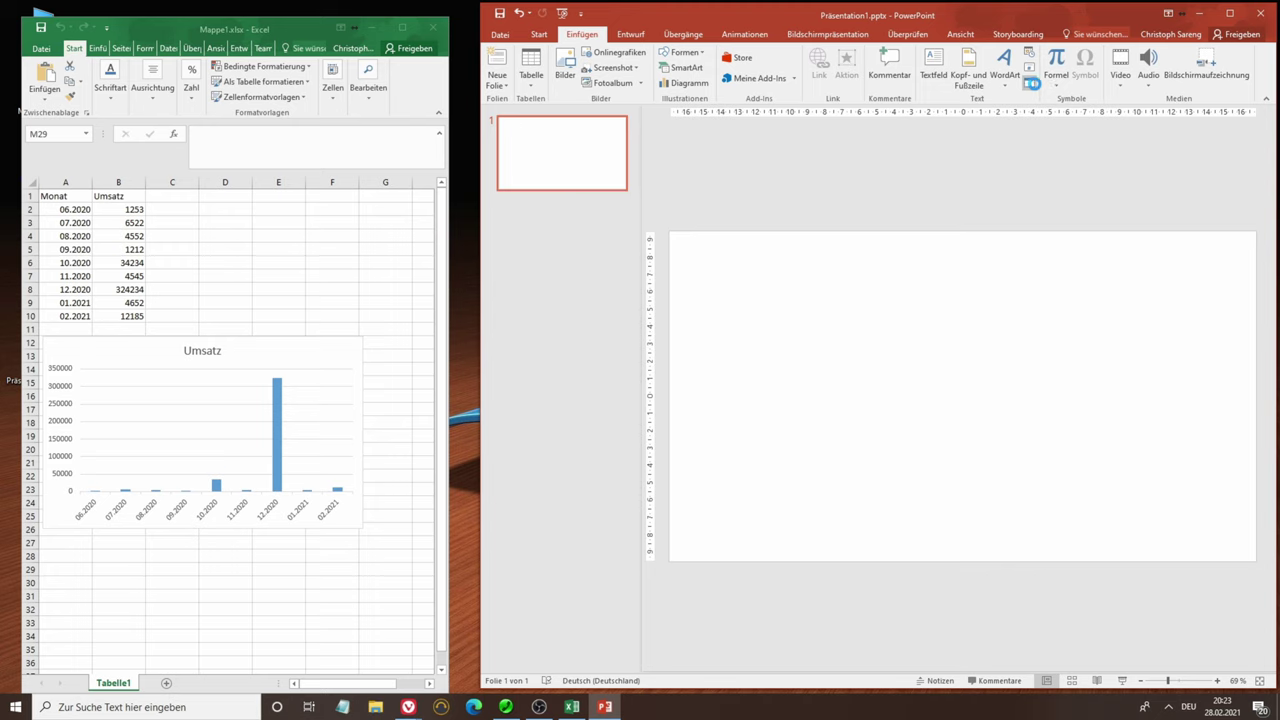
{"action": "left_click", "coordinate": [1031, 84]}
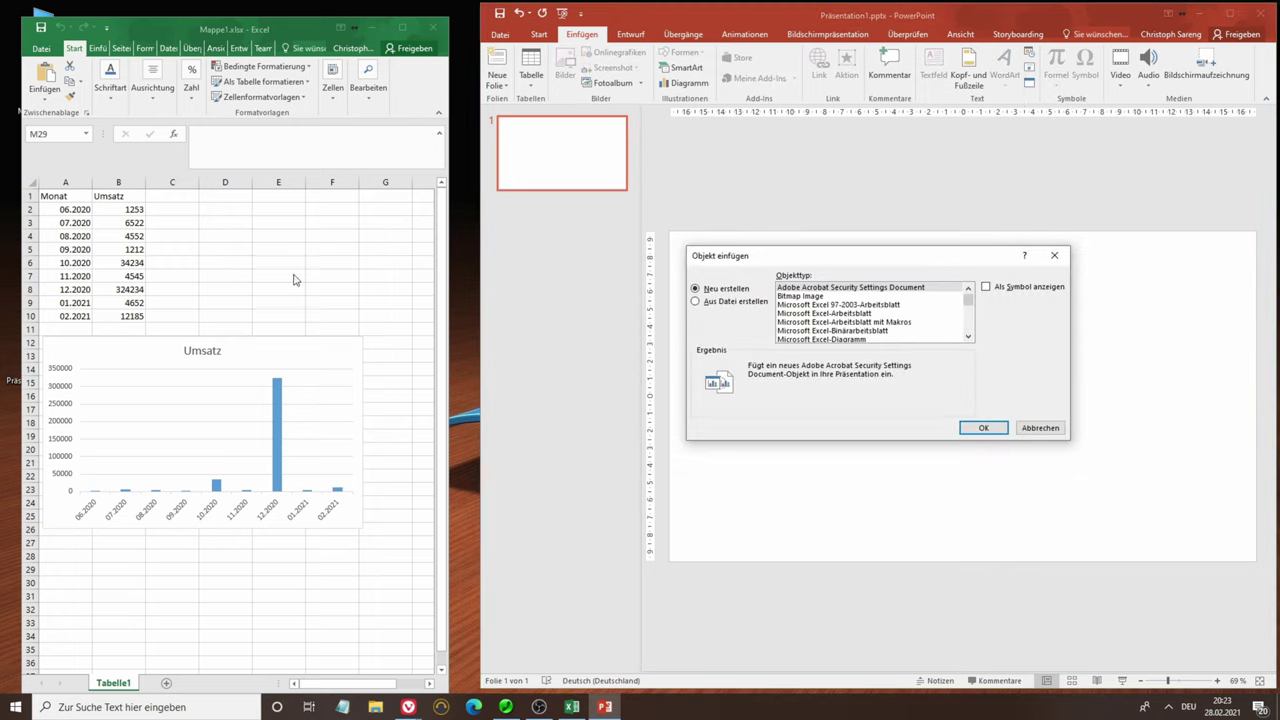
{"action": "left_click", "coordinate": [733, 302]}
{"action": "left_click", "coordinate": [805, 318]}
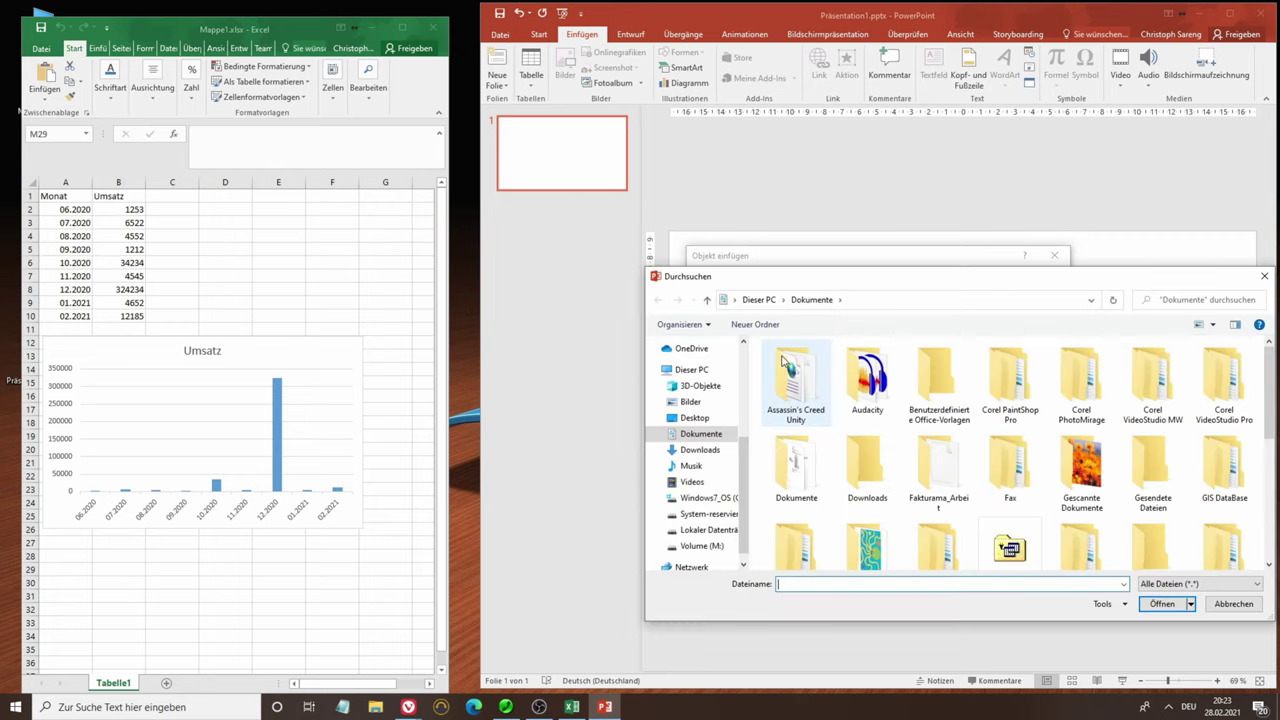
{"action": "left_click", "coordinate": [694, 417]}
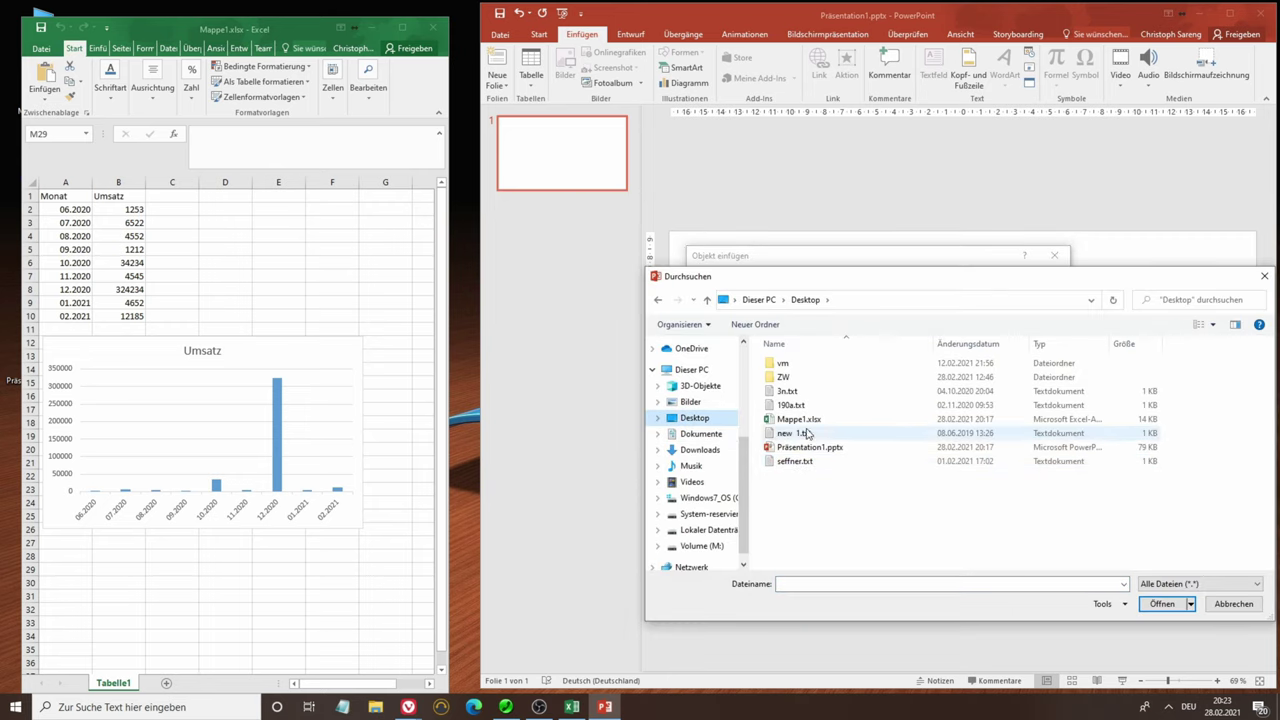
{"action": "left_click", "coordinate": [860, 420]}
{"action": "left_click", "coordinate": [1161, 604]}
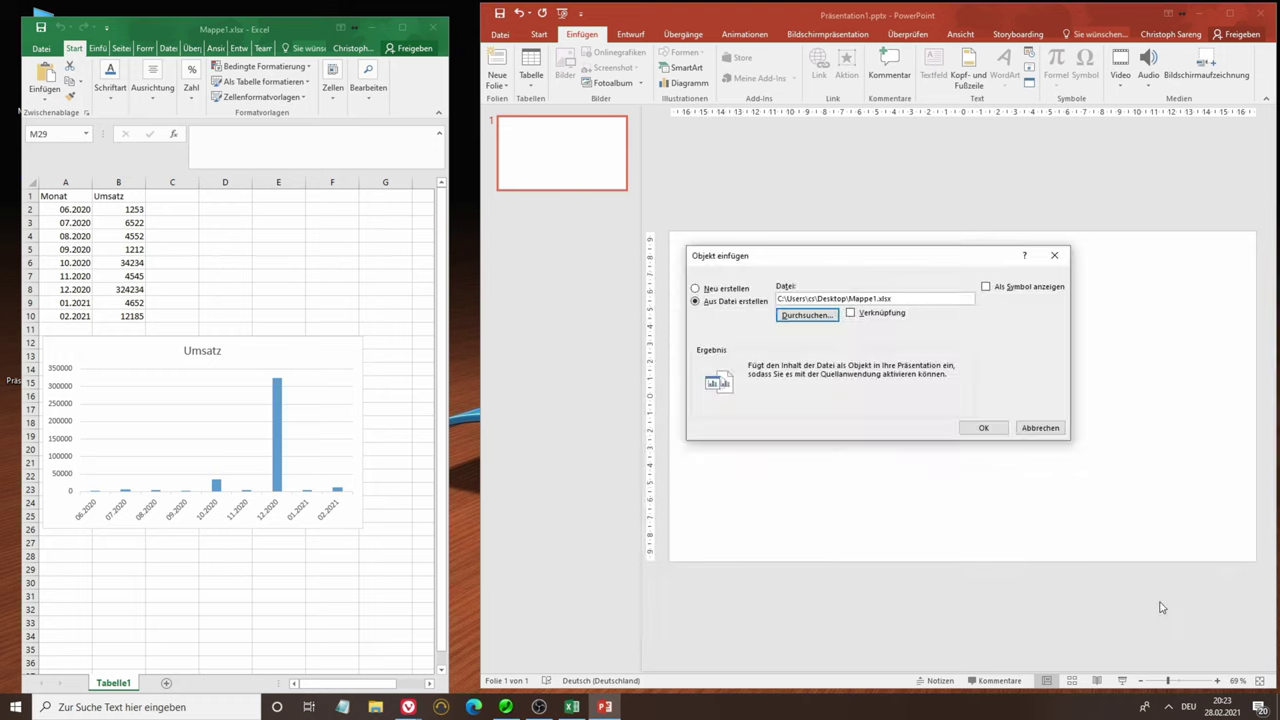
{"action": "left_click", "coordinate": [985, 428]}
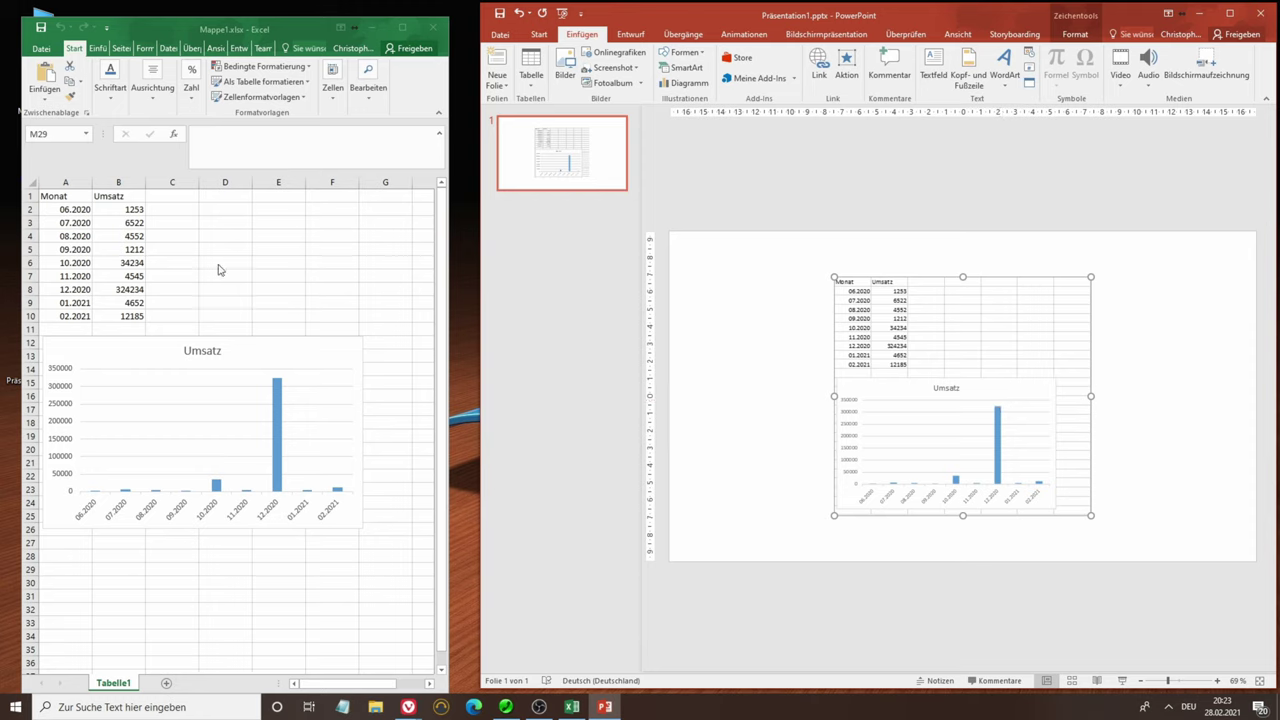
In the embedded workbook, set Umsatz to 564 in B8 and 4534 in B6
{"action": "left_click", "coordinate": [130, 263]}
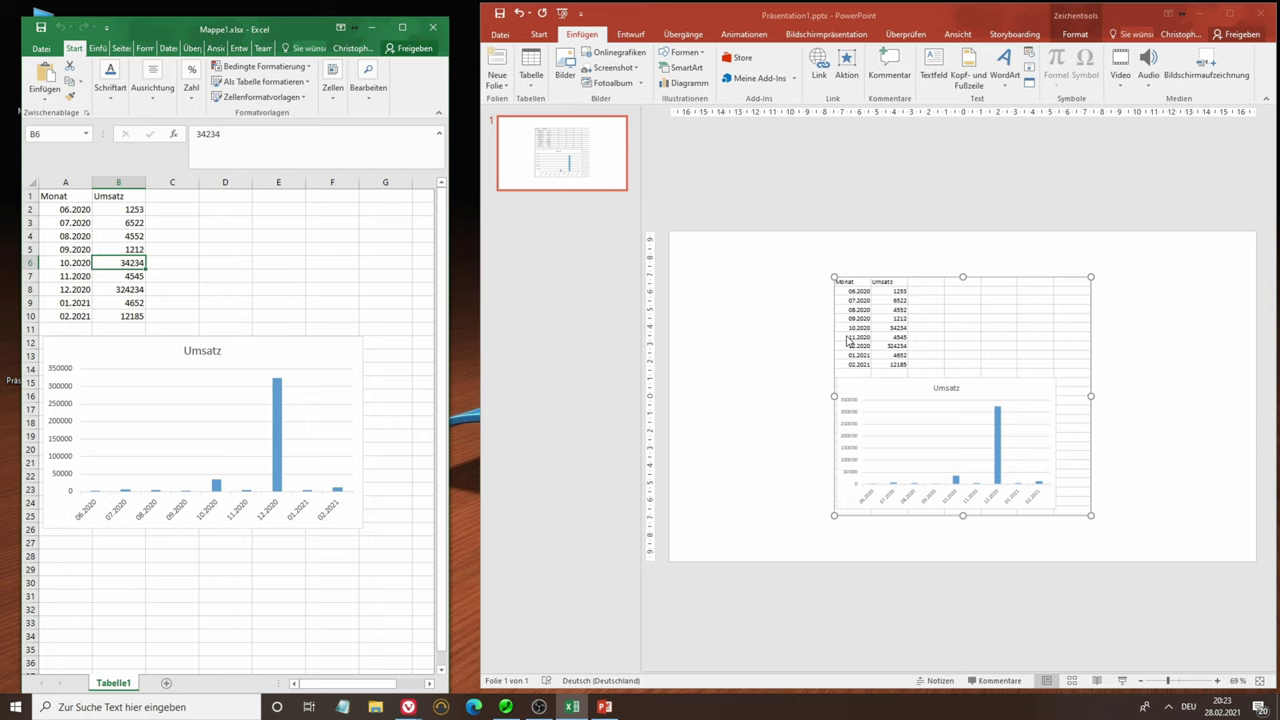
{"action": "left_click", "coordinate": [889, 326]}
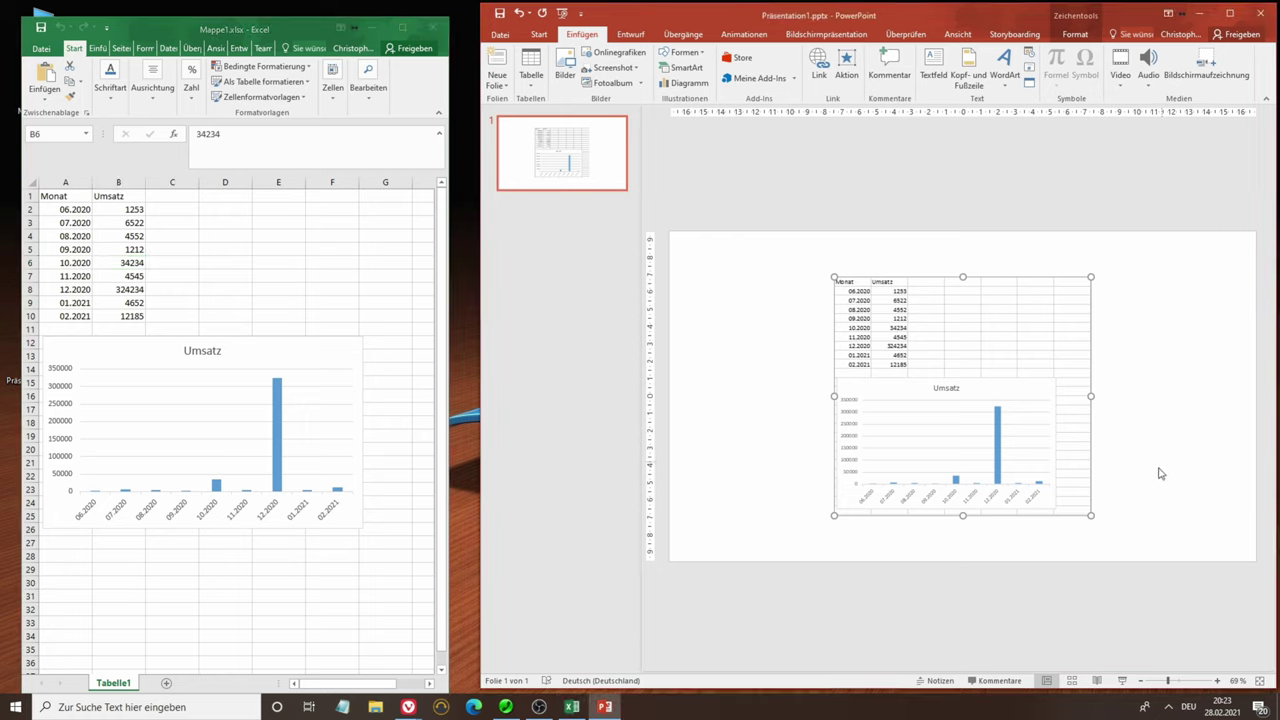
{"action": "double_click", "coordinate": [893, 317]}
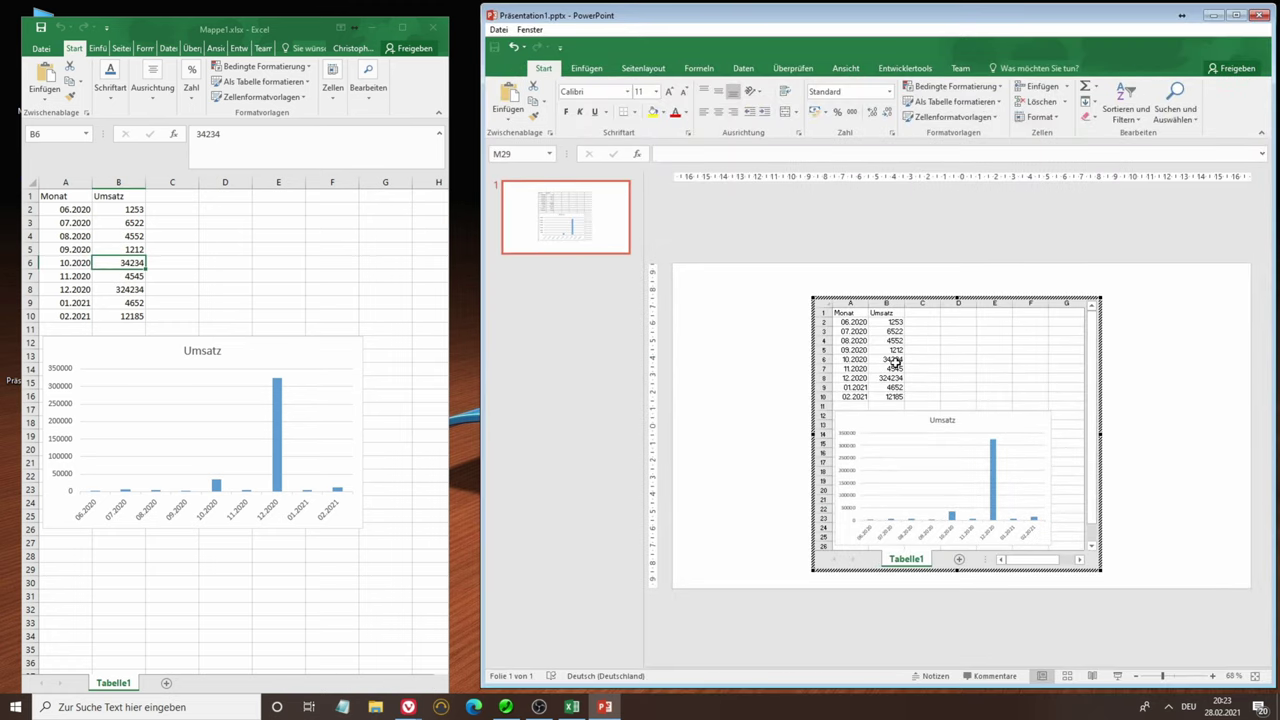
{"action": "left_click", "coordinate": [893, 362]}
{"action": "type", "text": "54664"}
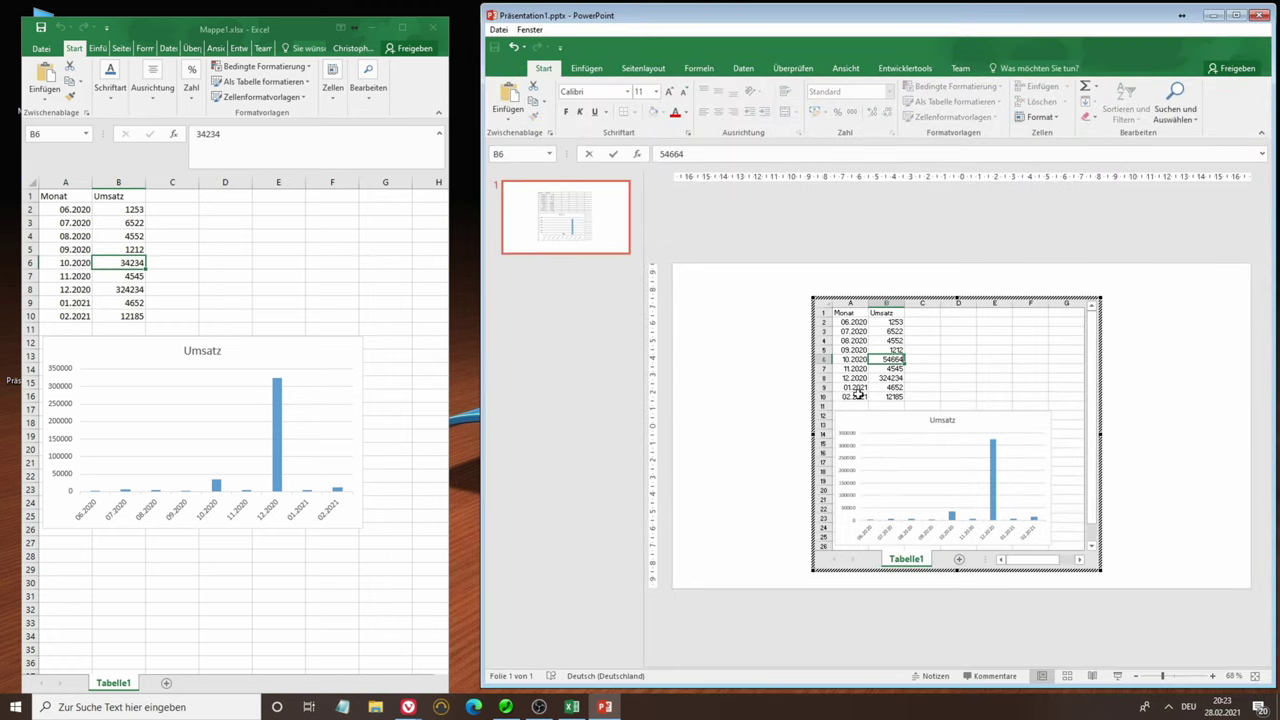
{"action": "left_click", "coordinate": [888, 378]}
{"action": "type", "text": "564"}
{"action": "left_click", "coordinate": [988, 369]}
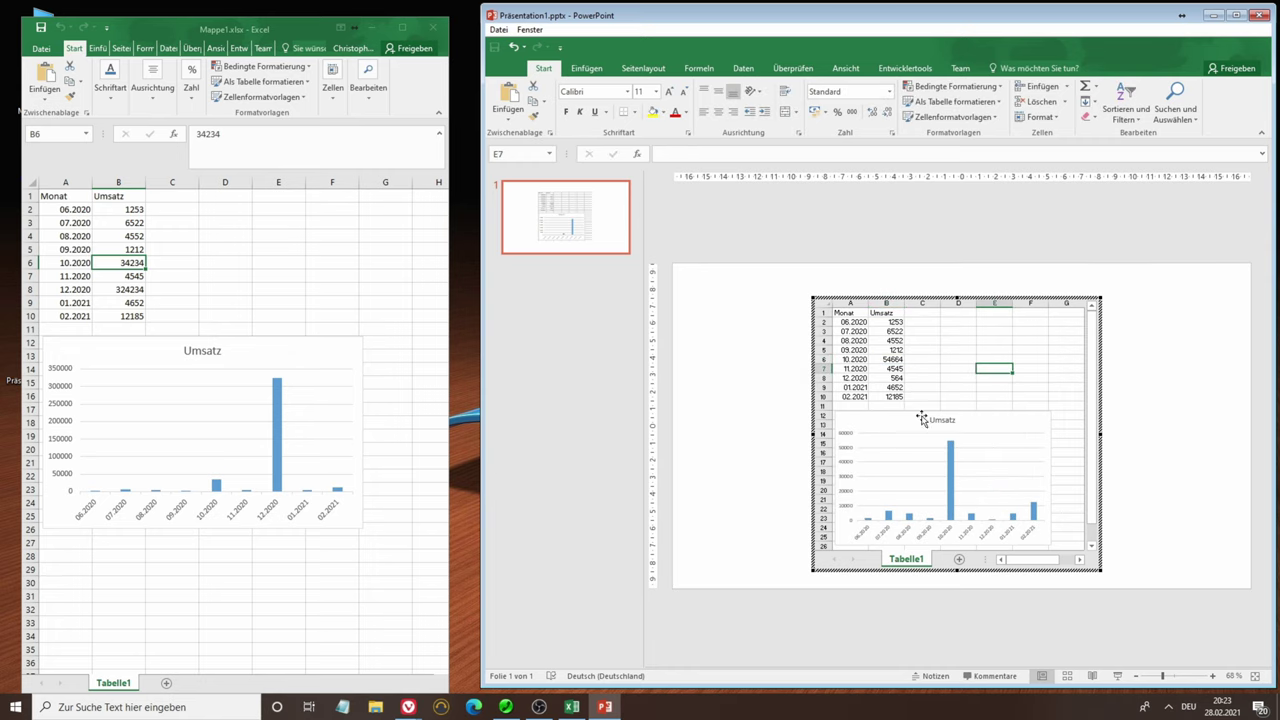
{"action": "left_click", "coordinate": [893, 359]}
{"action": "type", "text": "4534"}
{"action": "left_click", "coordinate": [990, 367]}
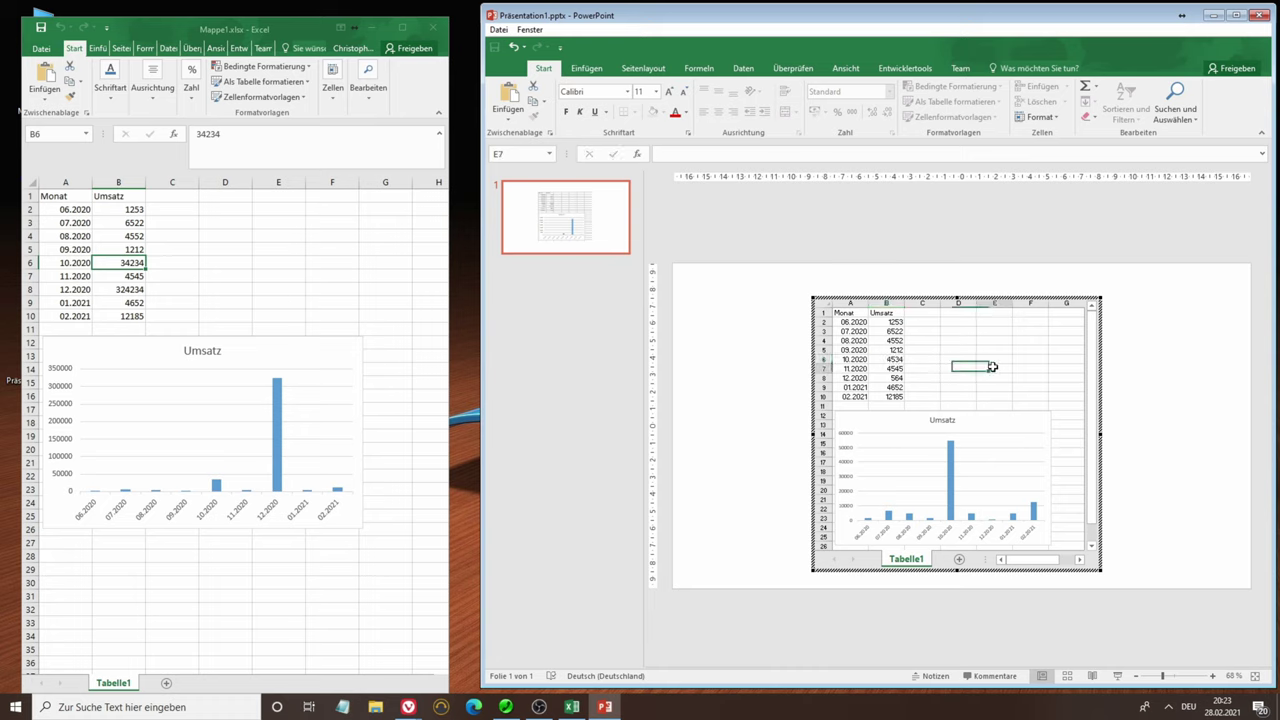
Leave the embedded sheet and close the PowerPoint presentation
{"action": "left_click", "coordinate": [197, 262]}
{"action": "left_click", "coordinate": [41, 28]}
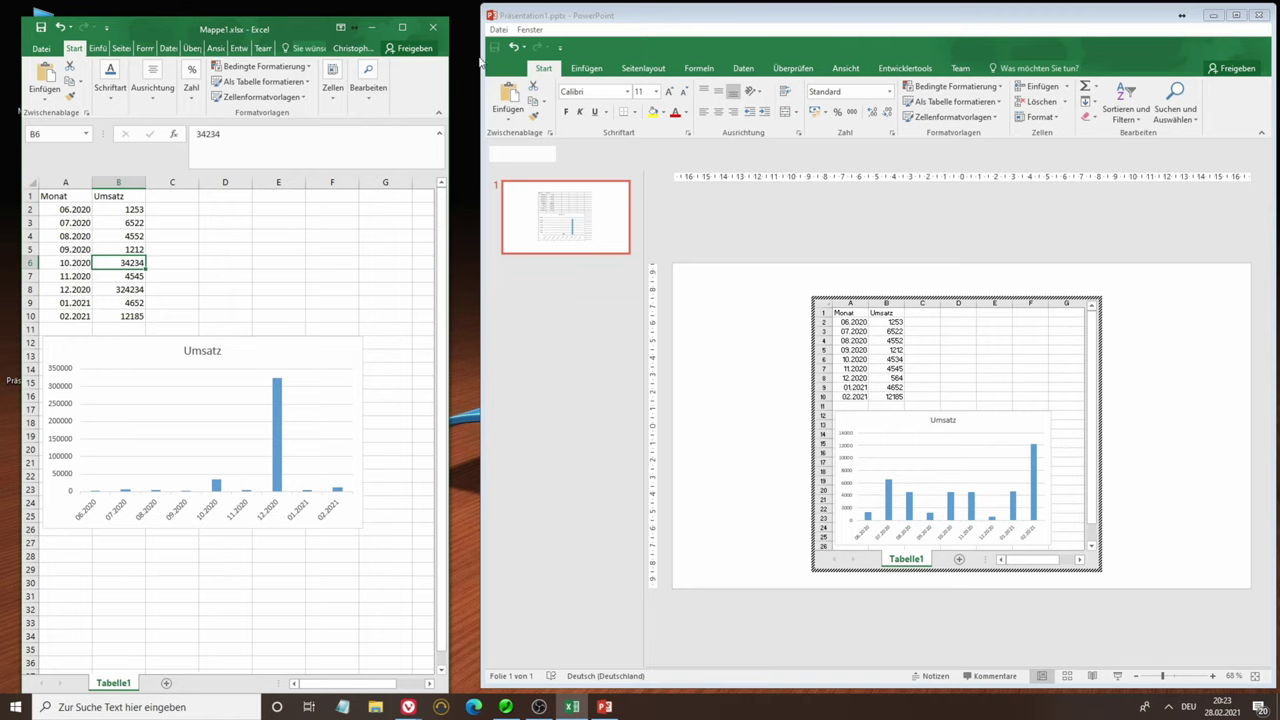
{"action": "left_click", "coordinate": [1262, 20]}
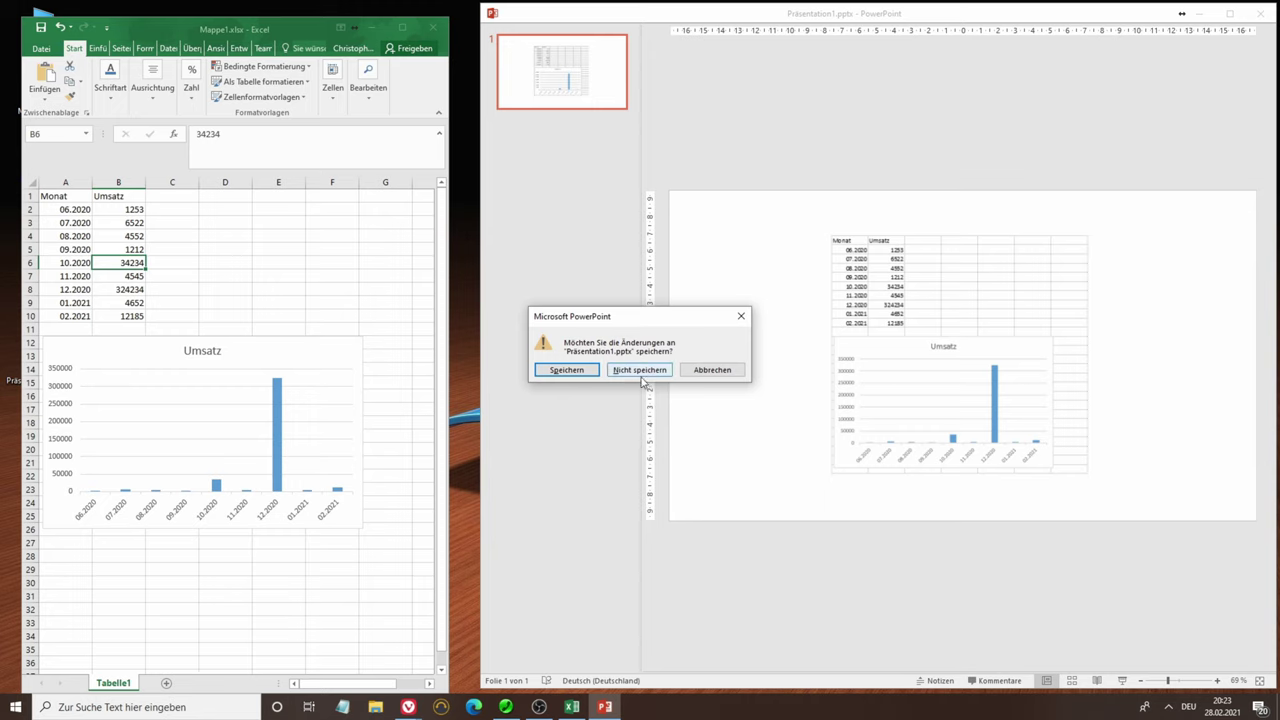
Answer the save prompt, reopen Präsentation1.pptx from the Desktop and select the old embedded workbook object
{"action": "left_click", "coordinate": [569, 370]}
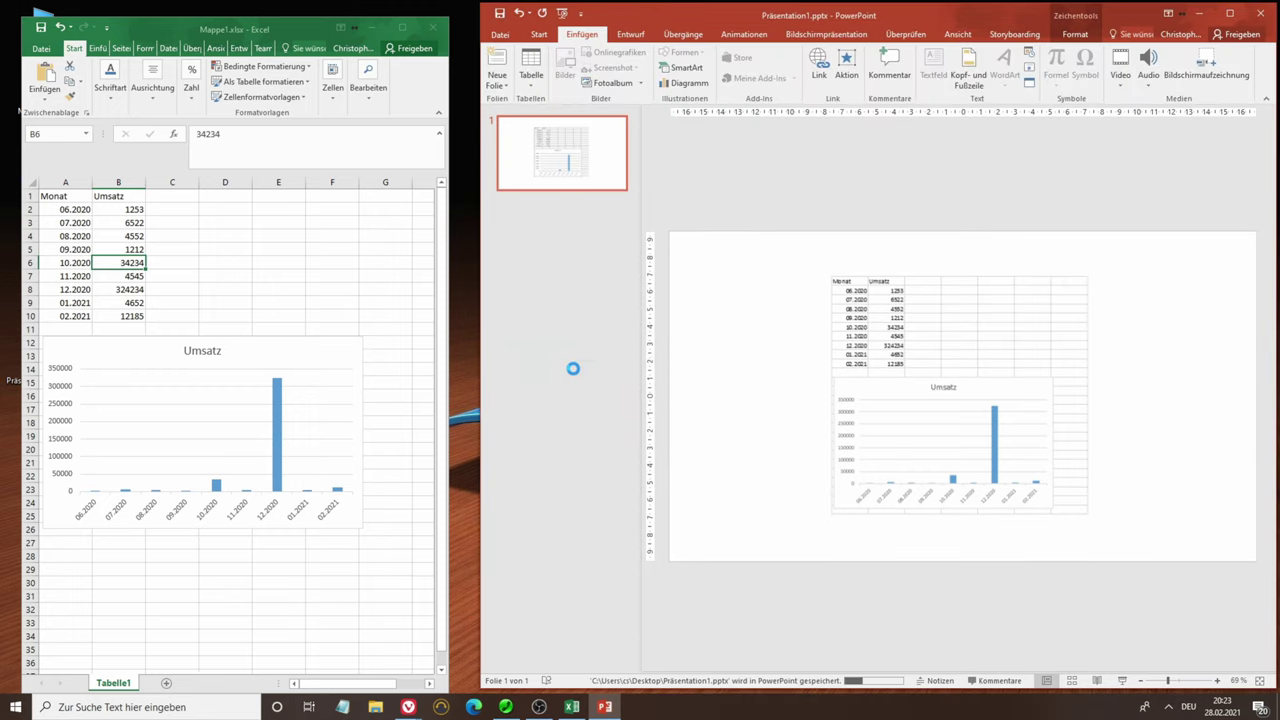
{"action": "left_click", "coordinate": [375, 707]}
{"action": "left_click", "coordinate": [364, 399]}
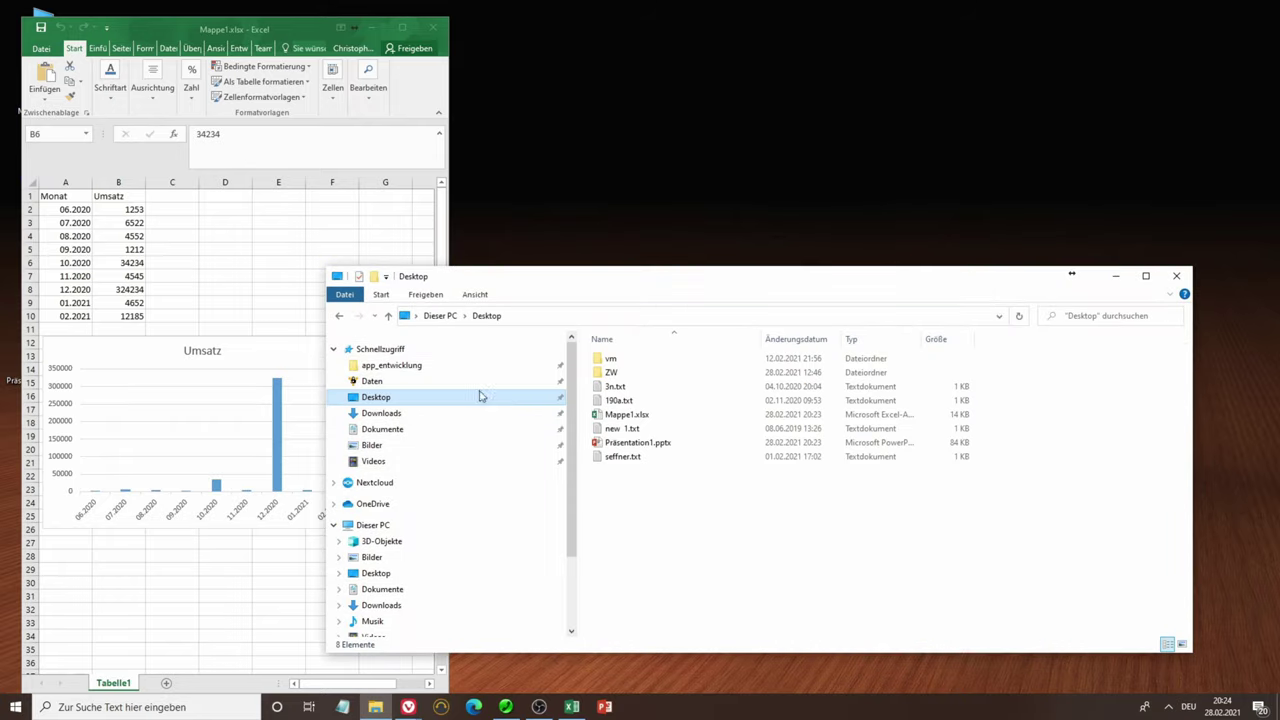
{"action": "double_click", "coordinate": [650, 442]}
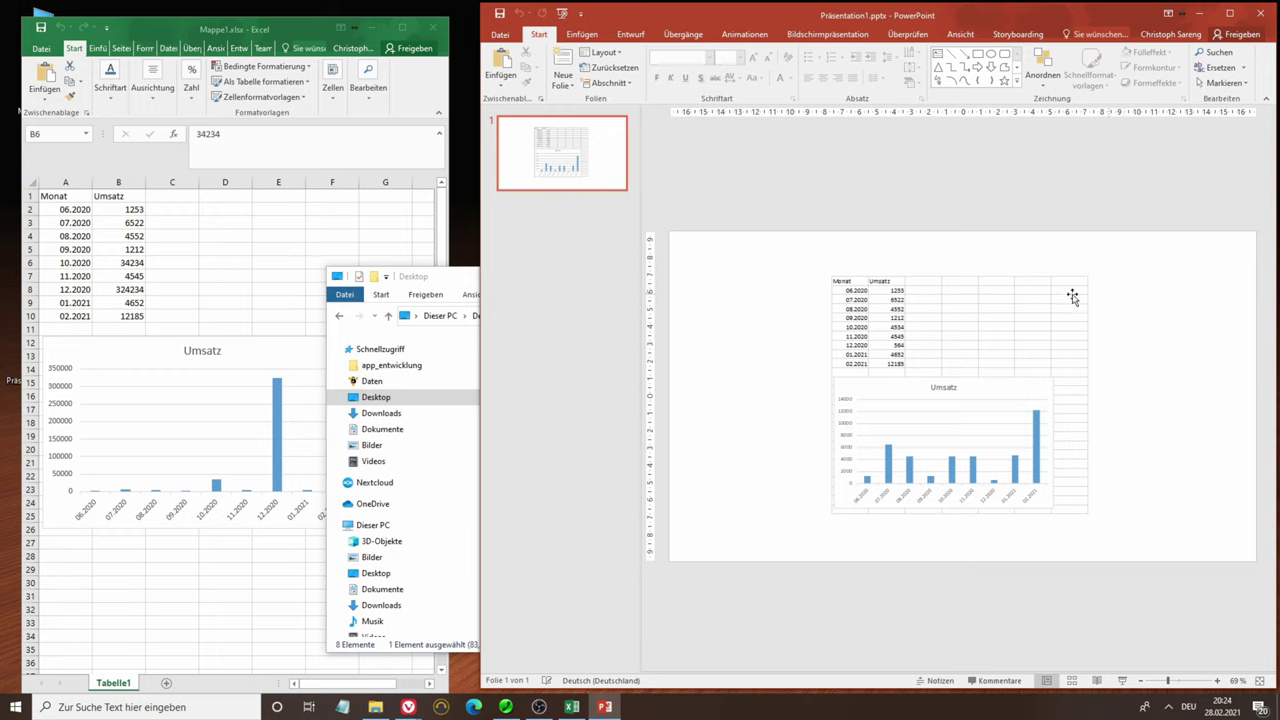
{"action": "left_click", "coordinate": [479, 278]}
{"action": "left_click", "coordinate": [1116, 278]}
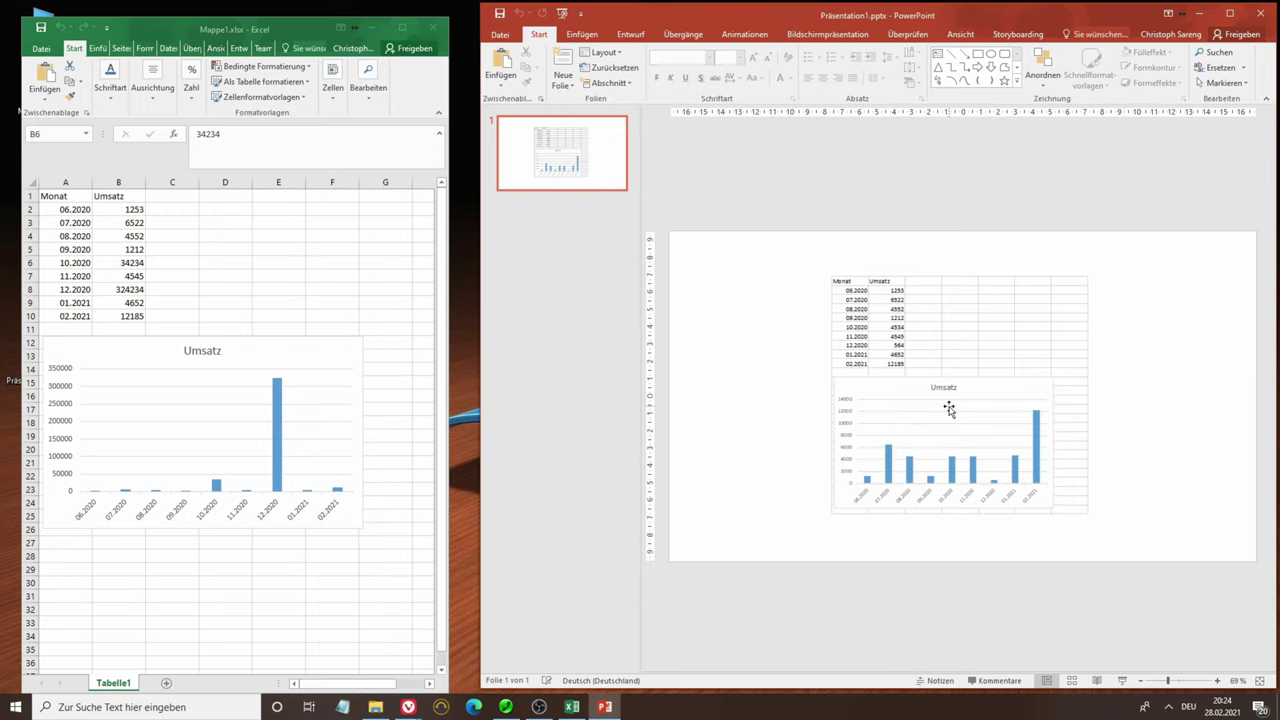
{"action": "left_click", "coordinate": [996, 287]}
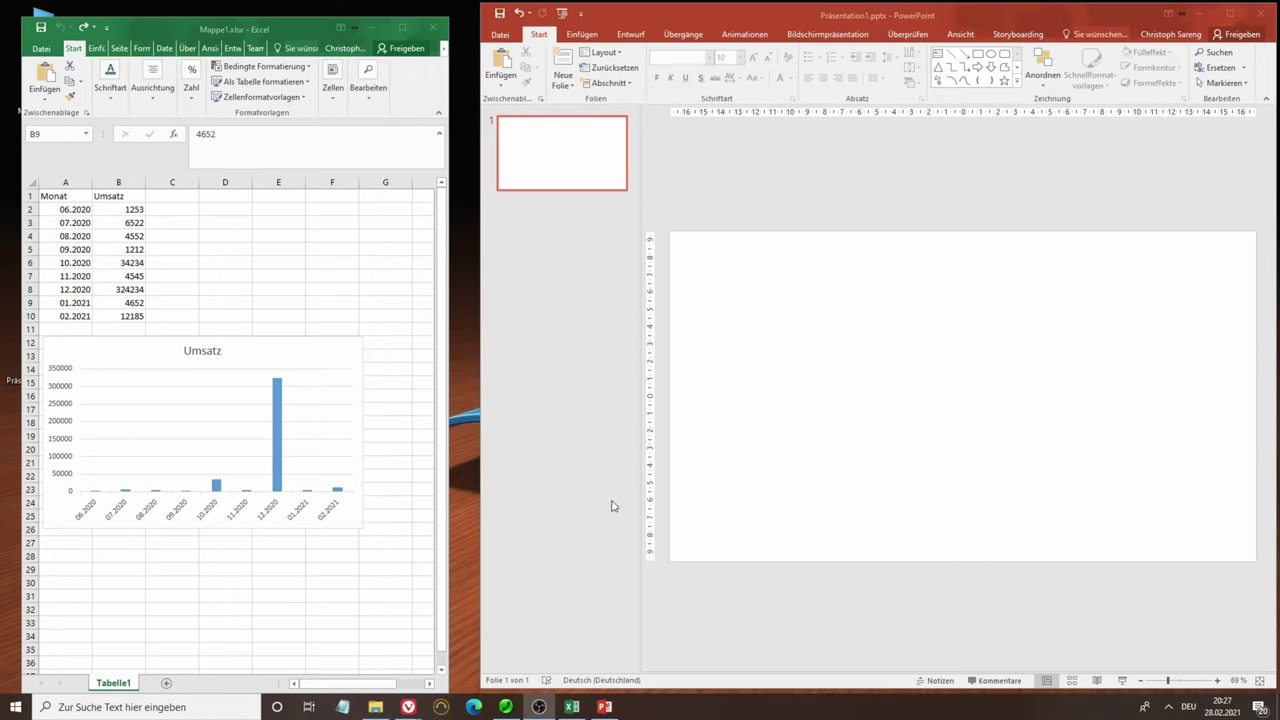
{"action": "left_click", "coordinate": [408, 405]}
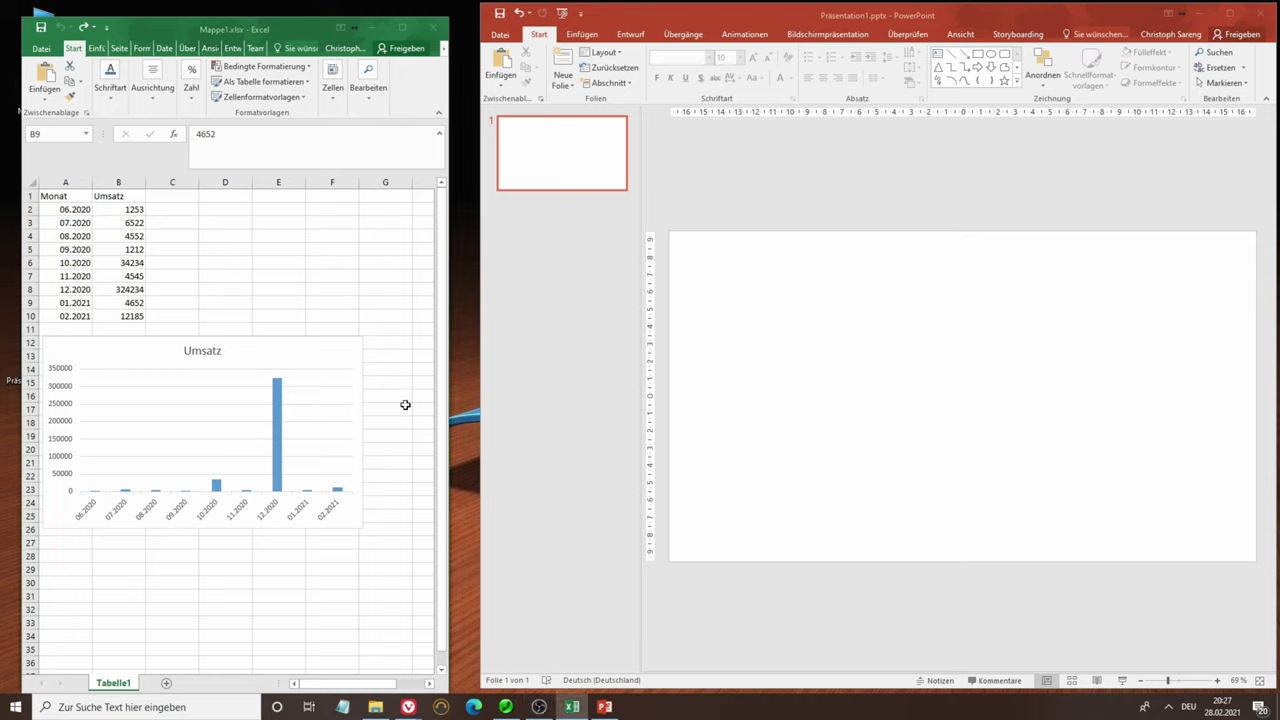
{"action": "left_click", "coordinate": [276, 352]}
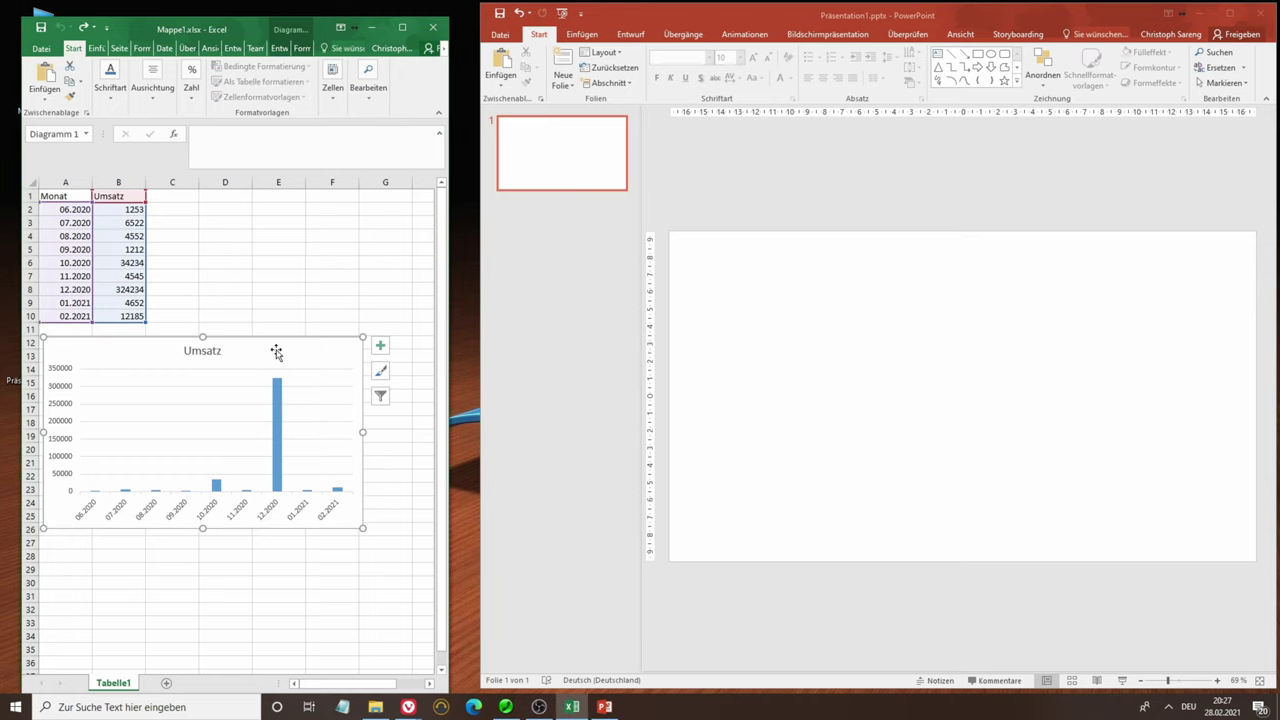
{"action": "left_click", "coordinate": [202, 350]}
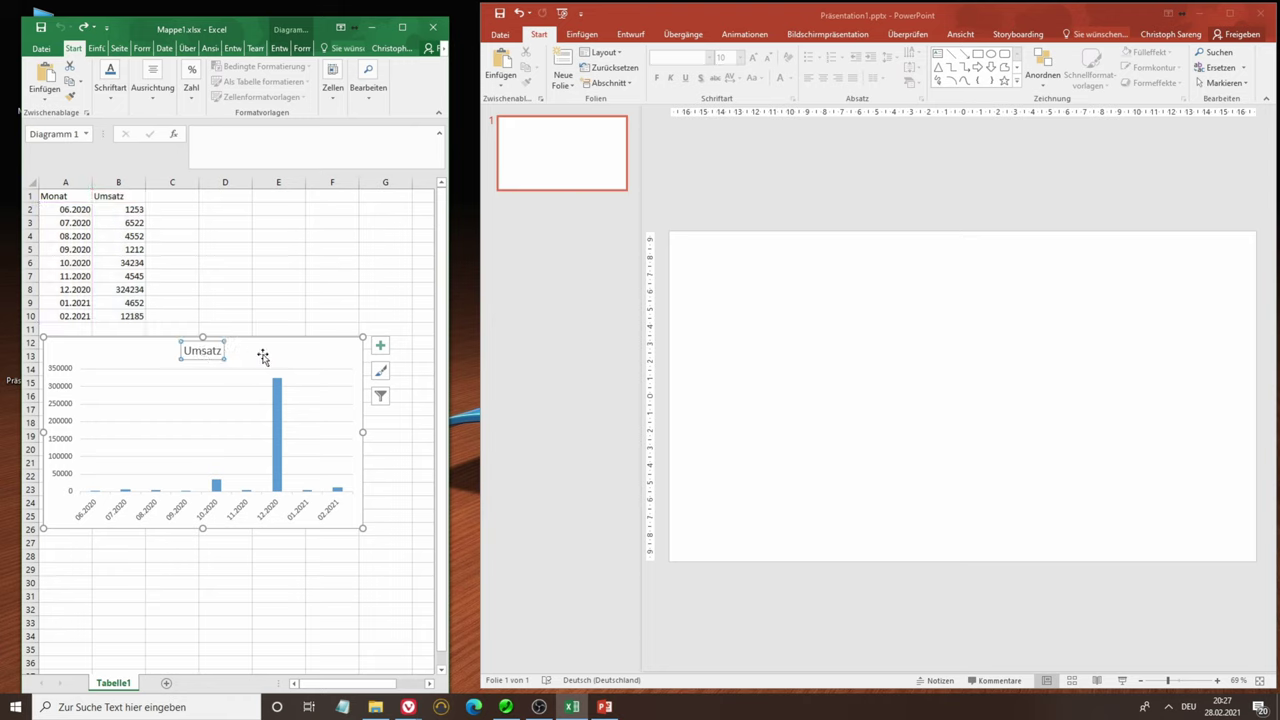
{"action": "left_click", "coordinate": [206, 420]}
{"action": "left_click", "coordinate": [205, 430]}
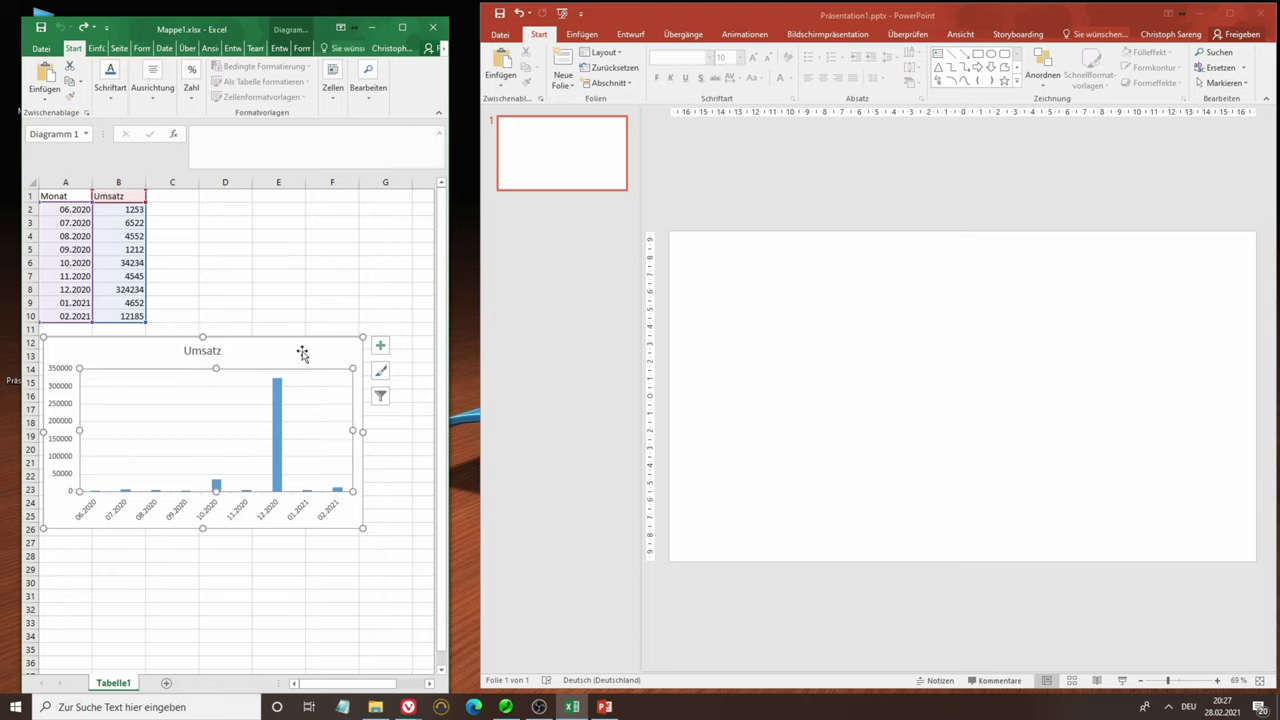
{"action": "left_click", "coordinate": [303, 352]}
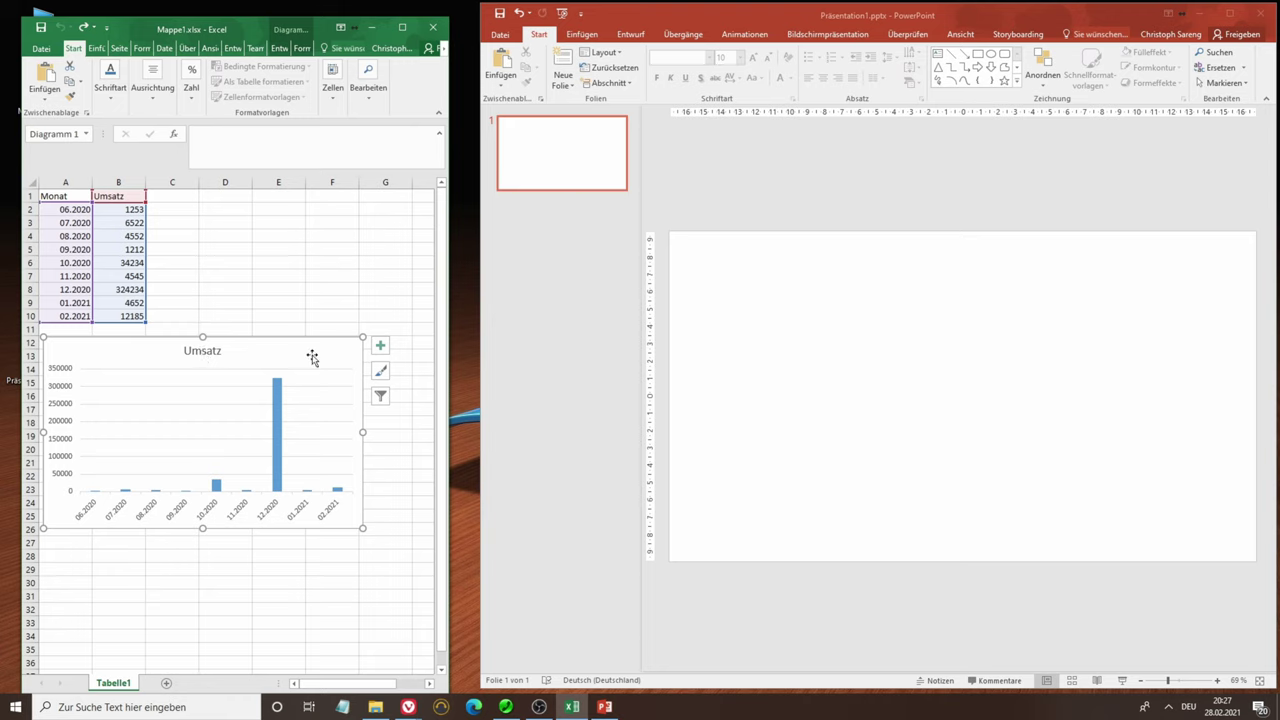
{"action": "right_click", "coordinate": [302, 350]}
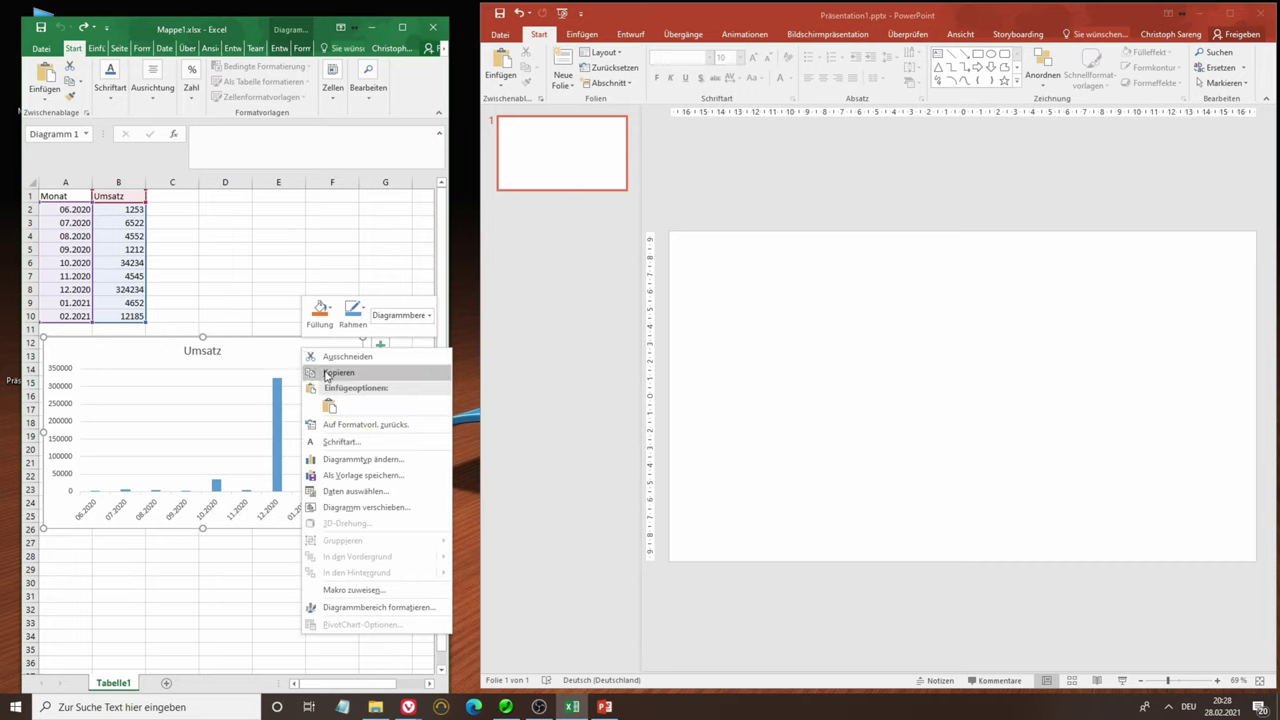
{"action": "left_click", "coordinate": [325, 374]}
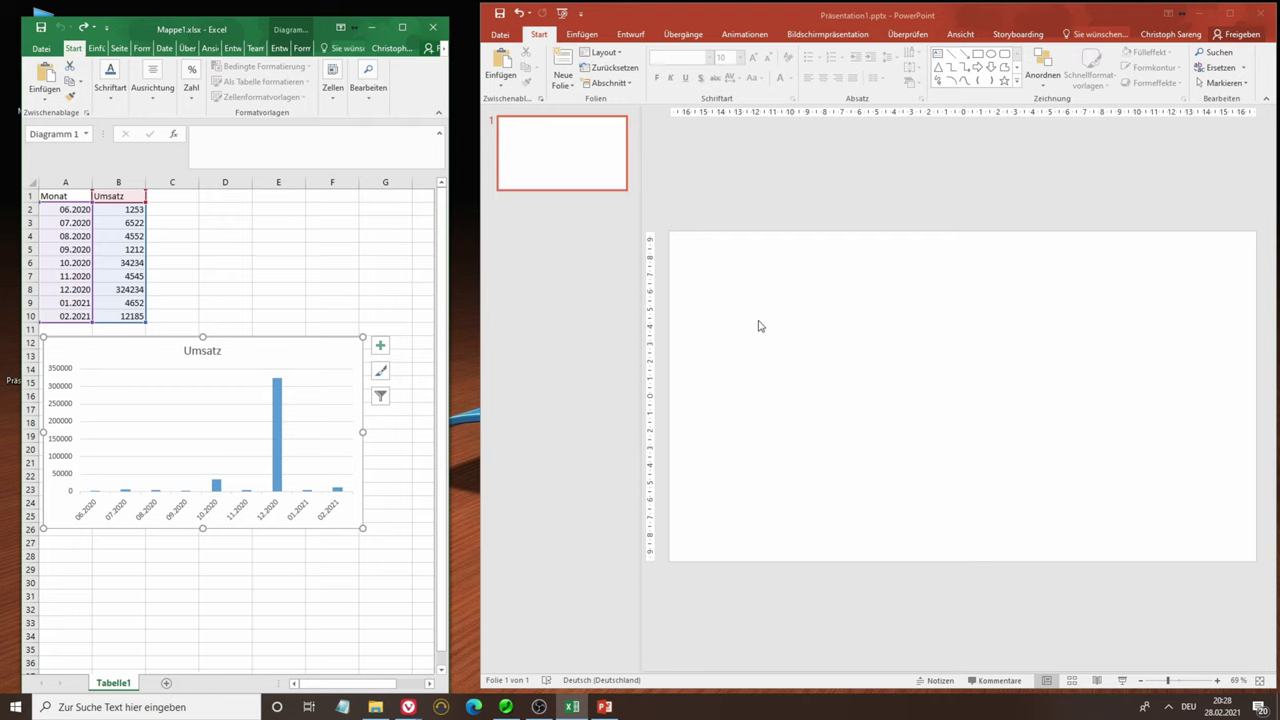
{"action": "right_click", "coordinate": [760, 318]}
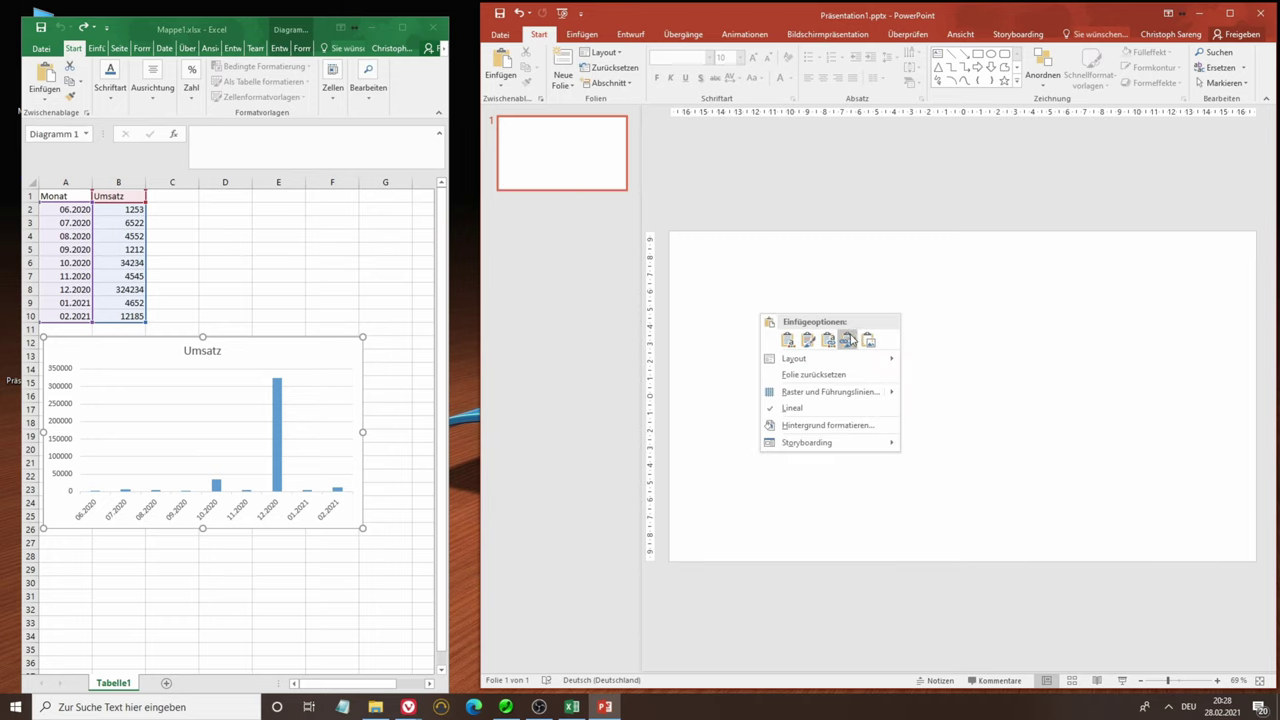
{"action": "left_click", "coordinate": [868, 341]}
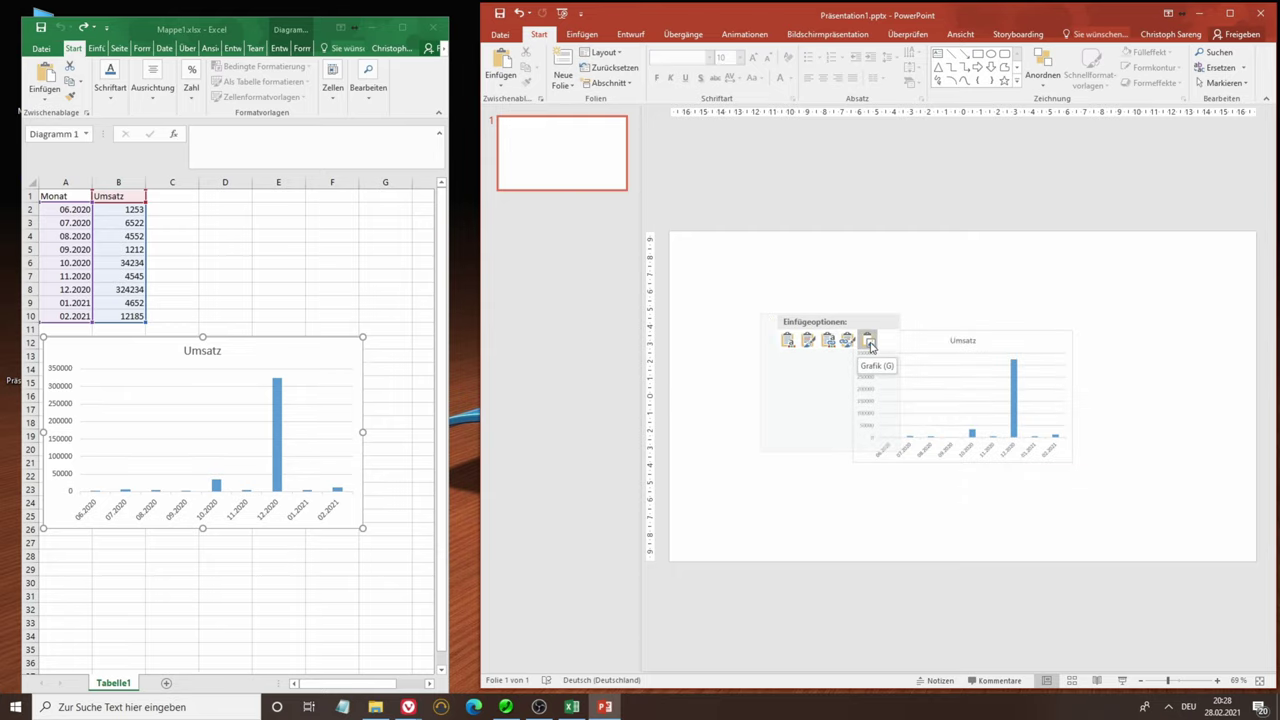
{"action": "mouse_move", "coordinate": [924, 373]}
{"action": "left_mouse_down"}
{"action": "mouse_move", "coordinate": [813, 425]}
{"action": "mouse_move", "coordinate": [897, 431]}
{"action": "mouse_move", "coordinate": [923, 409]}
{"action": "mouse_move", "coordinate": [851, 351]}
{"action": "mouse_move", "coordinate": [846, 378]}
{"action": "mouse_move", "coordinate": [814, 357]}
{"action": "mouse_move", "coordinate": [851, 337]}
{"action": "mouse_move", "coordinate": [906, 374]}
{"action": "mouse_move", "coordinate": [855, 380]}
{"action": "left_mouse_up"}
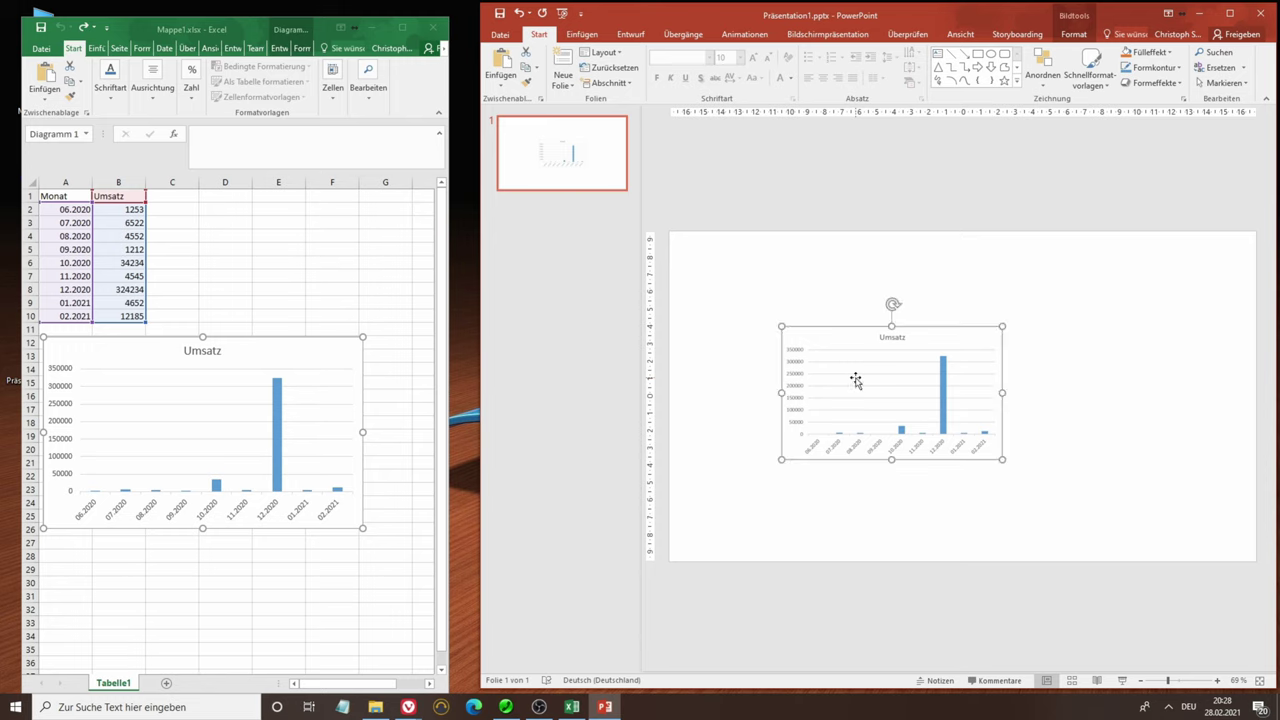
{"action": "double_click", "coordinate": [900, 393]}
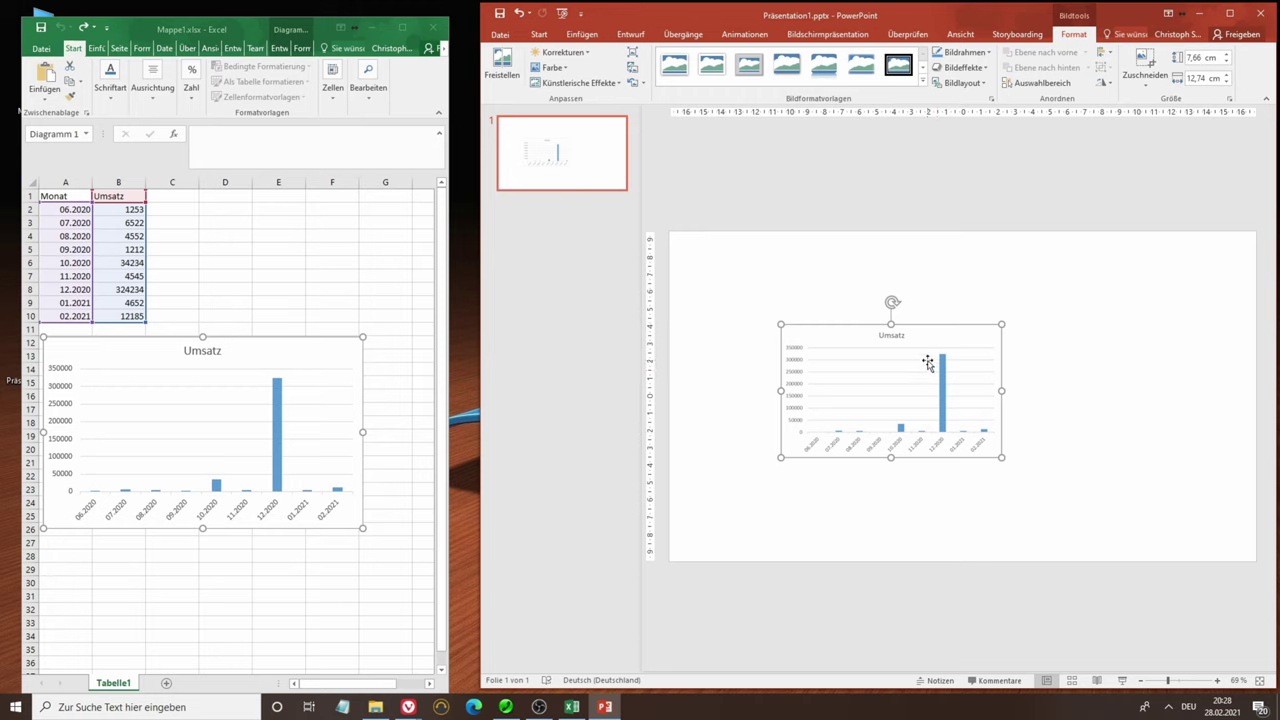
{"action": "key", "text": "Delete"}
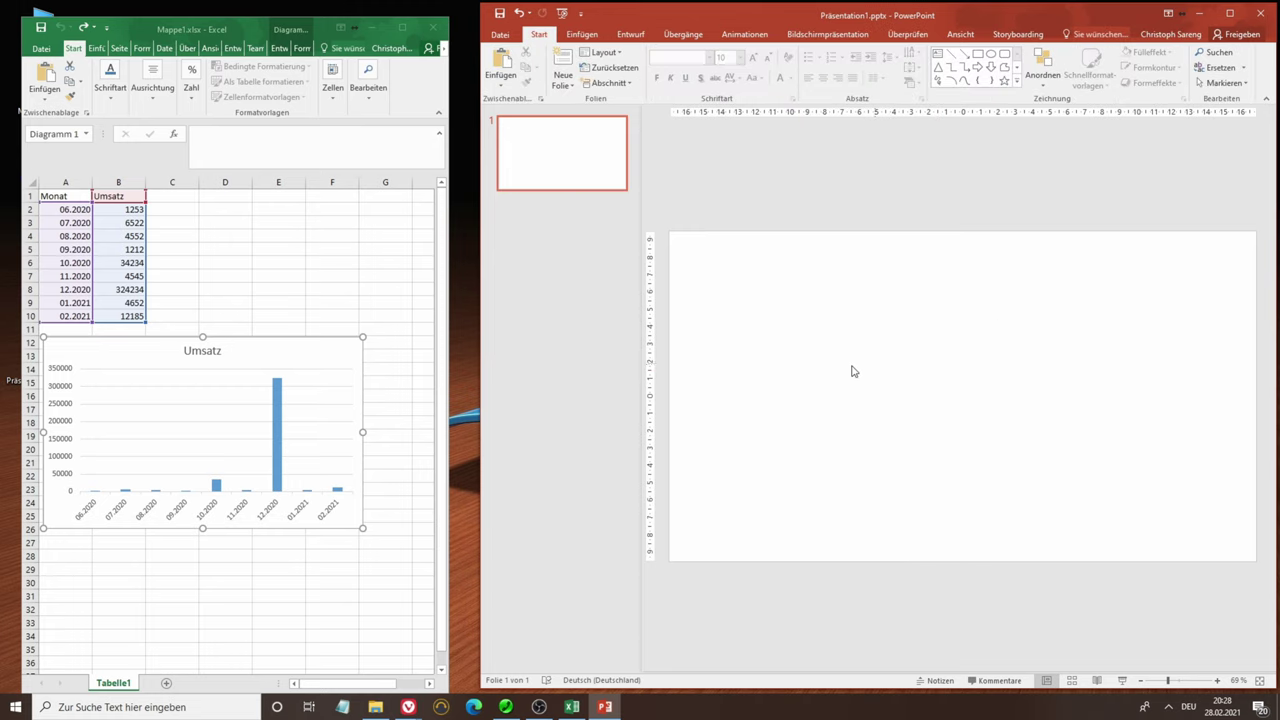
Copy the Excel Umsatz chart and paste it onto the slide with Zieldesign verwenden und Arbeitsmappe einbetten
{"action": "left_click", "coordinate": [344, 355]}
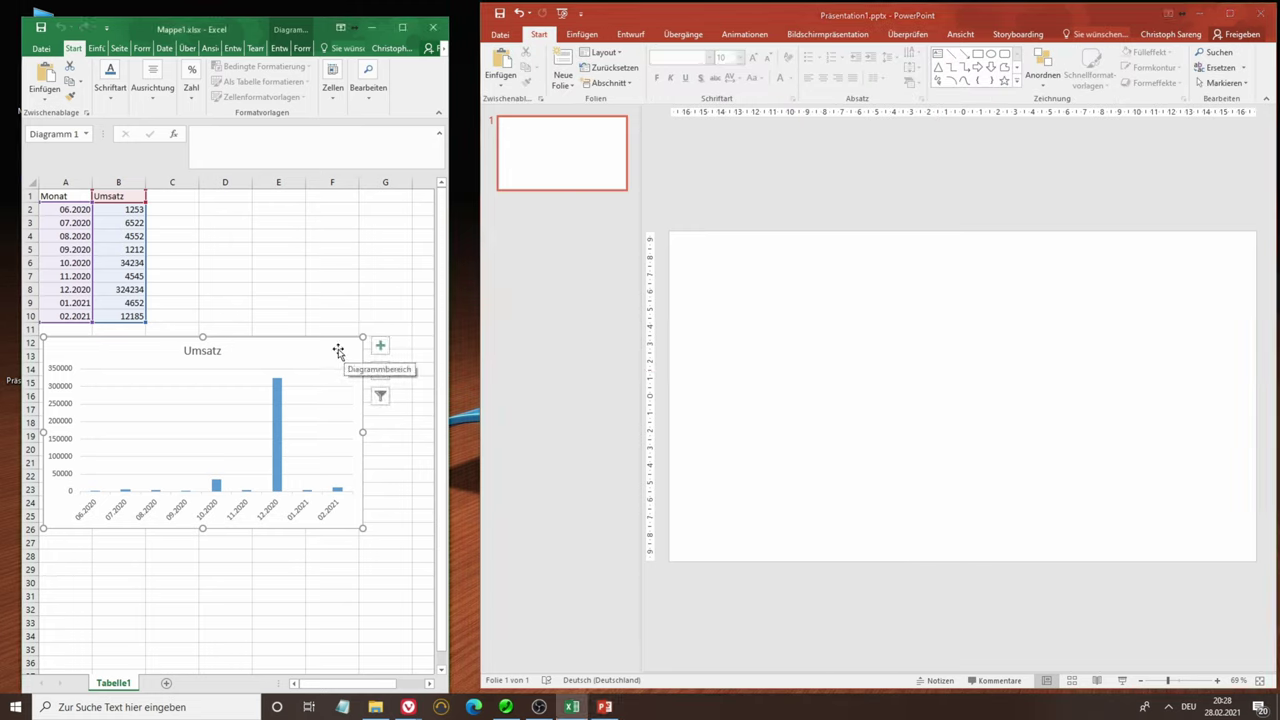
{"action": "right_click", "coordinate": [338, 348]}
{"action": "left_click", "coordinate": [366, 373]}
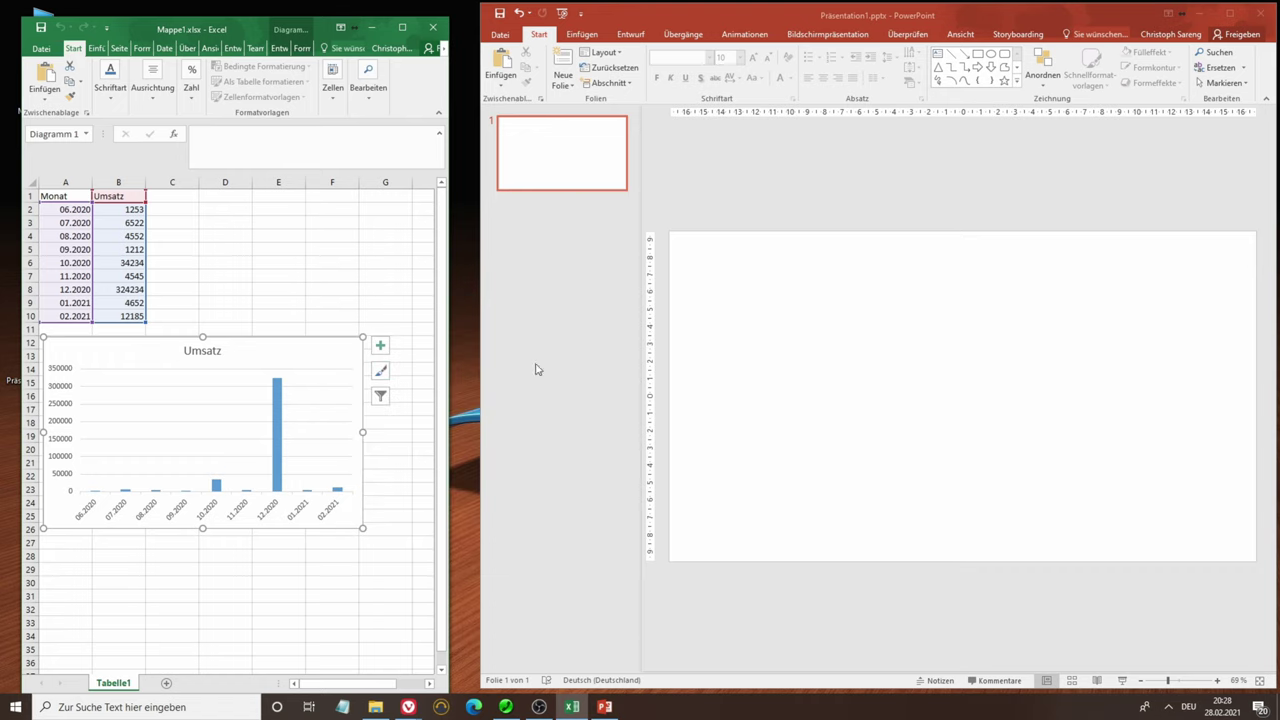
{"action": "left_click", "coordinate": [784, 316]}
{"action": "right_click", "coordinate": [781, 315]}
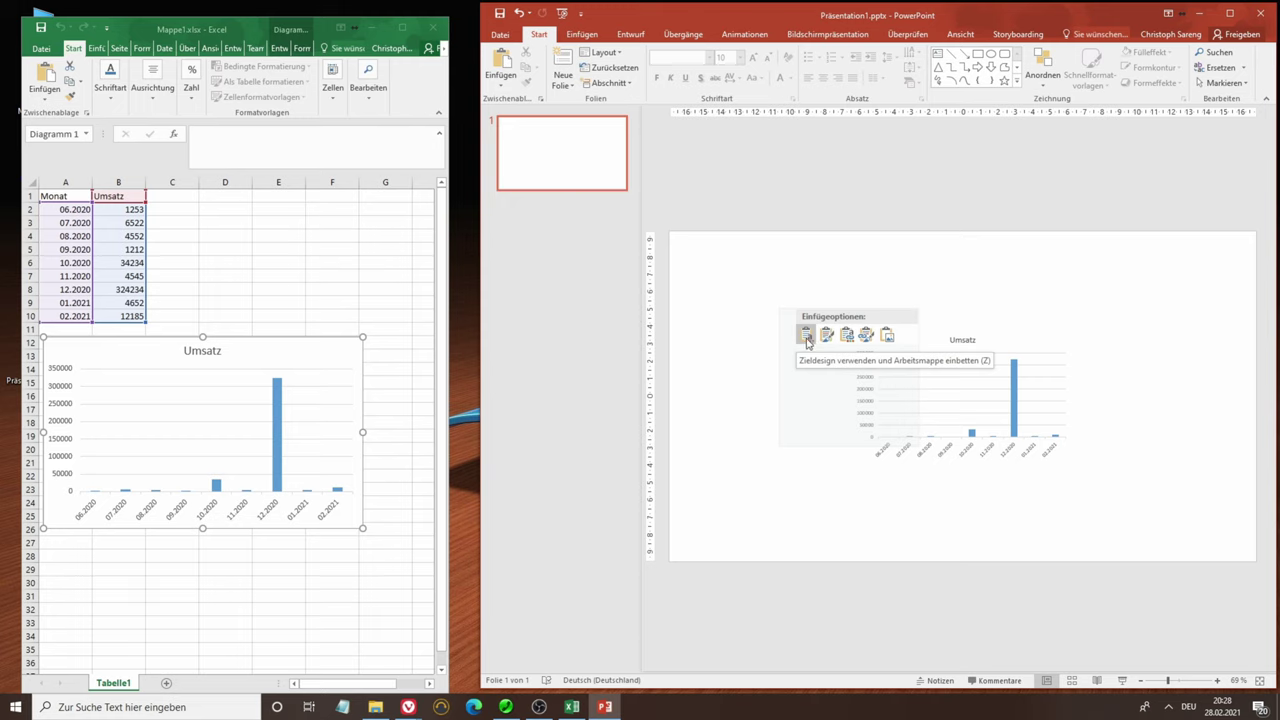
{"action": "left_click", "coordinate": [806, 337]}
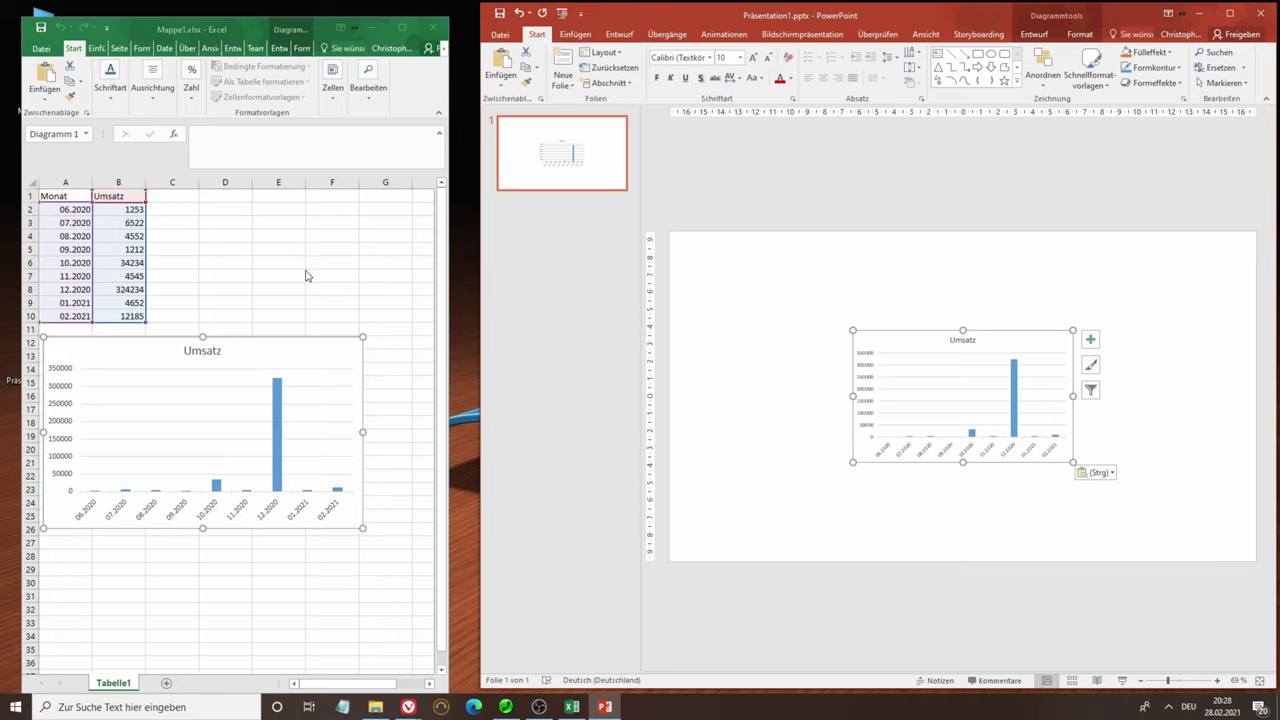
Open the chart's data source selection, try picking cell B6 as the data range, then close it
{"action": "left_click", "coordinate": [1092, 392]}
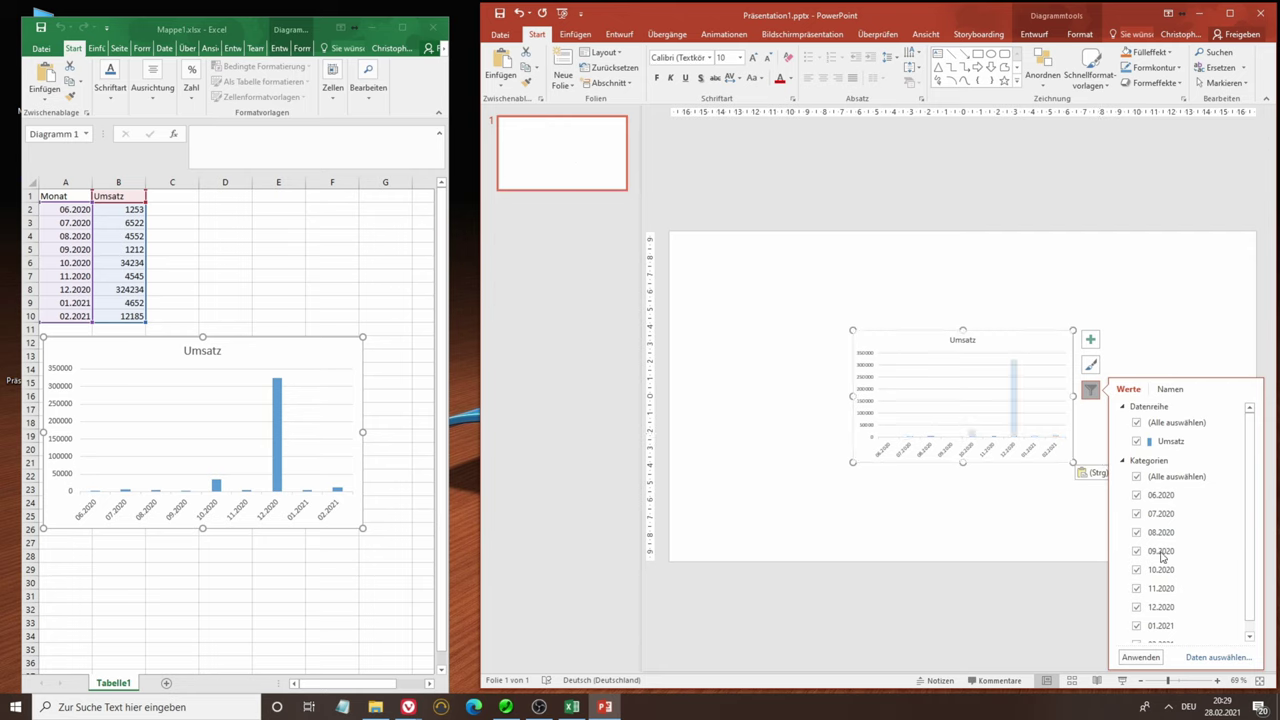
{"action": "left_click", "coordinate": [1213, 660]}
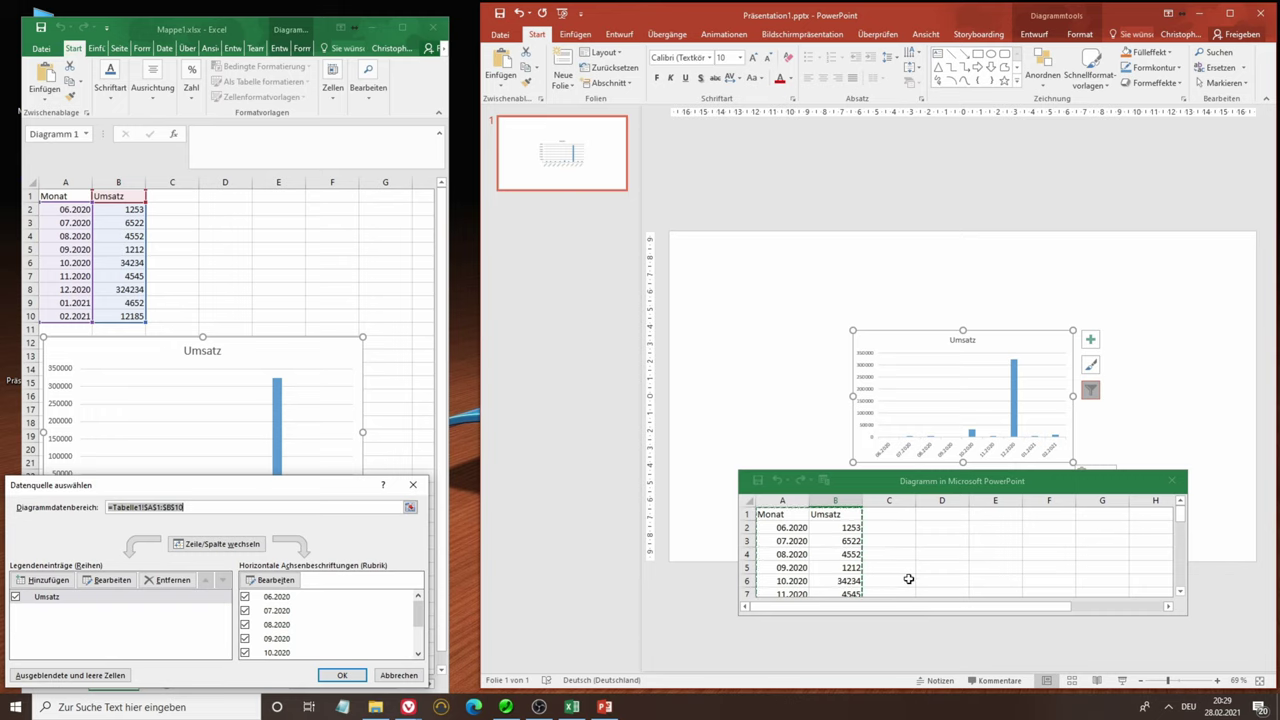
{"action": "left_click", "coordinate": [848, 581]}
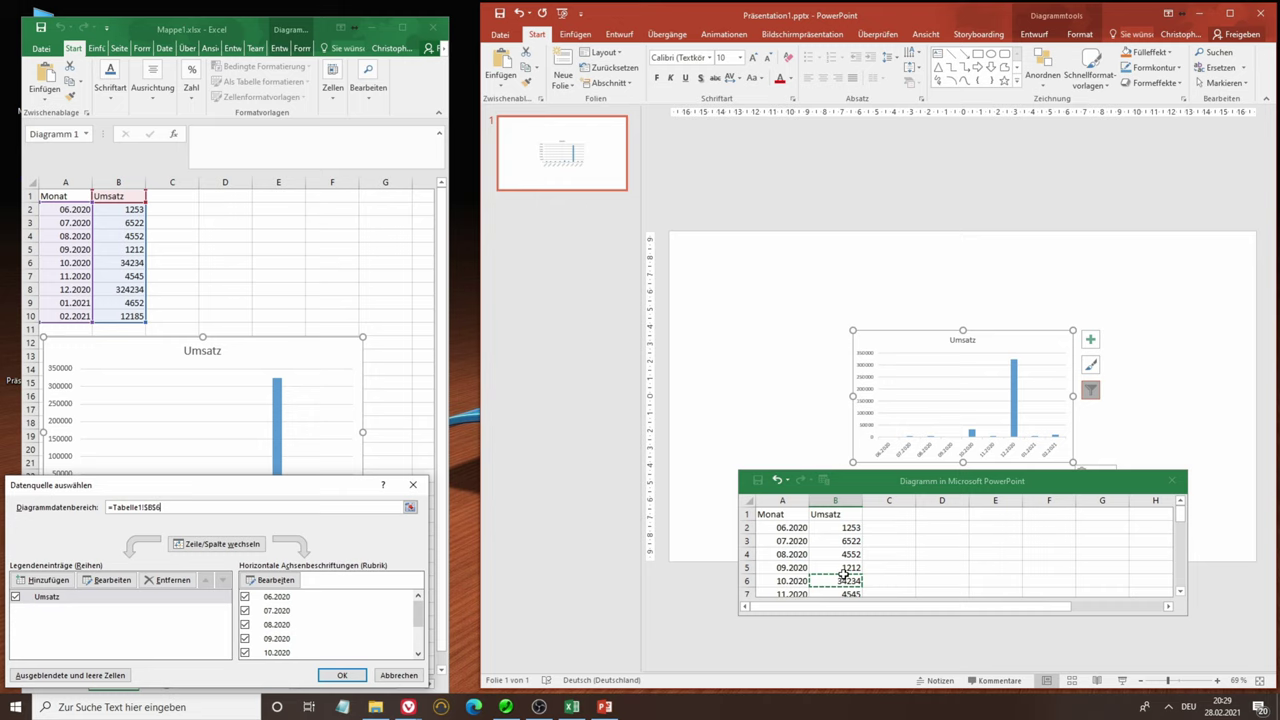
{"action": "left_click_drag", "start_coordinate": [843, 577], "coordinate": [858, 581]}
{"action": "left_click", "coordinate": [845, 577], "text": "ctrl"}
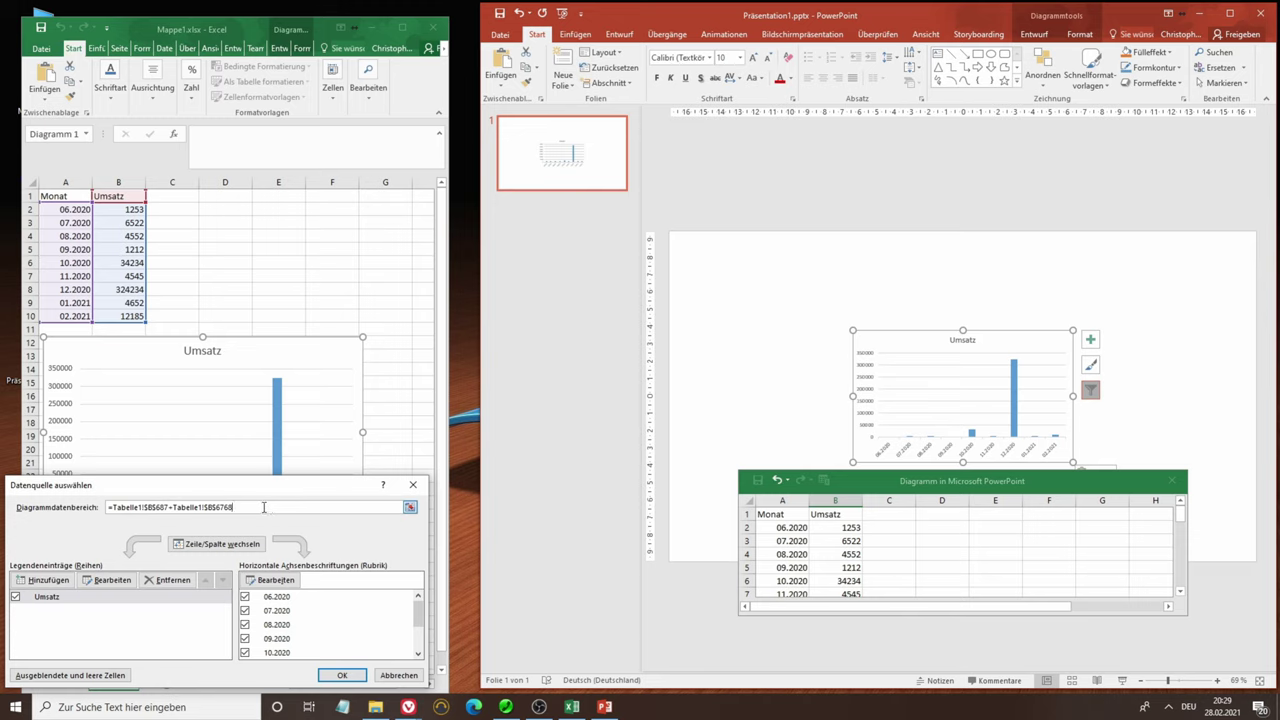
{"action": "left_click", "coordinate": [341, 675]}
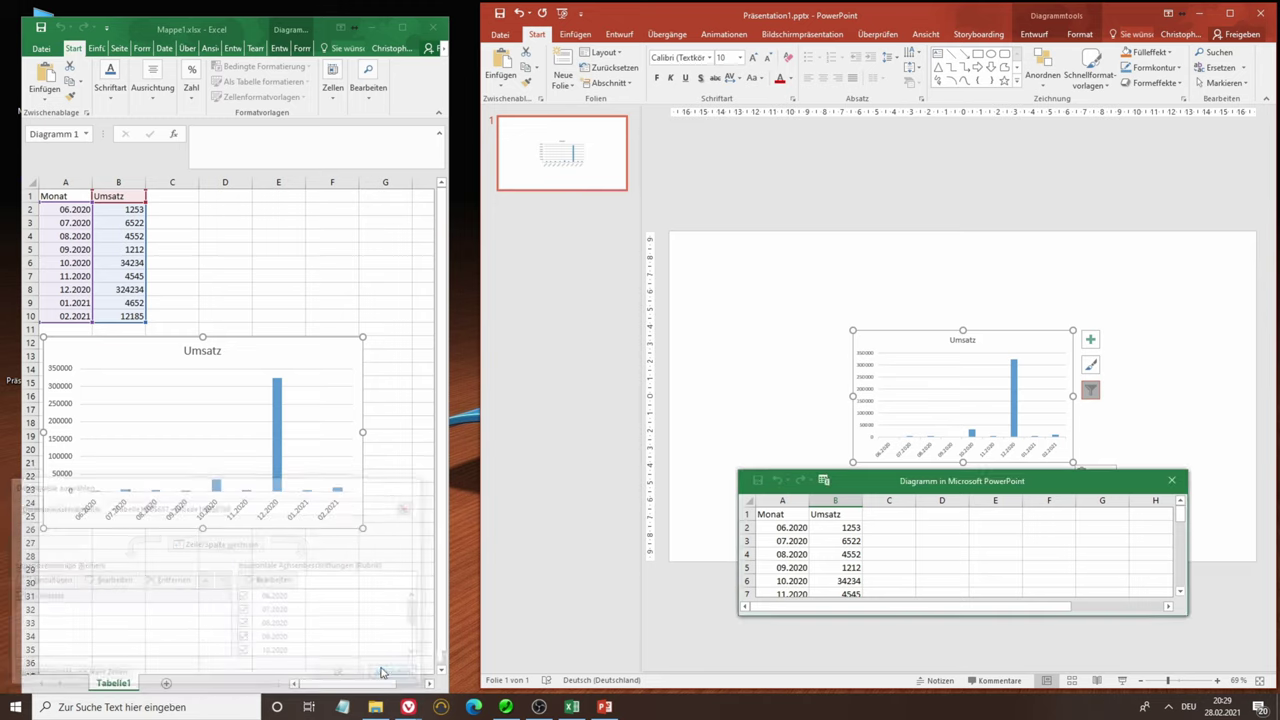
{"action": "left_click", "coordinate": [1175, 484]}
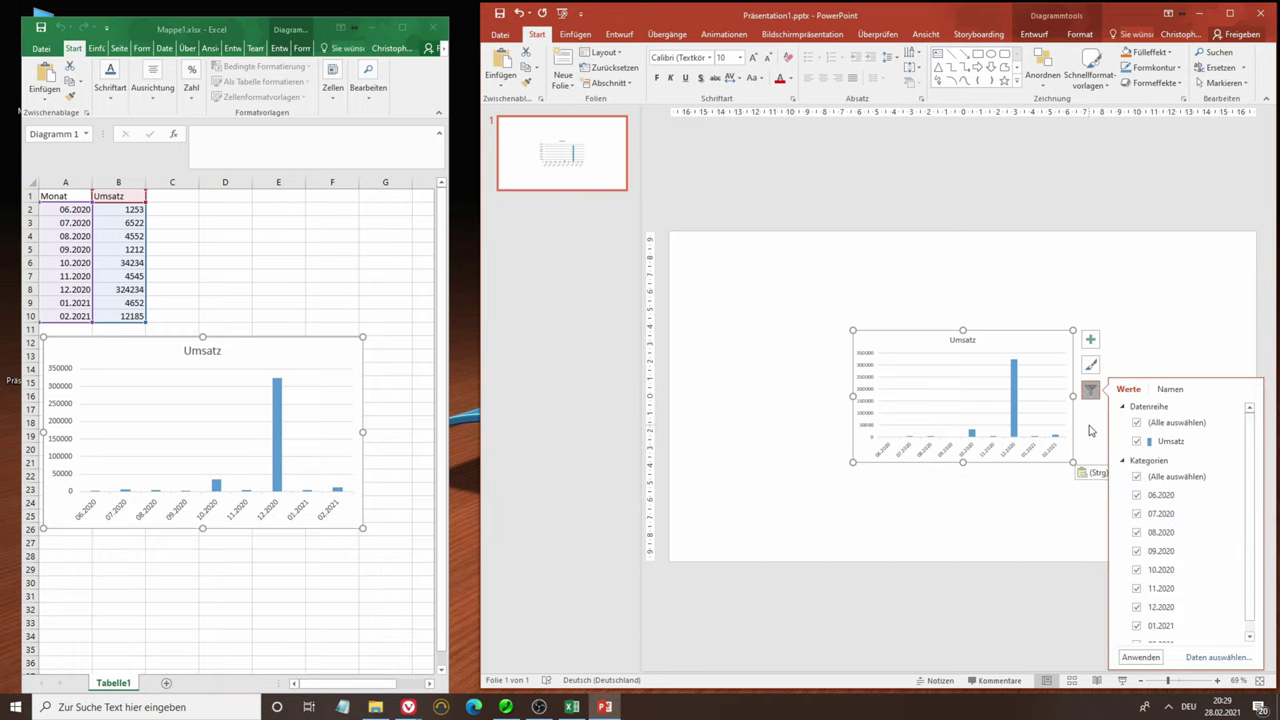
Reopen the Datenquelle auswählen dialog showing range =Tabelle1!$A$1:$B$10
{"action": "scroll", "coordinate": [1160, 570], "scroll_direction": "down", "scroll_amount": 1}
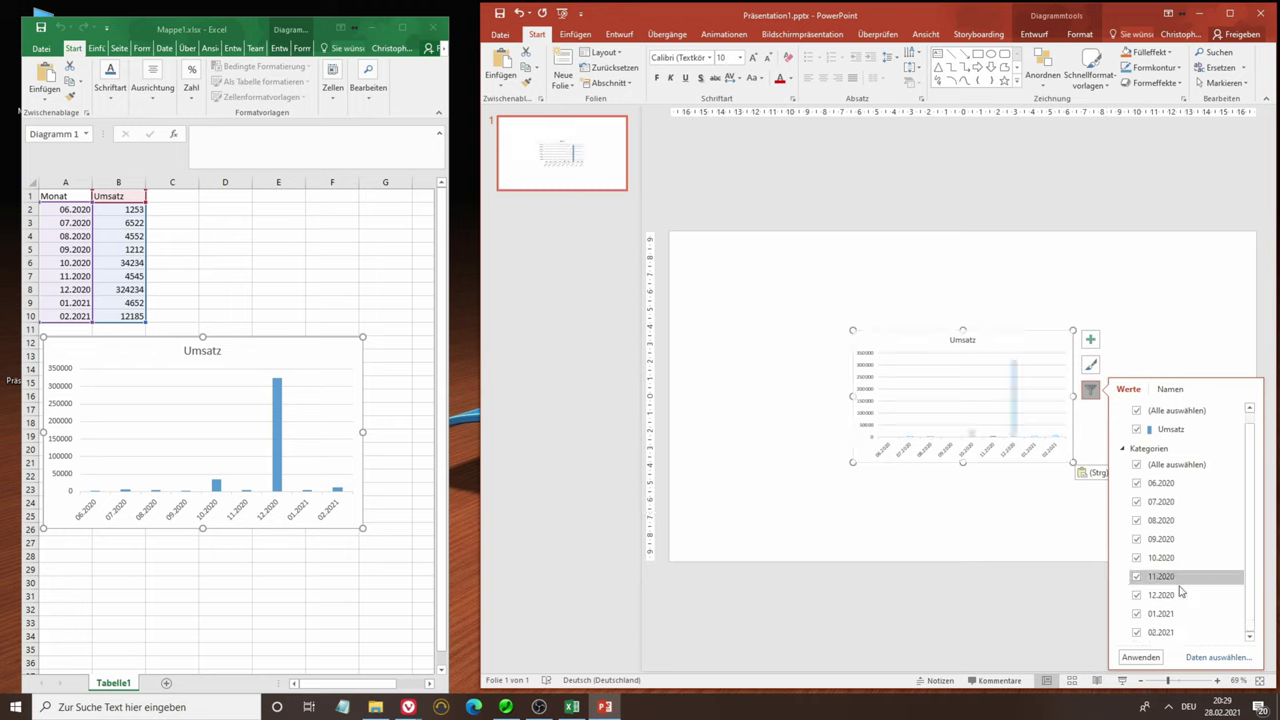
{"action": "left_click", "coordinate": [1207, 660]}
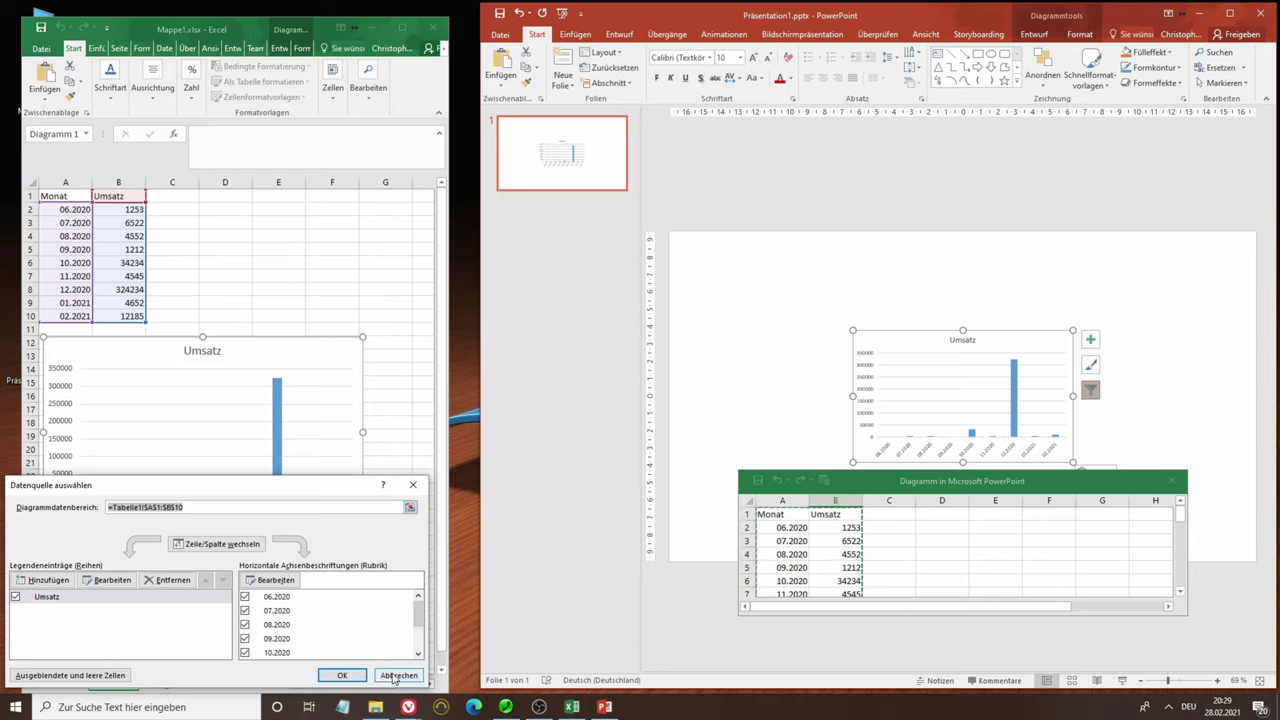
{"action": "left_click", "coordinate": [393, 678]}
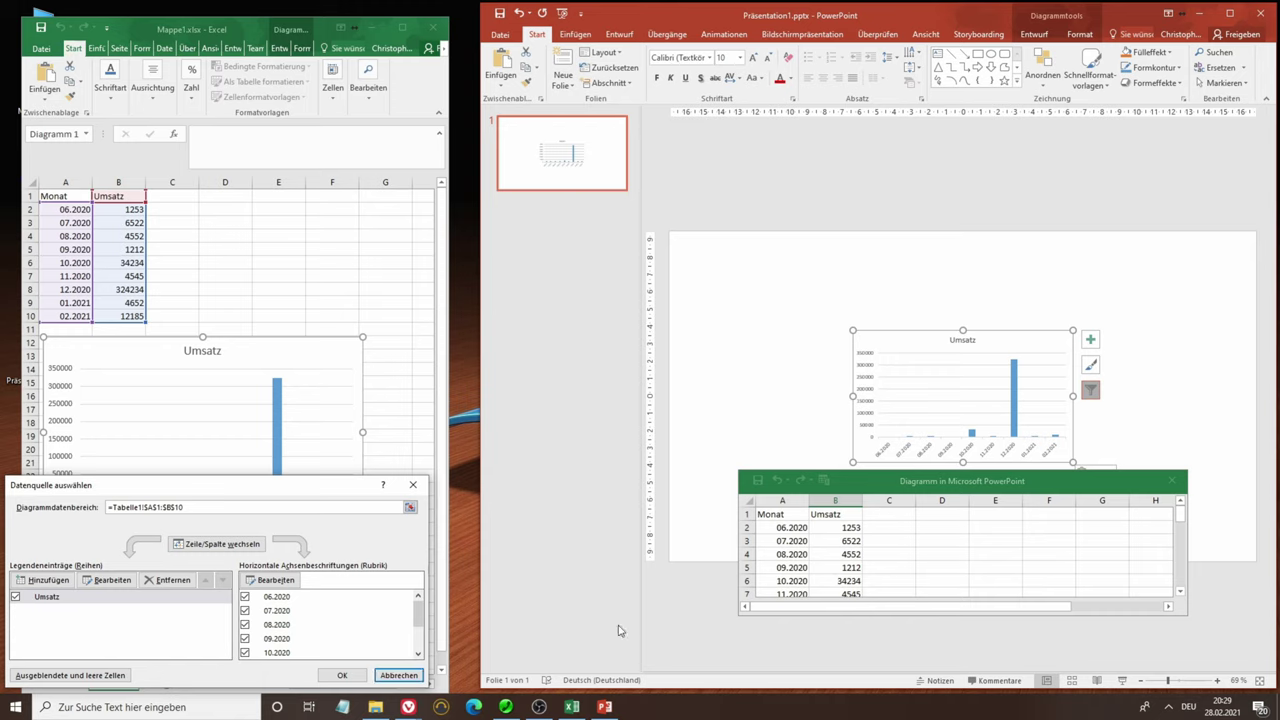
Close the data source dialog and enter 868676 as the chart's 07.2020 sales value
{"action": "left_click", "coordinate": [398, 676]}
{"action": "scroll", "coordinate": [865, 563], "scroll_direction": "down", "scroll_amount": 1}
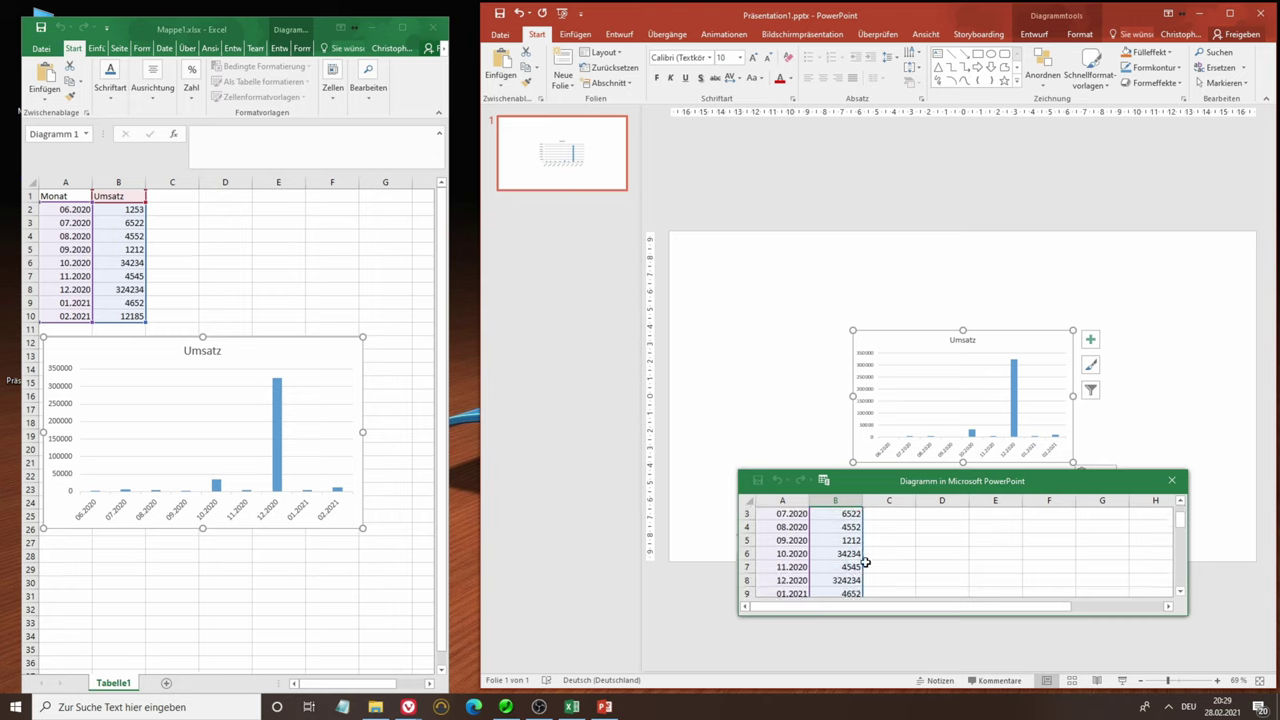
{"action": "scroll", "coordinate": [865, 563], "scroll_direction": "down", "scroll_amount": 1}
{"action": "scroll", "coordinate": [865, 563], "scroll_direction": "up", "scroll_amount": 2}
{"action": "type", "text": "868676"}
{"action": "left_click", "coordinate": [965, 577]}
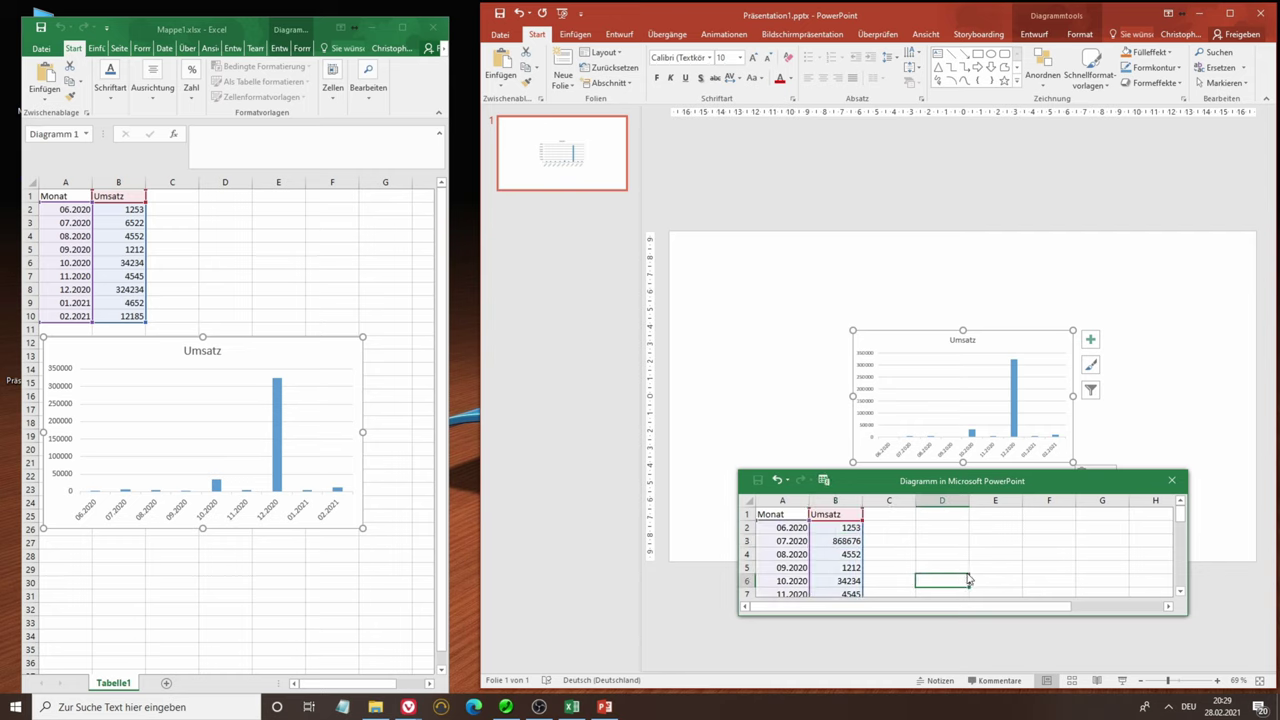
Correct the 07.2020 sales value to 4433 and close the chart data sheet
{"action": "left_click", "coordinate": [835, 542]}
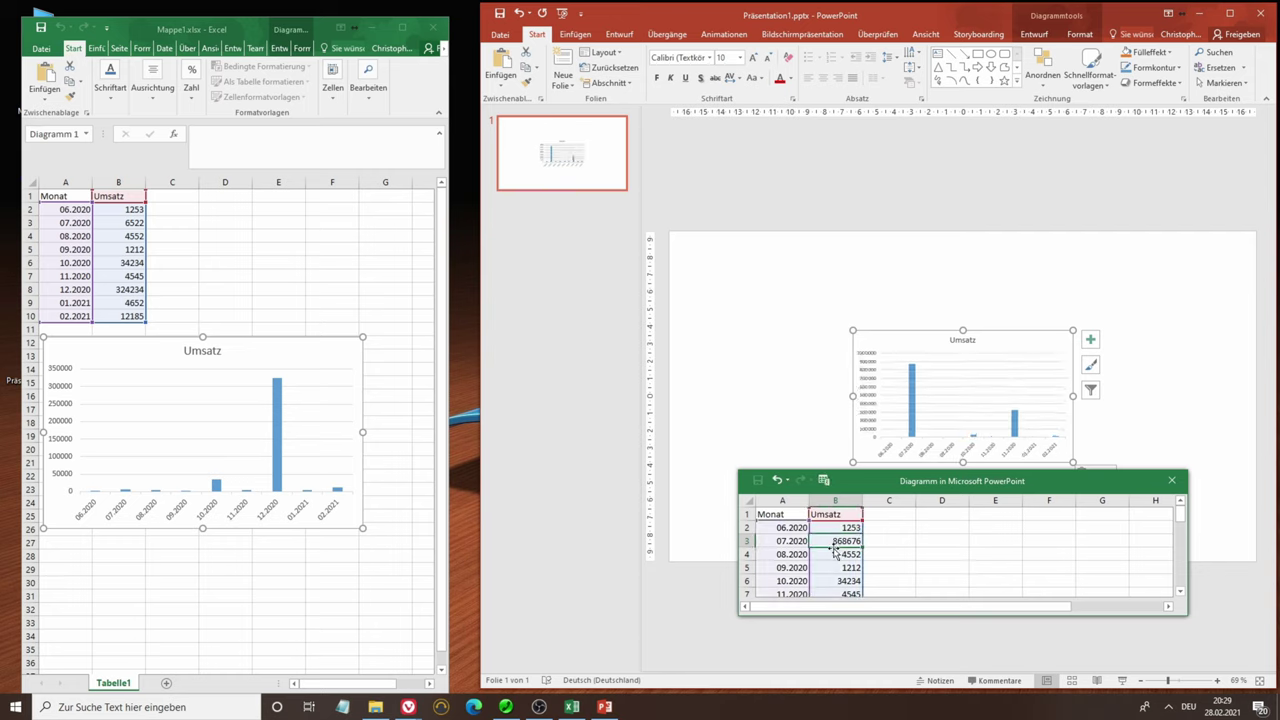
{"action": "type", "text": "433"}
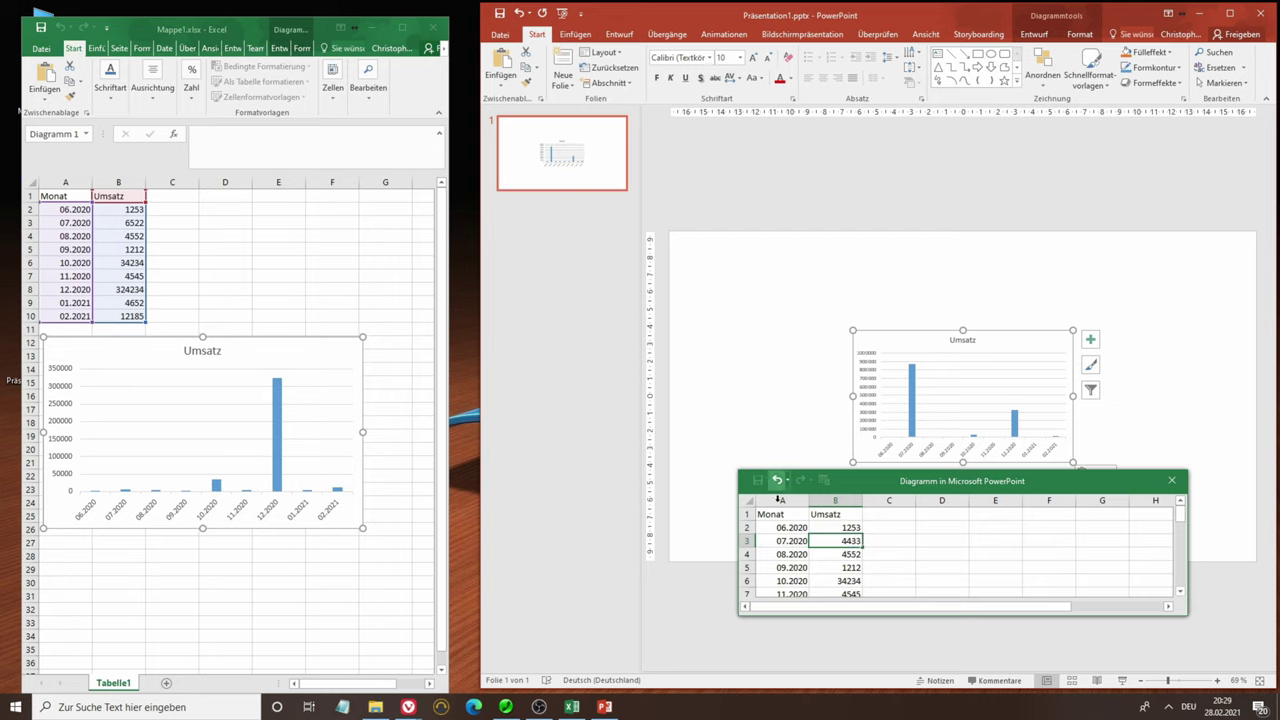
{"action": "left_click", "coordinate": [894, 554]}
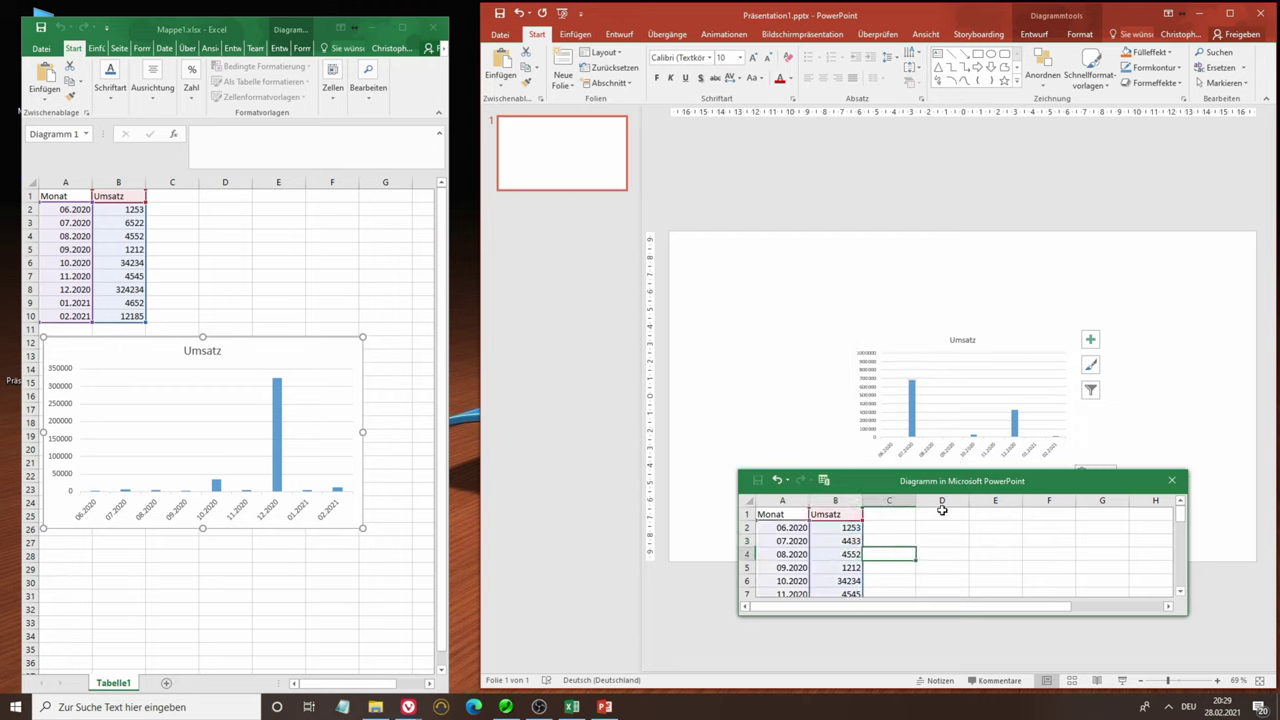
{"action": "left_click", "coordinate": [1171, 480]}
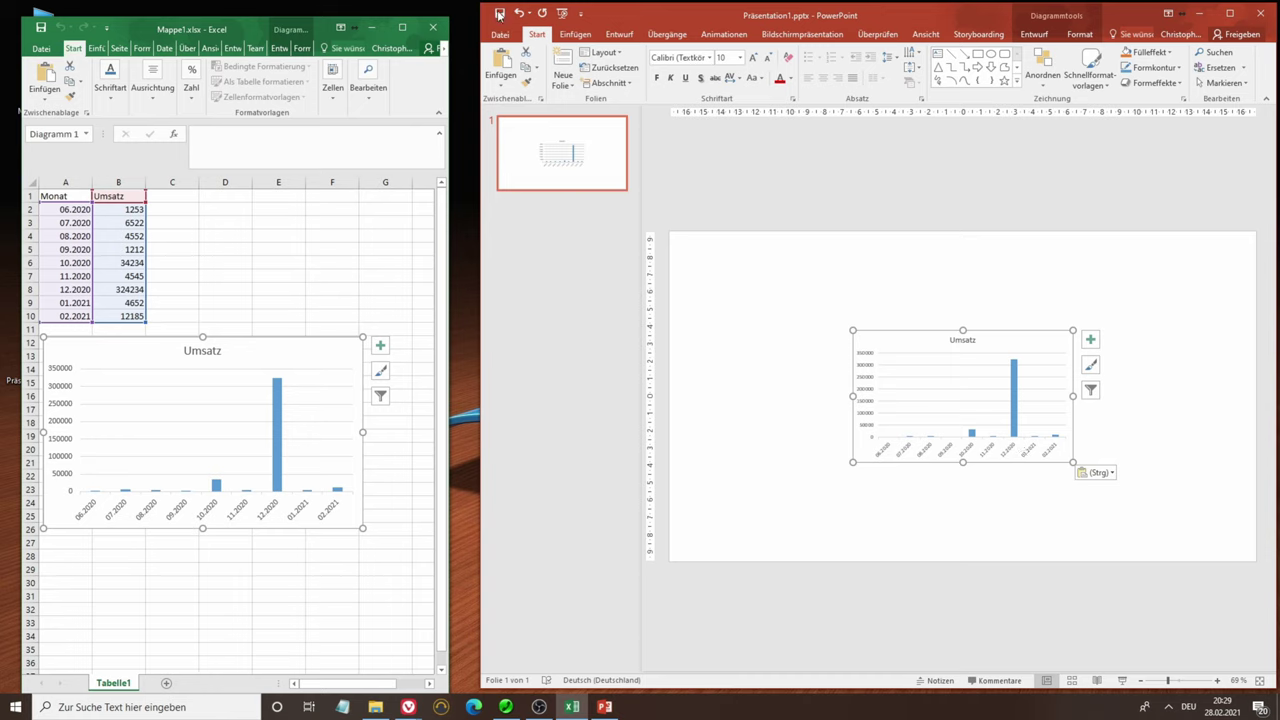
Save and close the presentation, then enter 32423 as Excel's 12.2020 sales in B8
{"action": "left_click", "coordinate": [1262, 14]}
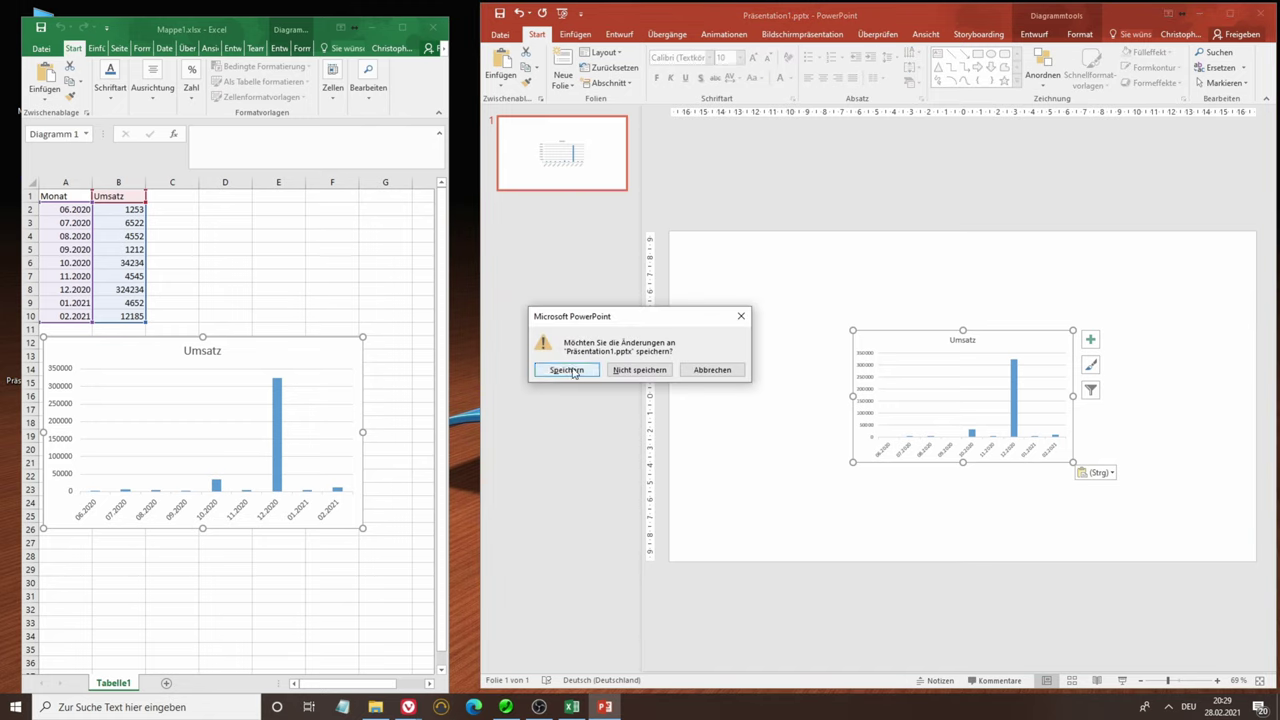
{"action": "left_click", "coordinate": [566, 370]}
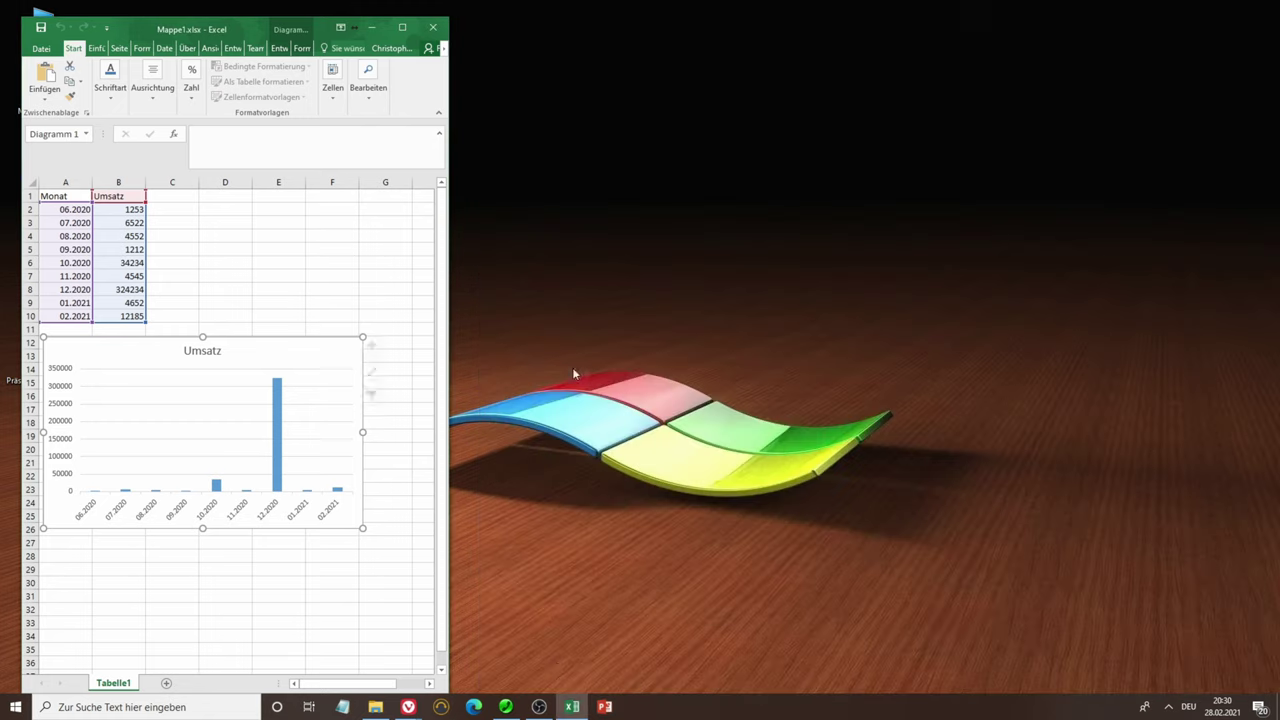
{"action": "left_click", "coordinate": [238, 270]}
{"action": "left_click", "coordinate": [117, 290]}
{"action": "type", "text": "ert"}
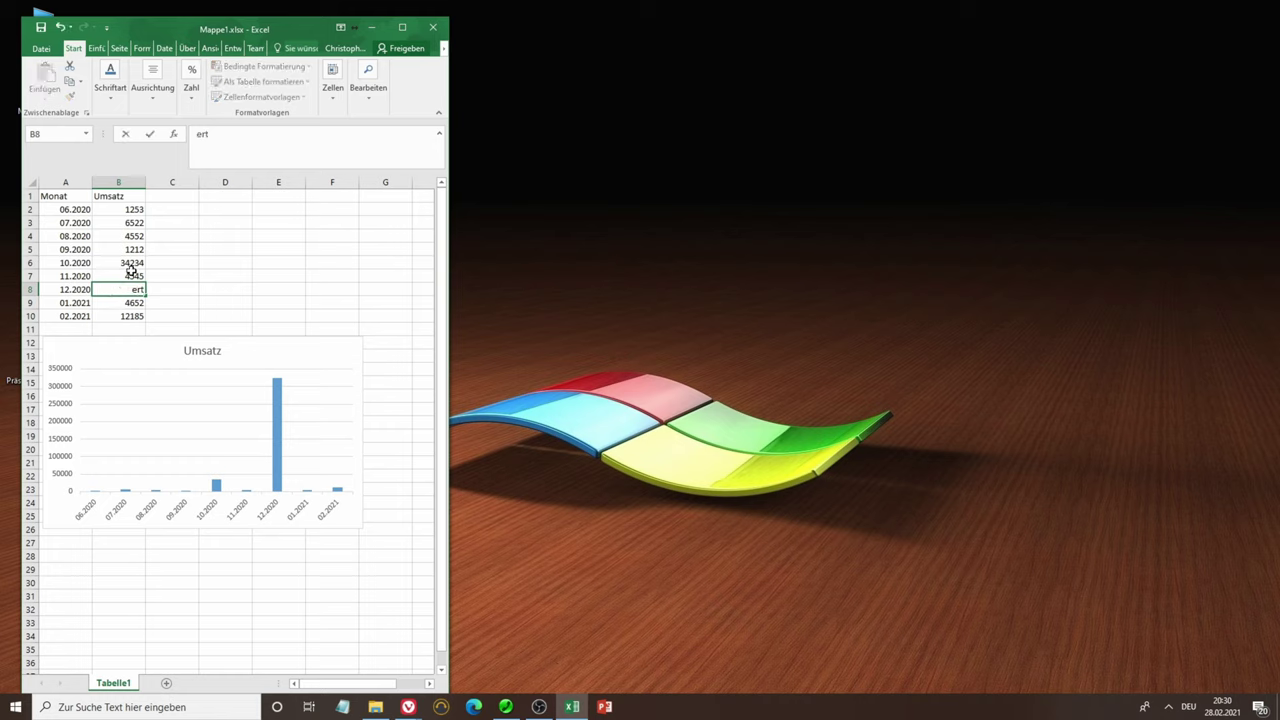
{"action": "key", "text": "BackSpace"}
{"action": "key", "text": "BackSpace"}
{"action": "type", "text": "32423"}
{"action": "left_click", "coordinate": [130, 206]}
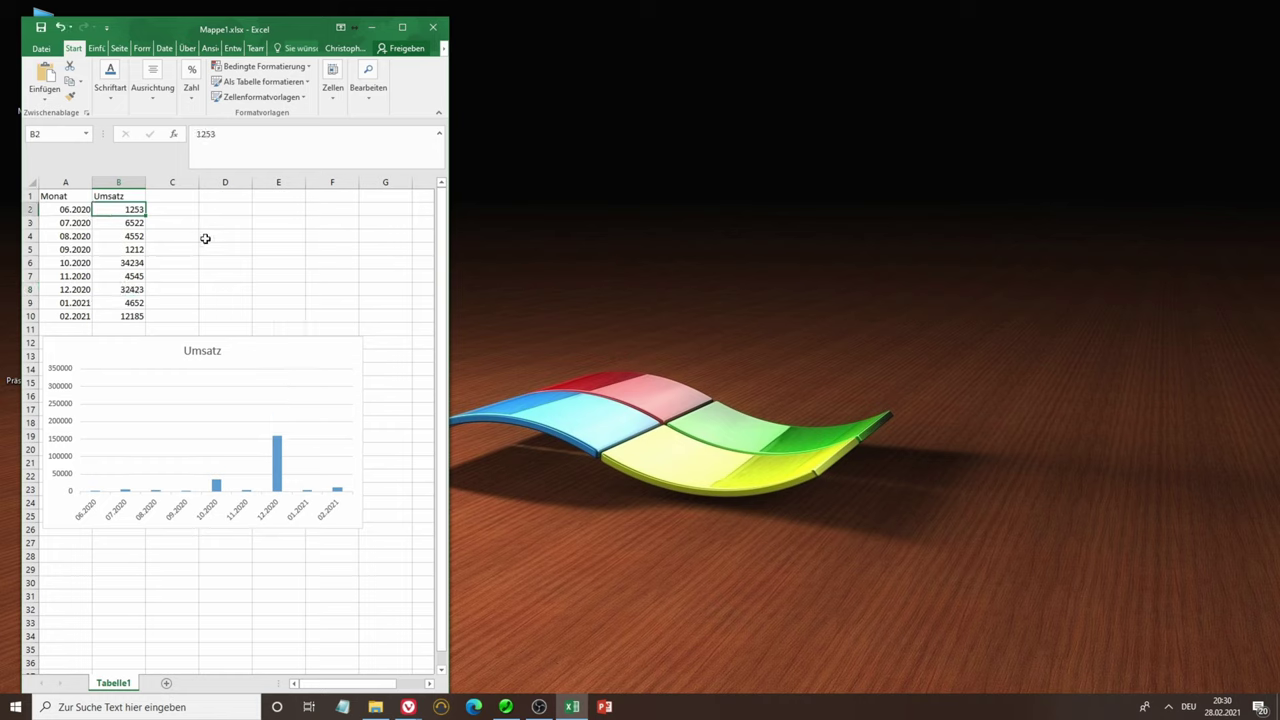
Change Excel's 06.2020 sales in B2 to 242423
{"action": "type", "text": "2424234"}
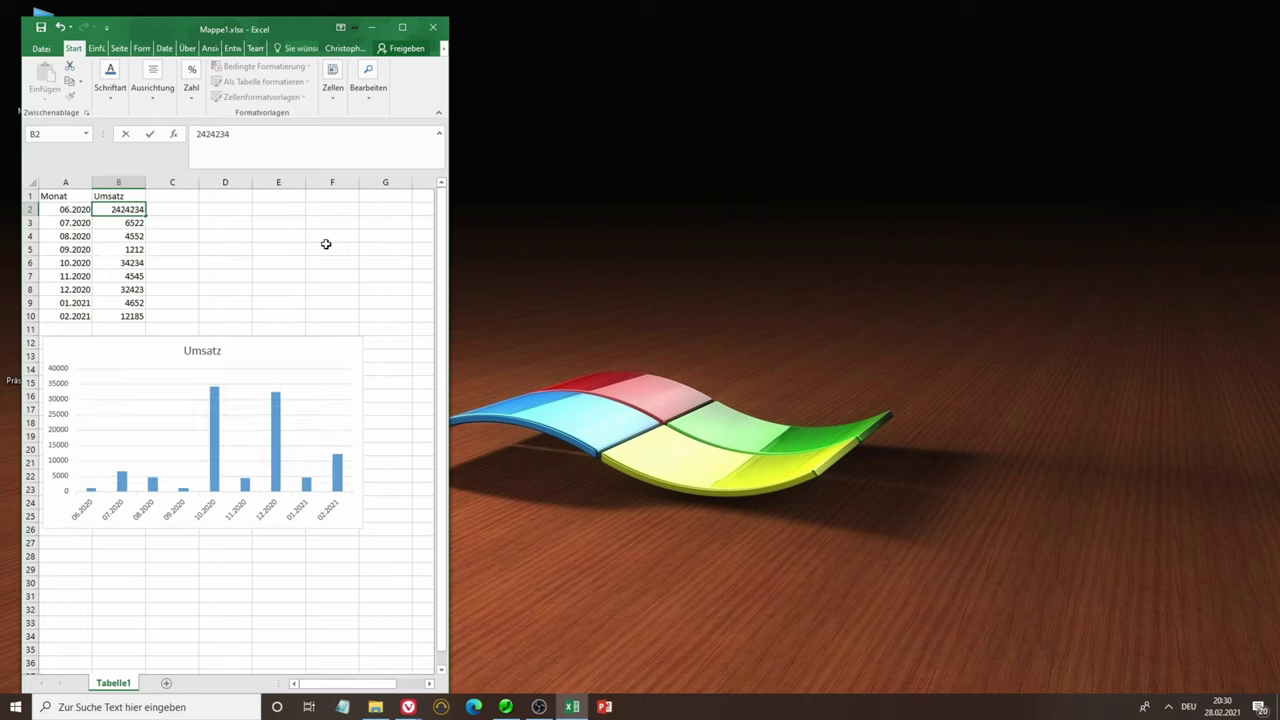
{"action": "key", "text": "BackSpace"}
{"action": "left_click", "coordinate": [320, 240]}
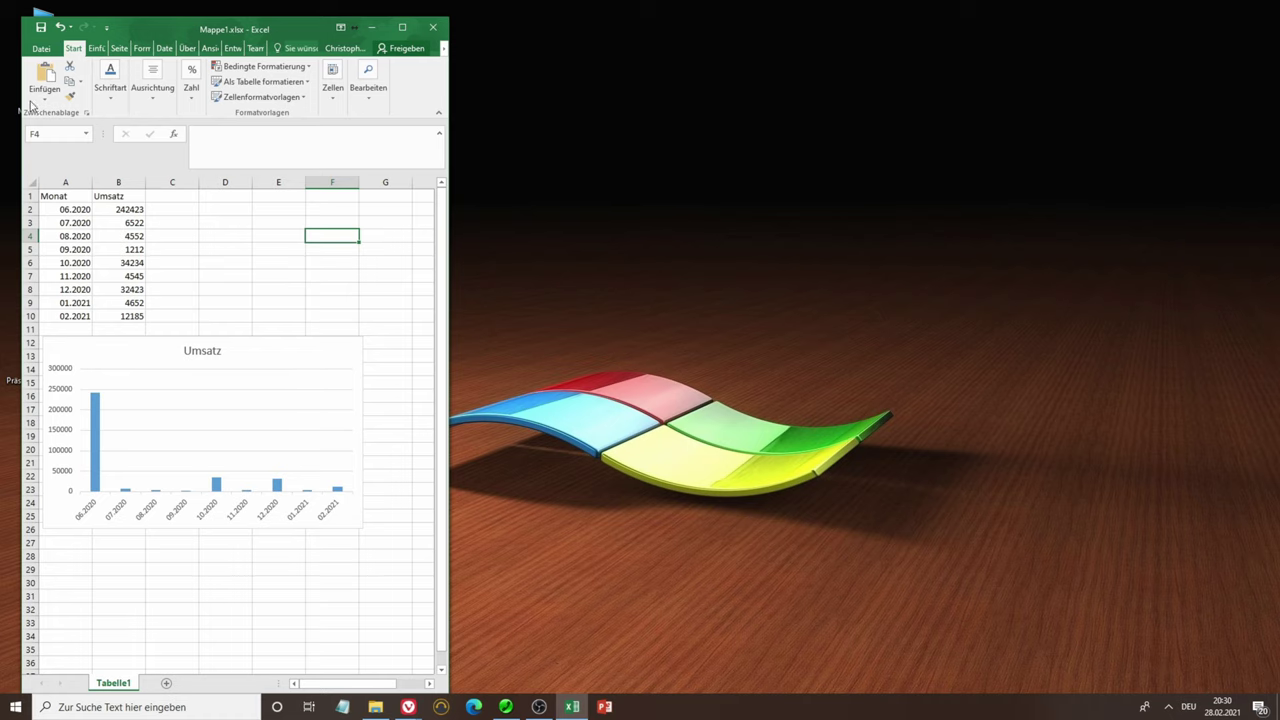
Reopen Präsentation1.pptx from the Desktop folder alongside the Excel workbook
{"action": "left_click", "coordinate": [375, 707]}
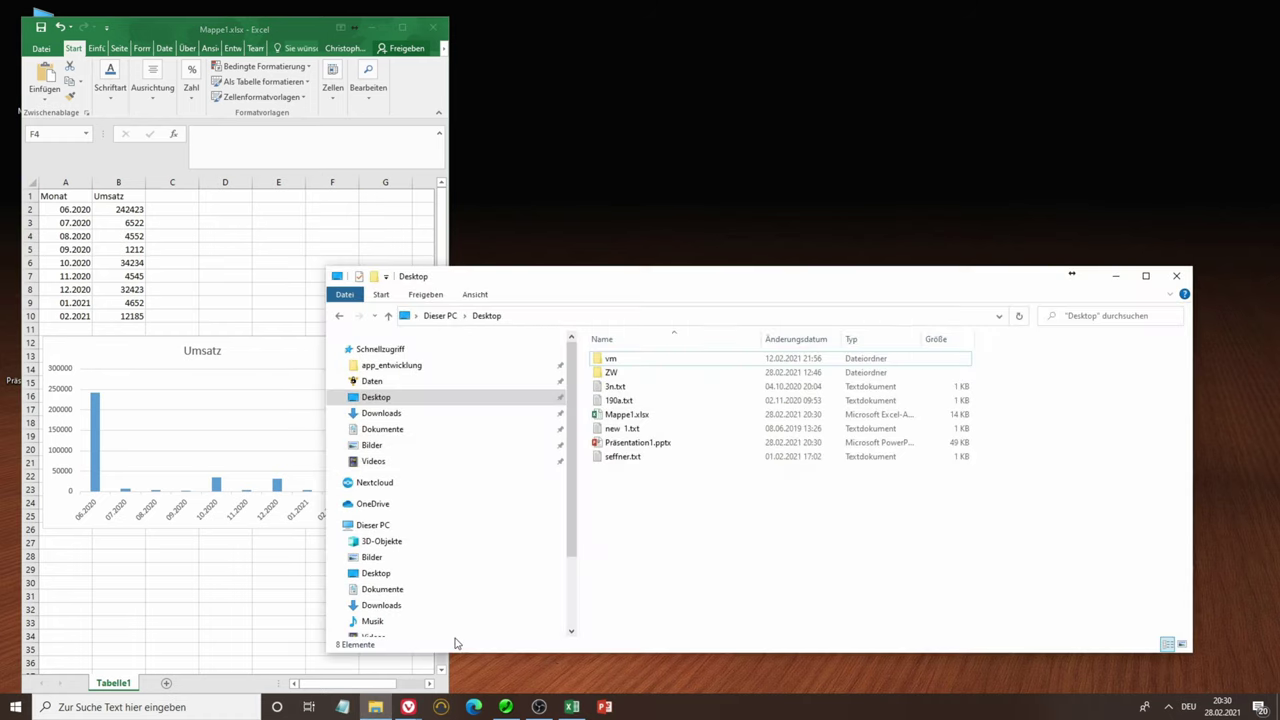
{"action": "double_click", "coordinate": [650, 445]}
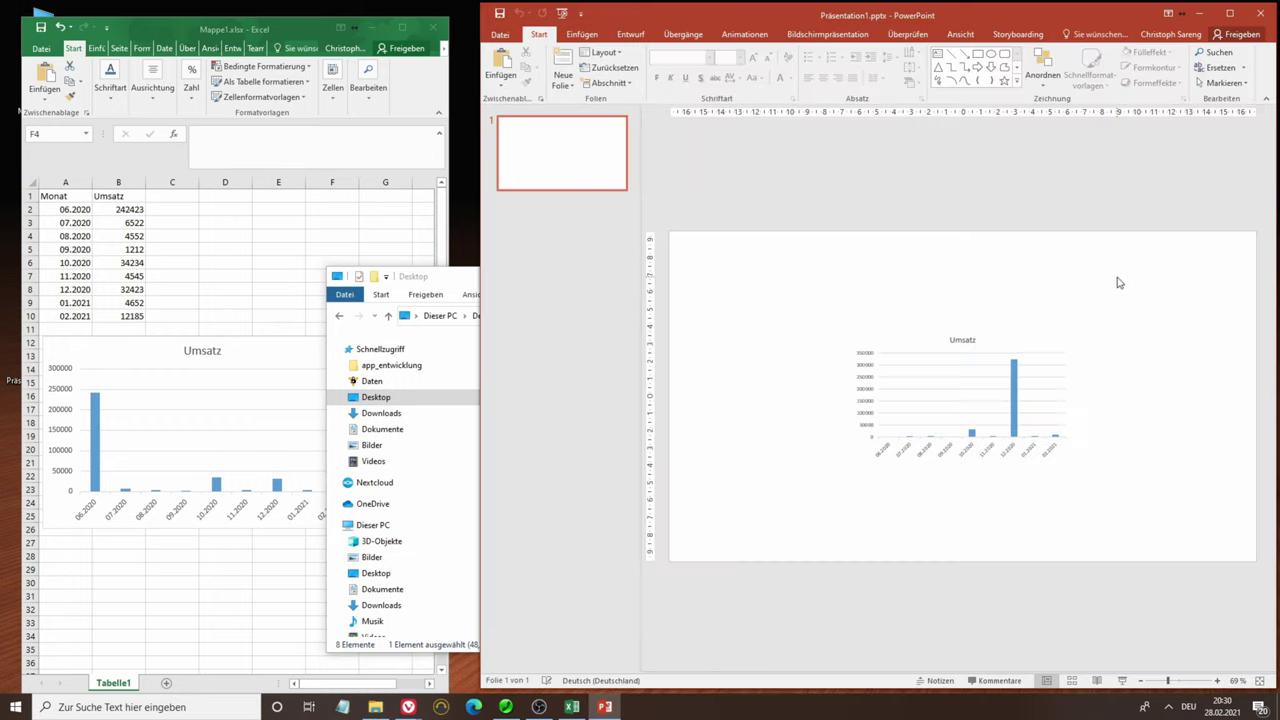
{"action": "left_click", "coordinate": [312, 594]}
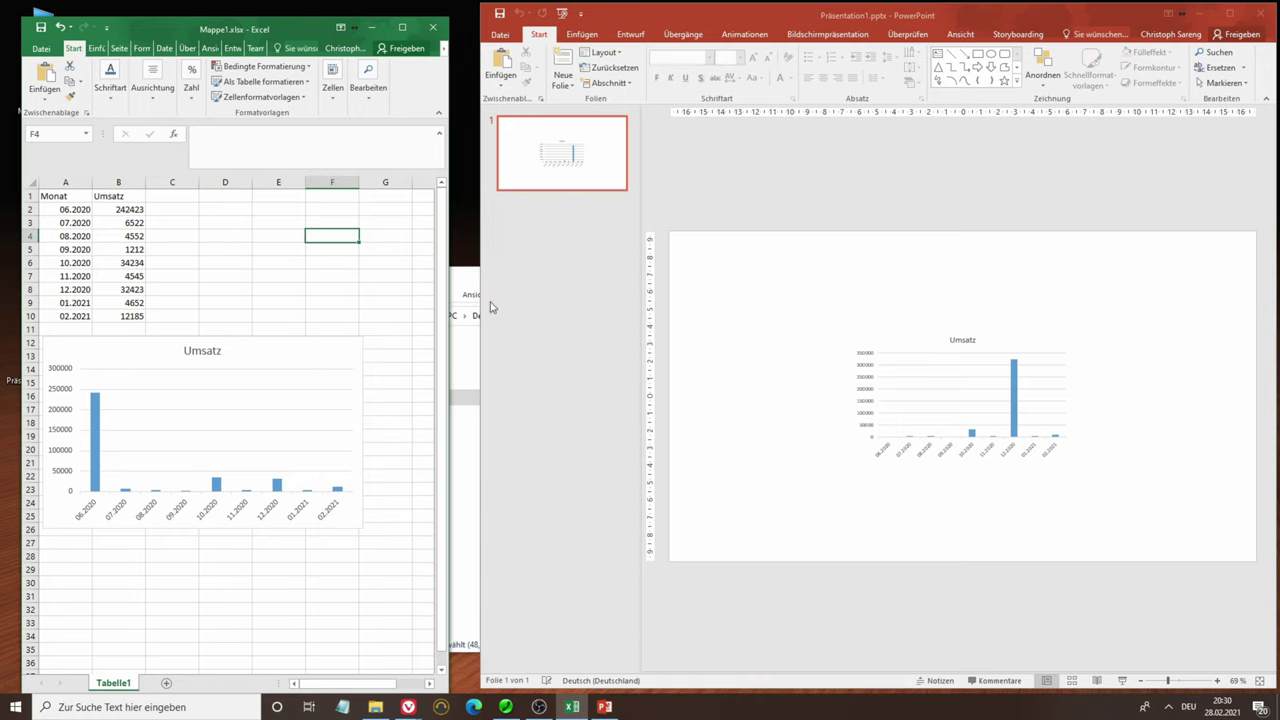
Delete the outdated Umsatz chart from the slide
{"action": "left_click", "coordinate": [490, 308]}
{"action": "left_click", "coordinate": [1112, 272]}
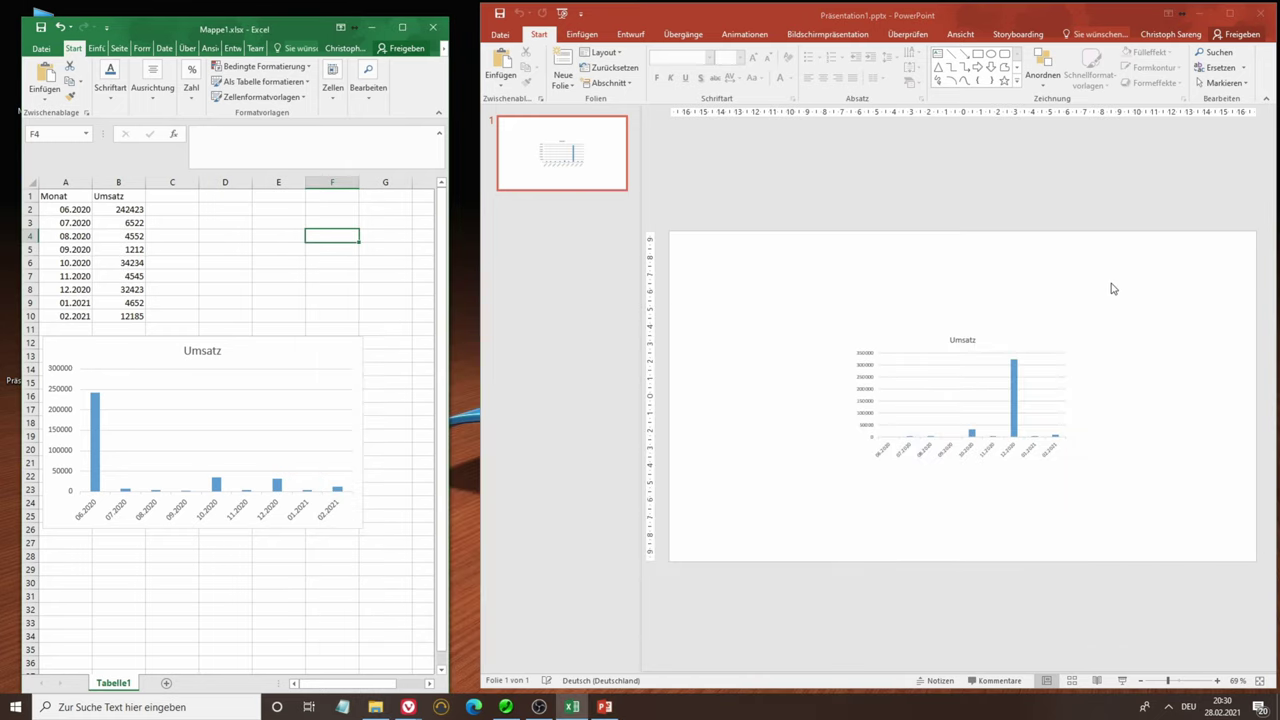
{"action": "left_click", "coordinate": [946, 378]}
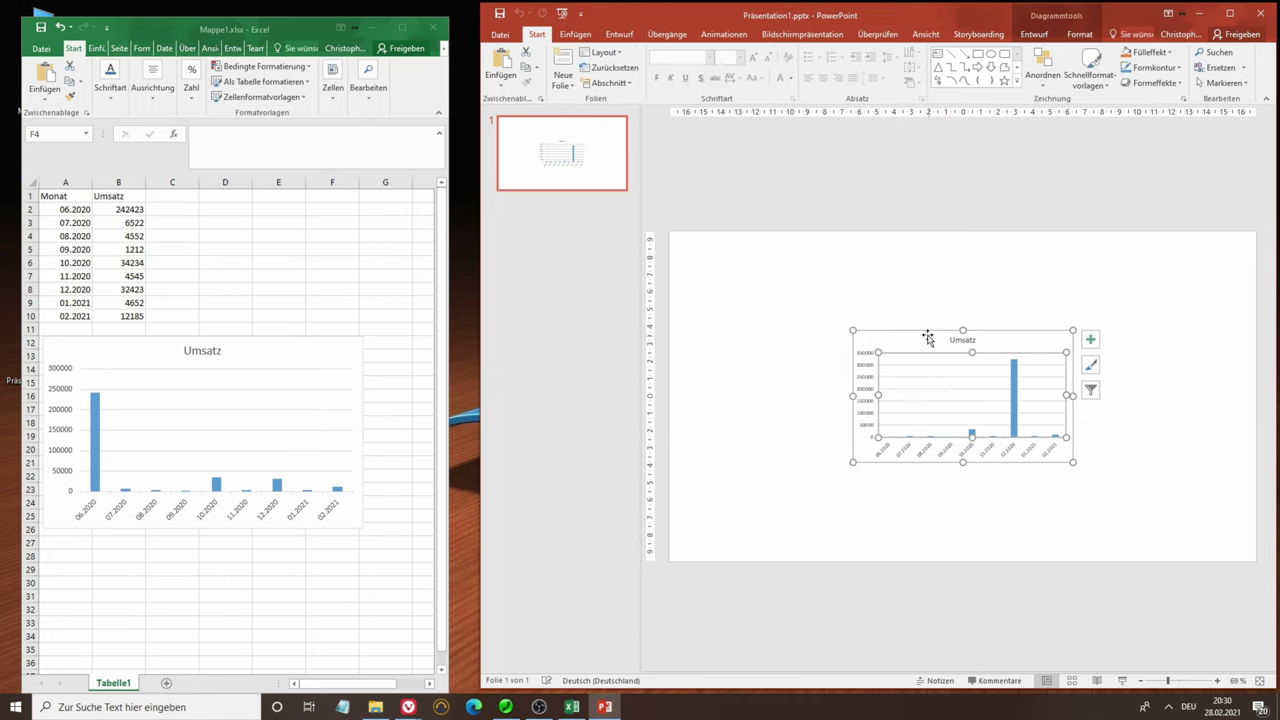
{"action": "key", "text": "Delete"}
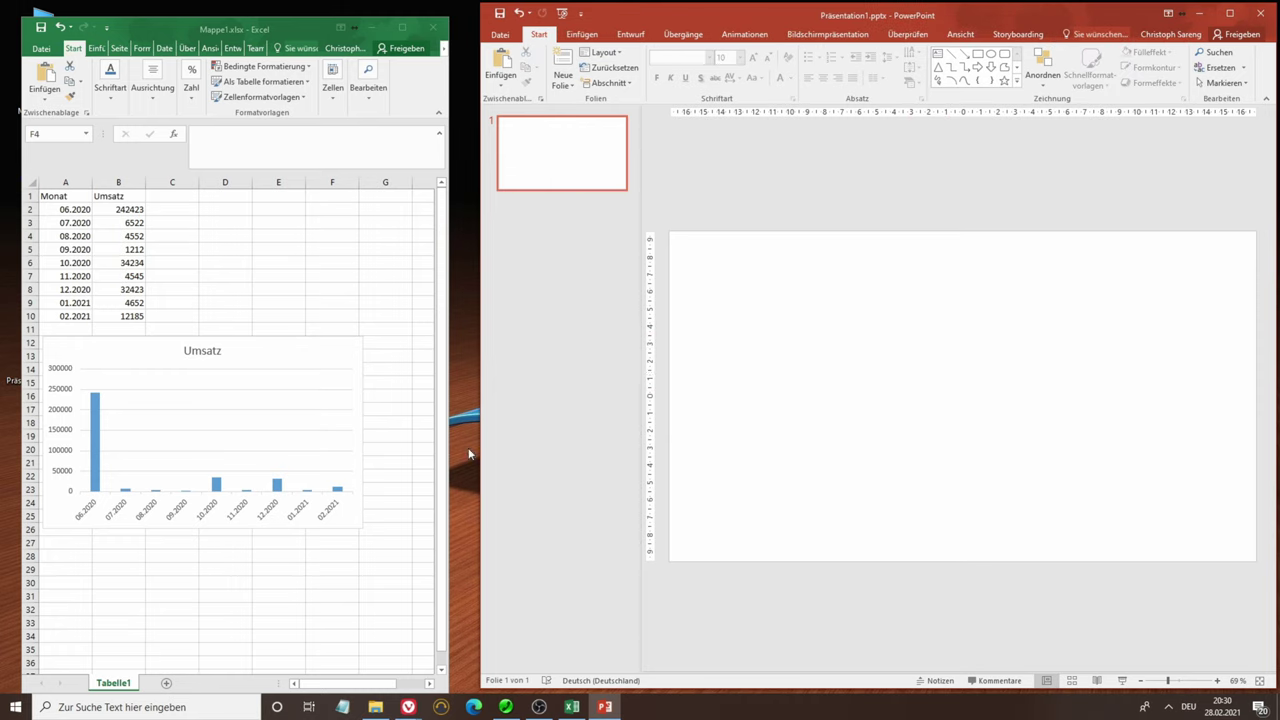
Copy the Excel Umsatz chart and paste it onto the slide keeping source formatting
{"action": "left_click", "coordinate": [279, 348]}
{"action": "left_click", "coordinate": [279, 348]}
{"action": "right_click", "coordinate": [279, 348]}
{"action": "left_click", "coordinate": [303, 374]}
{"action": "left_click", "coordinate": [750, 318]}
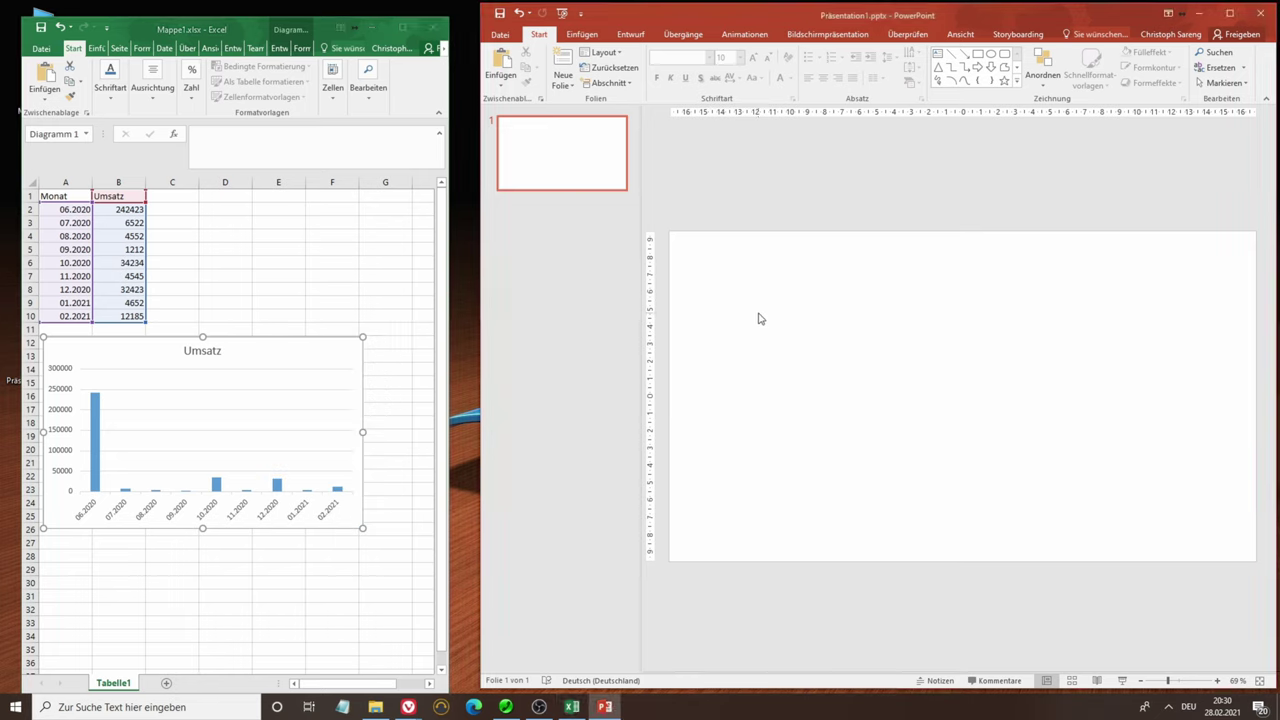
{"action": "right_click", "coordinate": [759, 322]}
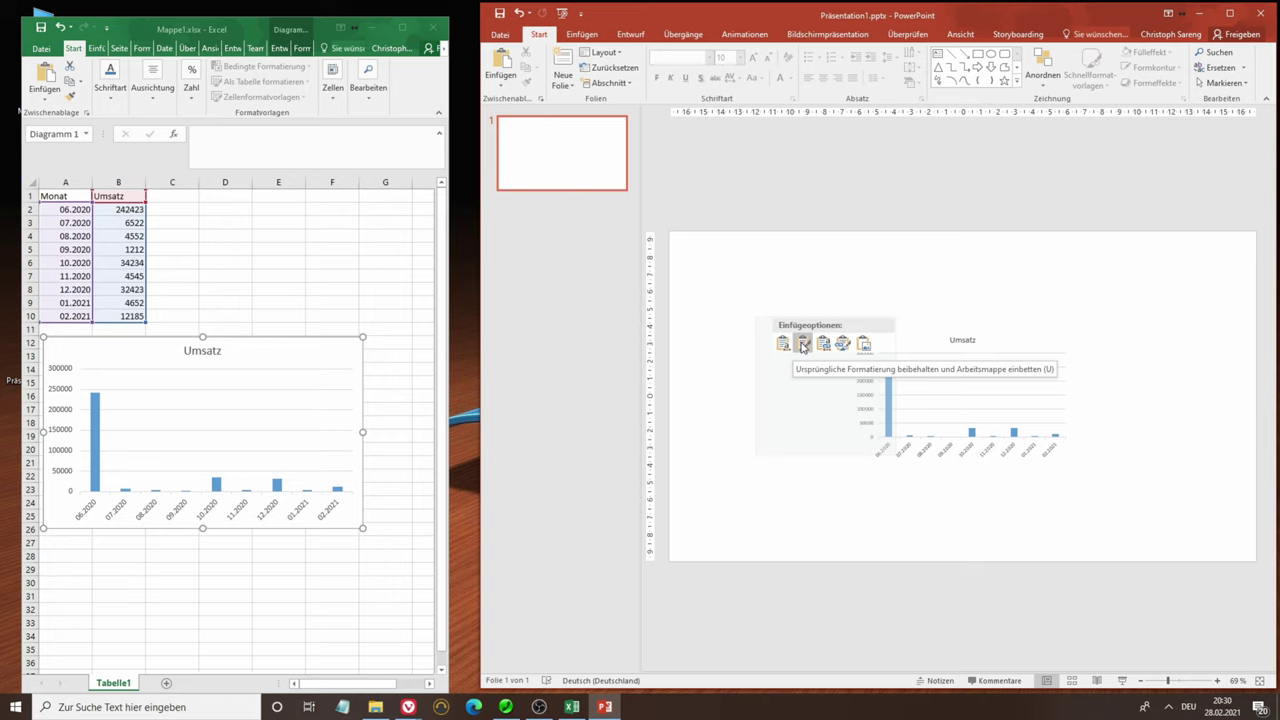
{"action": "left_click", "coordinate": [802, 346]}
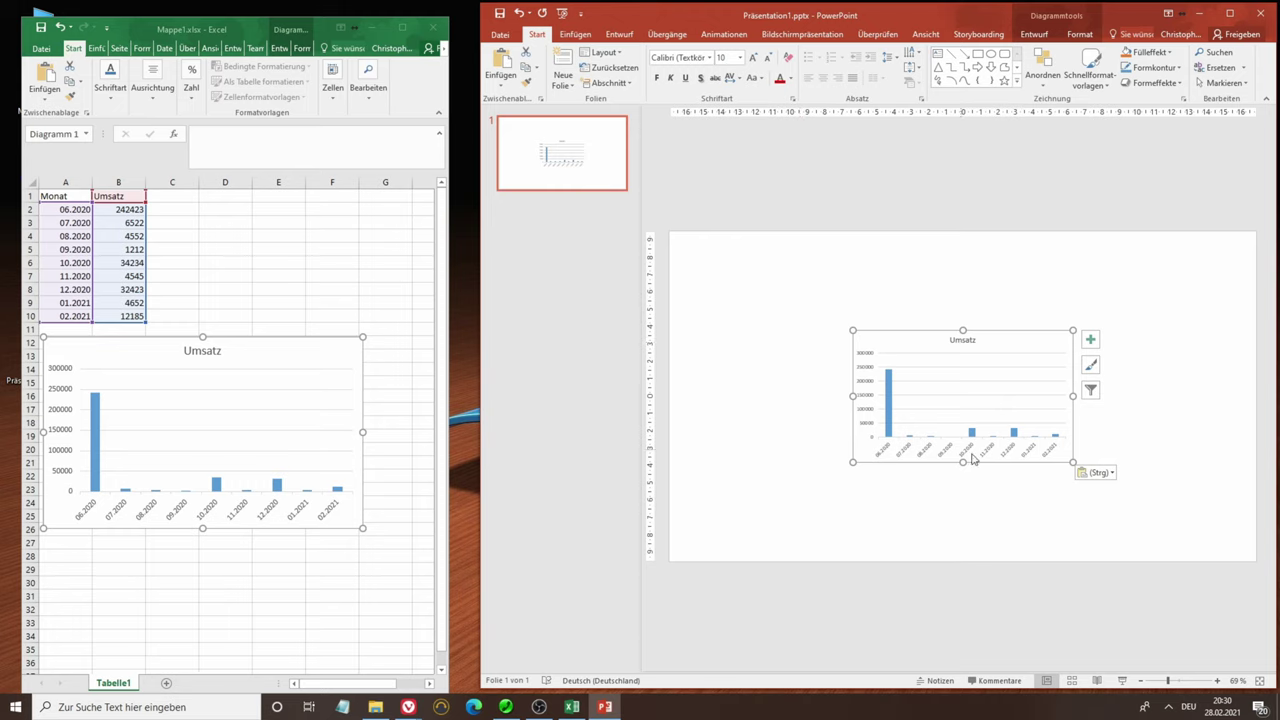
{"action": "left_click", "coordinate": [997, 505]}
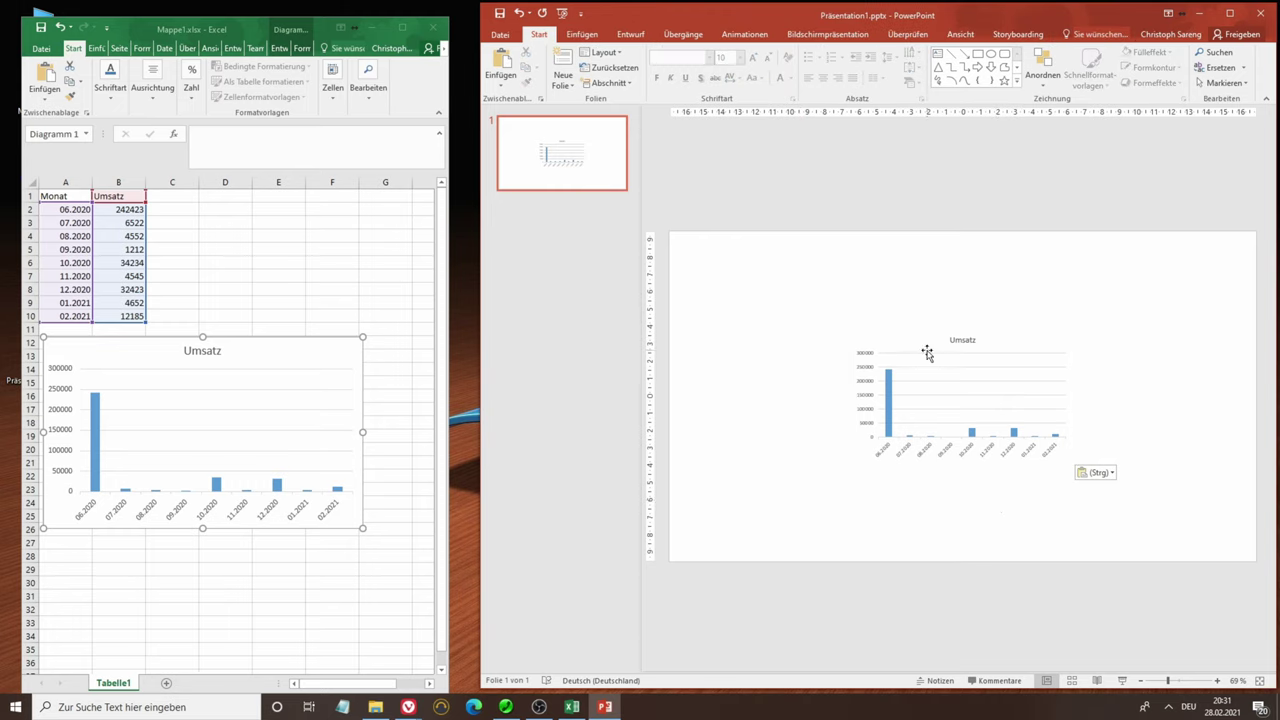
Paste the Excel chart again using the slide's design with the workbook embedded
{"action": "right_click", "coordinate": [800, 286]}
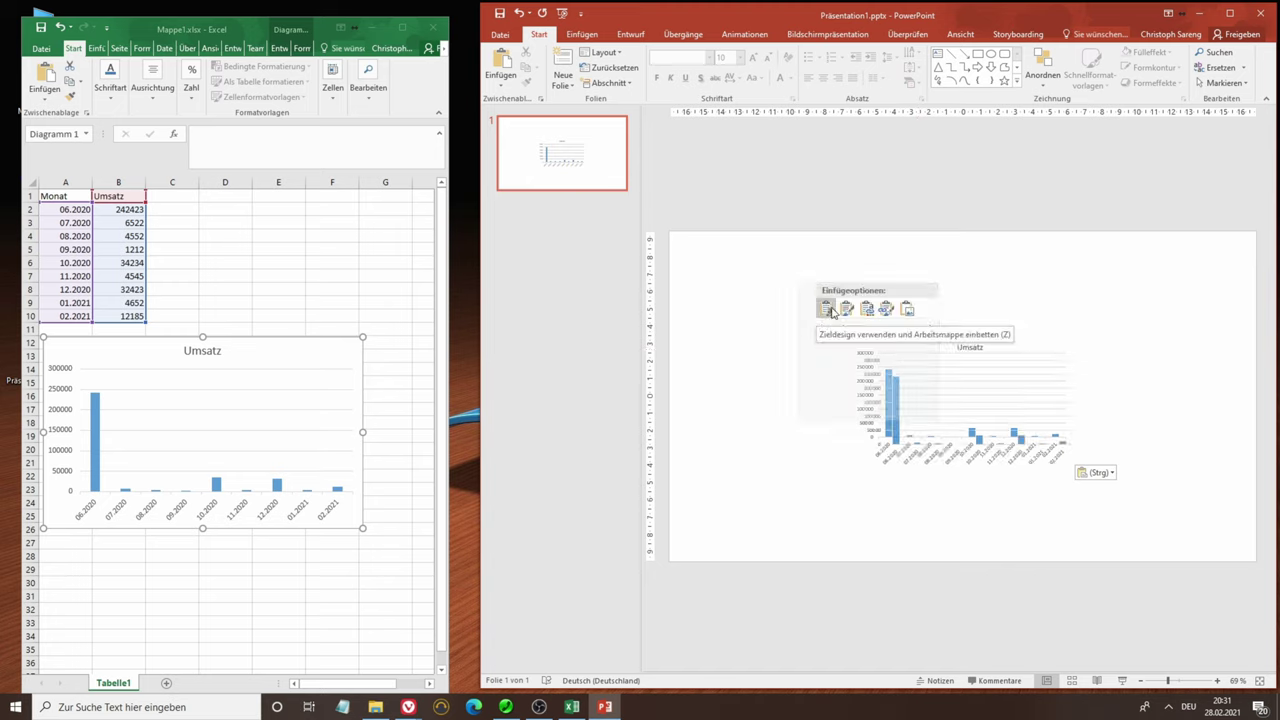
{"action": "left_click", "coordinate": [846, 312]}
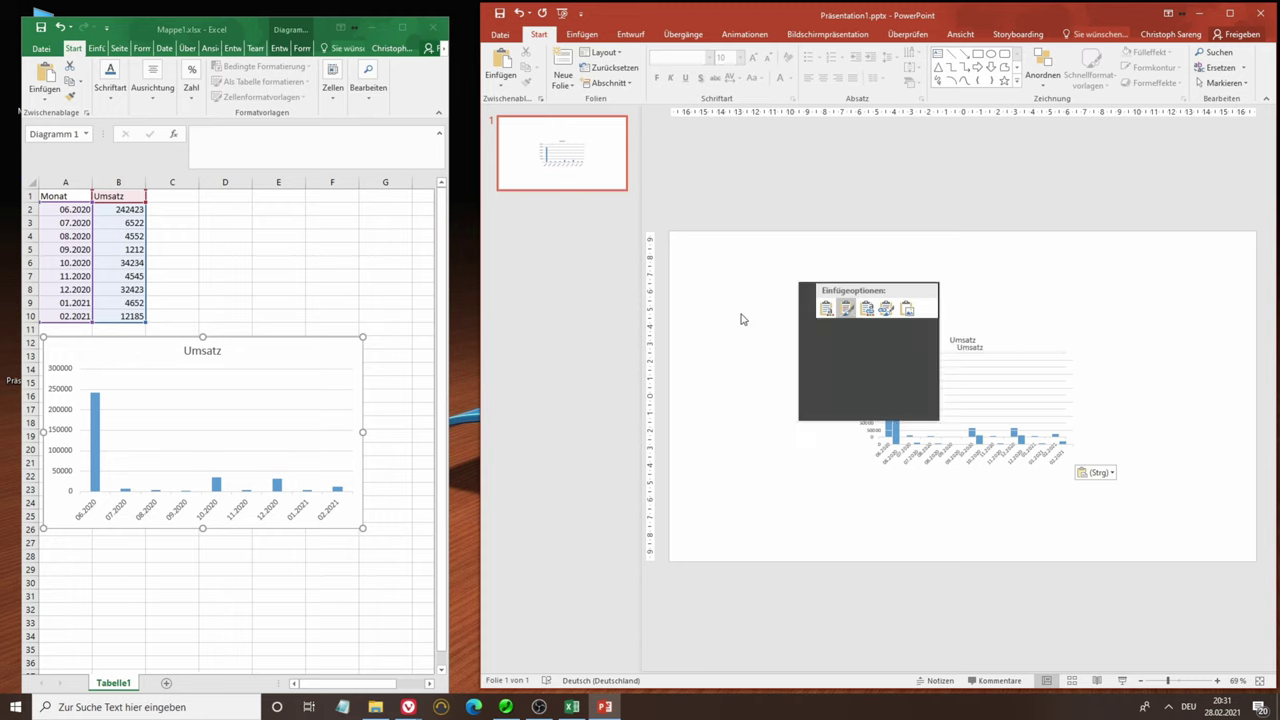
{"action": "left_click", "coordinate": [895, 386]}
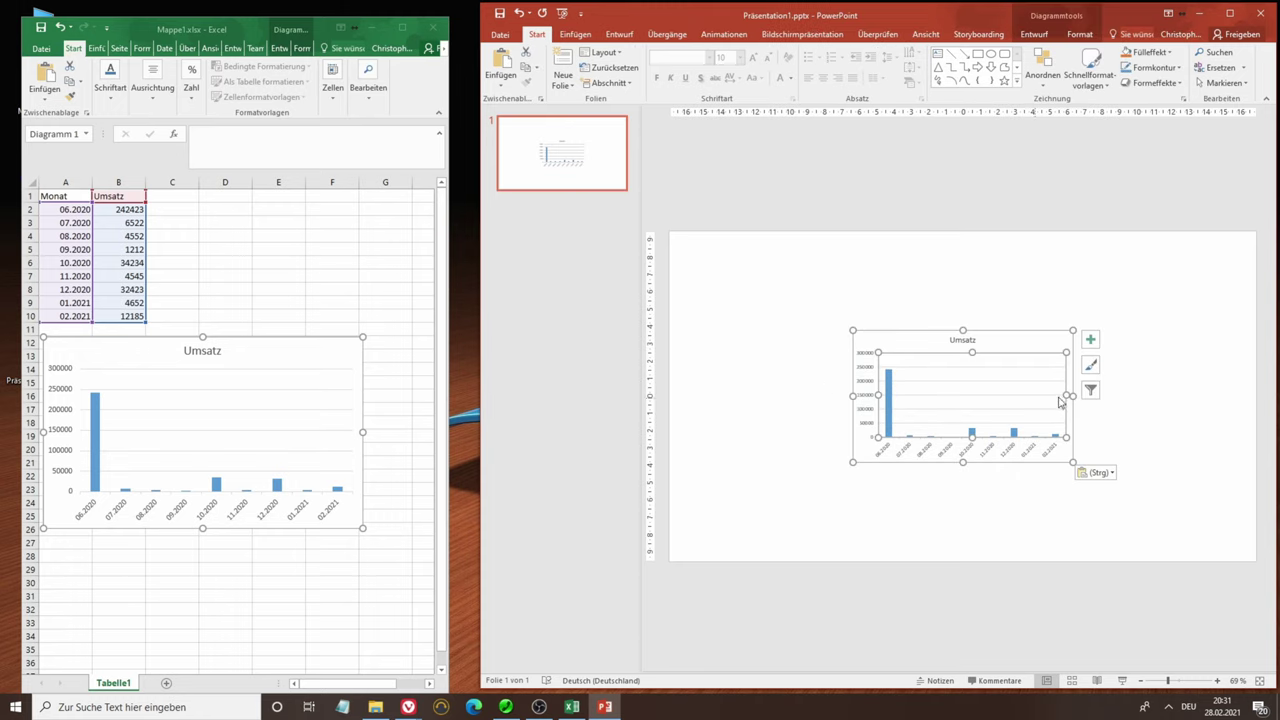
Inspect the pasted chart's data source via Daten auswählen, then close the dialog and data sheet
{"action": "left_click", "coordinate": [1090, 390]}
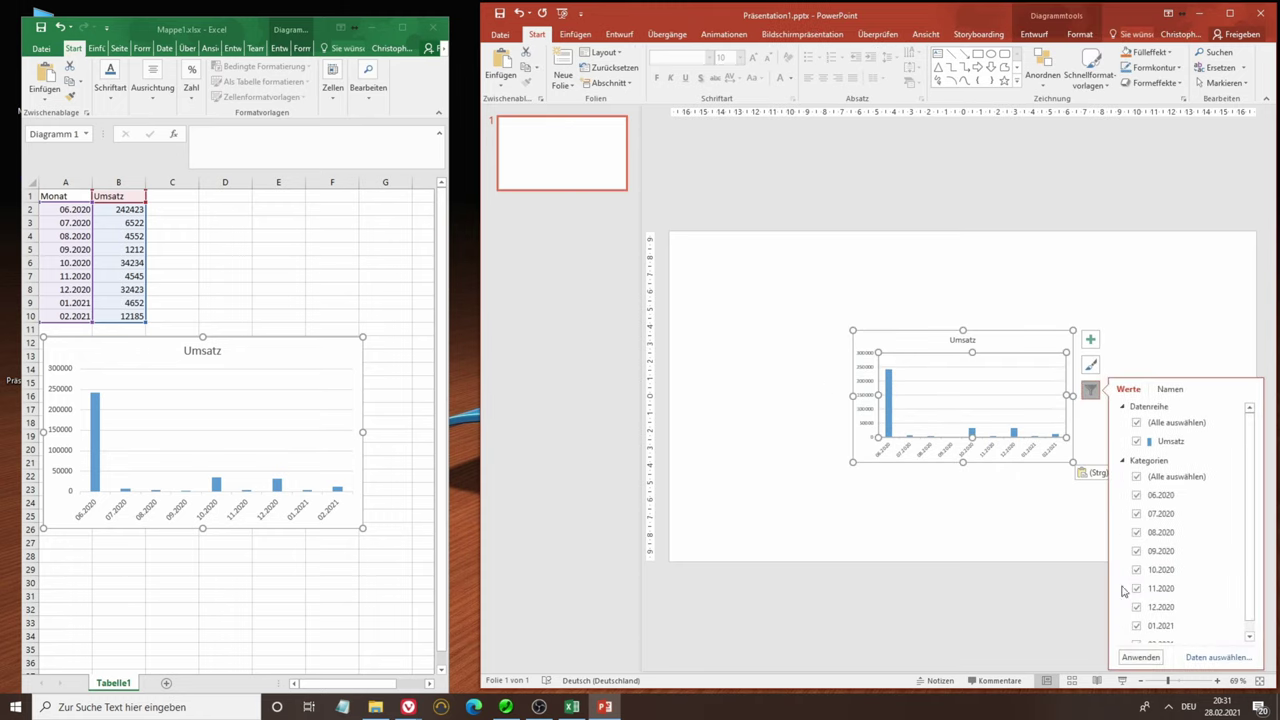
{"action": "left_click", "coordinate": [1198, 658]}
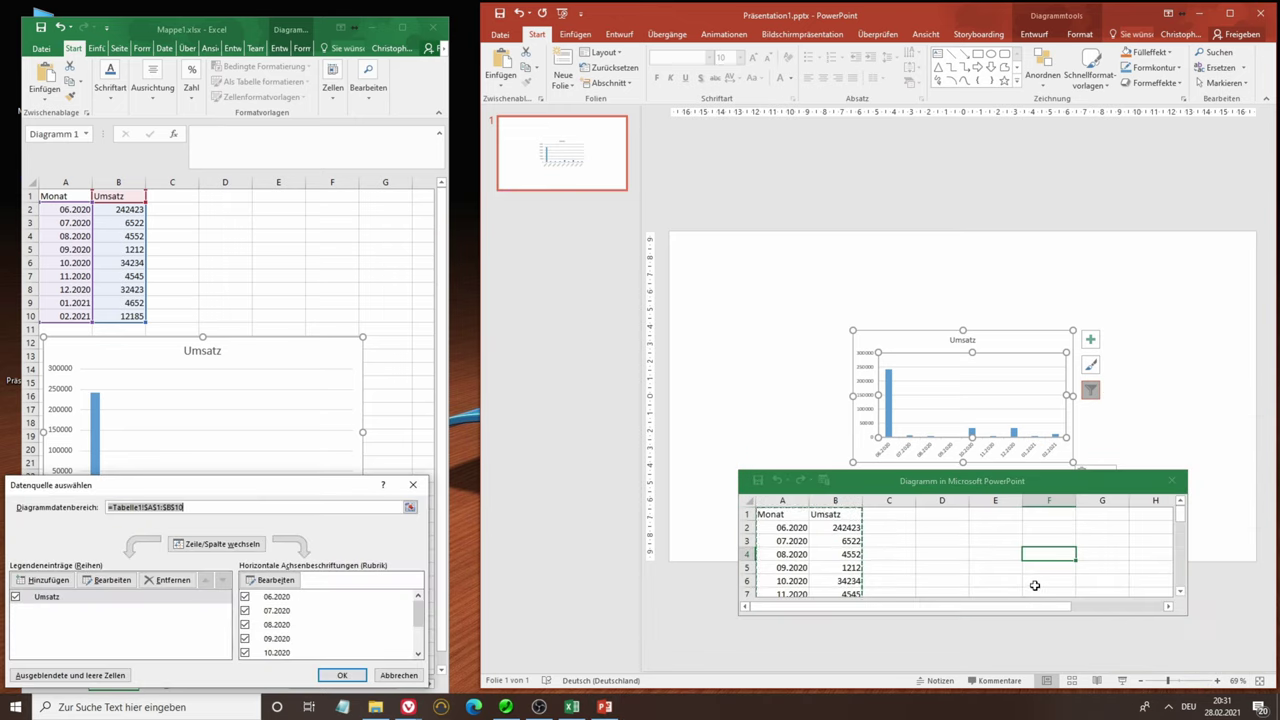
{"action": "left_click", "coordinate": [412, 484]}
{"action": "left_click", "coordinate": [1172, 481]}
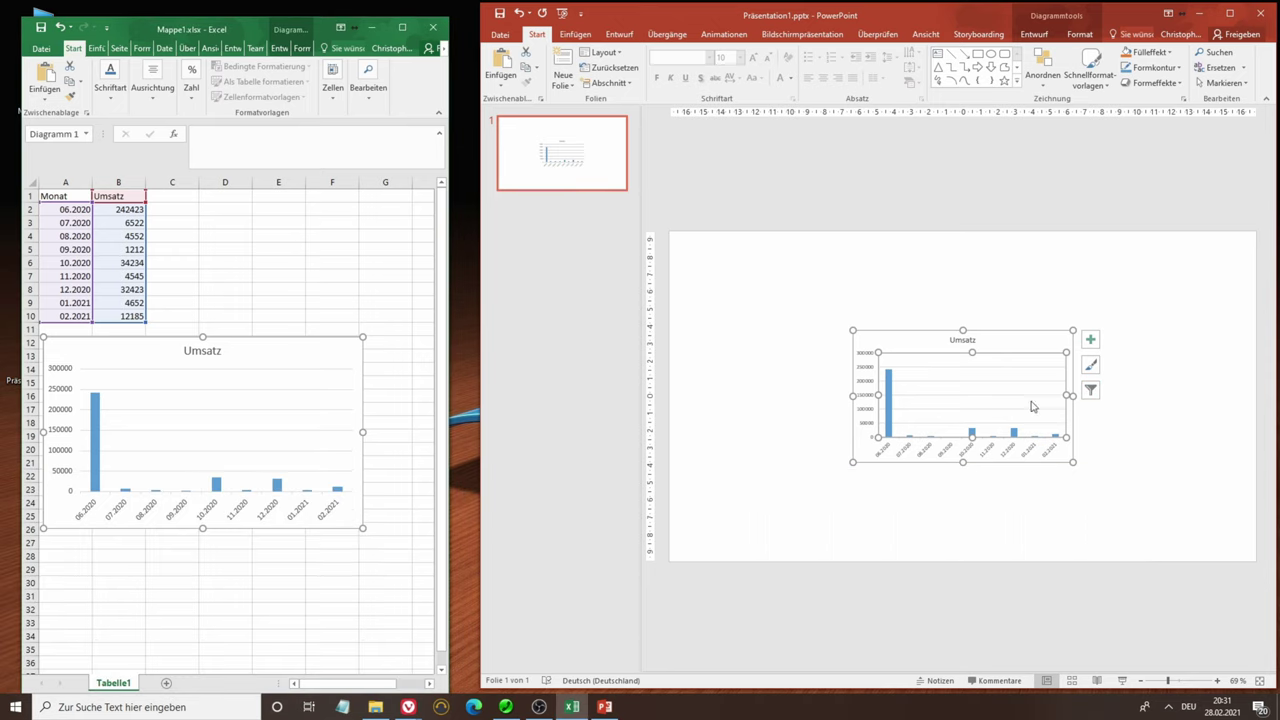
Replace the slide chart with the Excel Umsatz chart pasted as linked data using the destination theme
{"action": "key", "text": "Delete"}
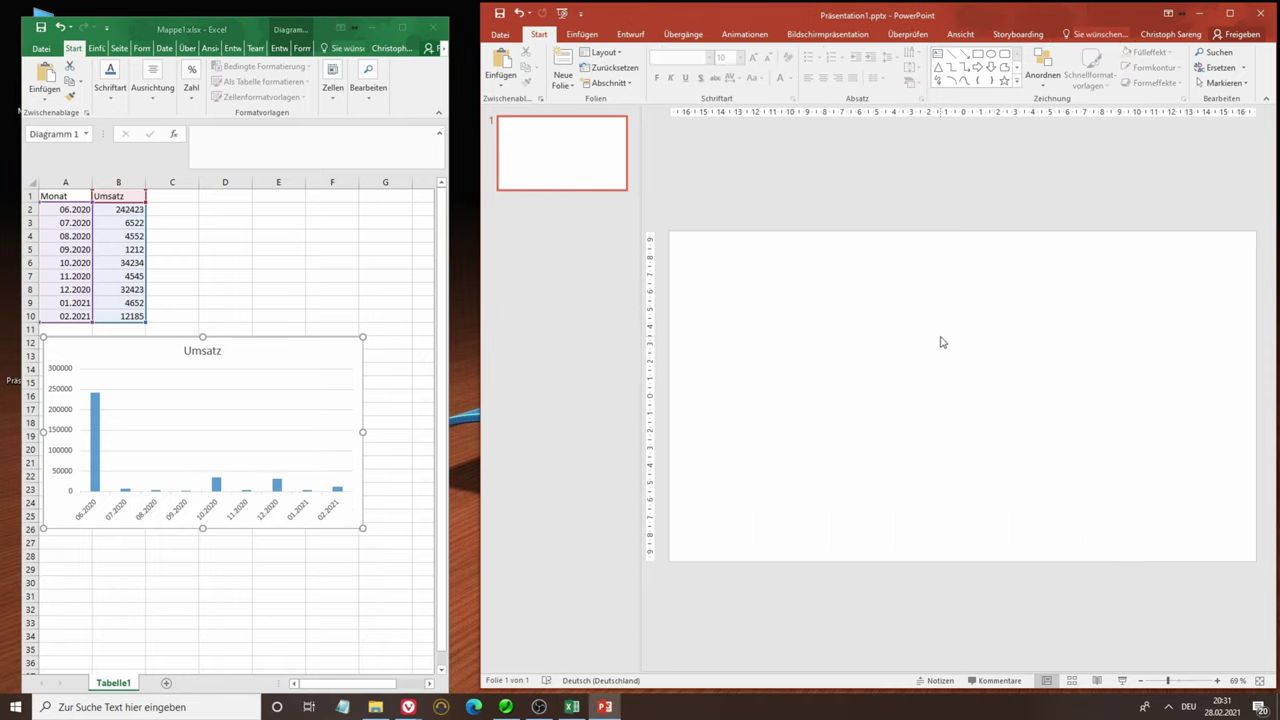
{"action": "left_click", "coordinate": [328, 352]}
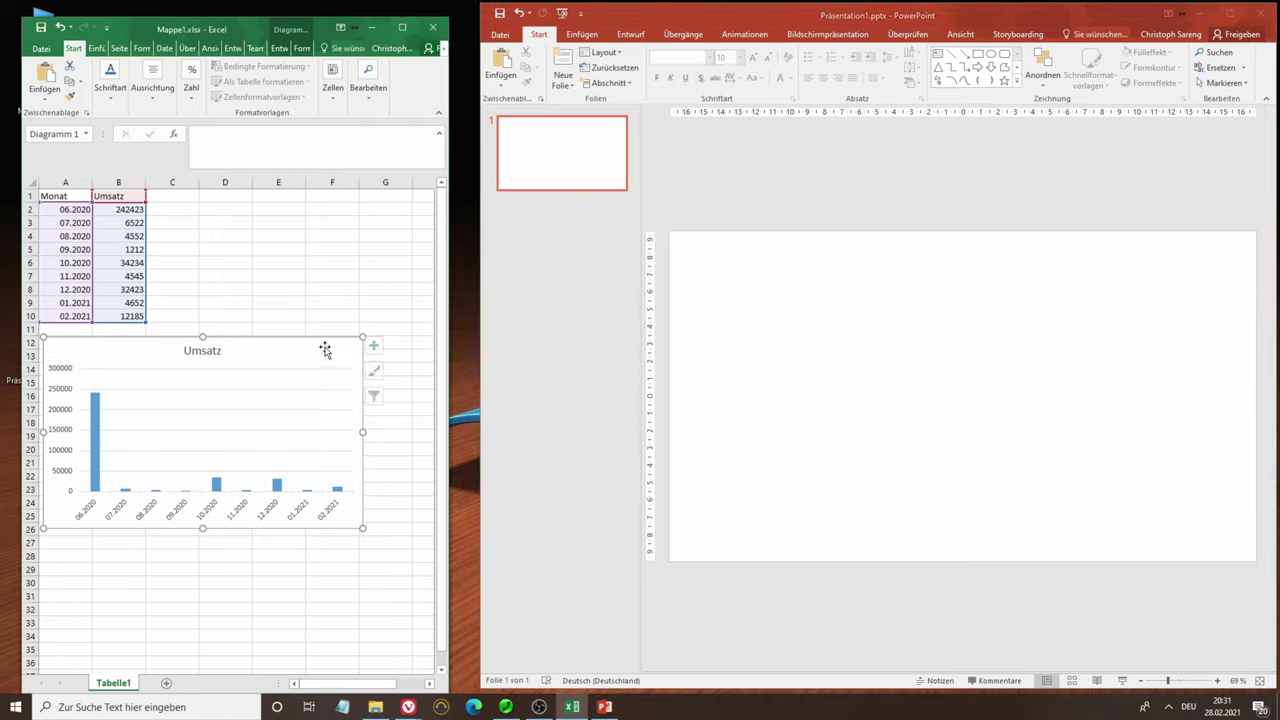
{"action": "right_click", "coordinate": [323, 346]}
{"action": "left_click", "coordinate": [342, 372]}
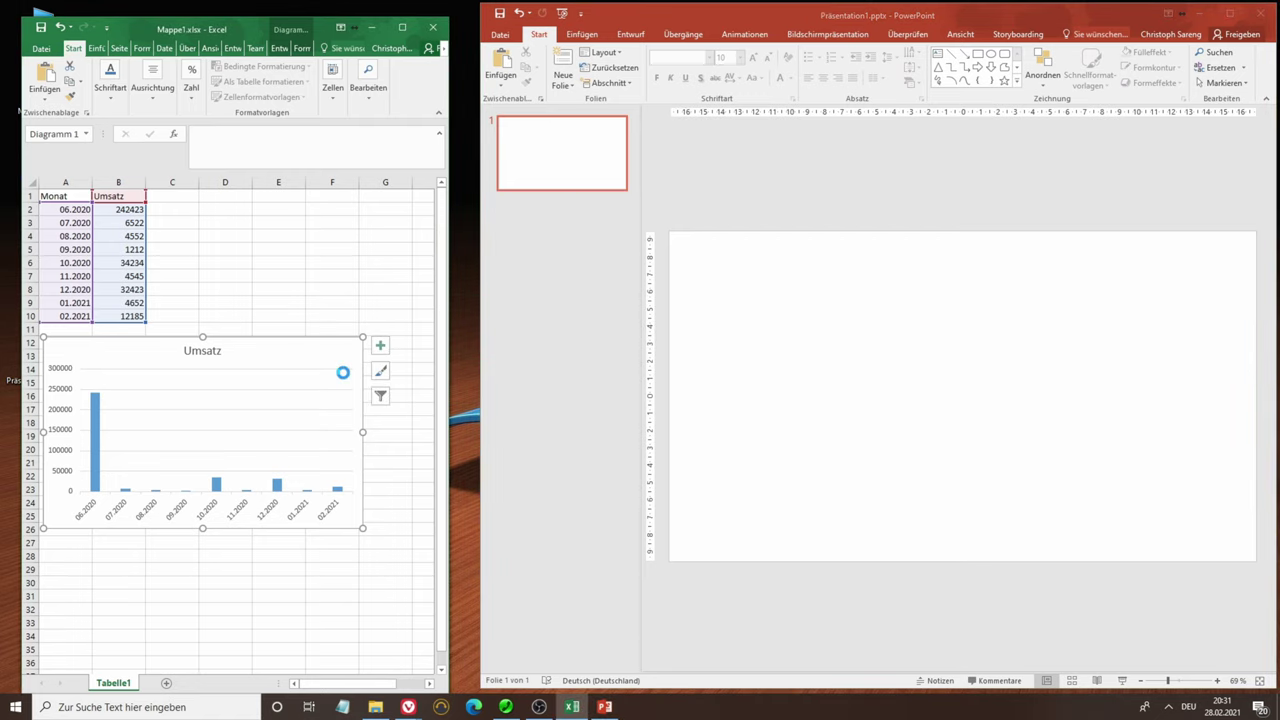
{"action": "left_click", "coordinate": [758, 330]}
{"action": "right_click", "coordinate": [760, 311]}
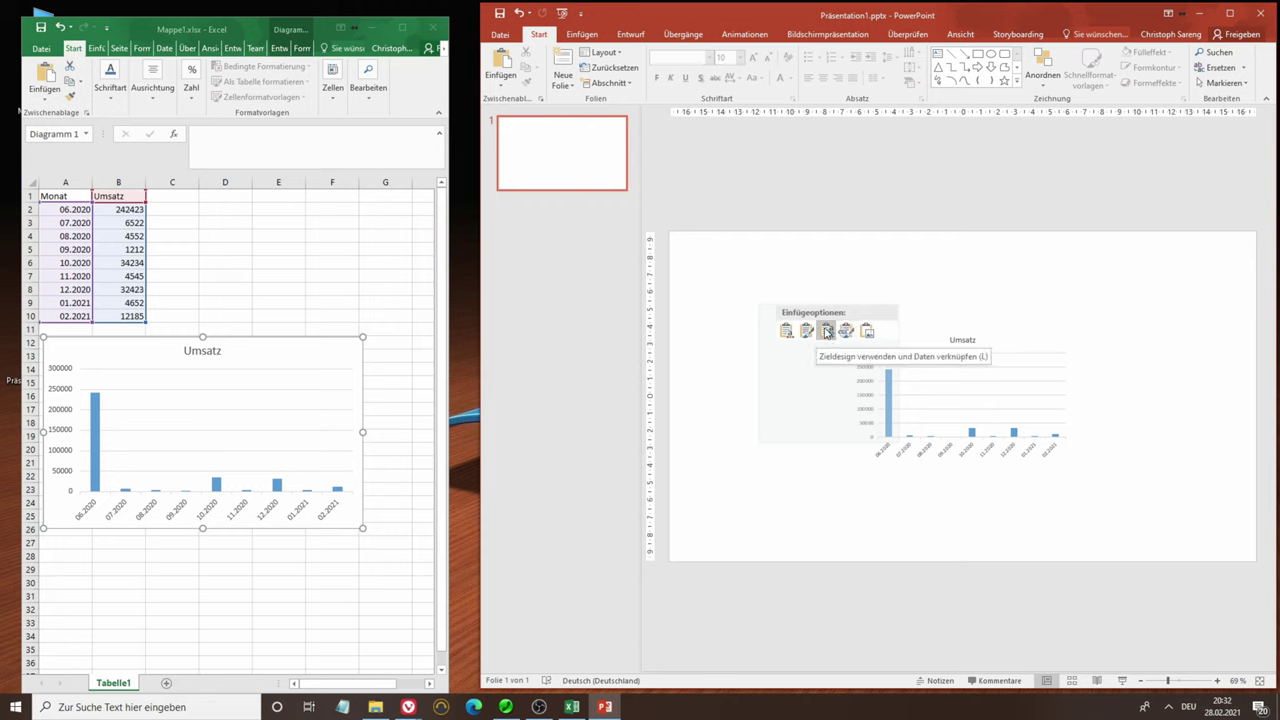
{"action": "left_click", "coordinate": [826, 332]}
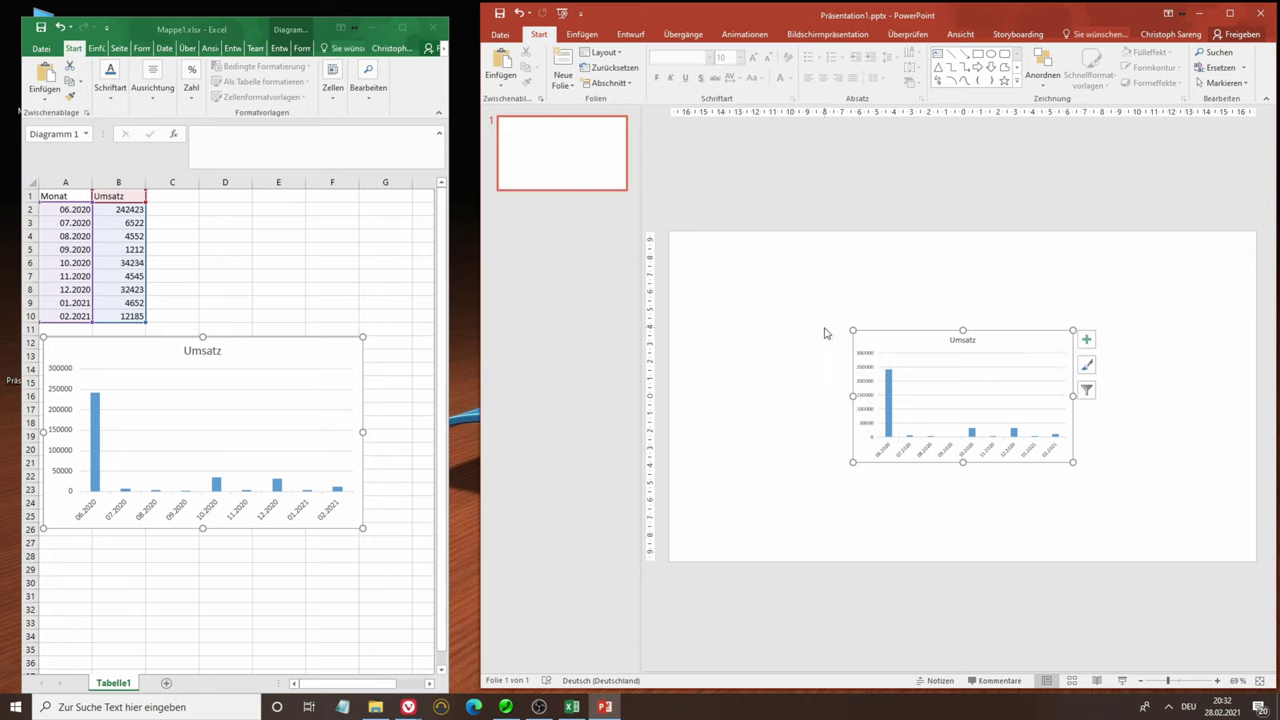
{"action": "left_click", "coordinate": [918, 285]}
{"action": "left_click", "coordinate": [932, 367]}
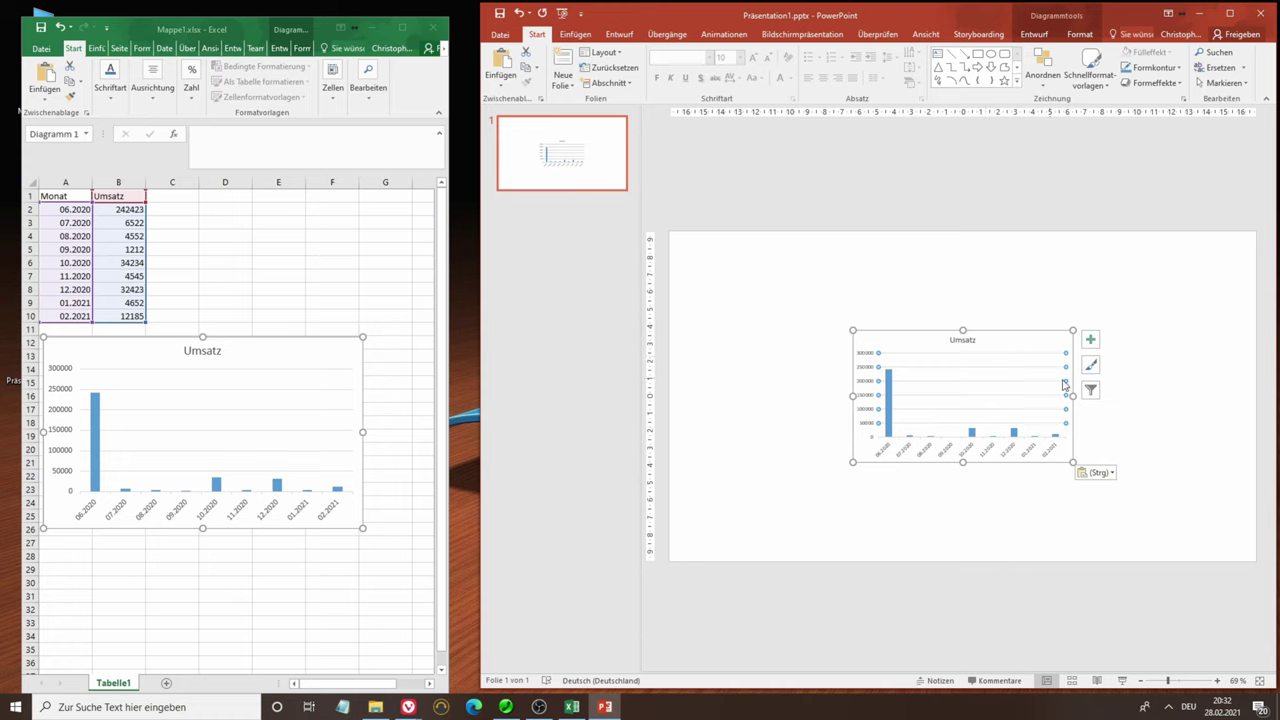
{"action": "left_click", "coordinate": [1092, 391]}
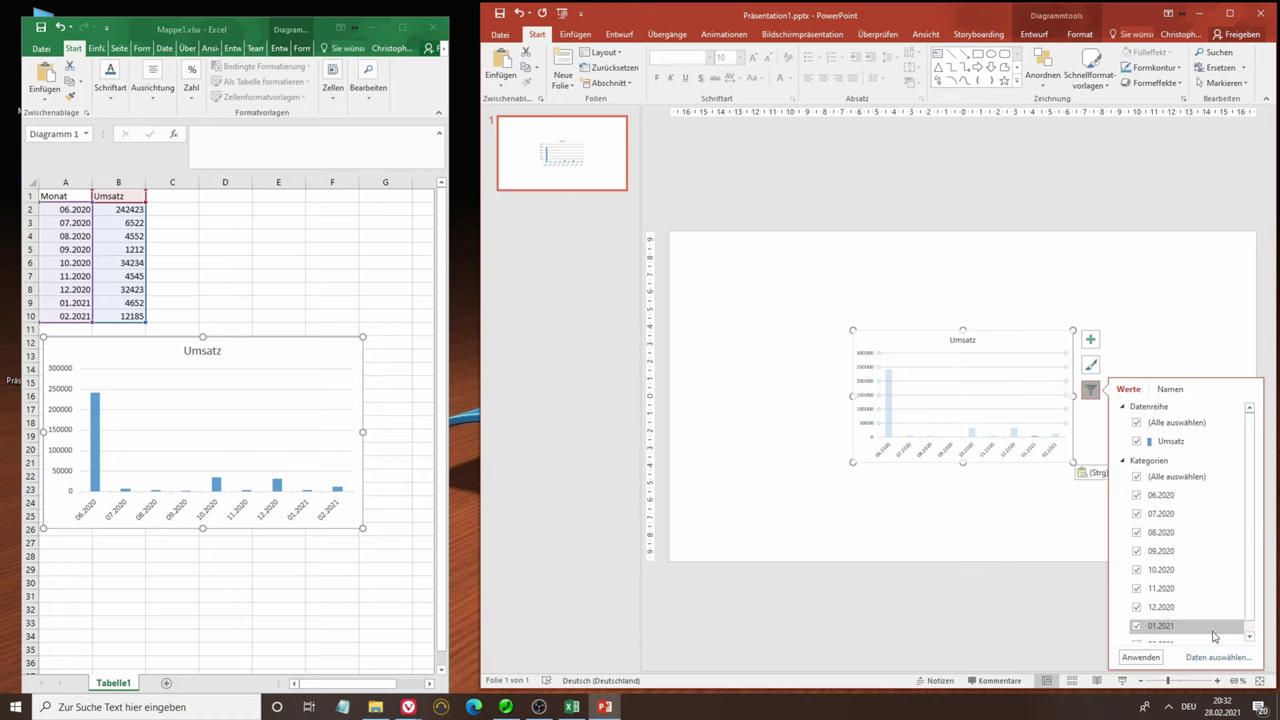
{"action": "left_click", "coordinate": [1218, 659]}
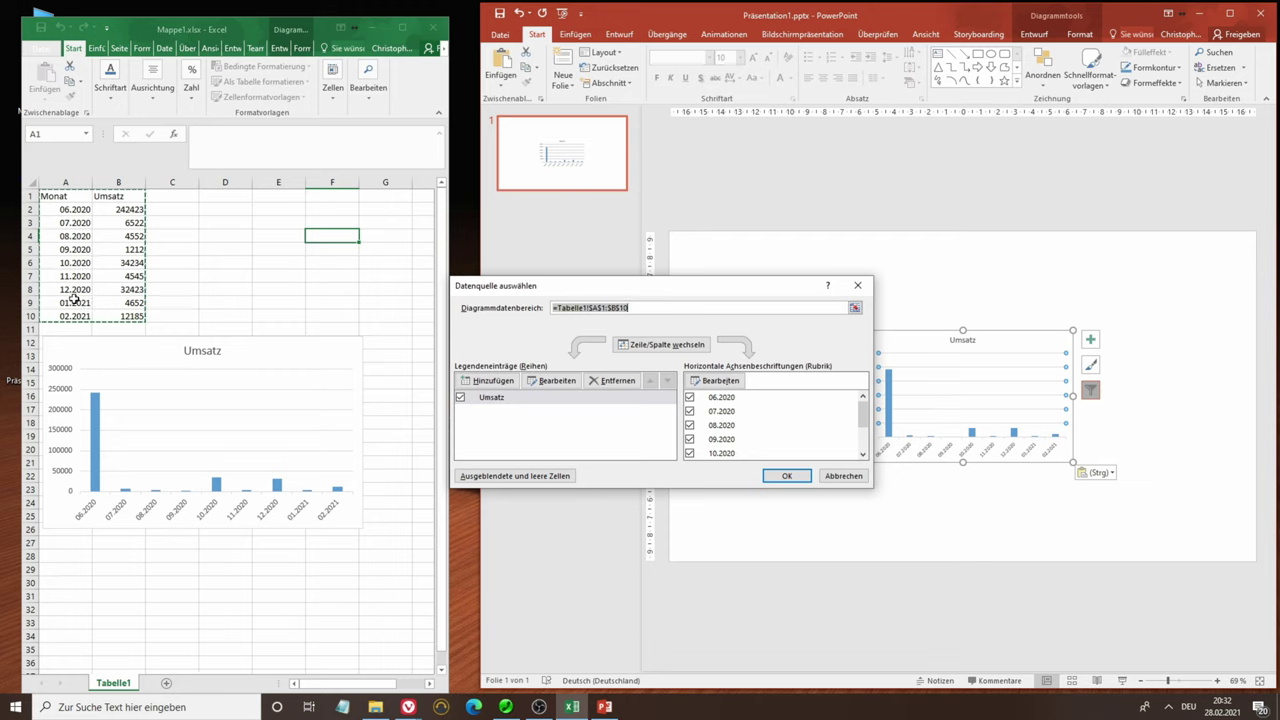
{"action": "left_click", "coordinate": [843, 476]}
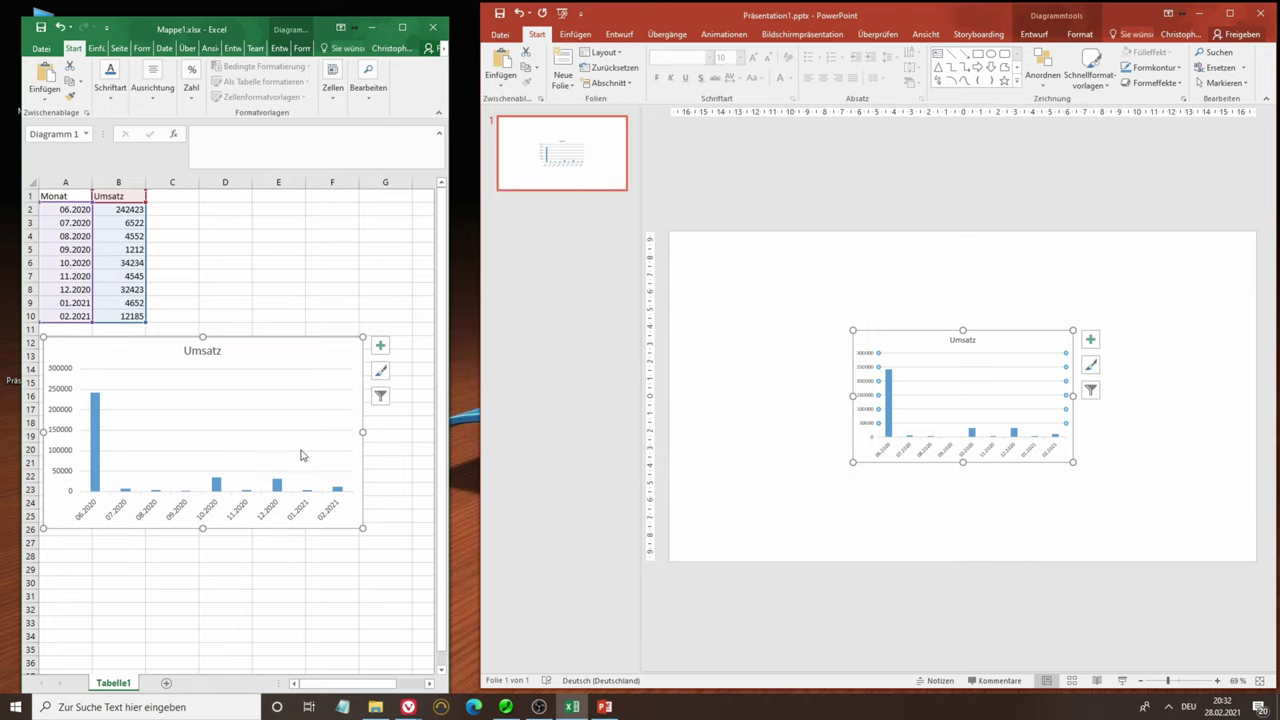
Enter 2323 in B8, 2333 in B2 and 3232 in B6 of the Excel sales table
{"action": "left_click", "coordinate": [120, 289]}
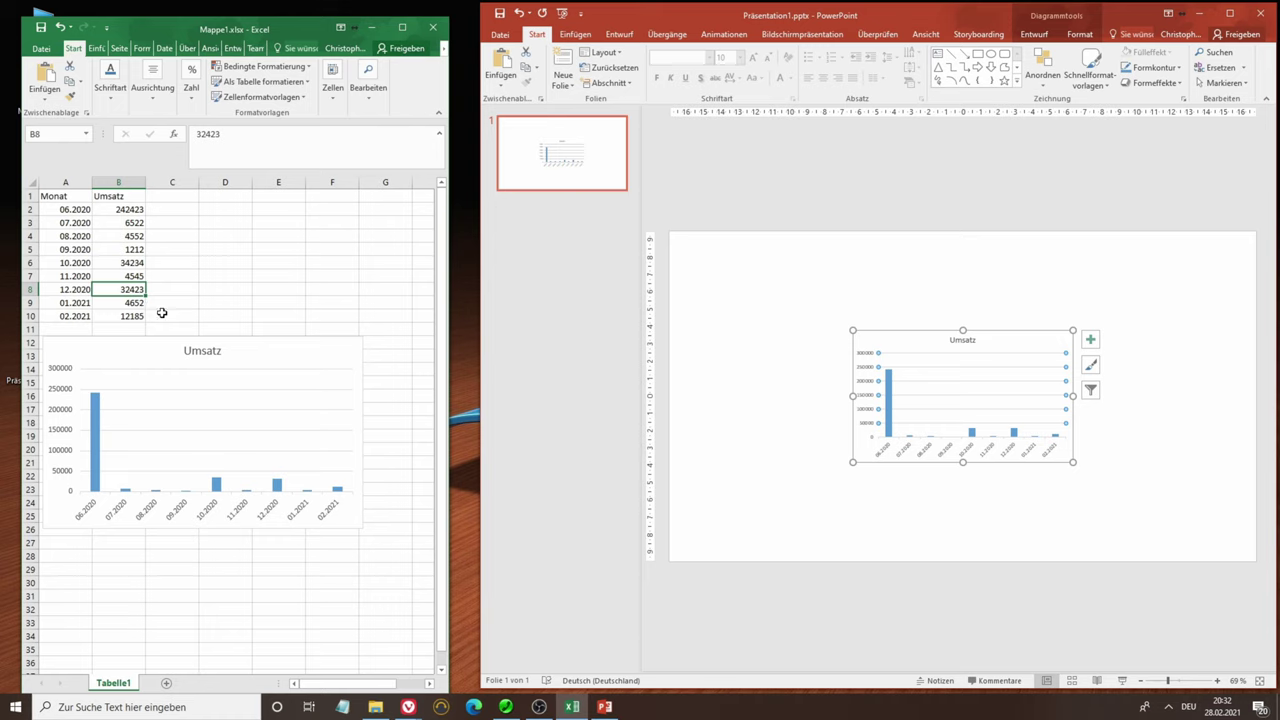
{"action": "type", "text": "23"}
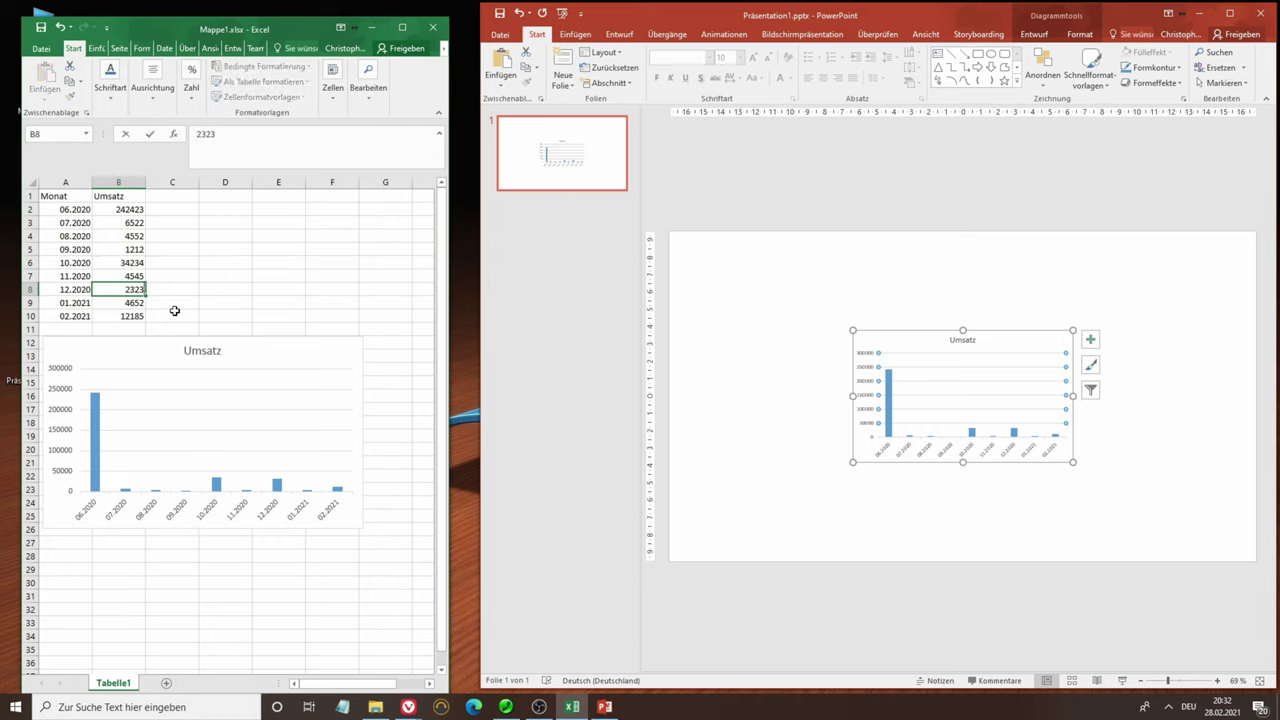
{"action": "left_click", "coordinate": [180, 305]}
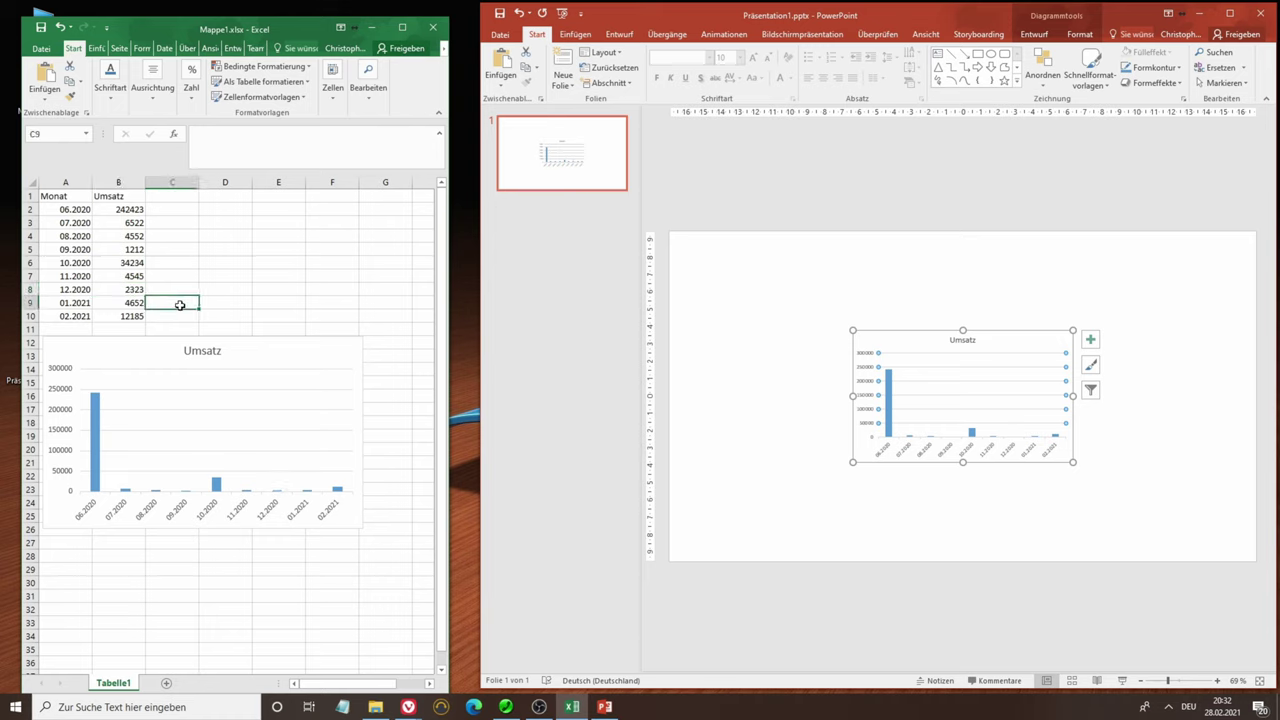
{"action": "left_click", "coordinate": [132, 211]}
{"action": "type", "text": "2333"}
{"action": "left_click", "coordinate": [182, 249]}
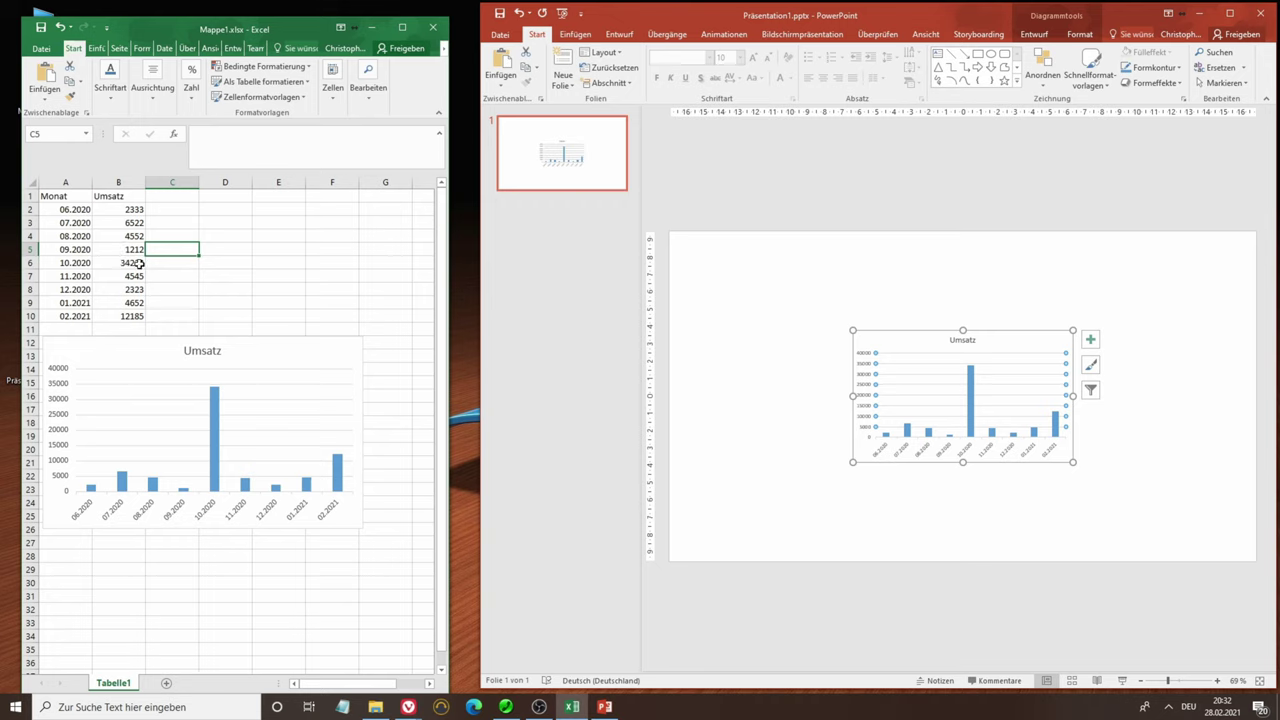
{"action": "left_click", "coordinate": [139, 263]}
{"action": "type", "text": "3232"}
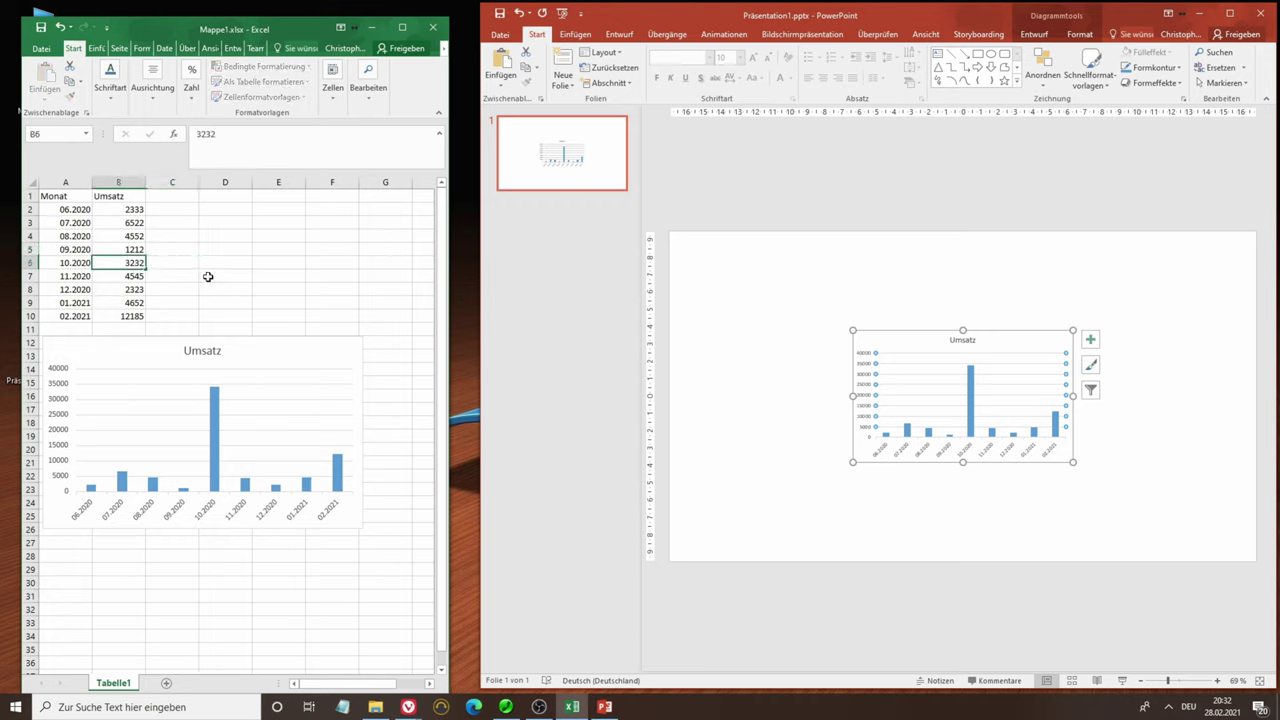
{"action": "left_click", "coordinate": [208, 276]}
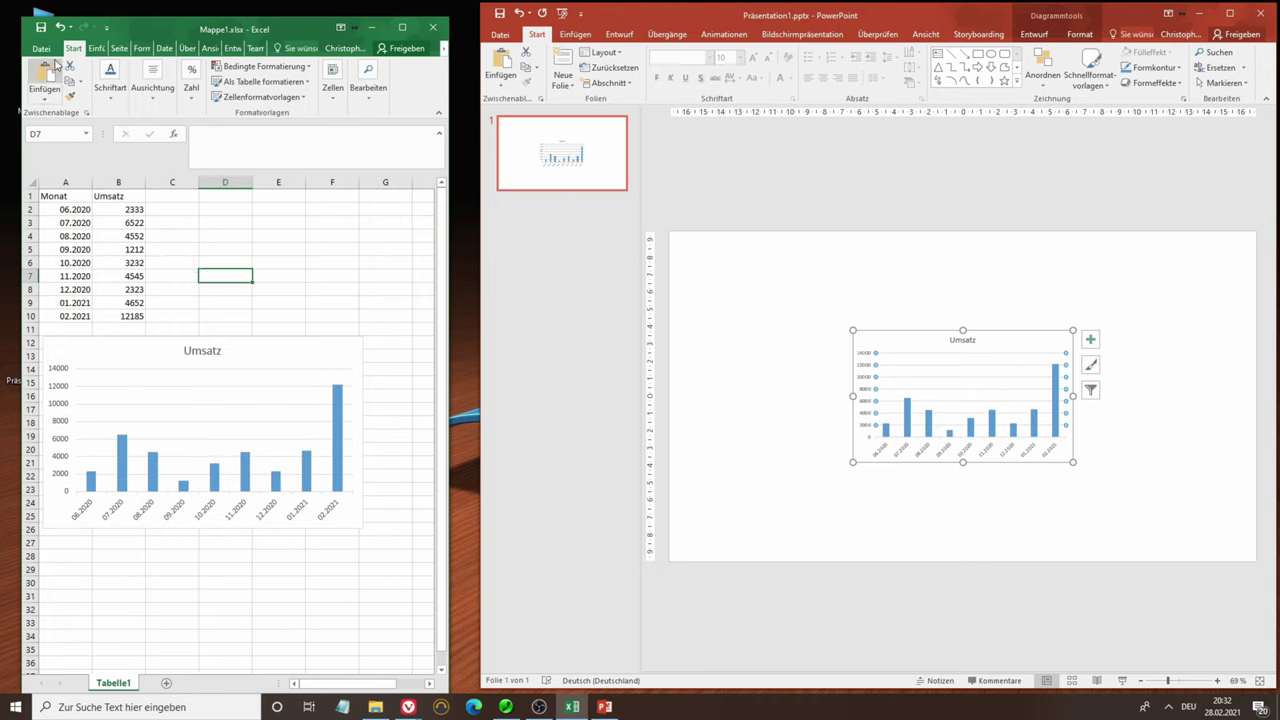
{"action": "left_click", "coordinate": [497, 23]}
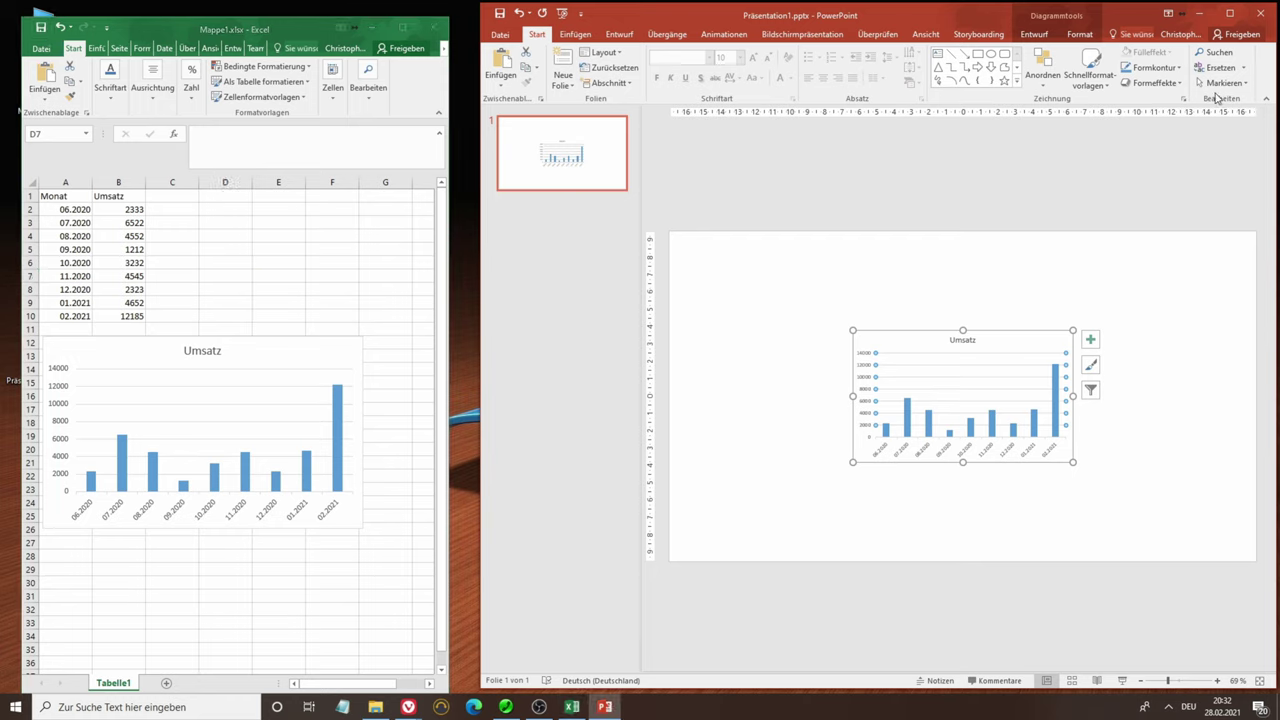
Close Präsentation1.pptx, reopen it from the Desktop folder, and minimize the Explorer window
{"action": "left_click", "coordinate": [1262, 14]}
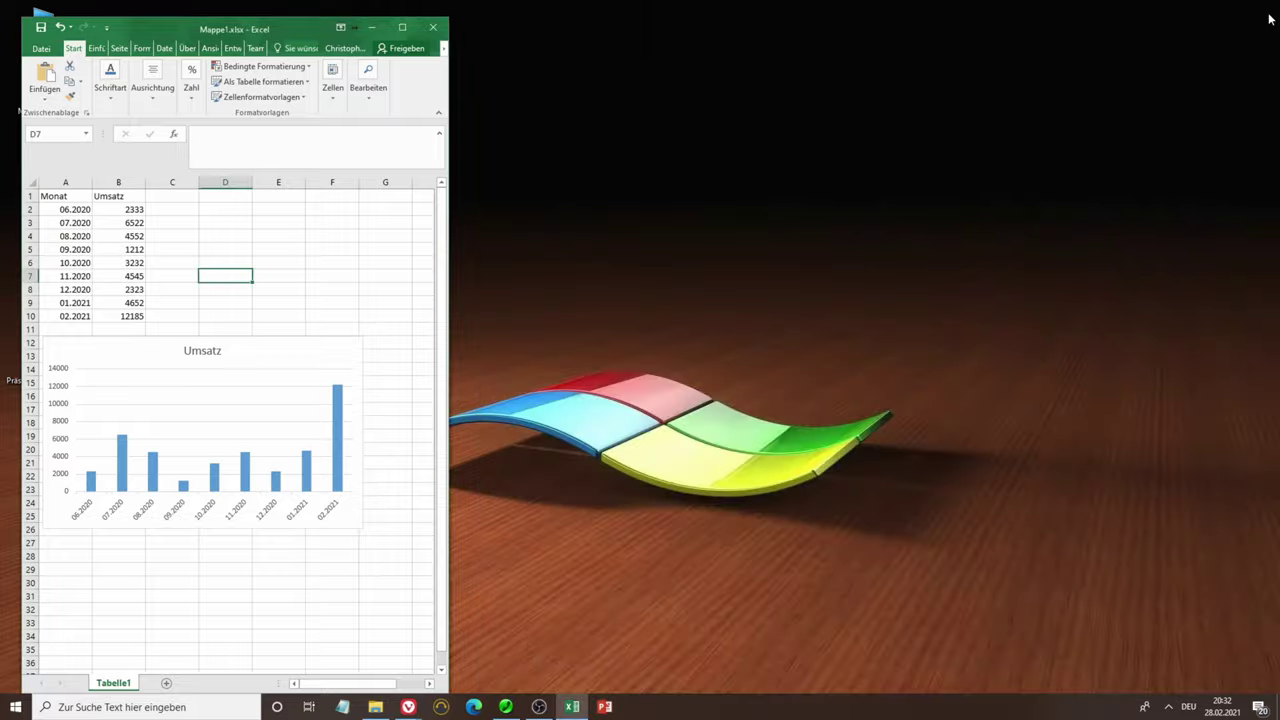
{"action": "left_click", "coordinate": [375, 707]}
{"action": "double_click", "coordinate": [657, 445]}
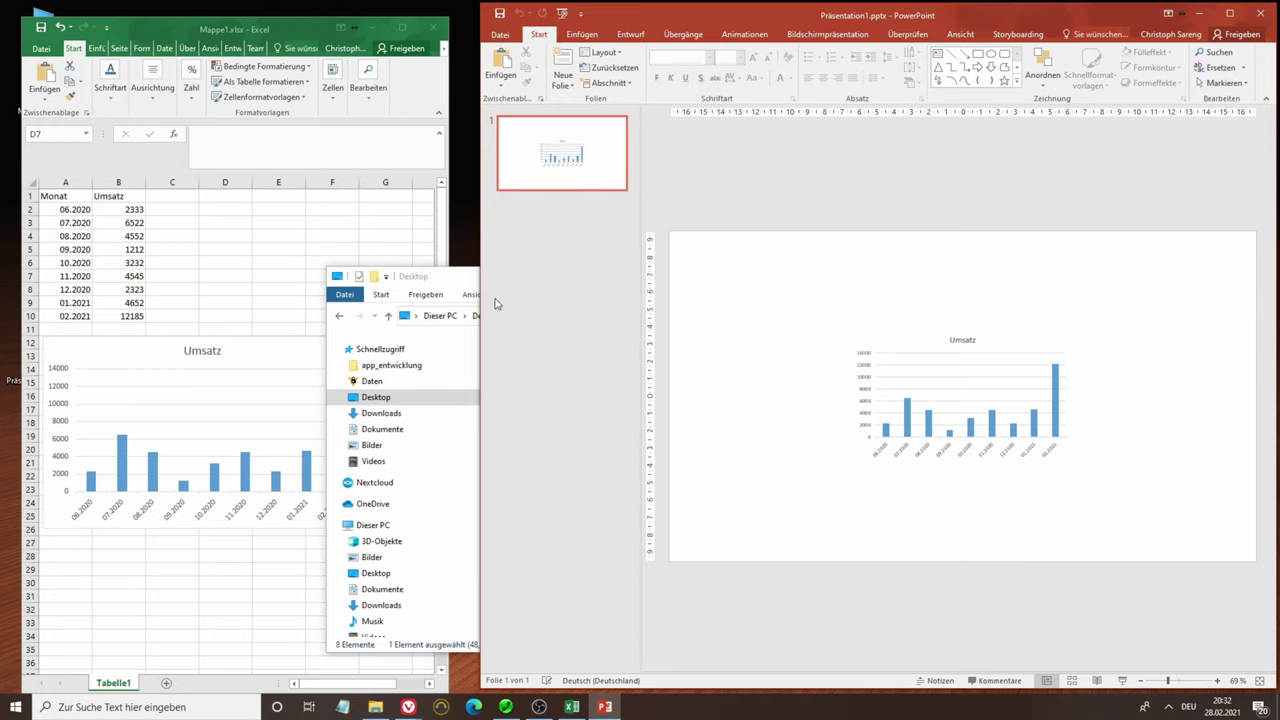
{"action": "left_click", "coordinate": [458, 289]}
{"action": "left_click", "coordinate": [1115, 275]}
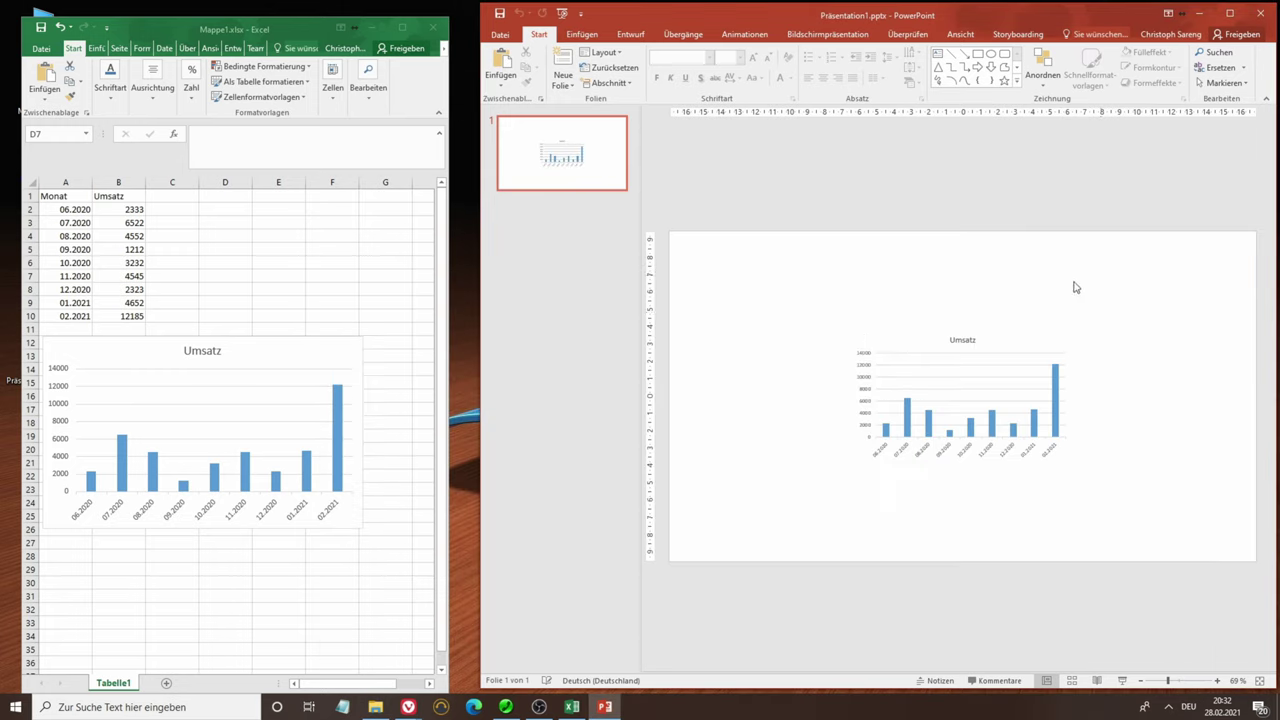
Enter 2323 as Excel's 11.2020 sales in B7 and 02.2021 sales in B10
{"action": "left_click", "coordinate": [128, 276]}
{"action": "type", "text": "2323"}
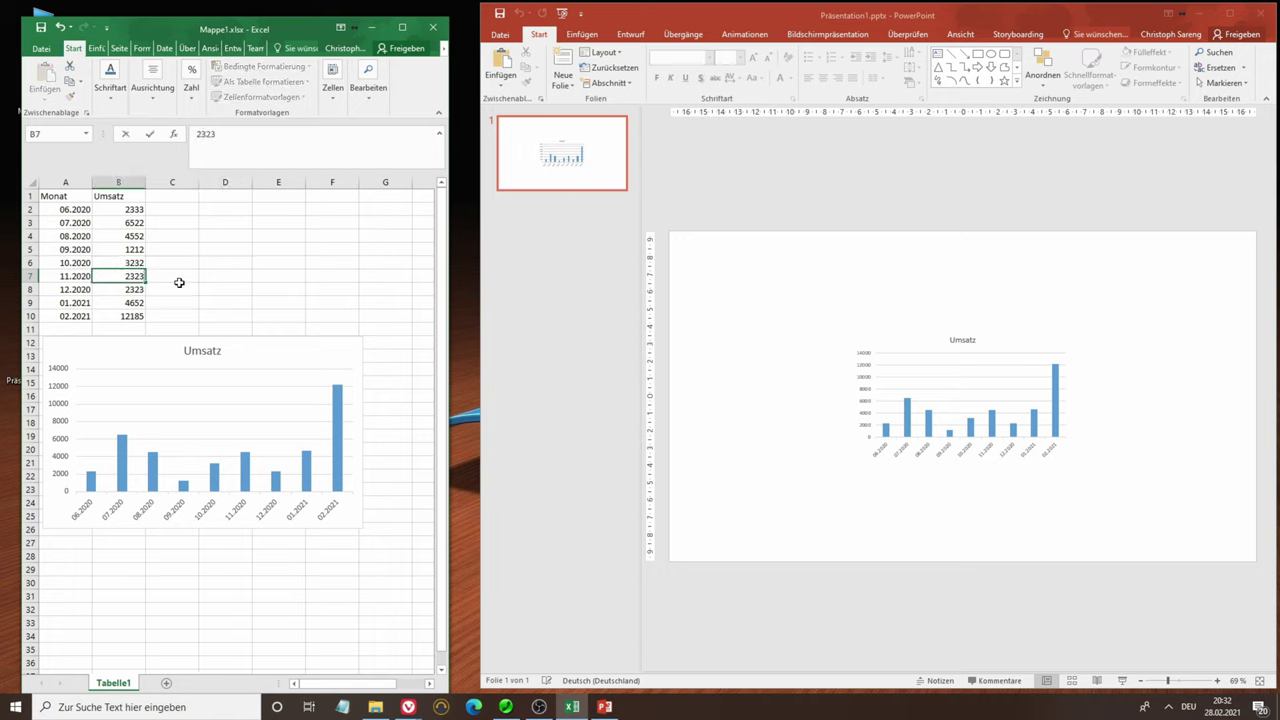
{"action": "left_click", "coordinate": [179, 284]}
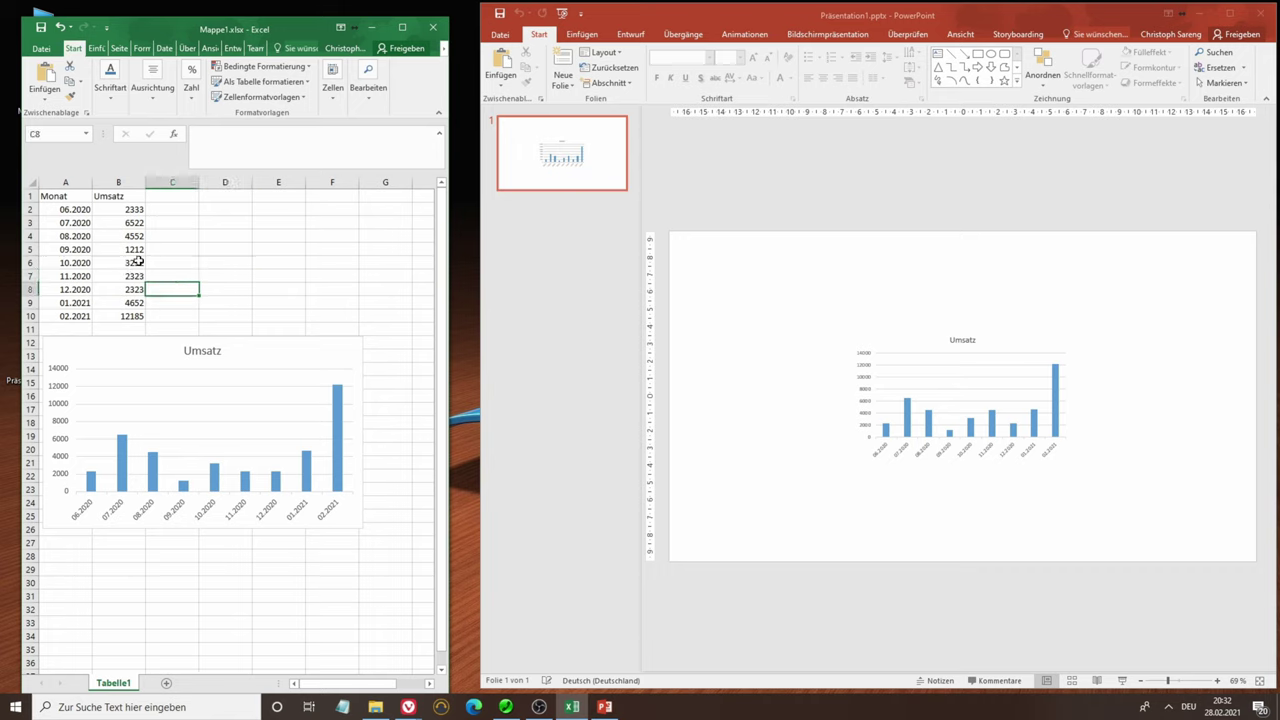
{"action": "left_click", "coordinate": [134, 318]}
{"action": "type", "text": "23233"}
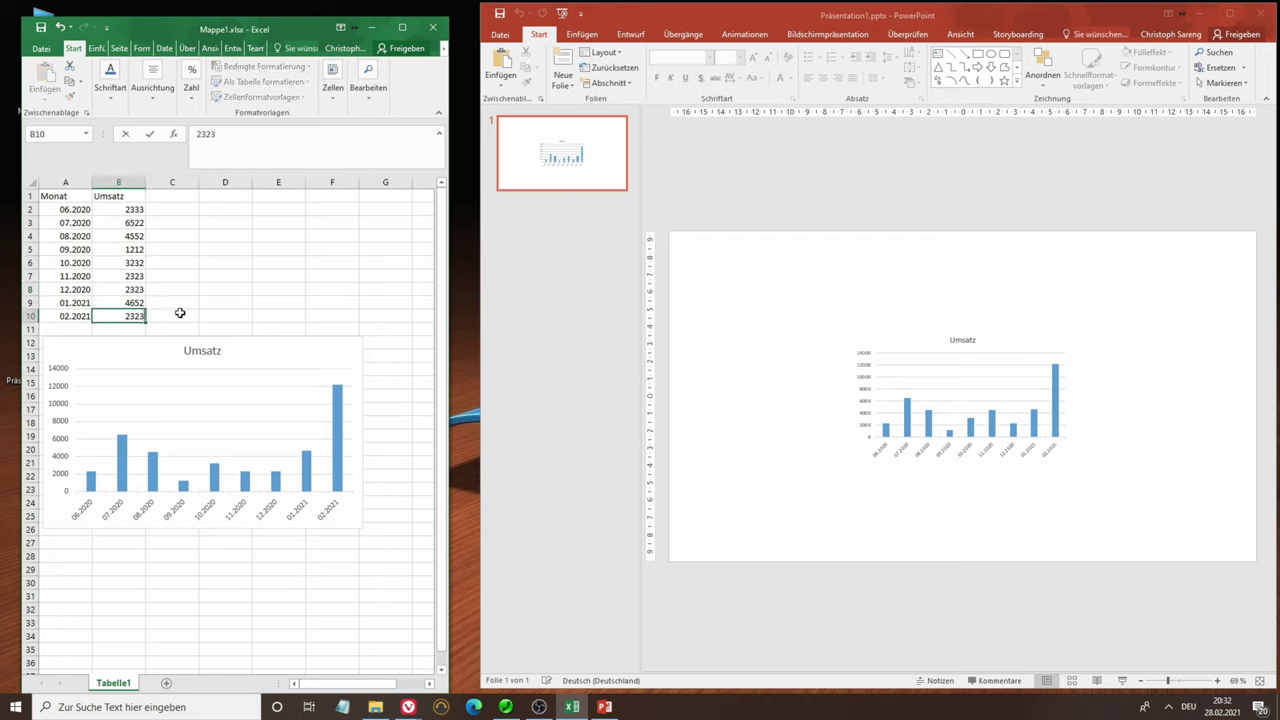
{"action": "left_click", "coordinate": [180, 300]}
{"action": "left_click", "coordinate": [750, 393]}
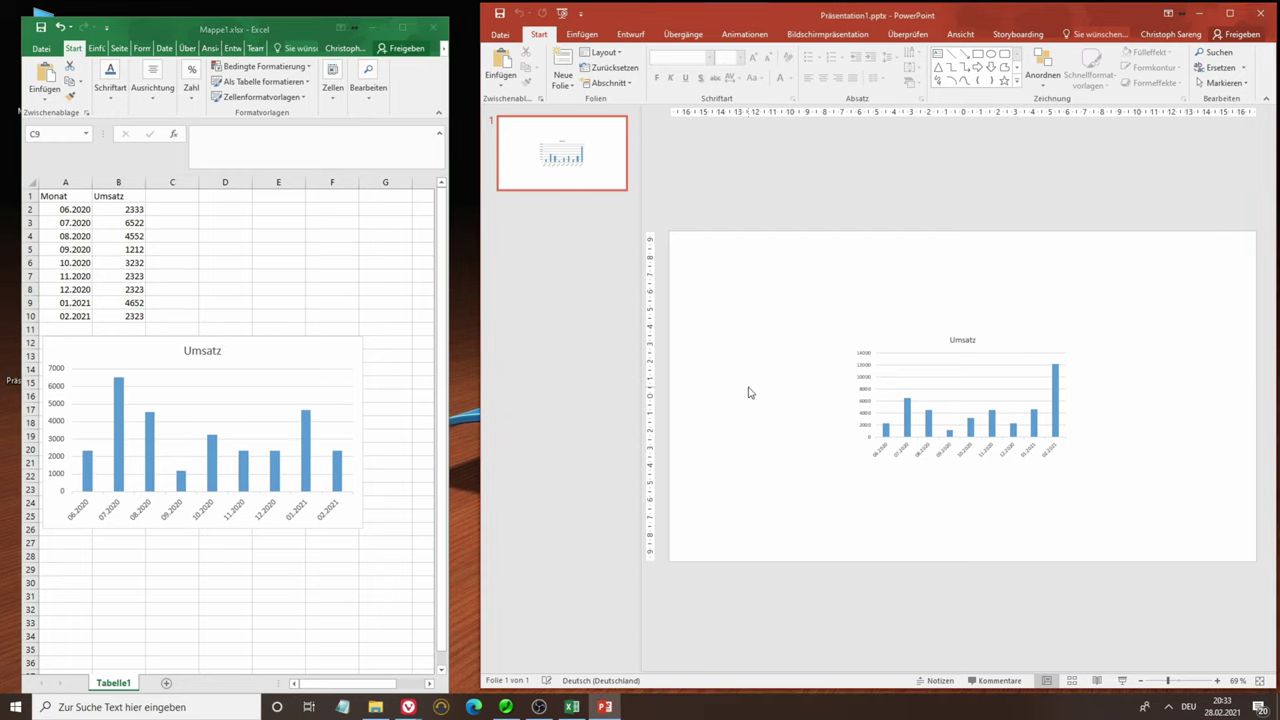
Refresh the slide's linked chart by opening and closing its Chart Filters
{"action": "left_click", "coordinate": [1016, 371]}
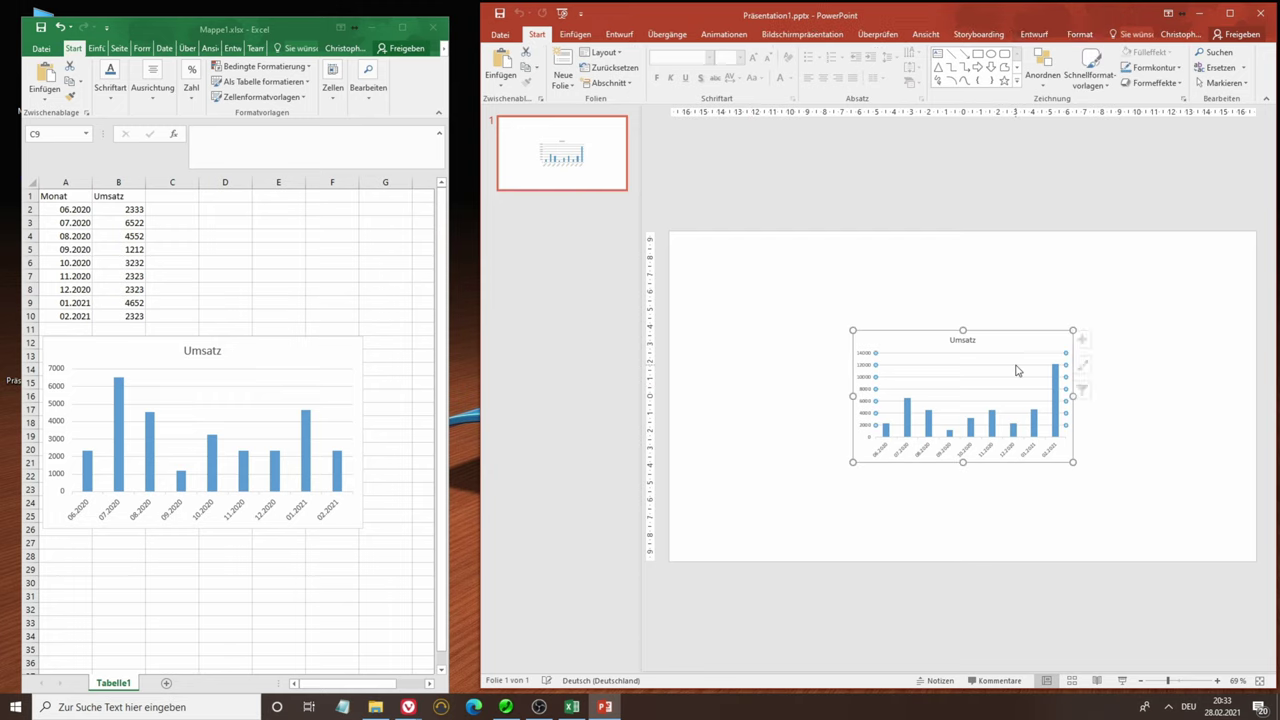
{"action": "left_click", "coordinate": [1089, 392]}
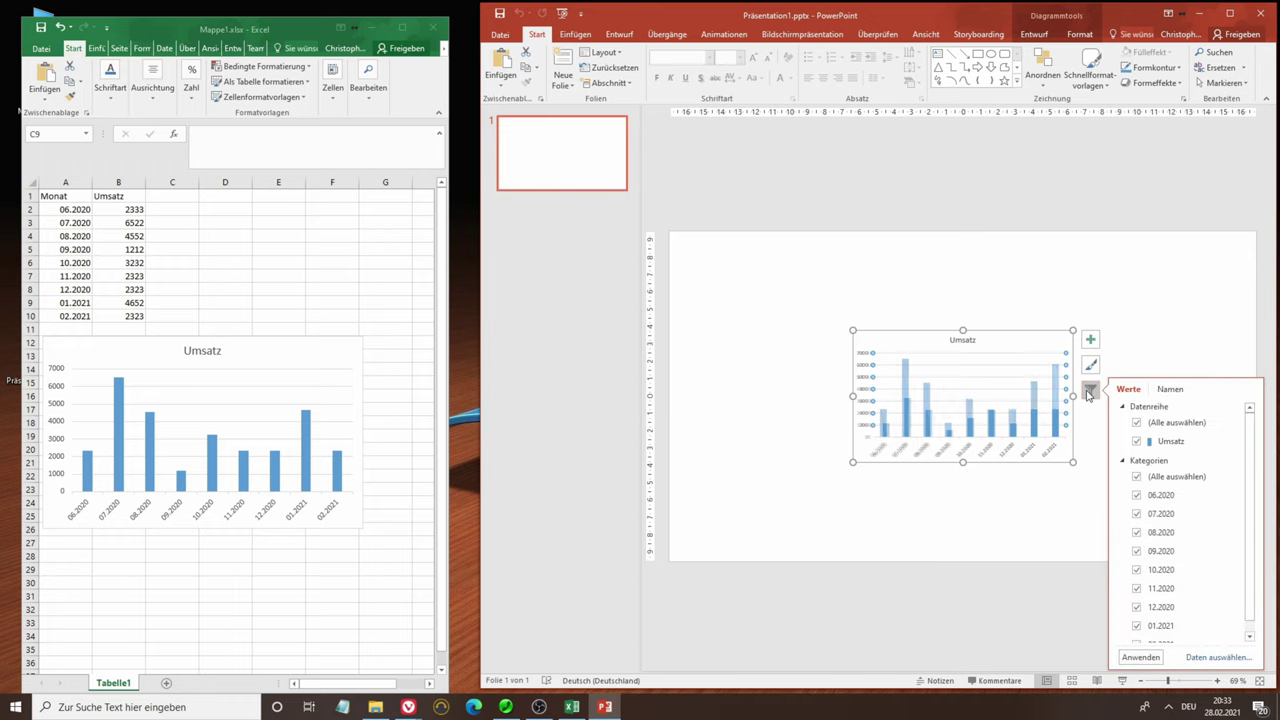
{"action": "left_click", "coordinate": [1089, 392]}
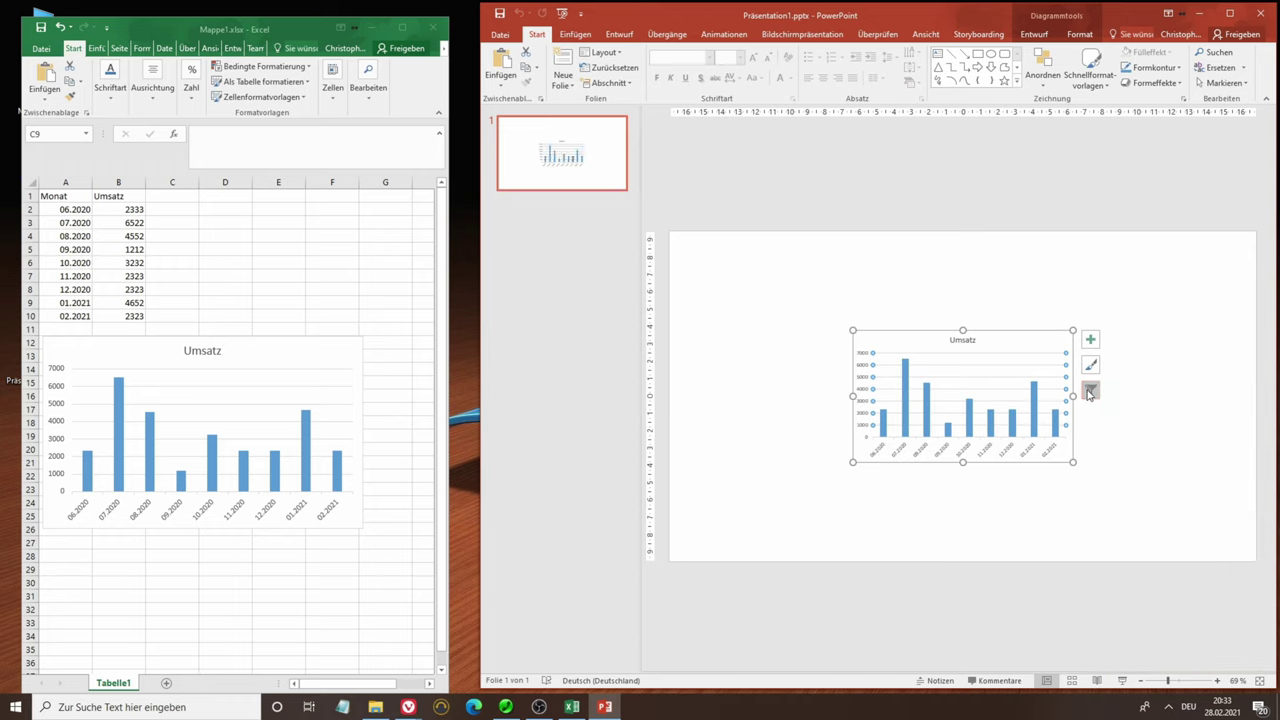
{"action": "left_click", "coordinate": [889, 298]}
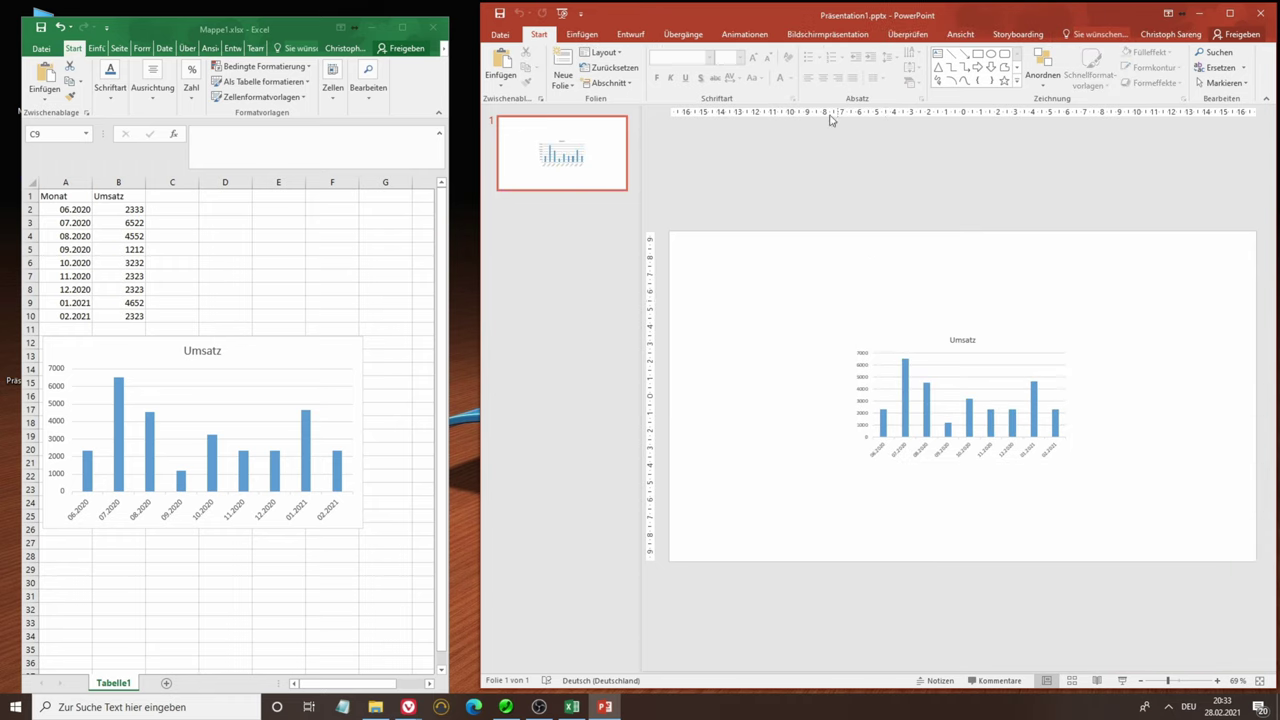
Set Excel's 12.2020 sales in B8 to 23233, then reselect the linked slide chart
{"action": "left_click", "coordinate": [128, 290]}
{"action": "type", "text": "we23"}
{"action": "key", "text": "BackSpace"}
{"action": "key", "text": "BackSpace"}
{"action": "key", "text": "BackSpace"}
{"action": "type", "text": "23233"}
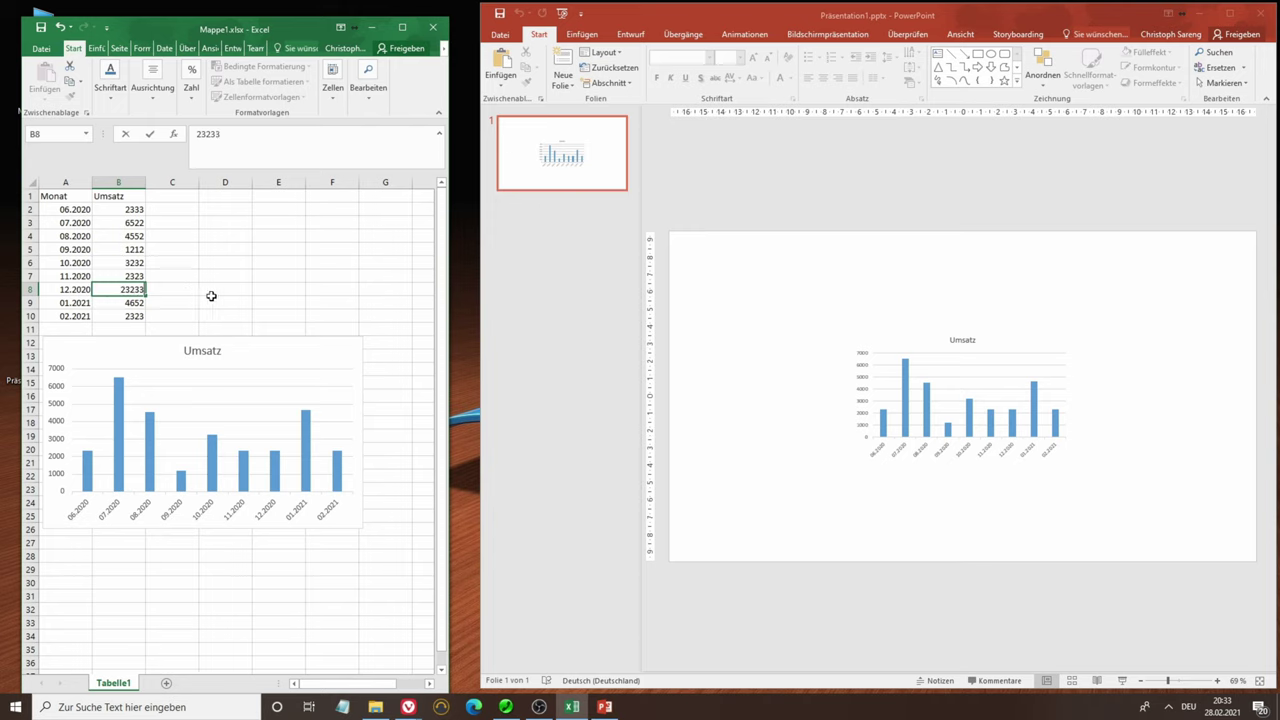
{"action": "left_click", "coordinate": [226, 290]}
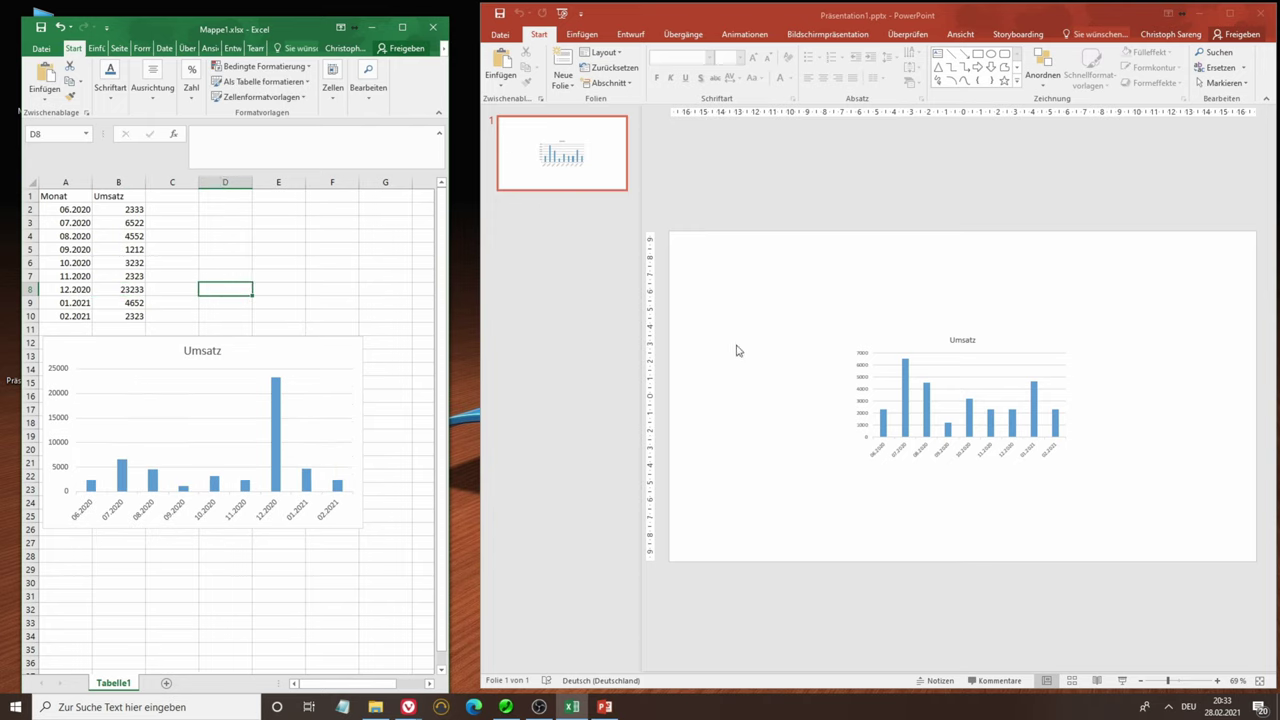
{"action": "left_click", "coordinate": [985, 378]}
{"action": "left_click", "coordinate": [1012, 342]}
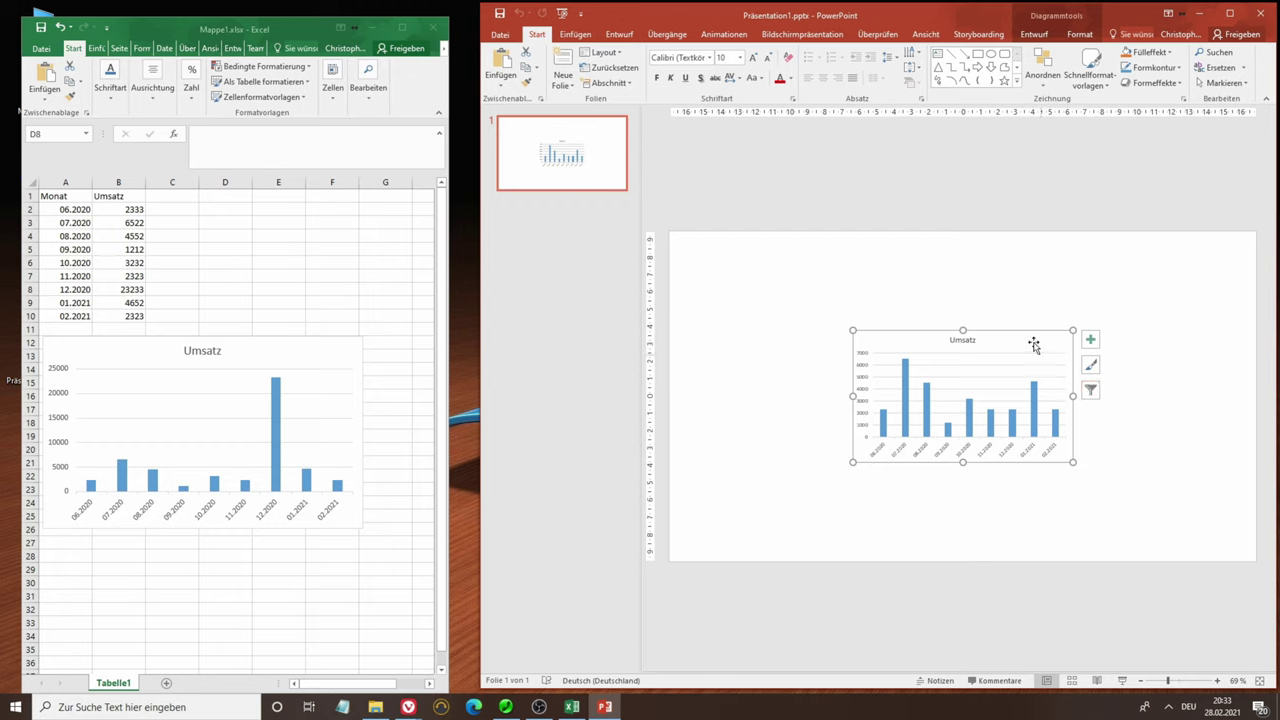
Refresh the slide chart through its Chart Filters button so it shows the 23233 December peak
{"action": "left_click", "coordinate": [1031, 285]}
{"action": "left_click", "coordinate": [1024, 340]}
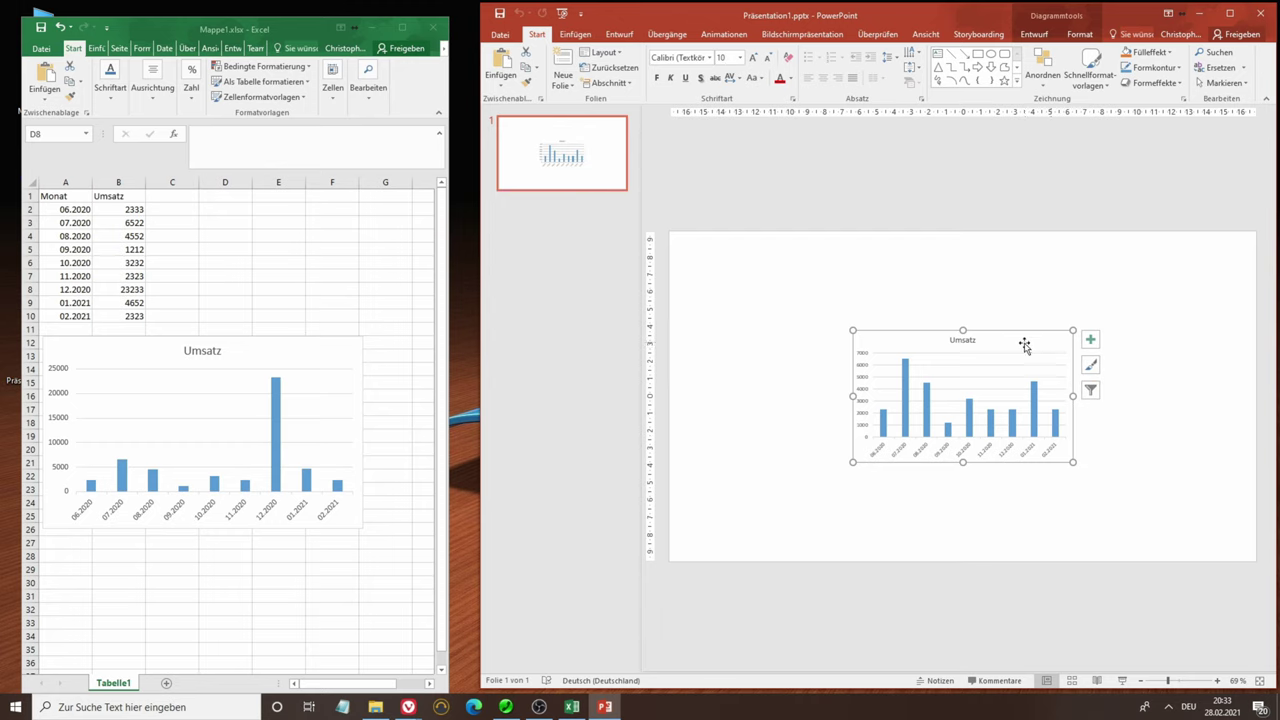
{"action": "left_click", "coordinate": [1089, 392]}
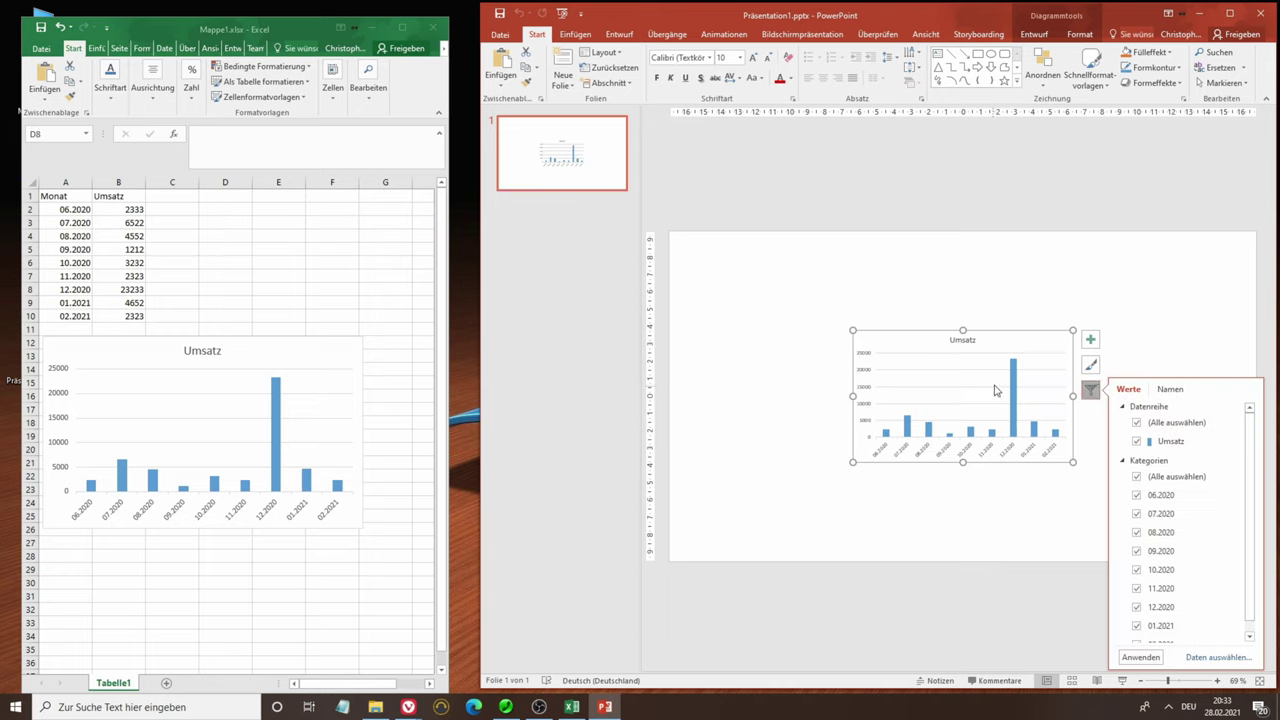
{"action": "left_click", "coordinate": [960, 280]}
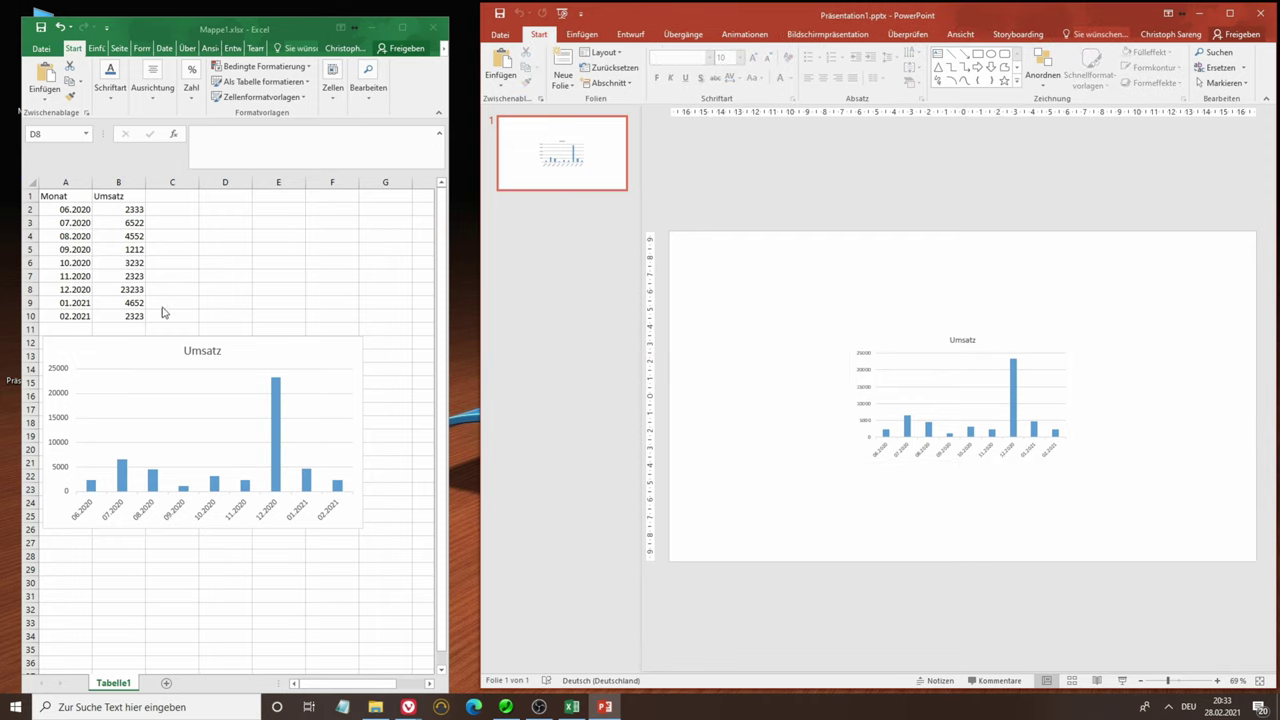
Set Excel's 12.2020 sales value in B8 back to 2333
{"action": "left_click", "coordinate": [130, 290]}
{"action": "type", "text": "2333"}
{"action": "left_click", "coordinate": [217, 294]}
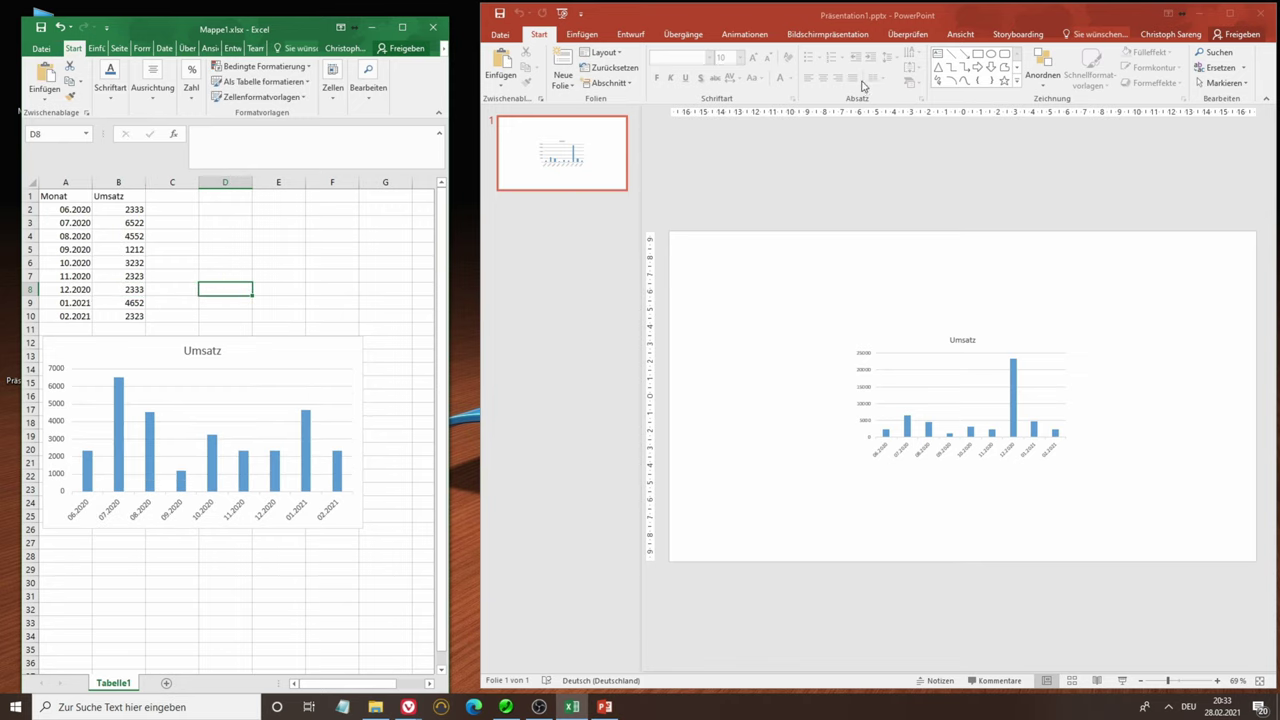
Refresh the slide's Umsatz chart with Daten aktualisieren under Diagrammtools > Entwurf
{"action": "left_click", "coordinate": [871, 67]}
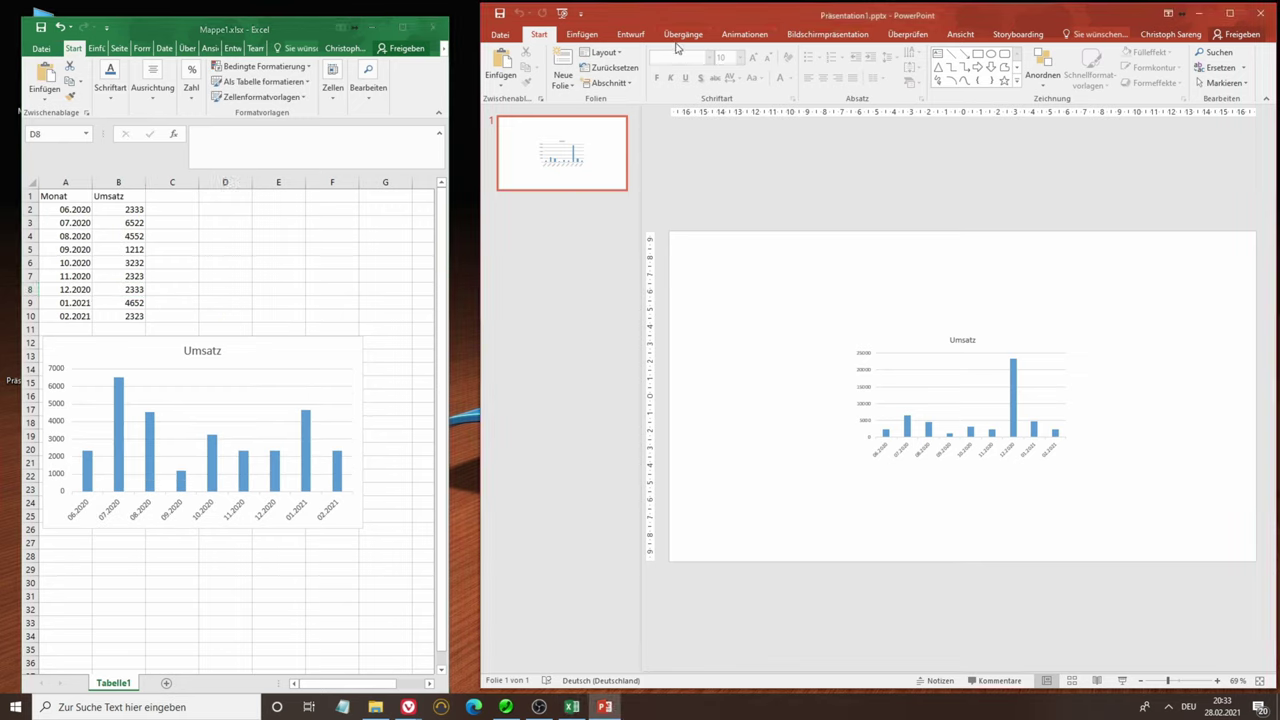
{"action": "left_click", "coordinate": [900, 333]}
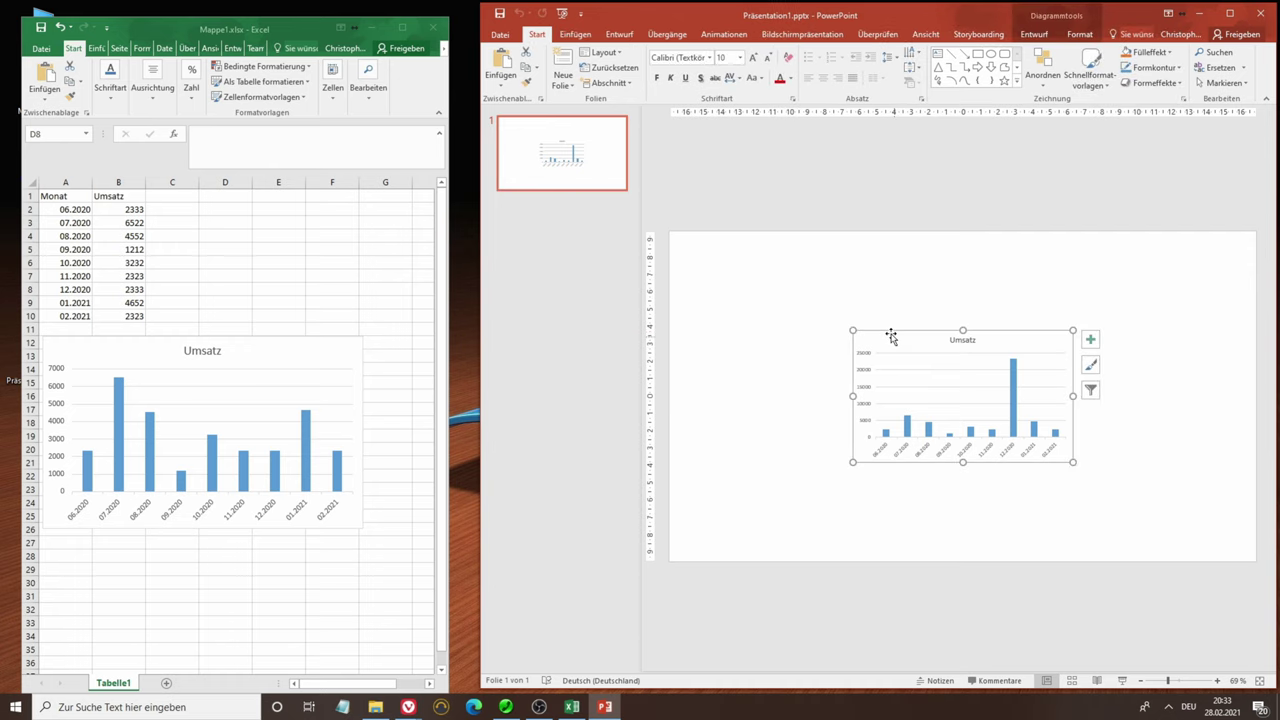
{"action": "left_click", "coordinate": [1080, 35]}
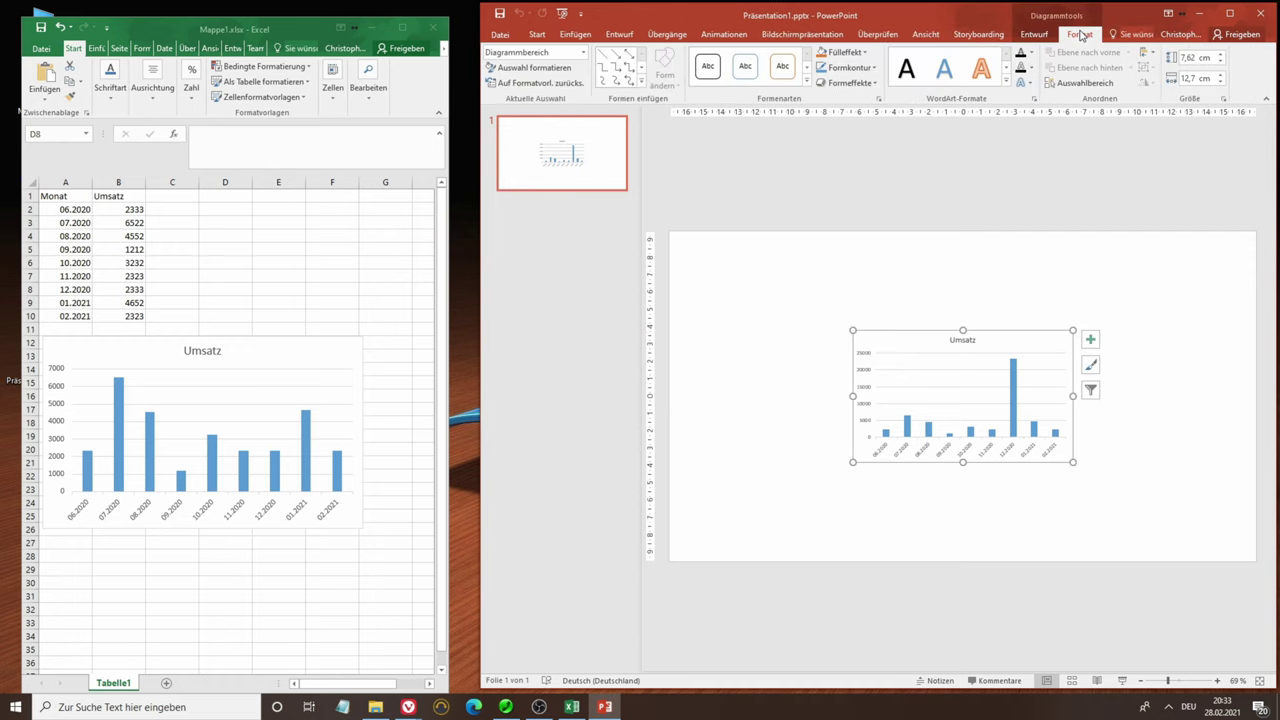
{"action": "left_click", "coordinate": [1034, 34]}
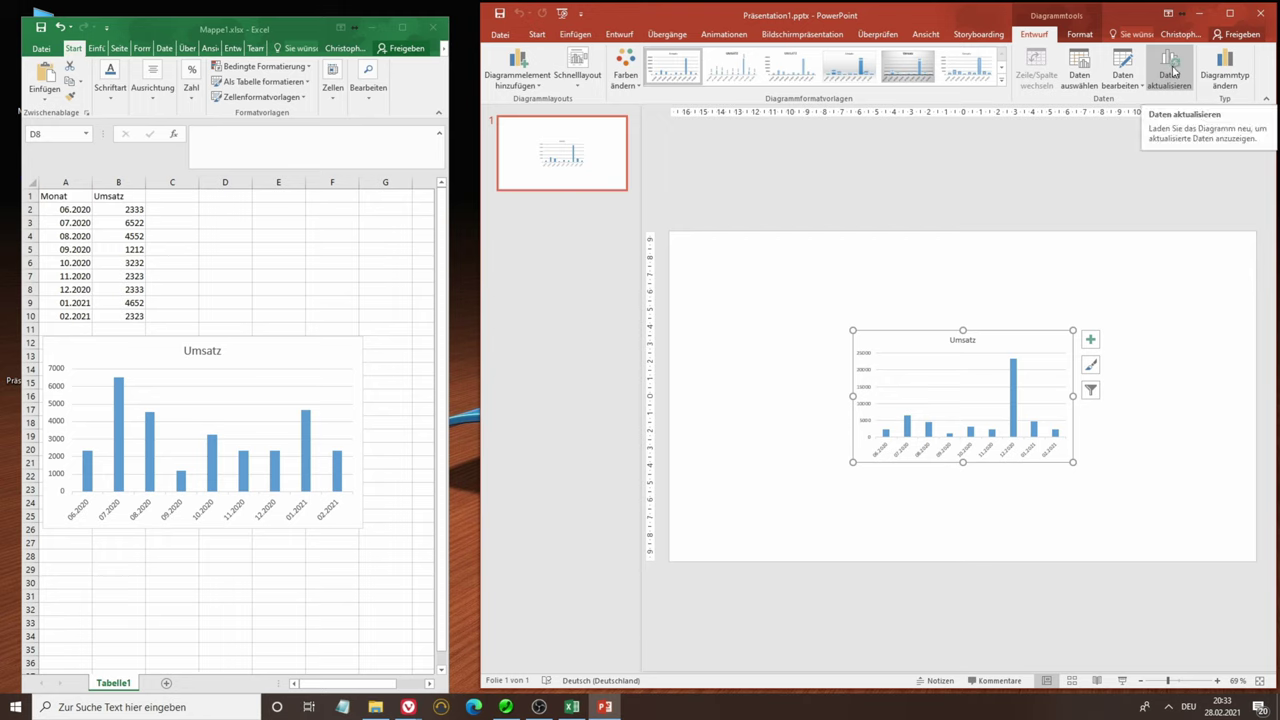
{"action": "left_click", "coordinate": [1173, 73]}
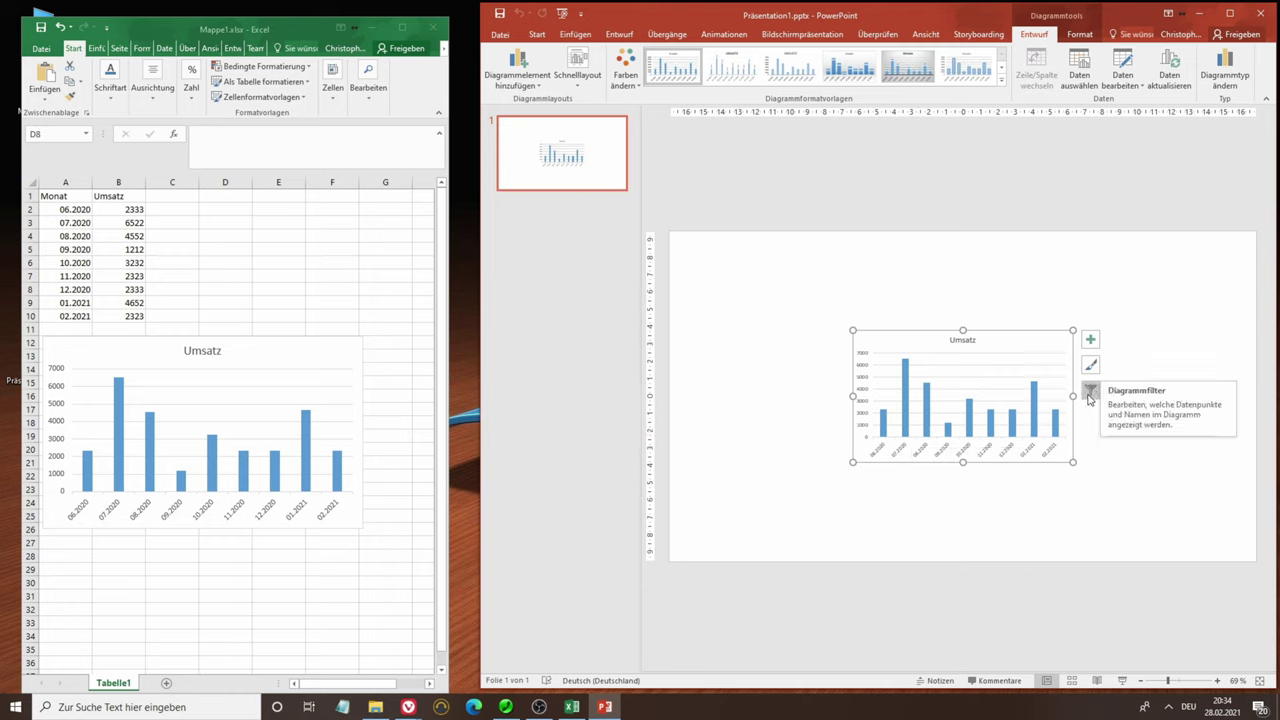
Delete the chart from the slide
{"action": "left_click", "coordinate": [950, 298]}
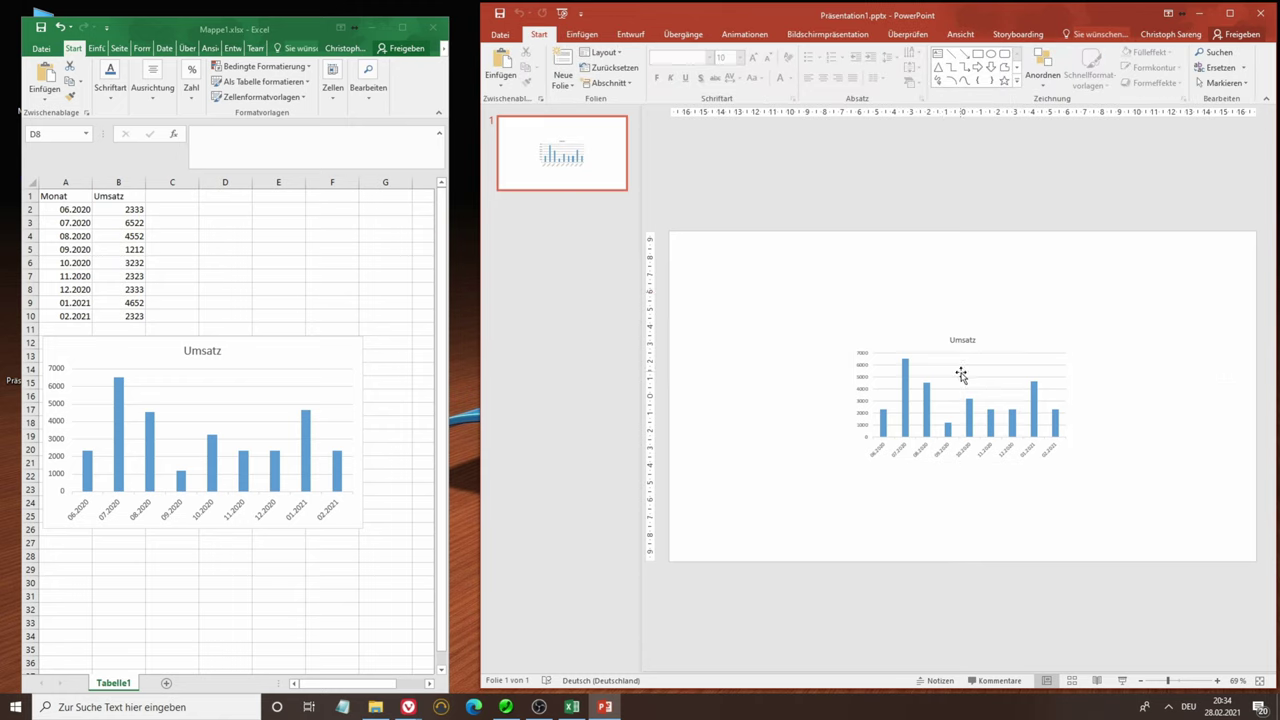
{"action": "left_click", "coordinate": [998, 341]}
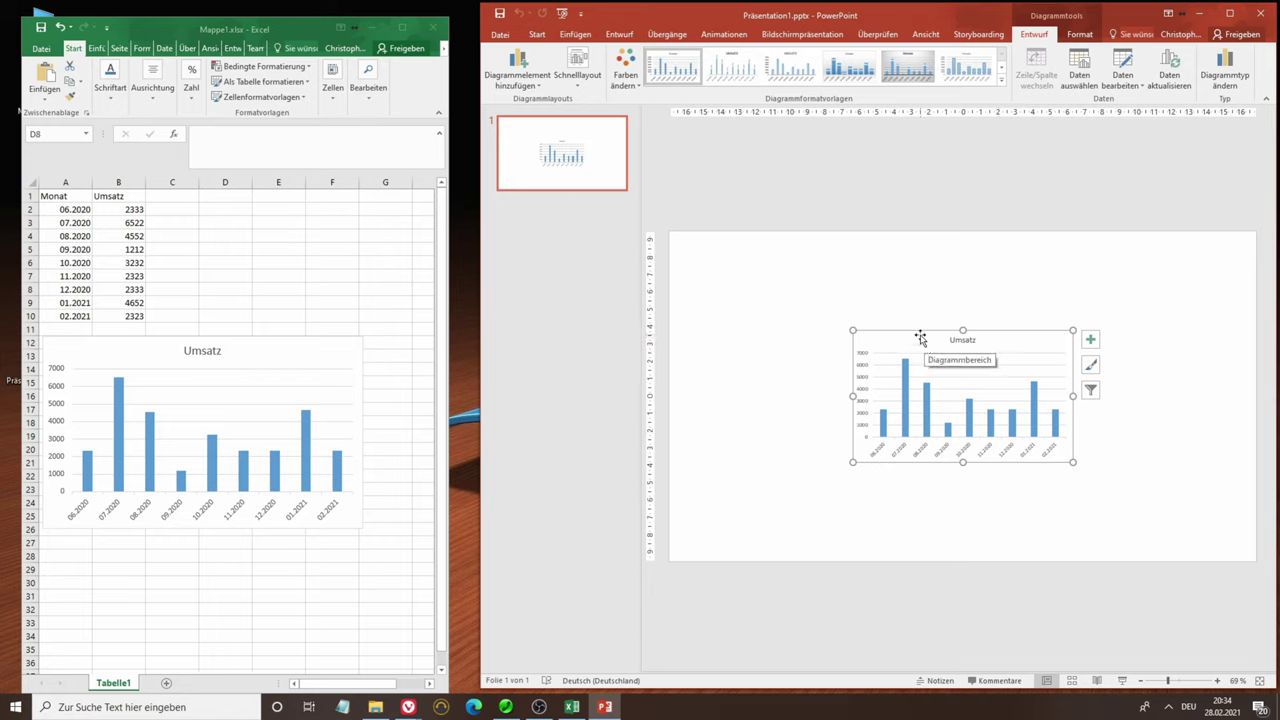
{"action": "key", "text": "Delete"}
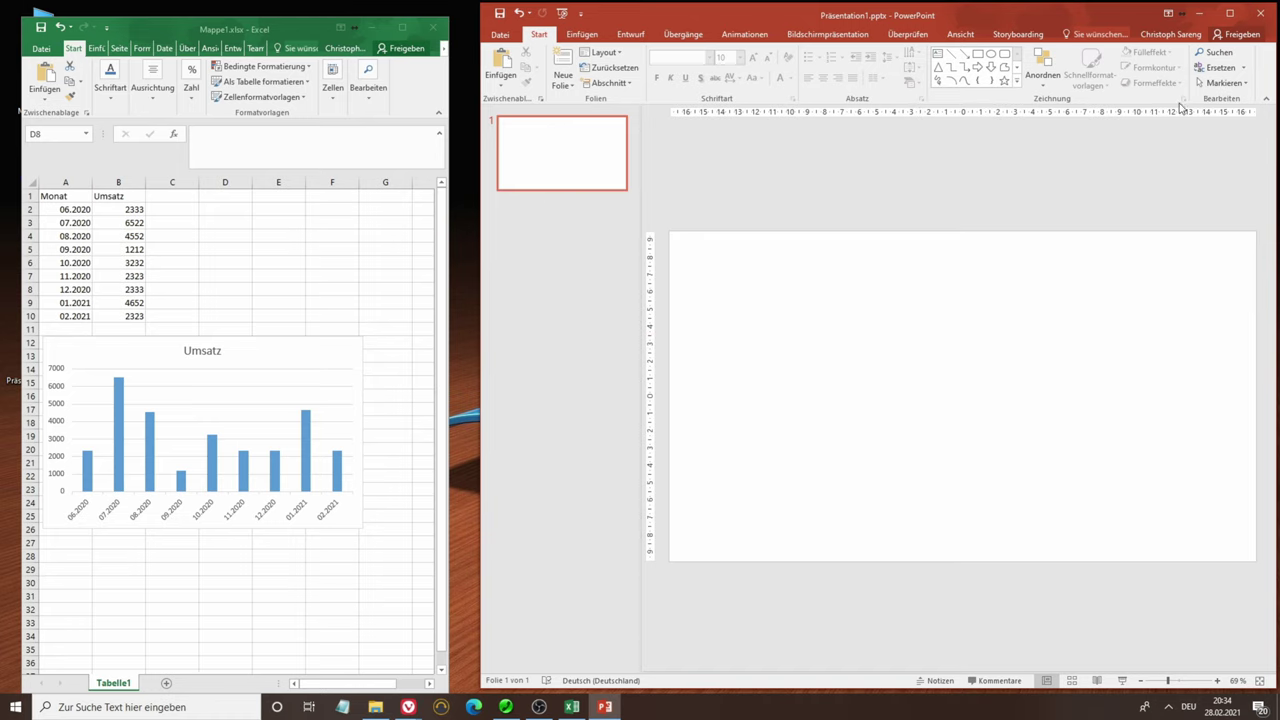
Close PowerPoint and Excel, choosing Nicht speichern for both
{"action": "left_click", "coordinate": [1260, 13]}
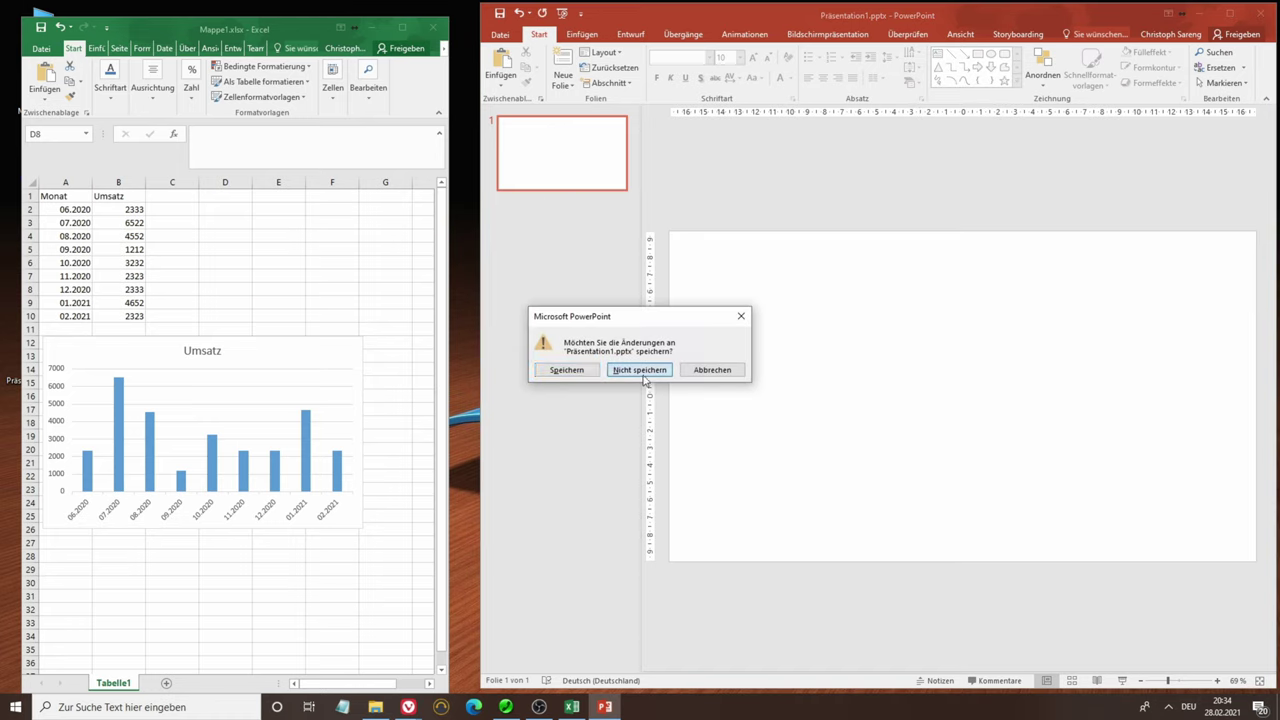
{"action": "left_click", "coordinate": [639, 370]}
{"action": "left_click", "coordinate": [433, 27]}
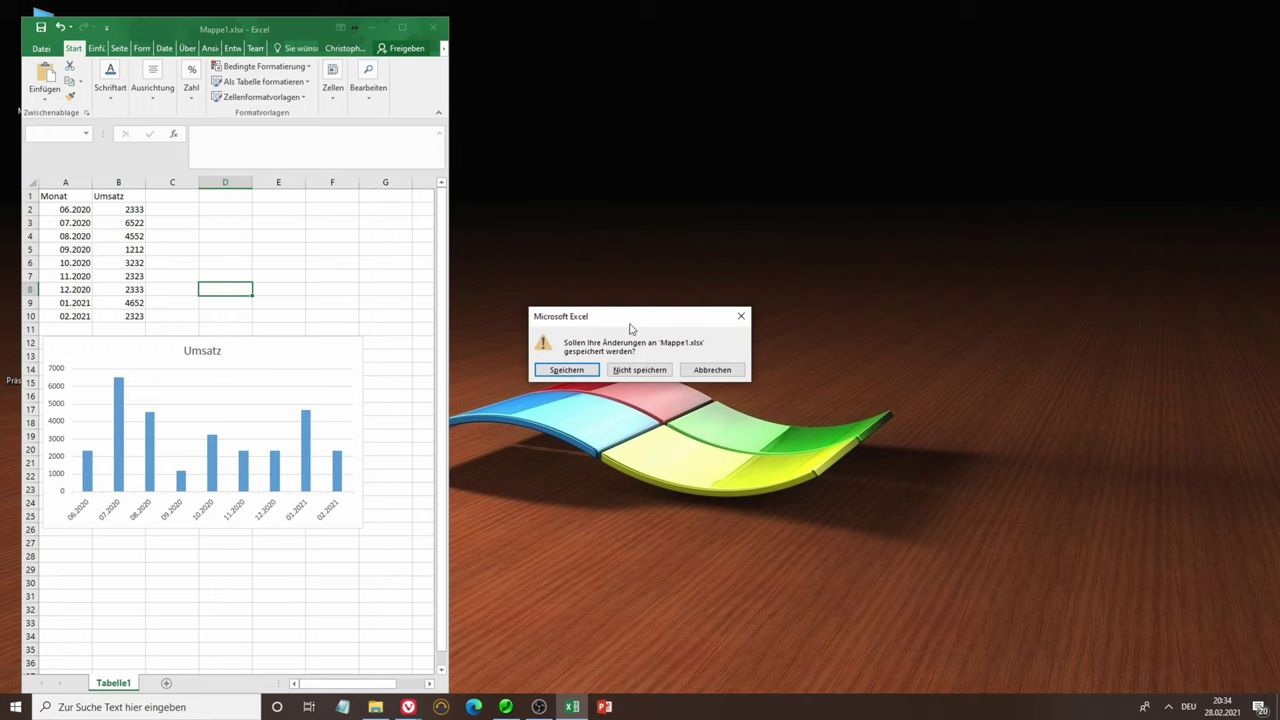
{"action": "left_click", "coordinate": [639, 370]}
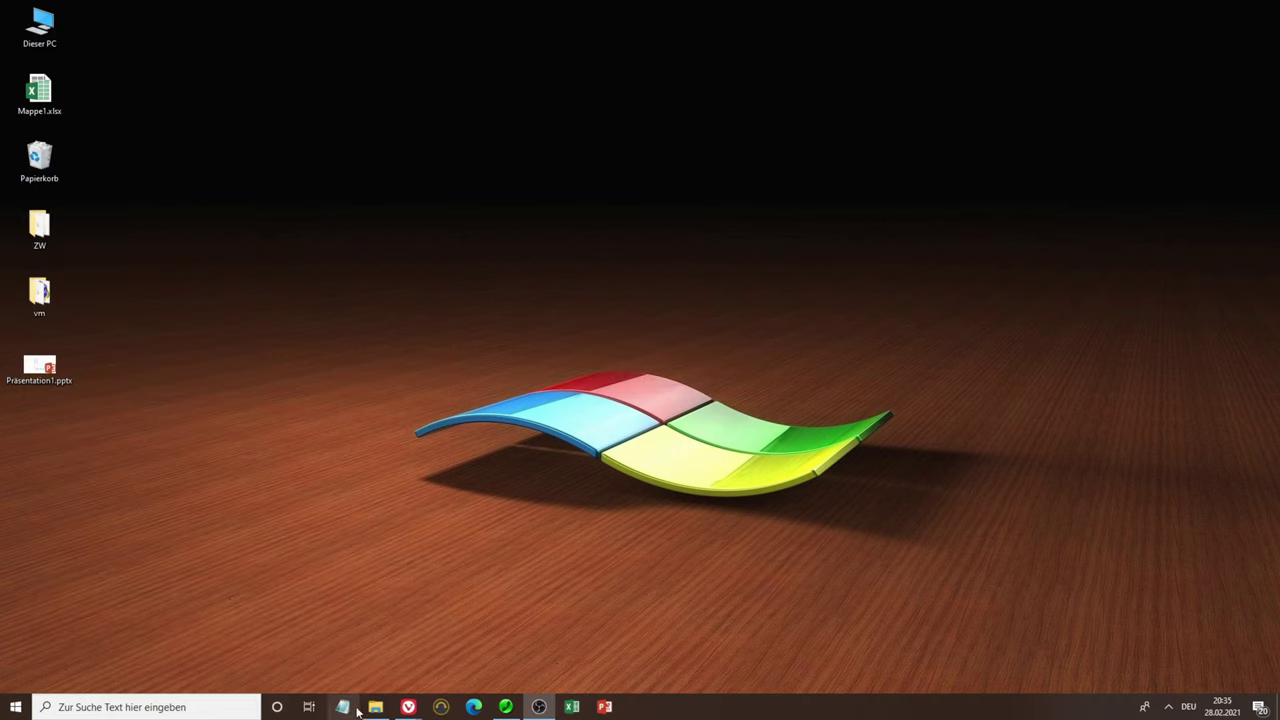
Delete Präsentation1.pptx and Mappe1.xlsx from the desktop, confirming each with Ja
{"action": "left_click", "coordinate": [36, 369]}
{"action": "key", "text": "Delete"}
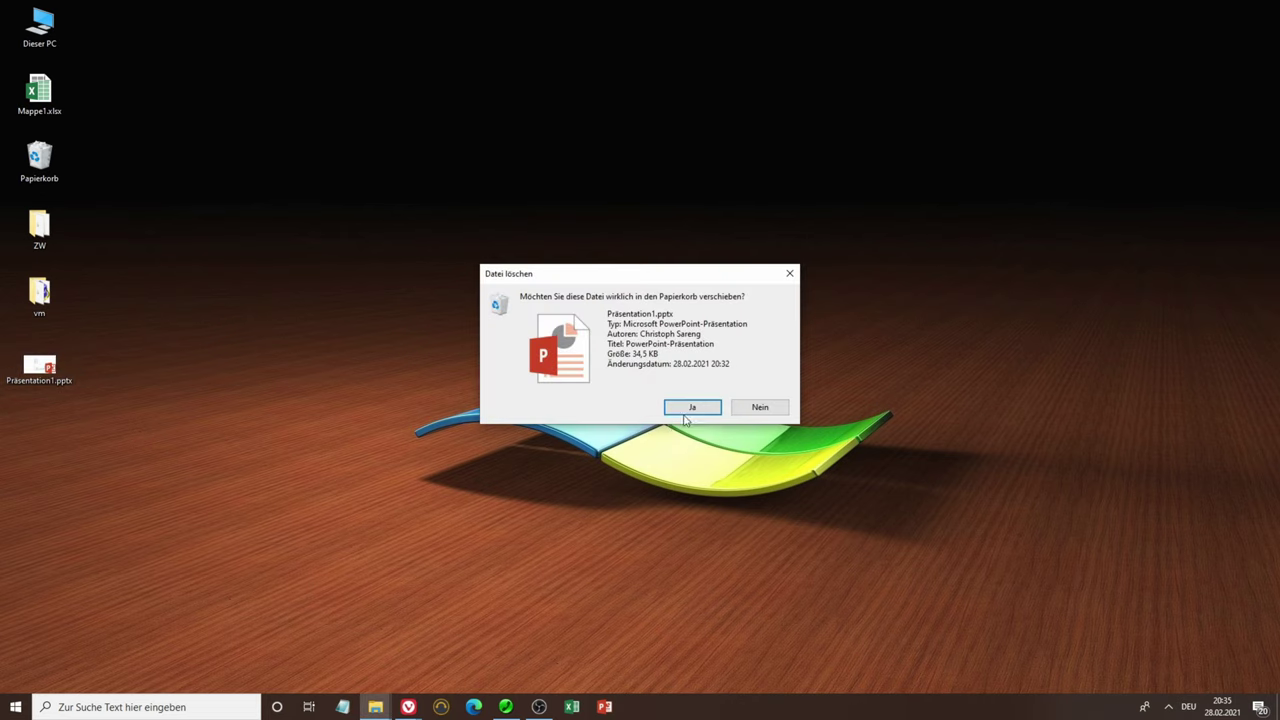
{"action": "left_click", "coordinate": [686, 419]}
{"action": "left_click", "coordinate": [40, 100]}
{"action": "key", "text": "Delete"}
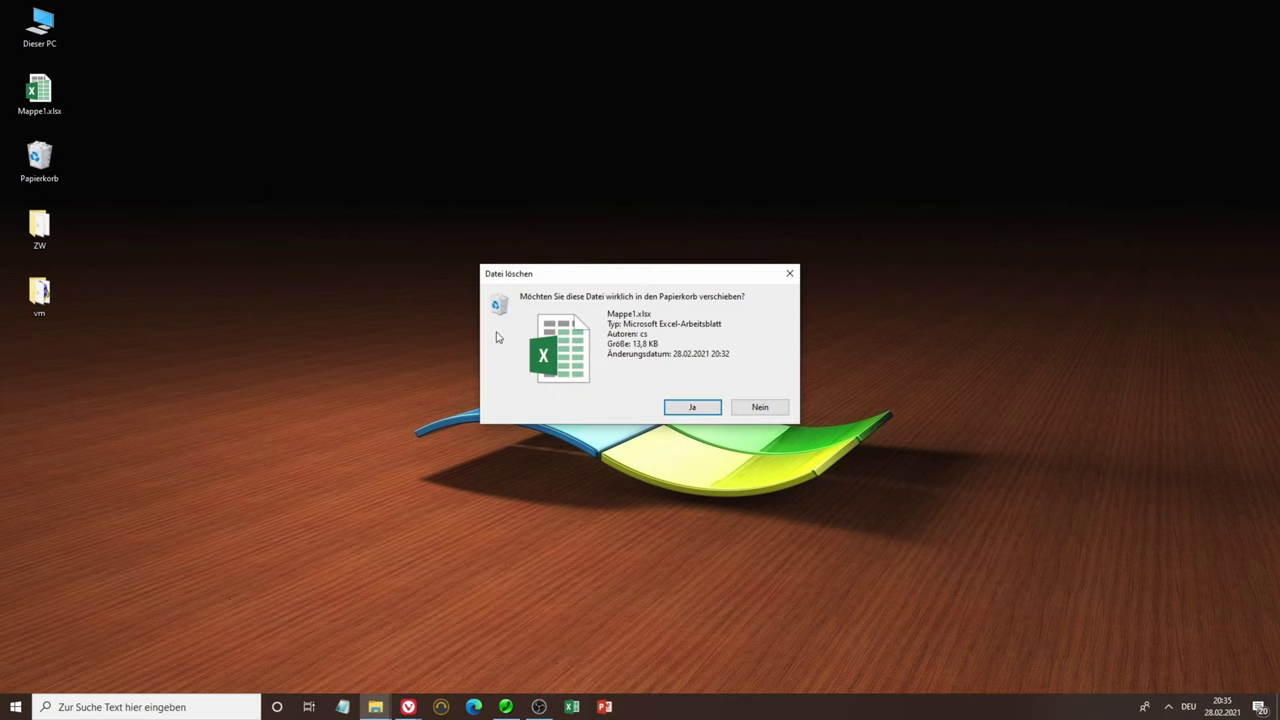
{"action": "left_click", "coordinate": [688, 409]}
Create a blank Excel workbook Mappe1 and a blank PowerPoint presentation Präsentation1
{"action": "left_click", "coordinate": [580, 697]}
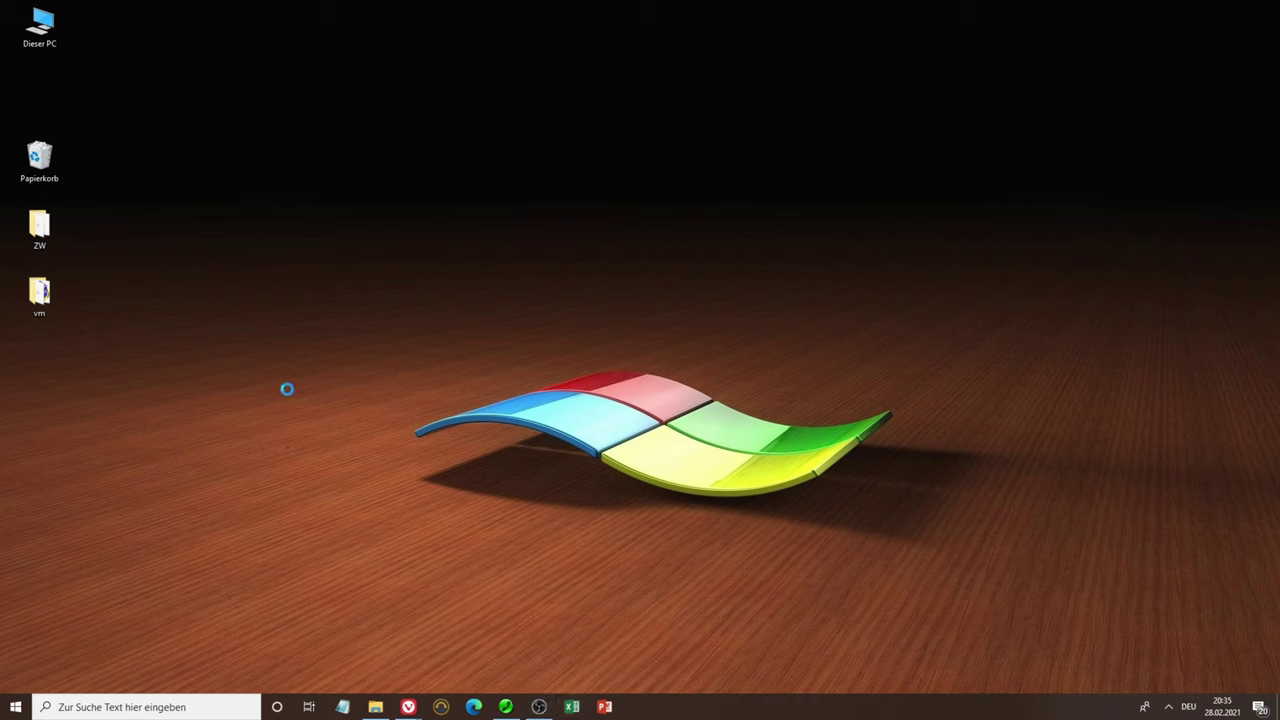
{"action": "right_click", "coordinate": [278, 346]}
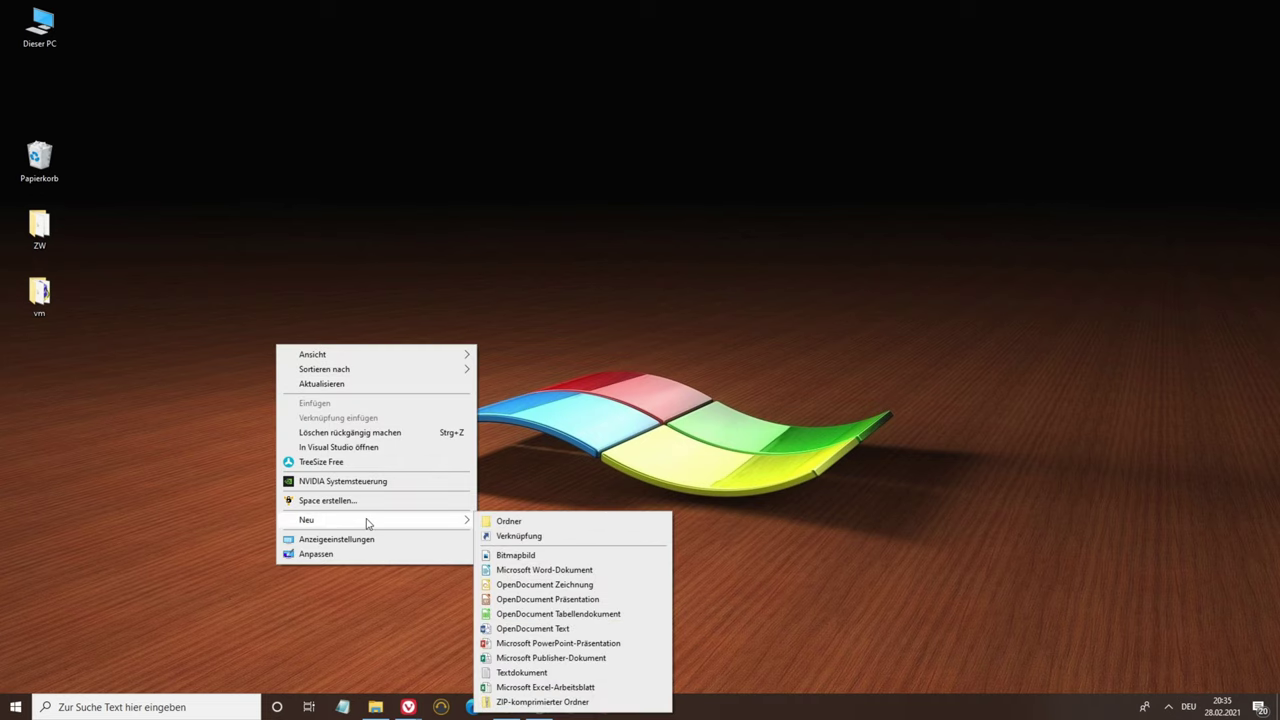
{"action": "left_click", "coordinate": [625, 433]}
{"action": "left_click", "coordinate": [571, 707]}
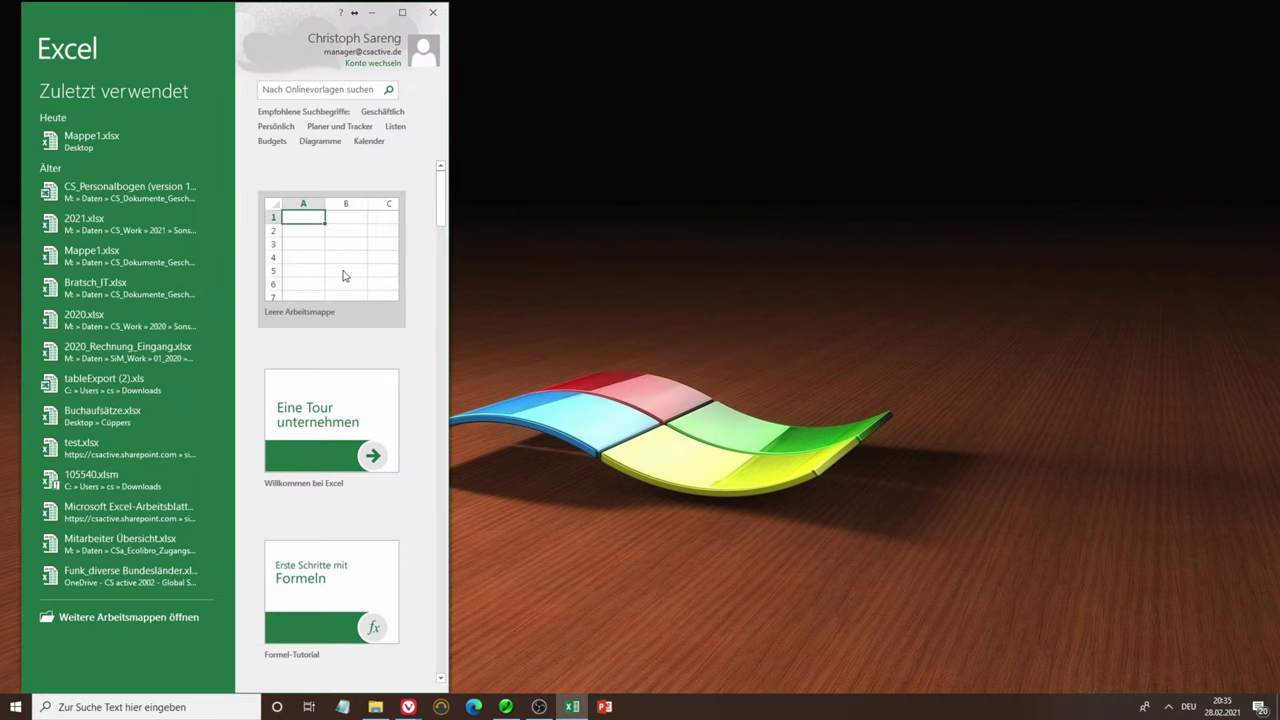
{"action": "left_click", "coordinate": [346, 277]}
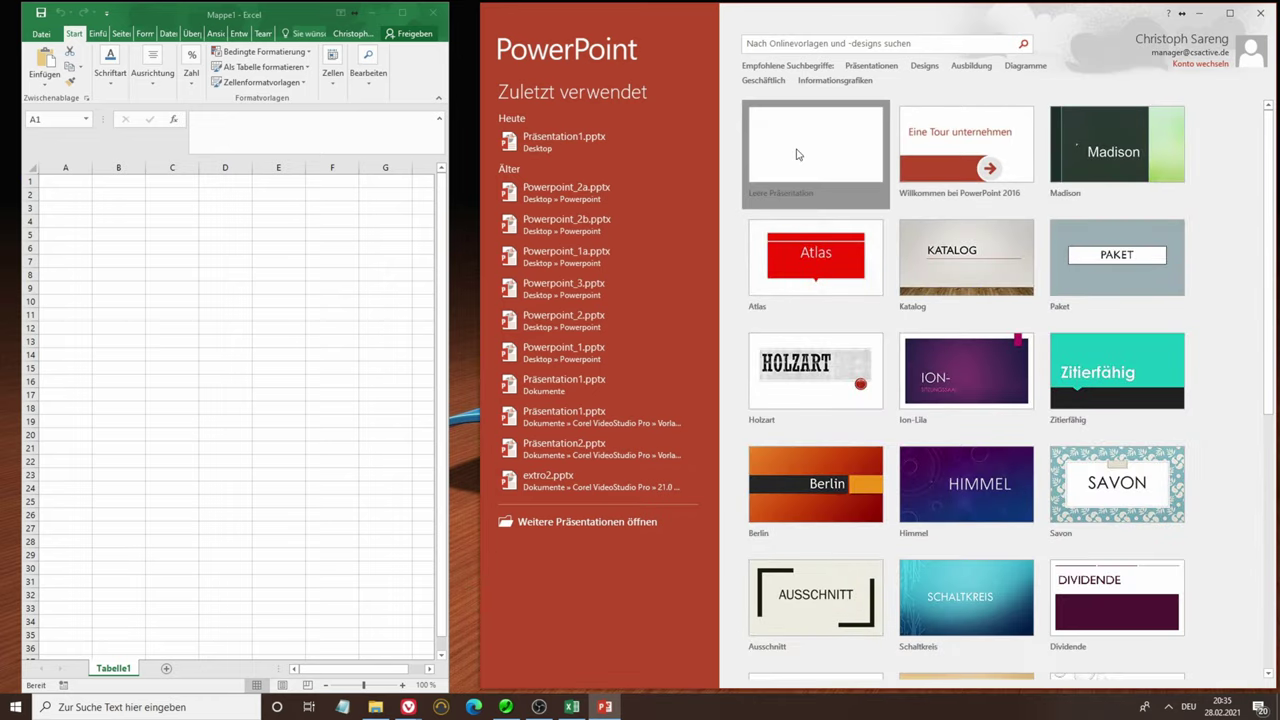
{"action": "left_click", "coordinate": [798, 154]}
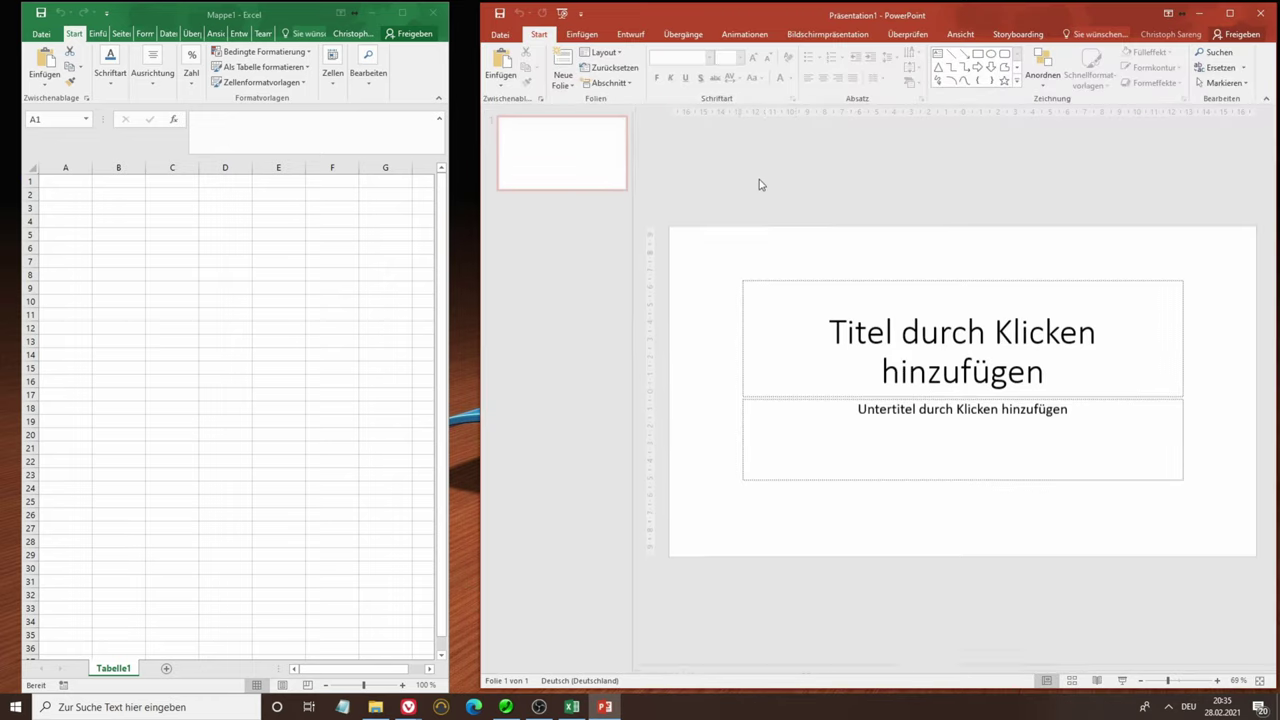
{"action": "left_click", "coordinate": [80, 177]}
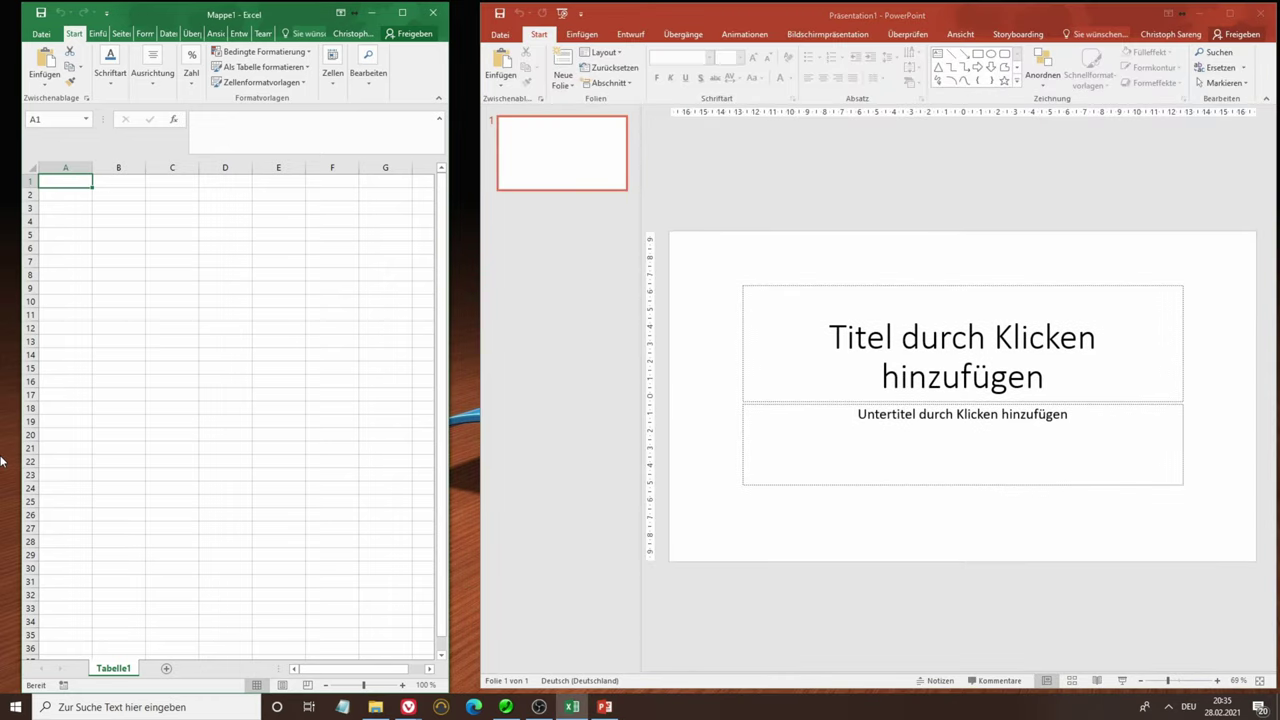
Enter headers monat and umsatz, then dates 01.06.2020 and 01.07.2020 filled down to A10
{"action": "type", "text": "monat"}
{"action": "key", "text": "Tab"}
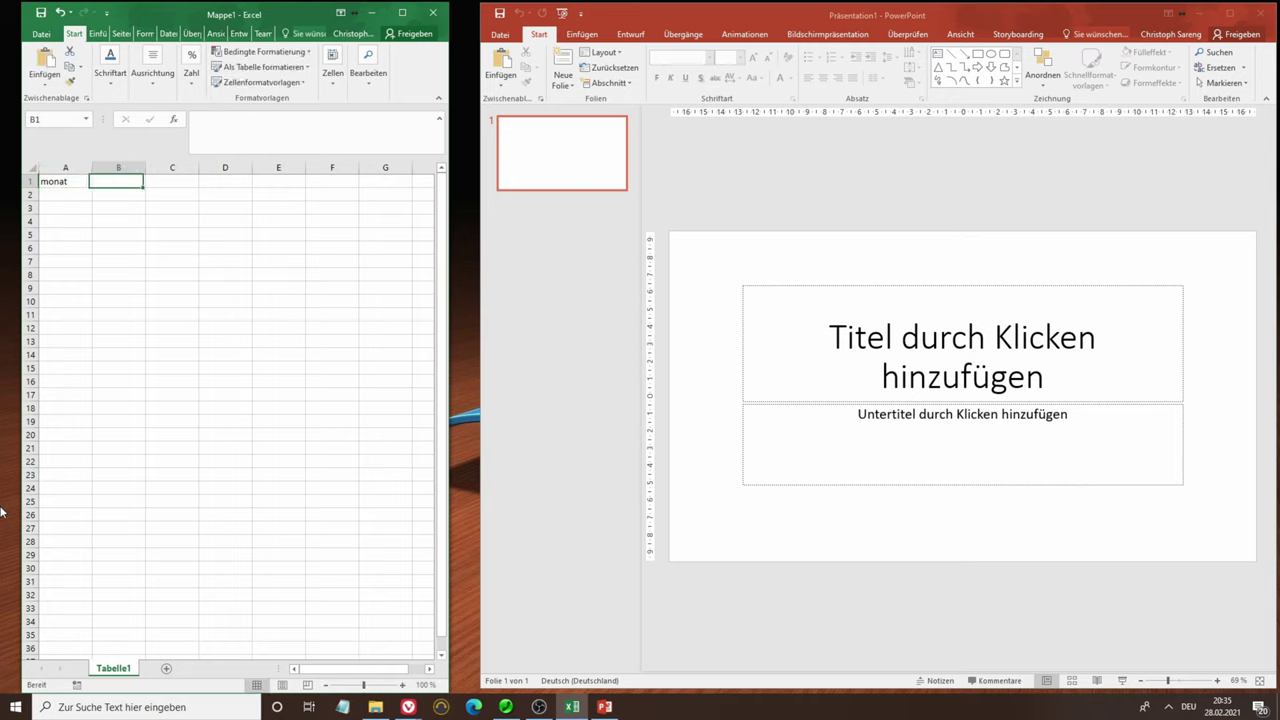
{"action": "type", "text": "umsatz"}
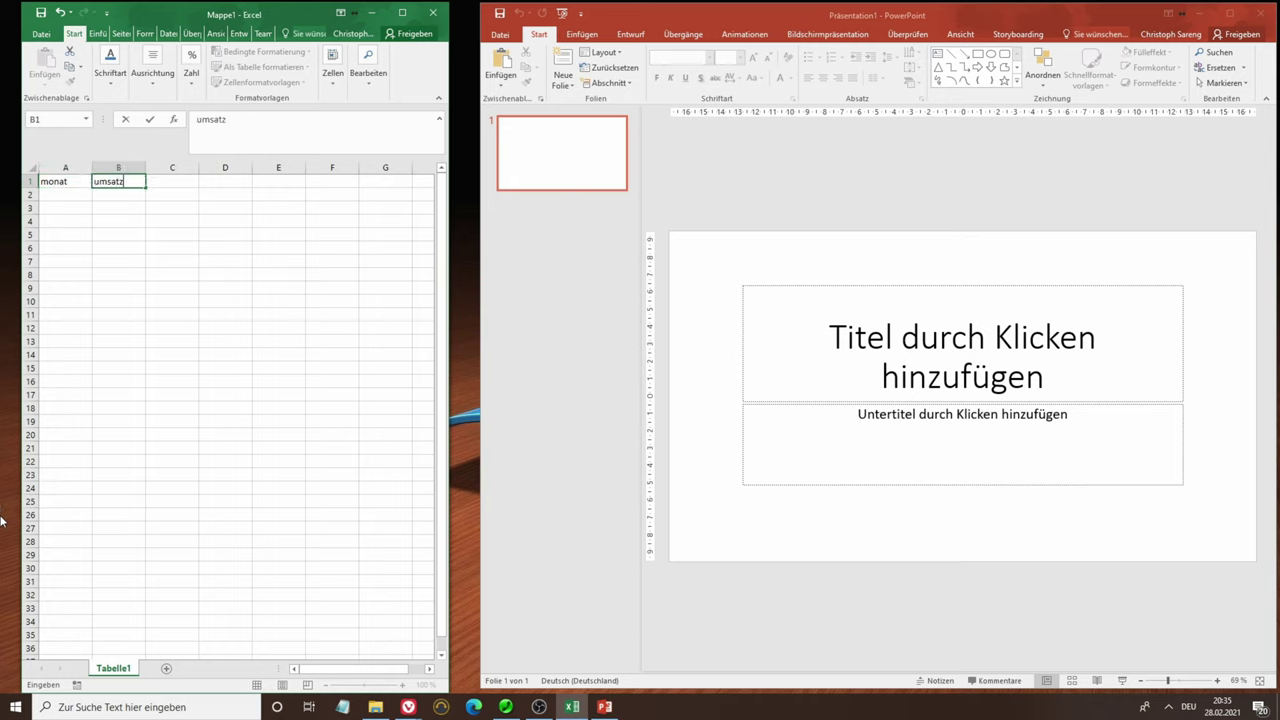
{"action": "left_click", "coordinate": [72, 195]}
{"action": "type", "text": "01.06.2020"}
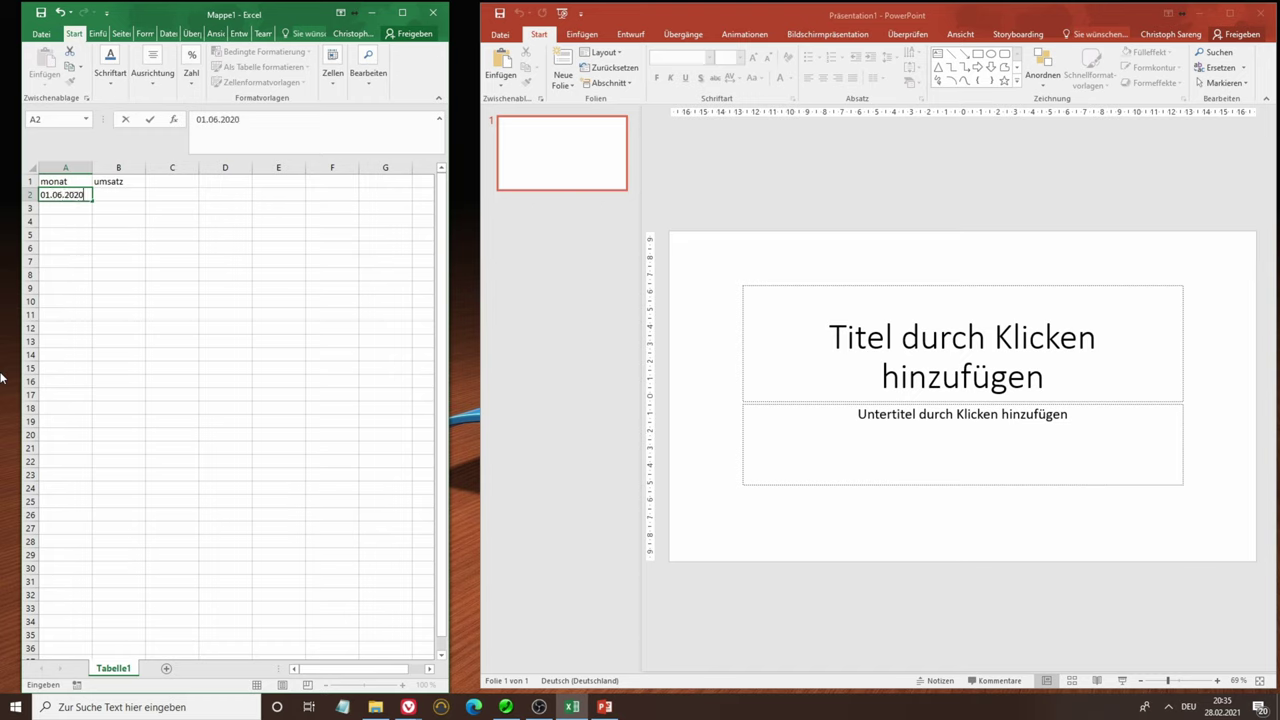
{"action": "key", "text": "Return"}
{"action": "type", "text": "01.07.2020"}
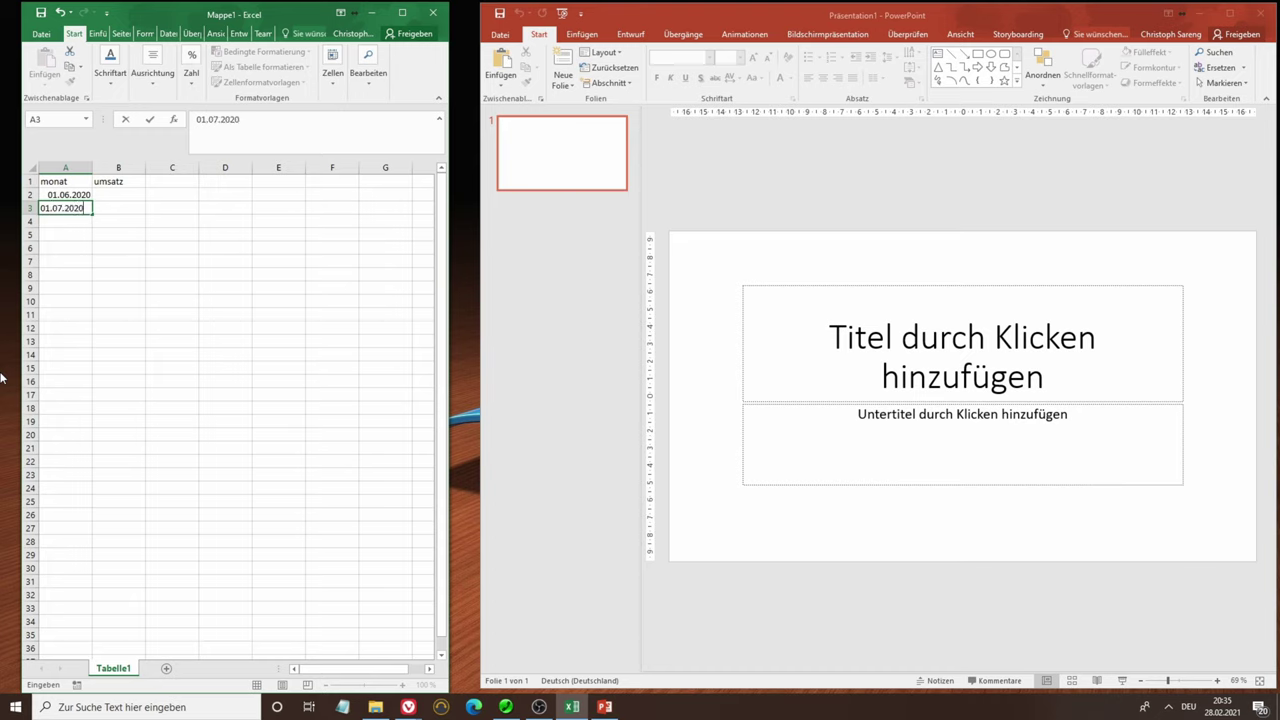
{"action": "key", "text": "Return"}
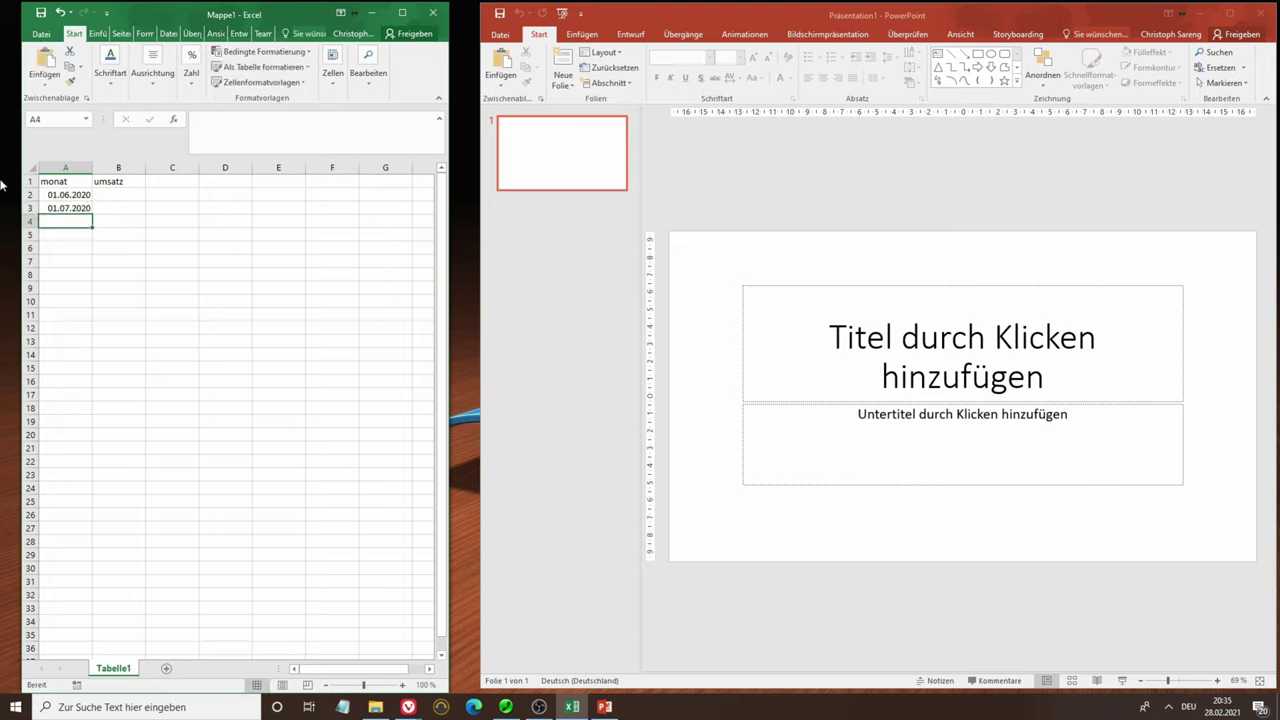
{"action": "mouse_move", "coordinate": [65, 195]}
{"action": "left_mouse_down"}
{"action": "mouse_move", "coordinate": [92, 228]}
{"action": "mouse_move", "coordinate": [92, 300]}
{"action": "left_mouse_up"}
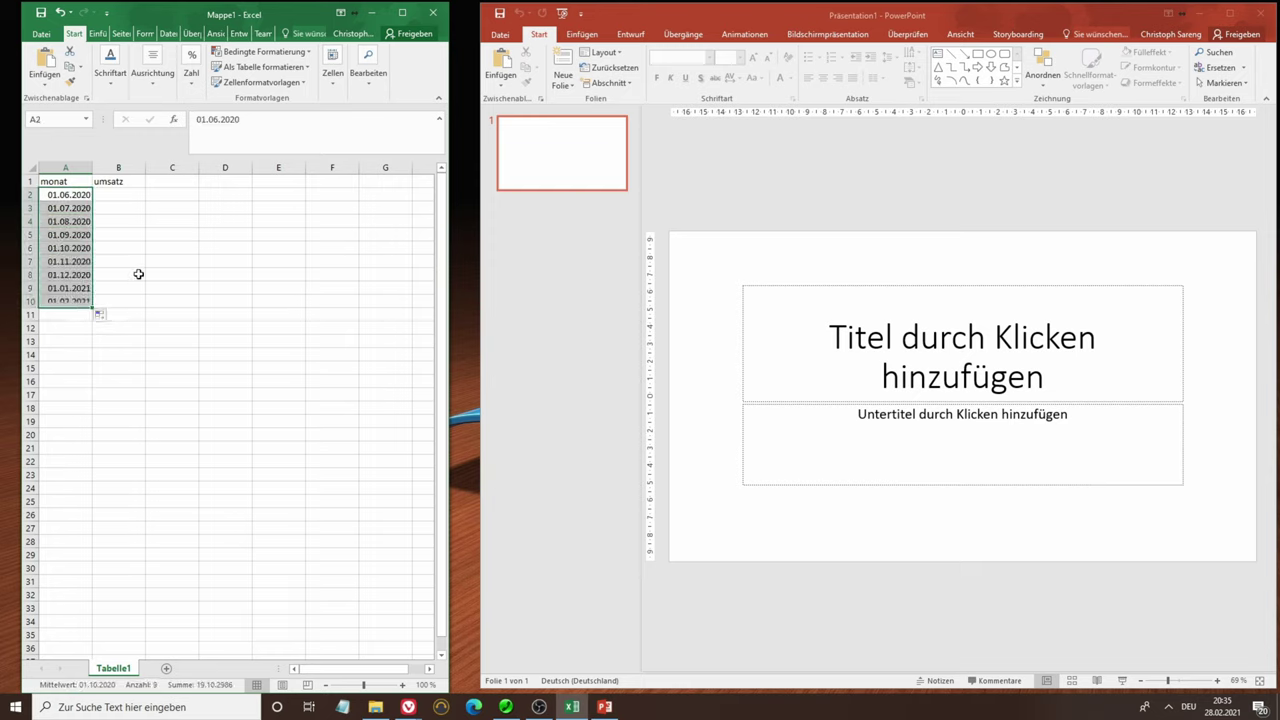
Apply the custom number format MM.JJJJ to the dates in column A
{"action": "right_click", "coordinate": [58, 203]}
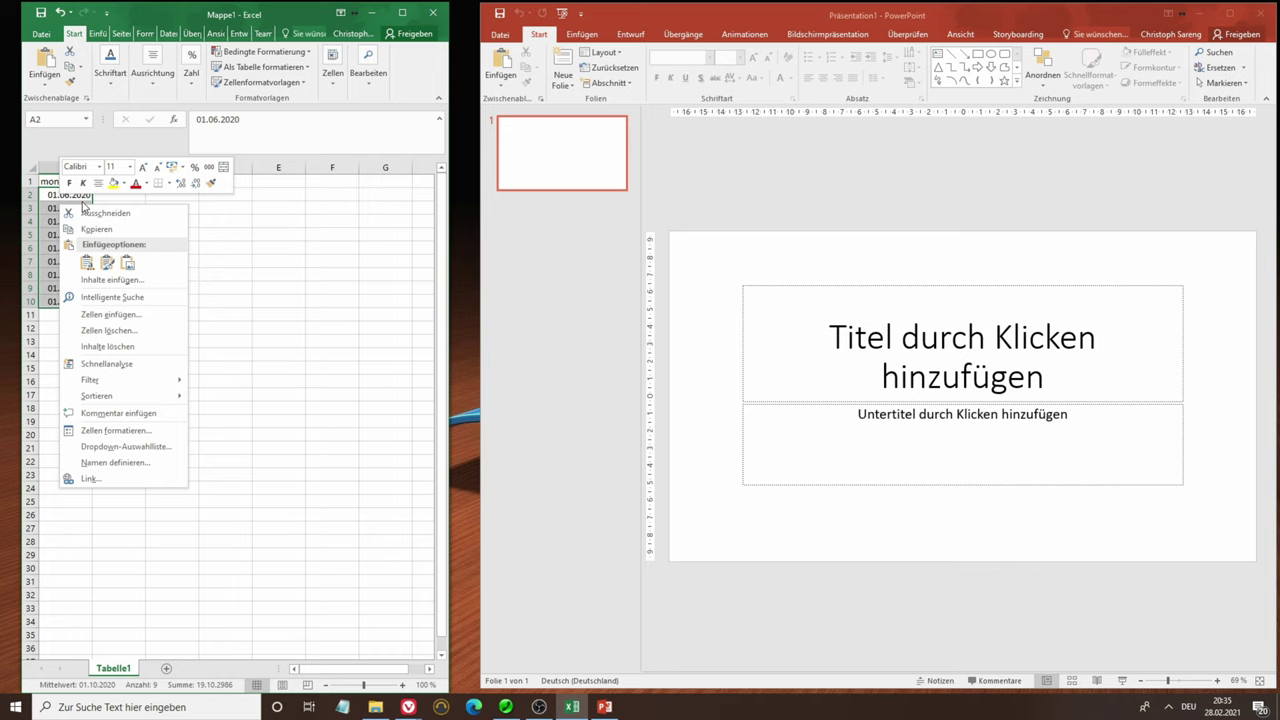
{"action": "left_click", "coordinate": [149, 431]}
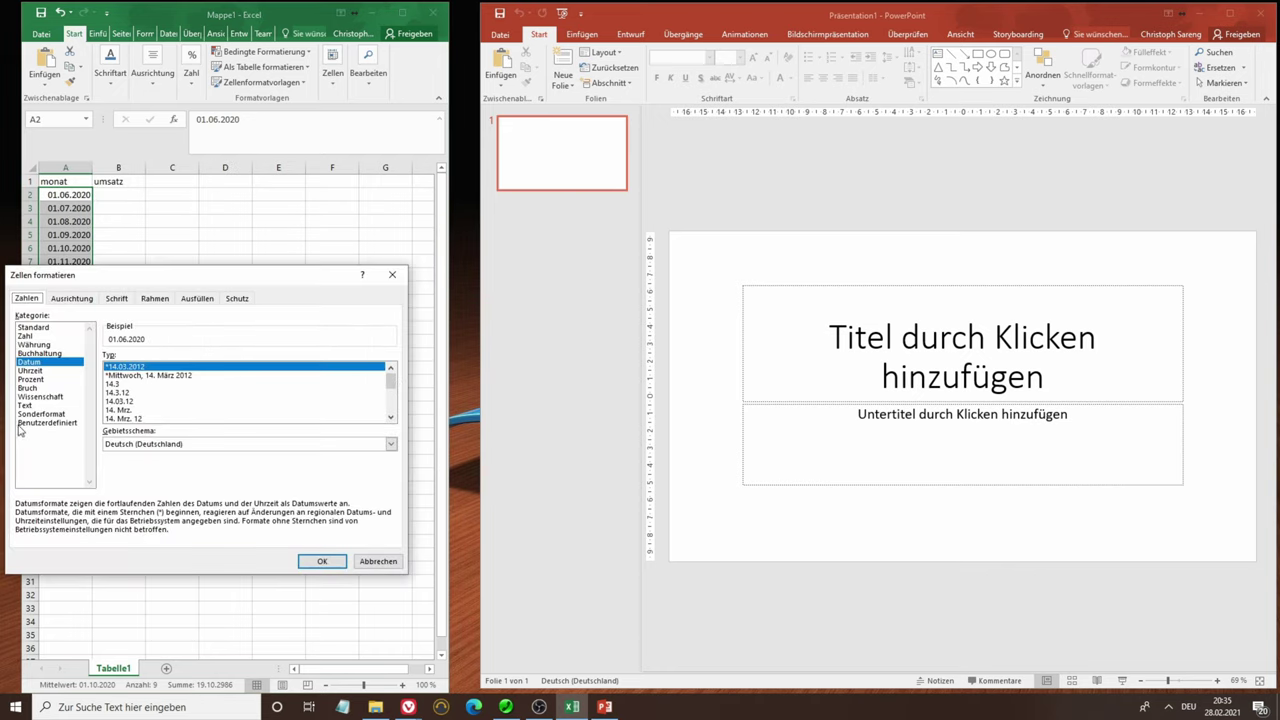
{"action": "left_click", "coordinate": [44, 423]}
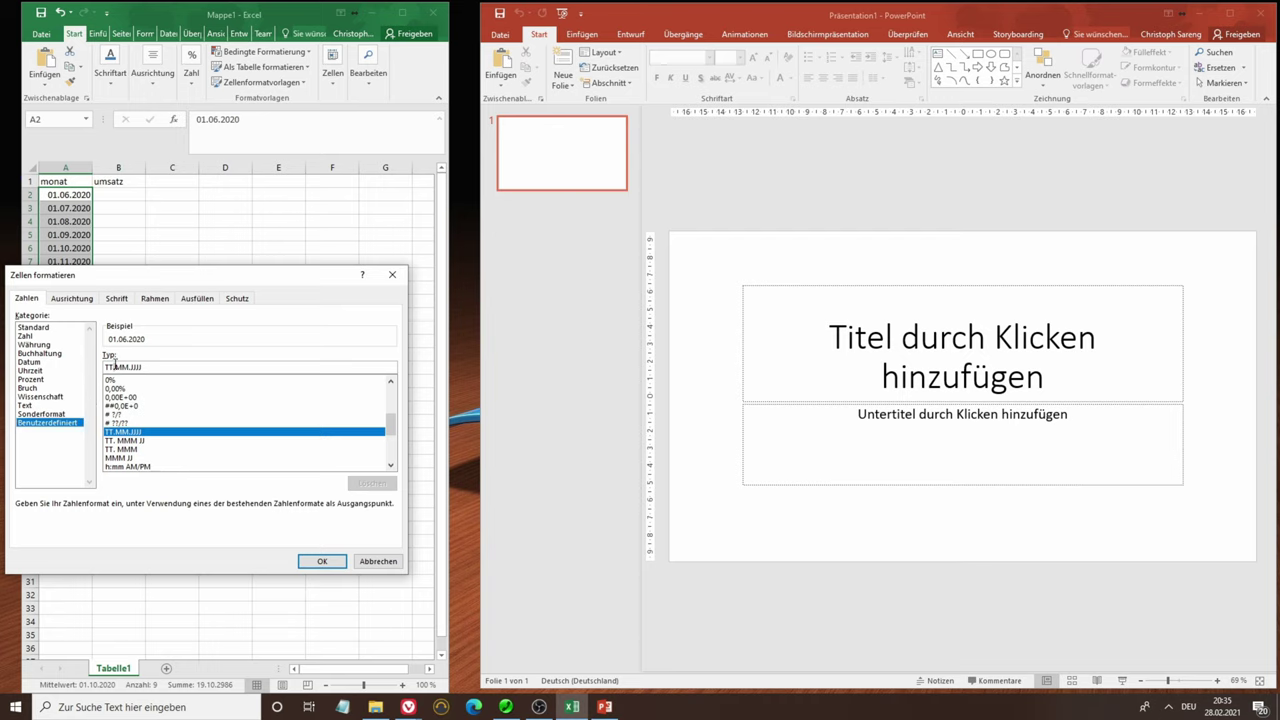
{"action": "key", "text": "Delete"}
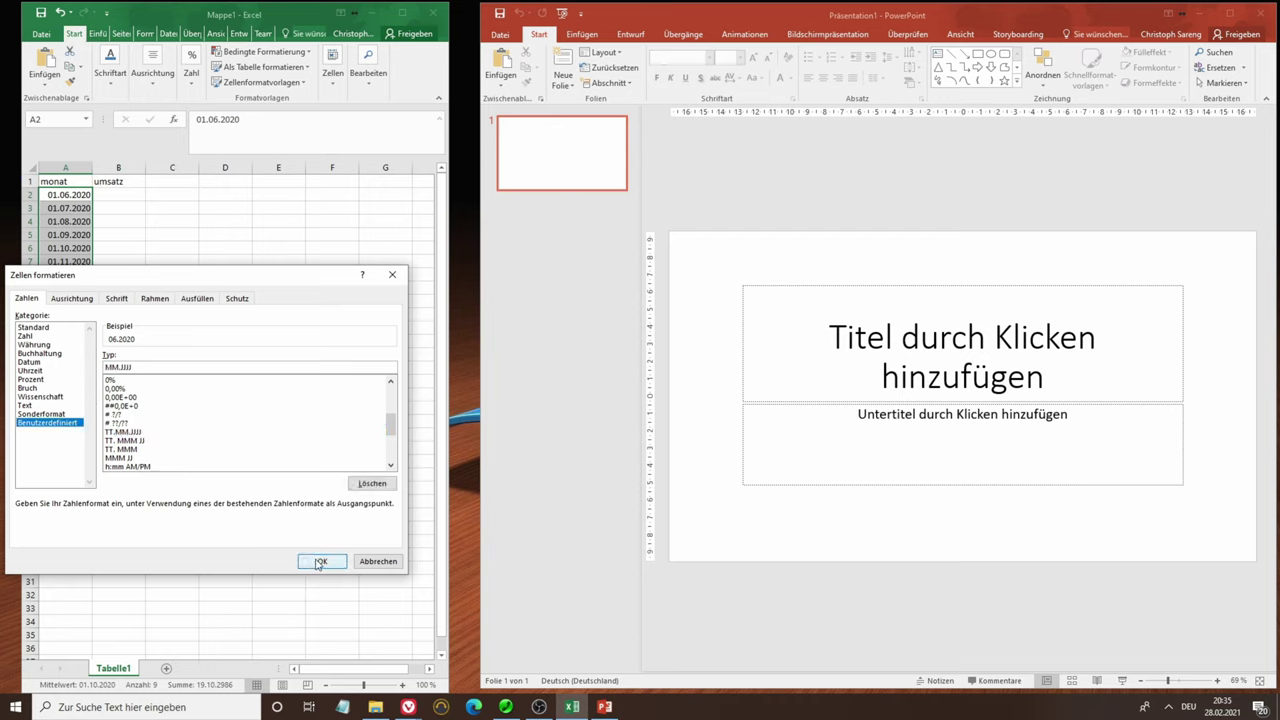
{"action": "left_click", "coordinate": [321, 561]}
{"action": "left_click", "coordinate": [128, 192]}
Enter sales 2323, 3133 and 23323 for 06–08.2020, and 3233 for 09.2020
{"action": "type", "text": "w"}
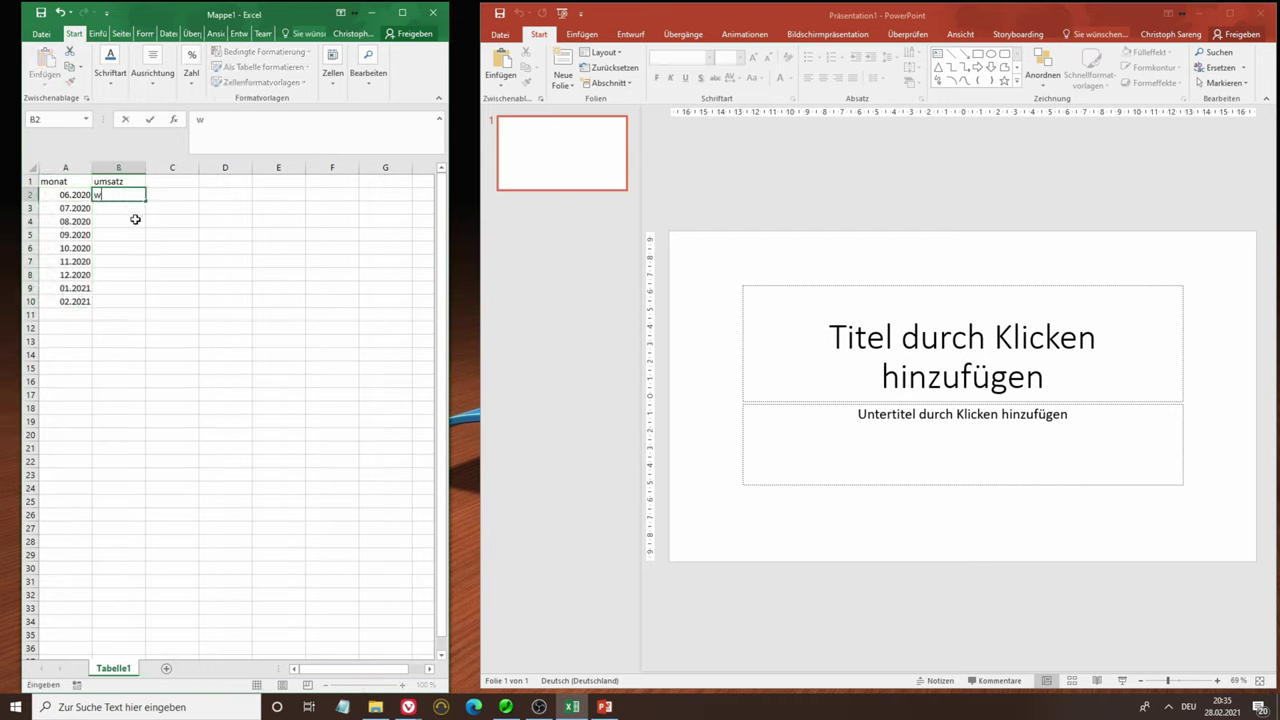
{"action": "type", "text": "2323"}
{"action": "key", "text": "Return"}
{"action": "type", "text": "3133"}
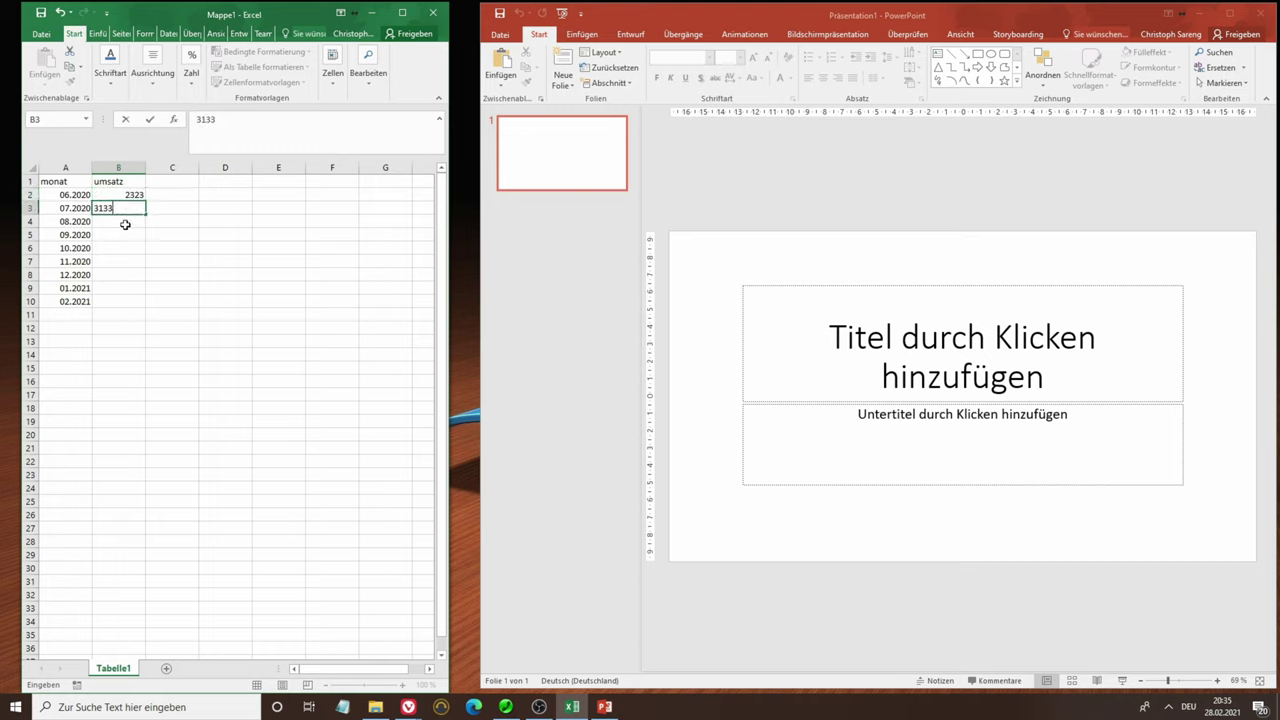
{"action": "key", "text": "Return"}
{"action": "type", "text": "23323"}
{"action": "key", "text": "Return"}
{"action": "type", "text": "213123"}
{"action": "key", "text": "Return"}
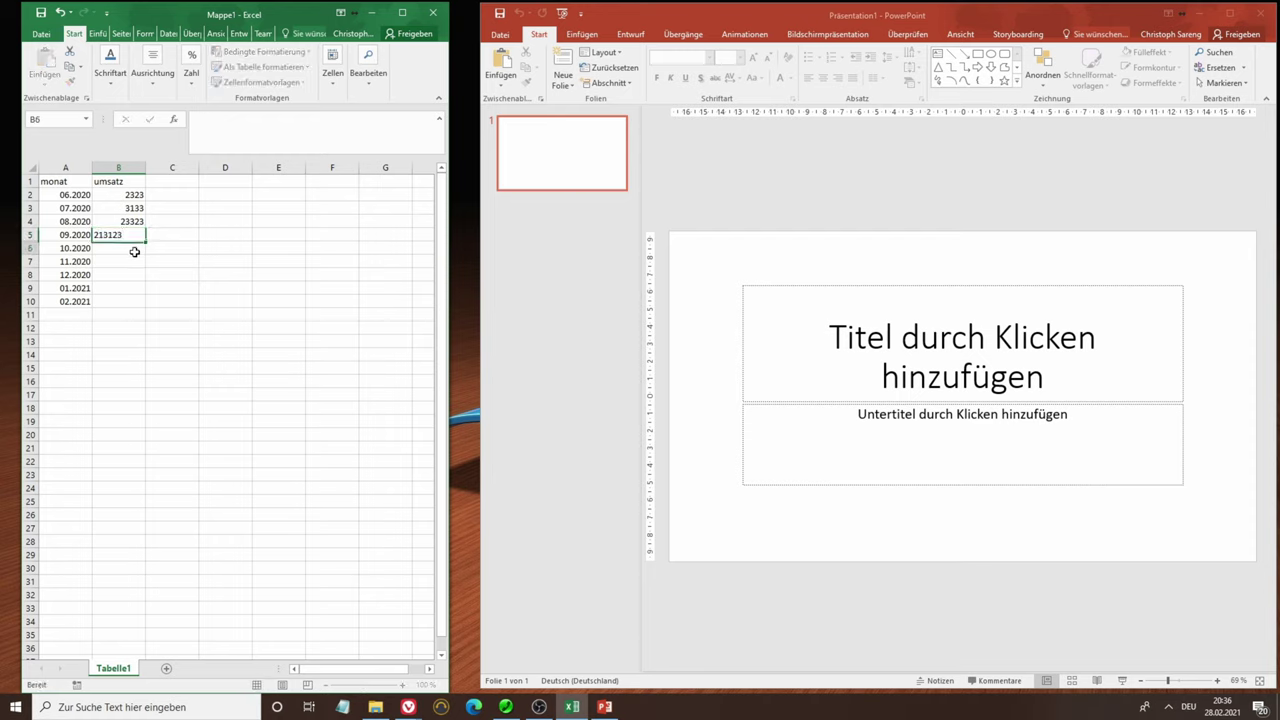
{"action": "key", "text": "Up"}
{"action": "key", "text": "BackSpace"}
{"action": "type", "text": "3233"}
Enter 233223 for 11.2020, then 232323, 2323 and 2332 for 12.2020 through 02.2021
{"action": "left_click", "coordinate": [127, 260]}
{"action": "type", "text": "233223"}
{"action": "left_click", "coordinate": [127, 250]}
{"action": "type", "text": "233223"}
{"action": "left_click", "coordinate": [132, 280]}
{"action": "type", "text": "232323"}
{"action": "left_click", "coordinate": [131, 290]}
{"action": "type", "text": "2323"}
{"action": "left_click", "coordinate": [130, 301]}
{"action": "type", "text": "2332"}
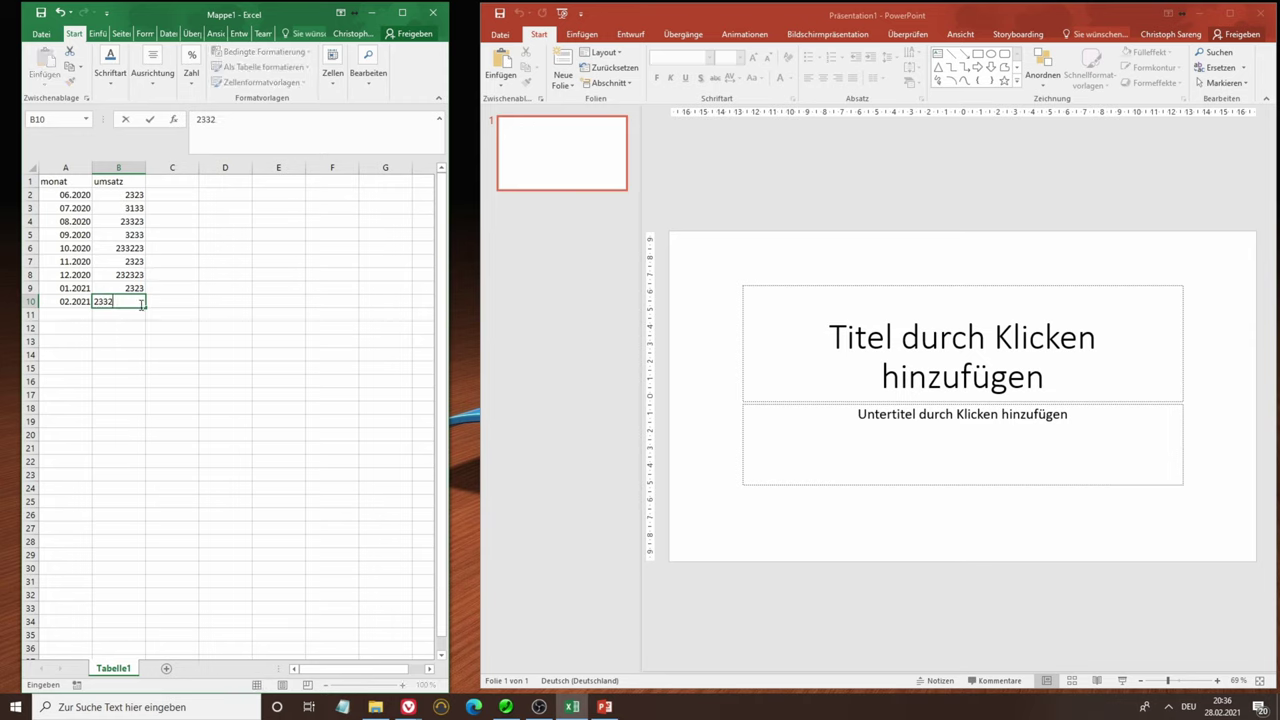
{"action": "left_click", "coordinate": [148, 325]}
{"action": "left_click", "coordinate": [79, 329]}
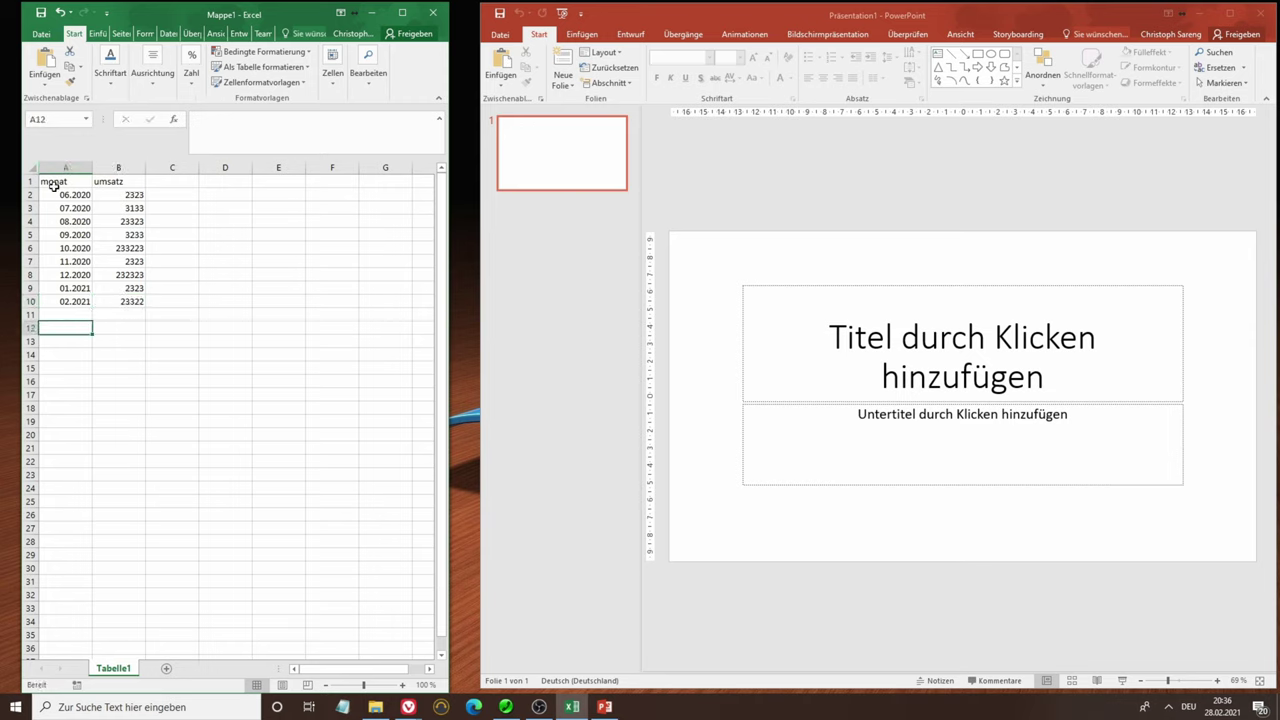
Insert a clustered column chart of A1:B10 in Excel and copy it
{"action": "left_click_drag", "start_coordinate": [54, 185], "coordinate": [132, 302]}
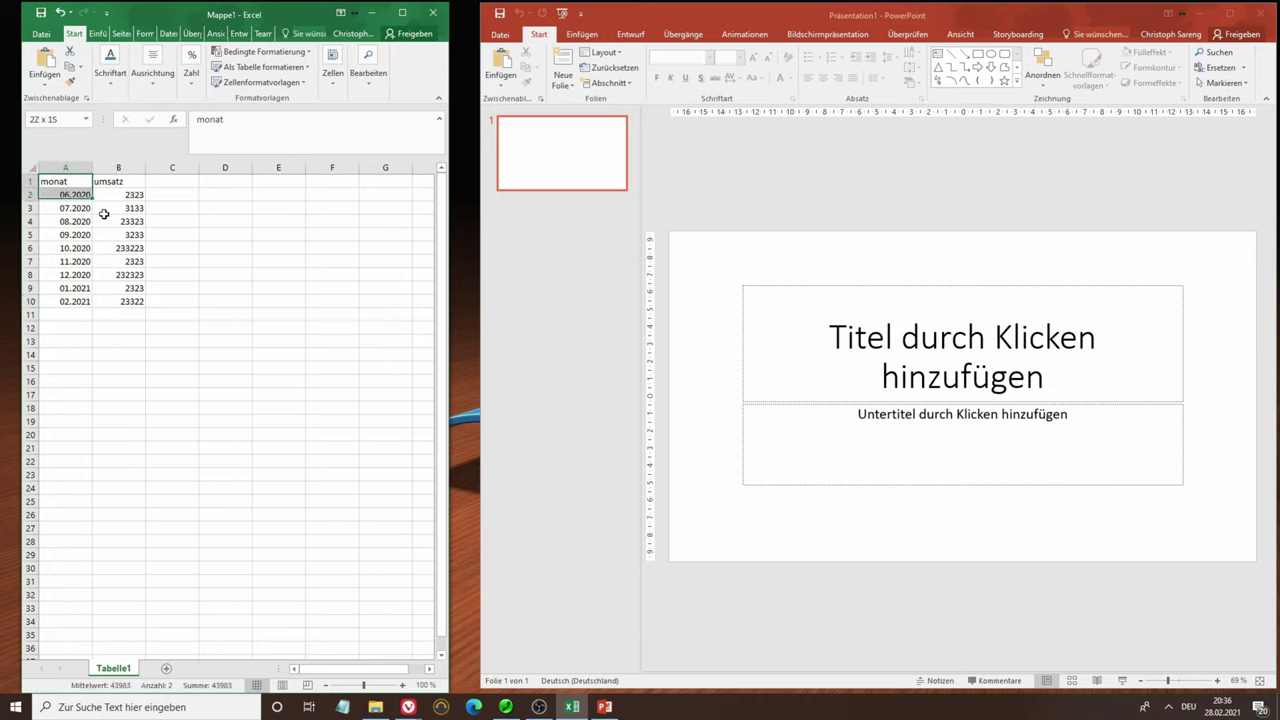
{"action": "left_click", "coordinate": [97, 33]}
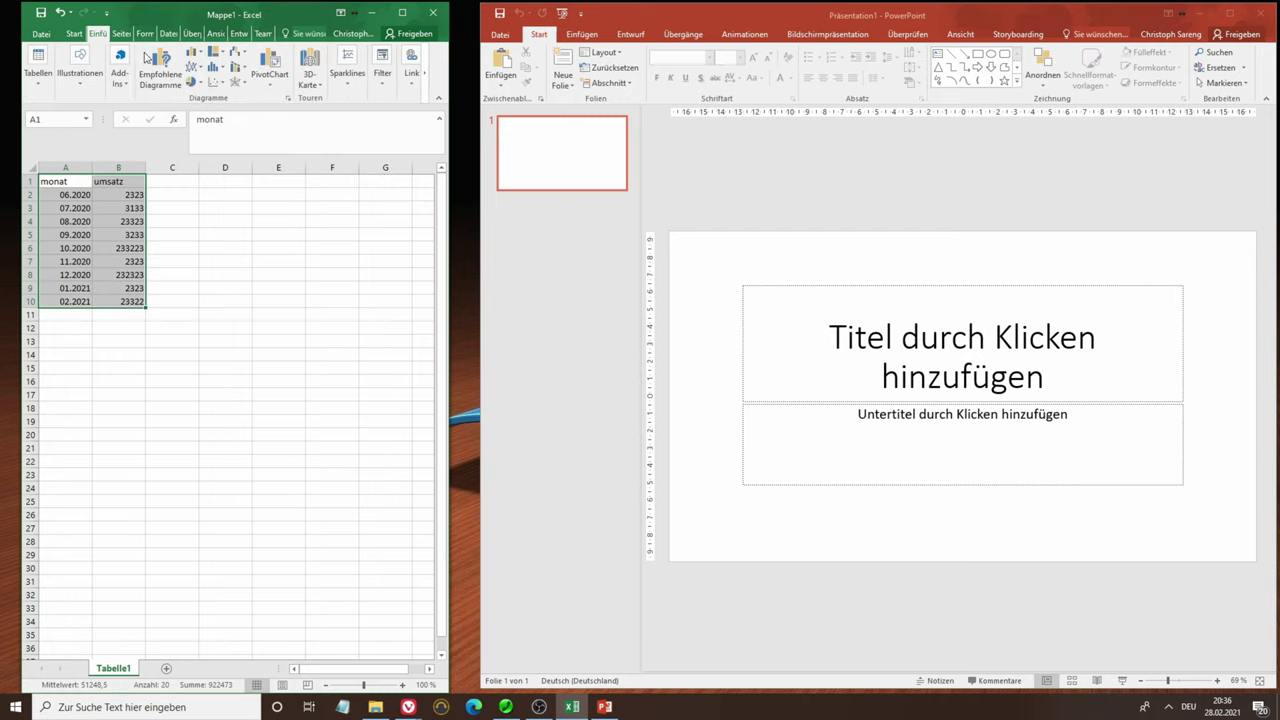
{"action": "left_click", "coordinate": [190, 63]}
{"action": "left_click", "coordinate": [203, 93]}
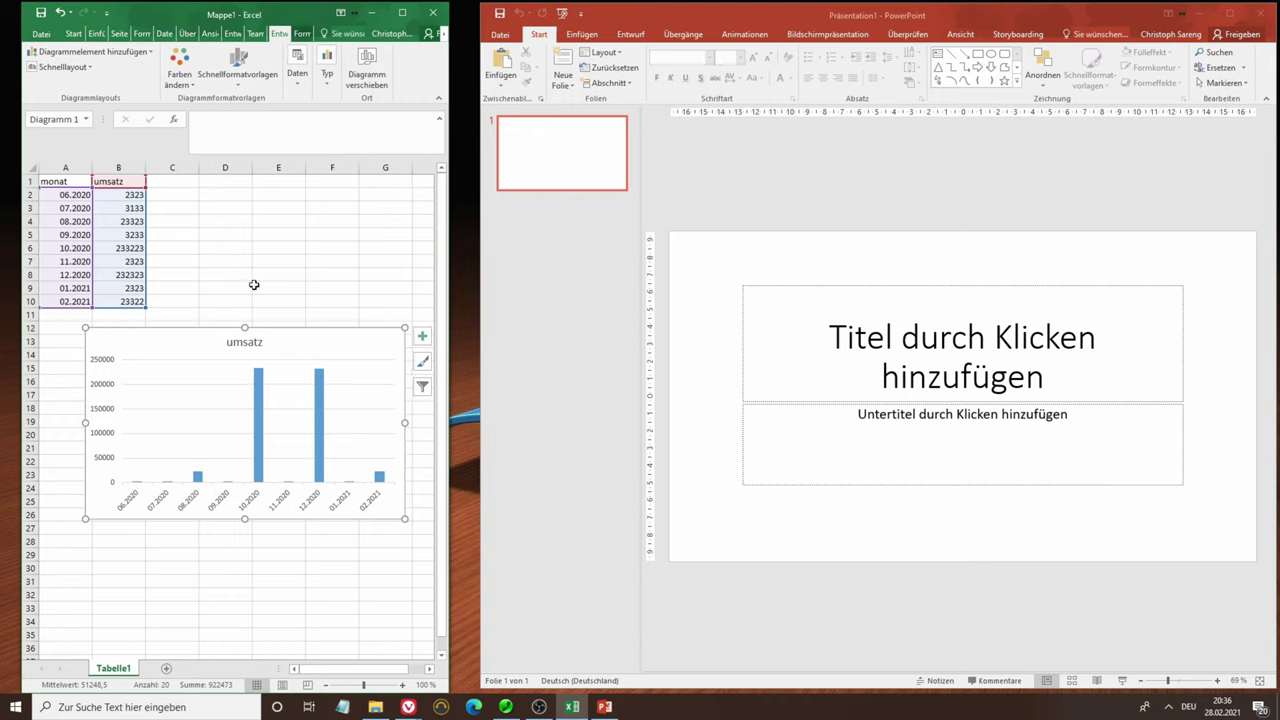
{"action": "left_click_drag", "start_coordinate": [360, 340], "coordinate": [317, 344]}
{"action": "right_click", "coordinate": [330, 354]}
{"action": "left_click", "coordinate": [388, 375]}
Remove slide 1's title and subtitle placeholders and paste the chart linked to Excel
{"action": "left_click", "coordinate": [751, 298]}
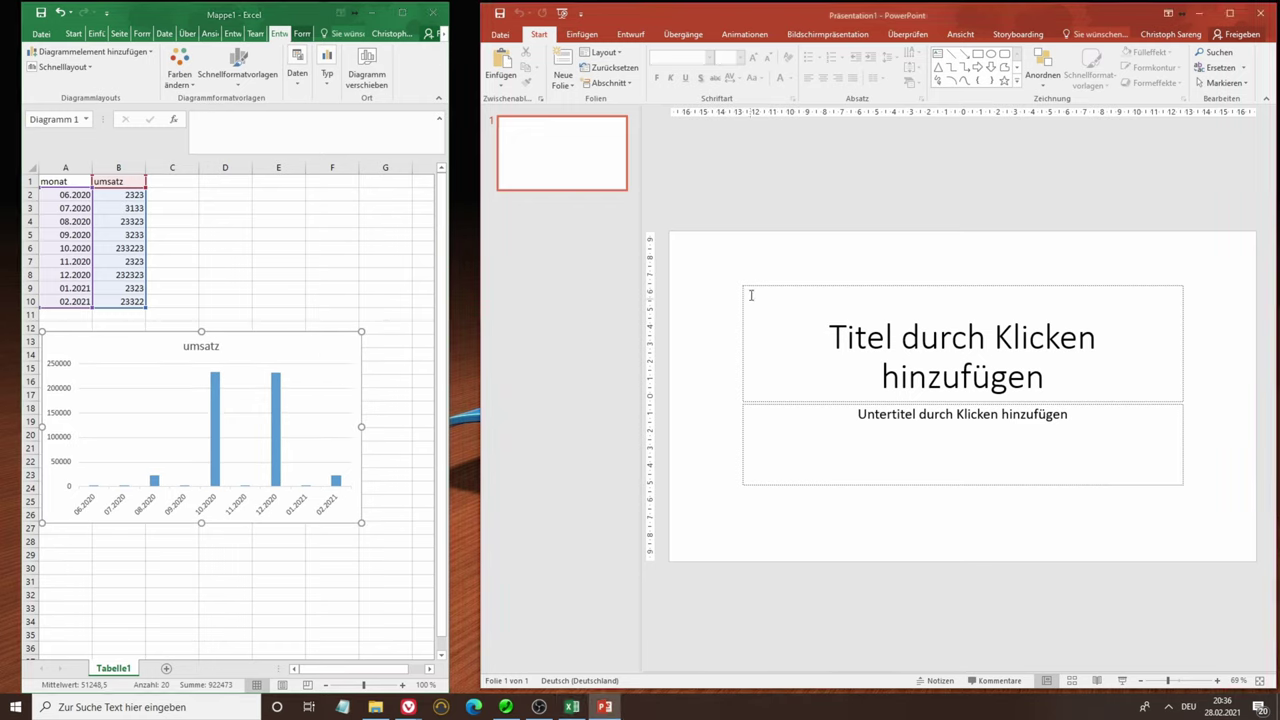
{"action": "left_click", "coordinate": [753, 285]}
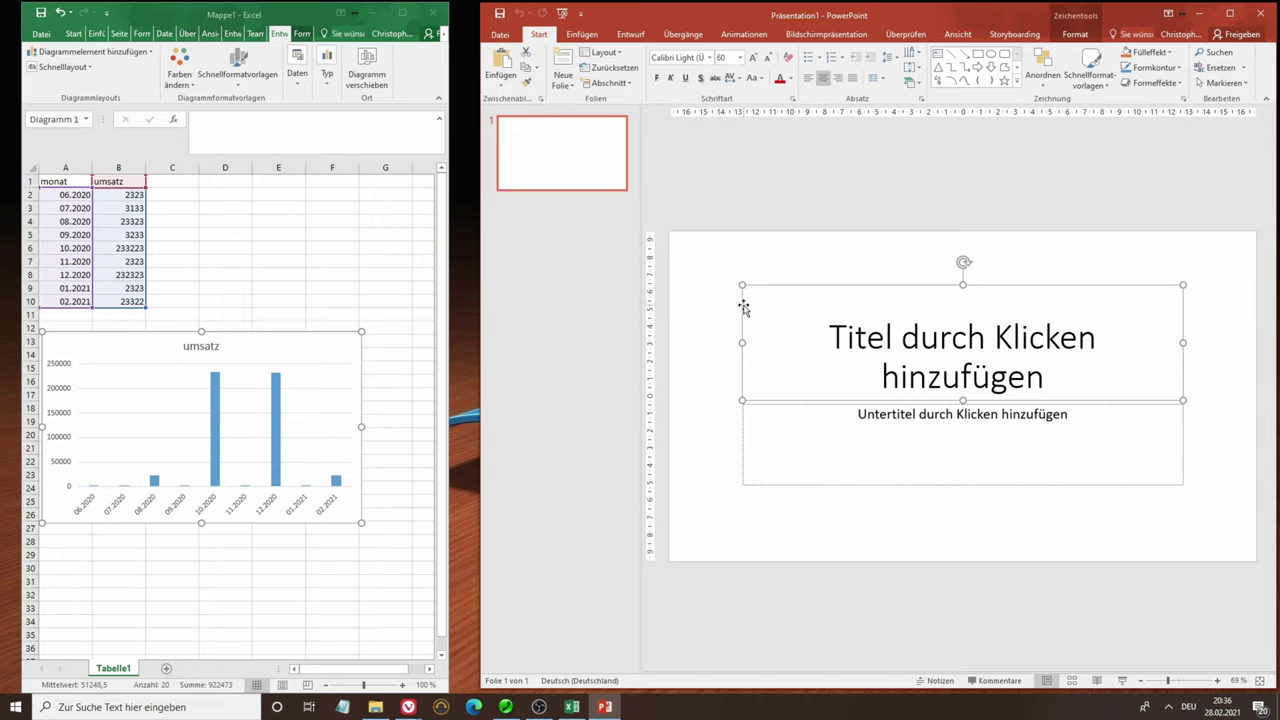
{"action": "key", "text": "Delete"}
{"action": "left_click", "coordinate": [766, 409]}
{"action": "left_click", "coordinate": [764, 405]}
{"action": "key", "text": "Delete"}
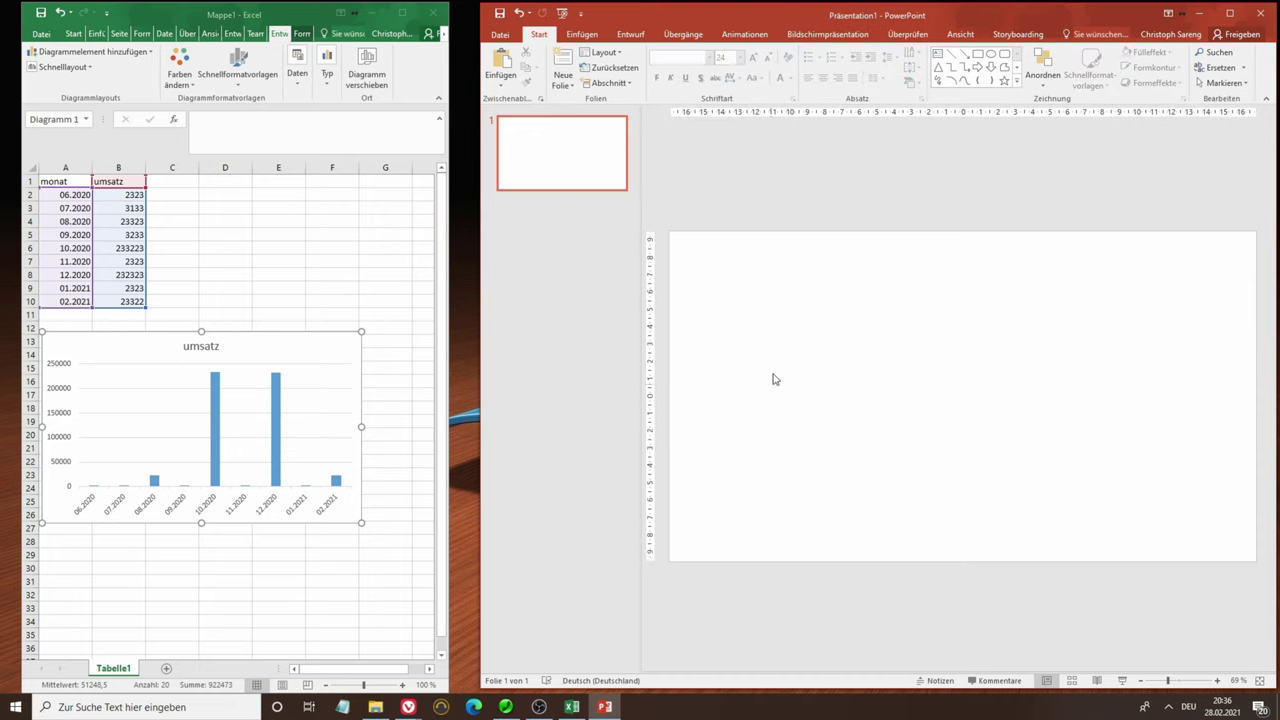
{"action": "right_click", "coordinate": [751, 300]}
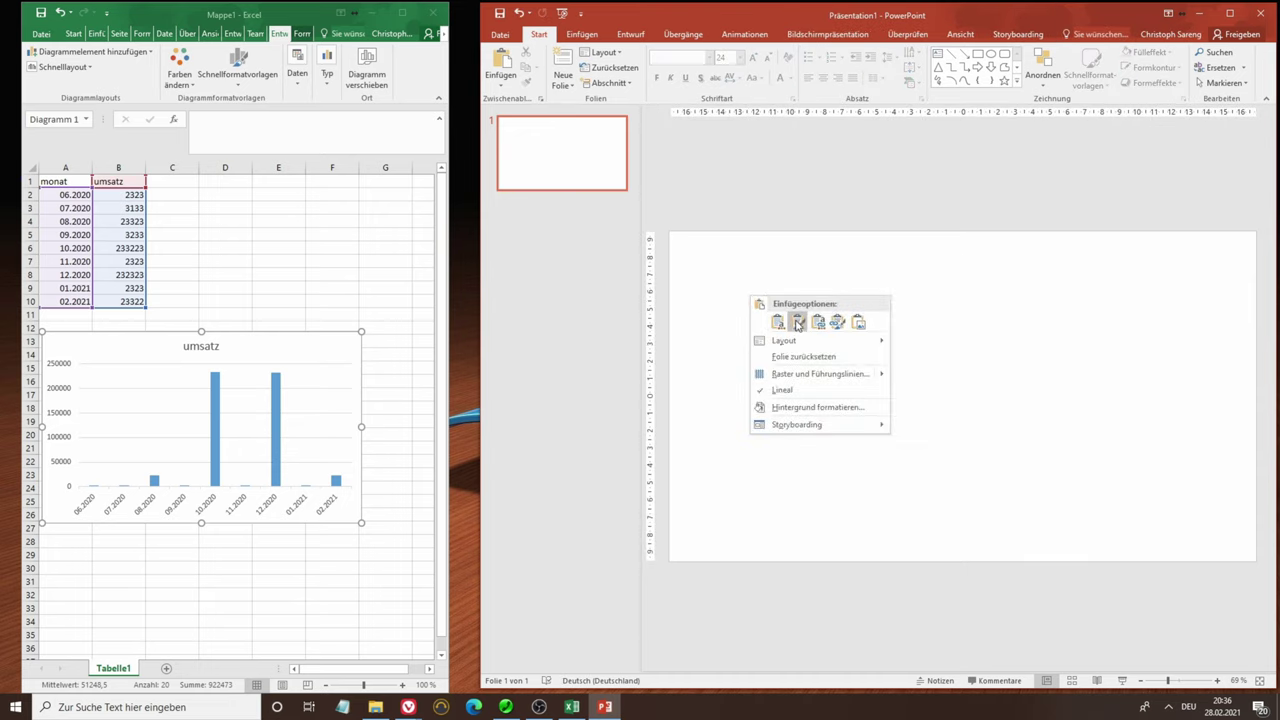
{"action": "left_click", "coordinate": [818, 324]}
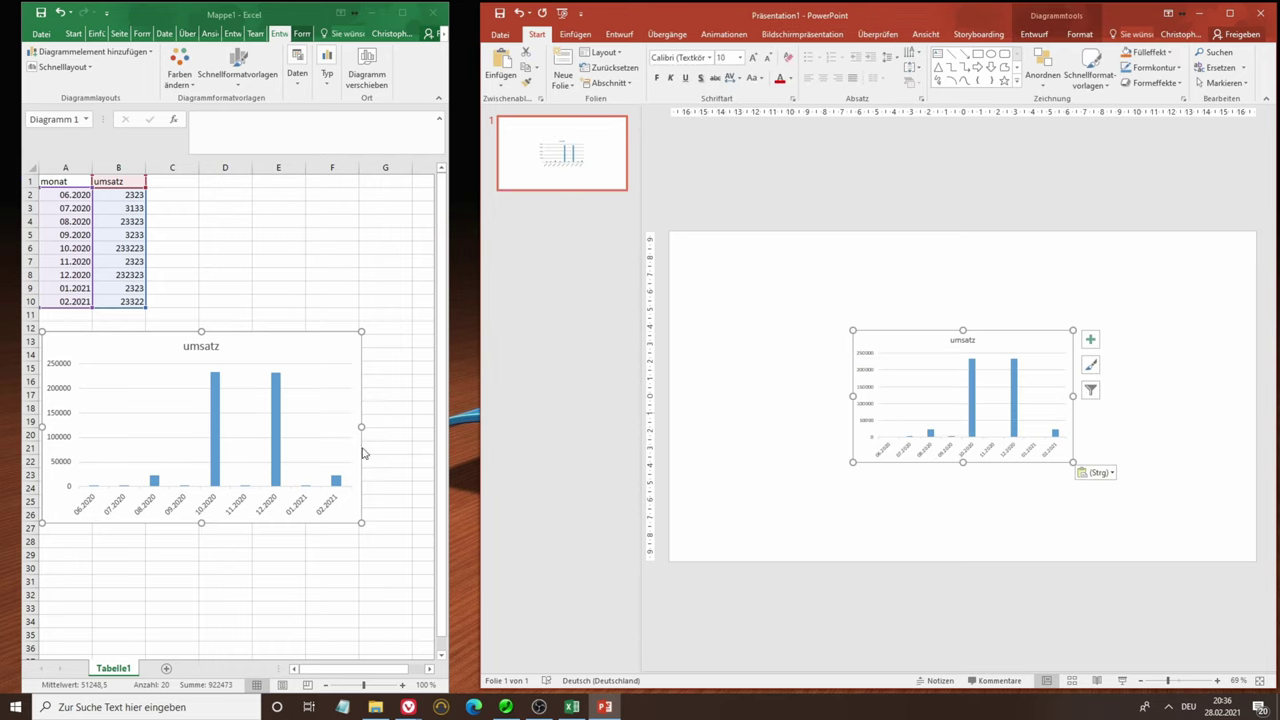
{"action": "left_click", "coordinate": [132, 279]}
Change Excel's 12.2020 sales to 32 and 10.2020 sales to 233
{"action": "type", "text": "32"}
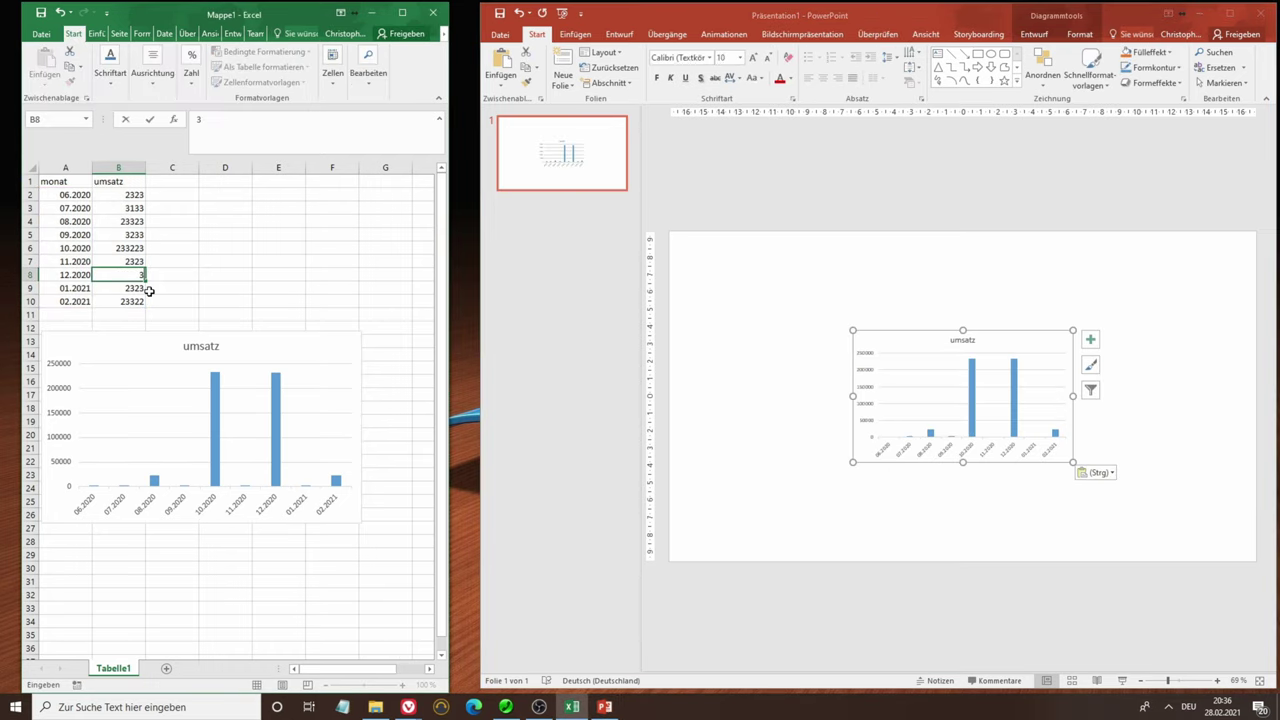
{"action": "left_click", "coordinate": [150, 261]}
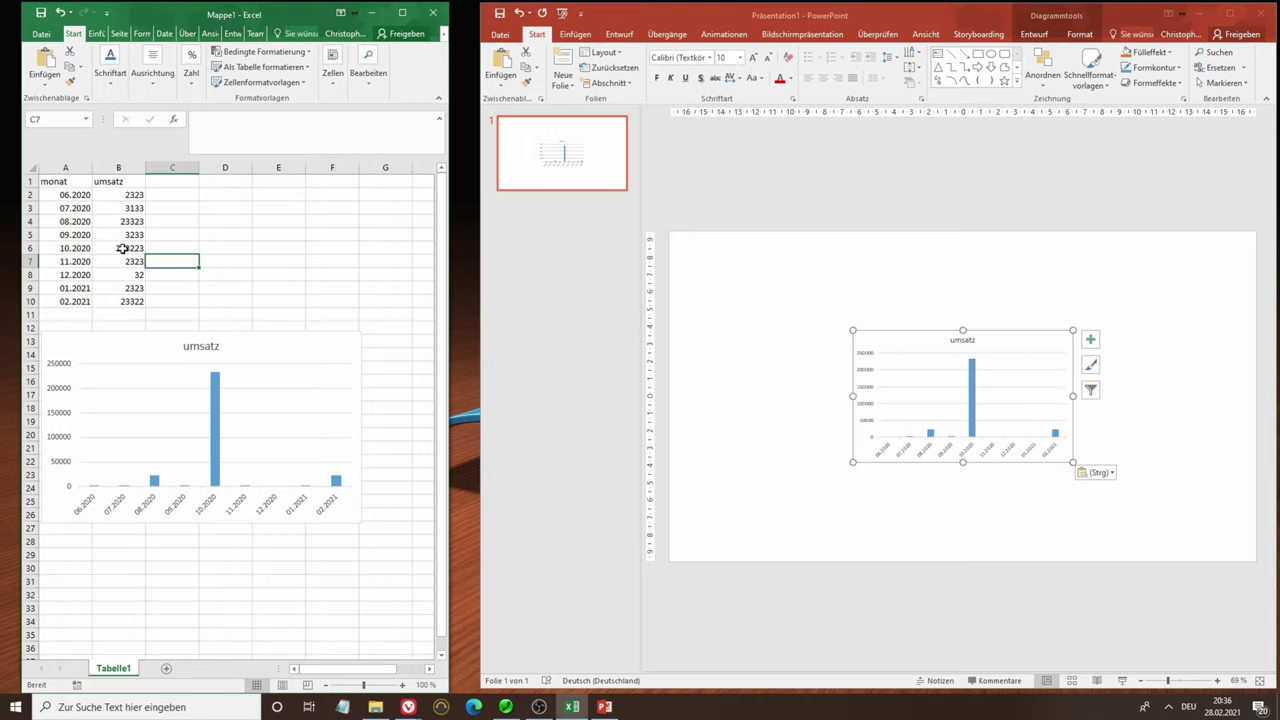
{"action": "left_click", "coordinate": [122, 248]}
{"action": "type", "text": "233"}
{"action": "left_click", "coordinate": [225, 261]}
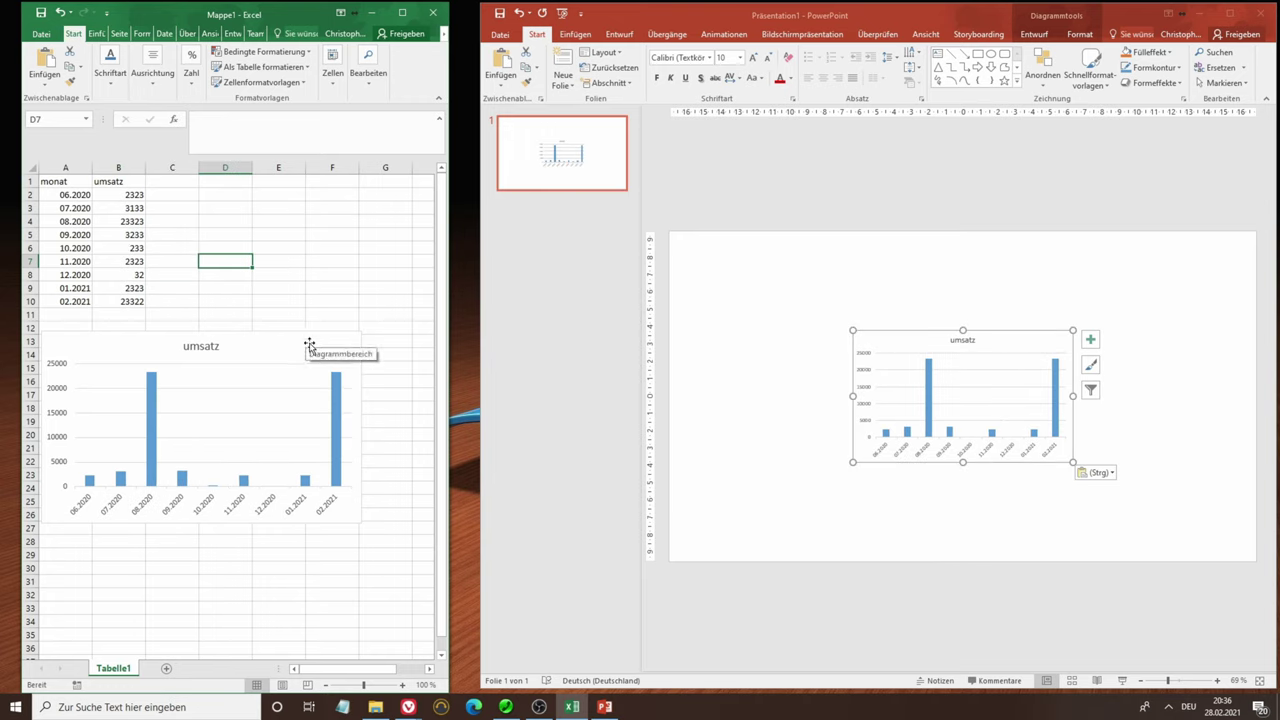
{"action": "left_click", "coordinate": [41, 33]}
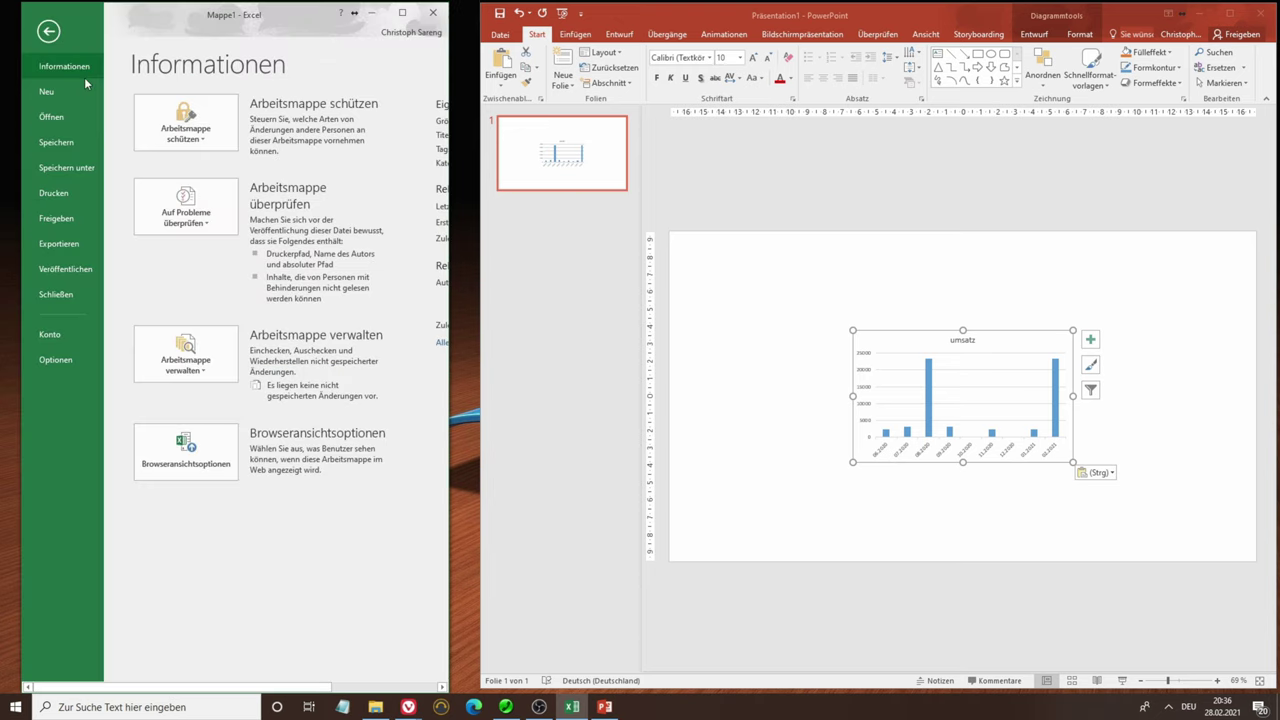
Save the workbook to the Desktop as Mappe1.xlsx
{"action": "left_click", "coordinate": [80, 174]}
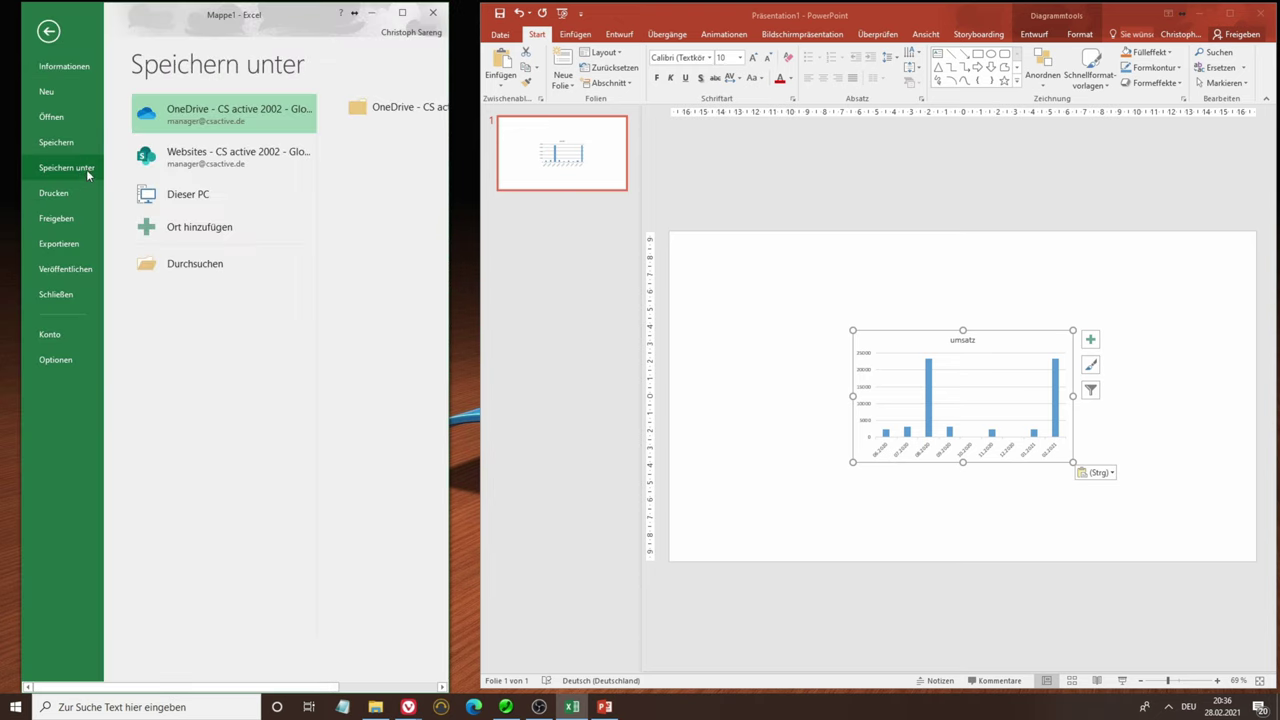
{"action": "left_click", "coordinate": [207, 196]}
{"action": "left_click", "coordinate": [380, 130]}
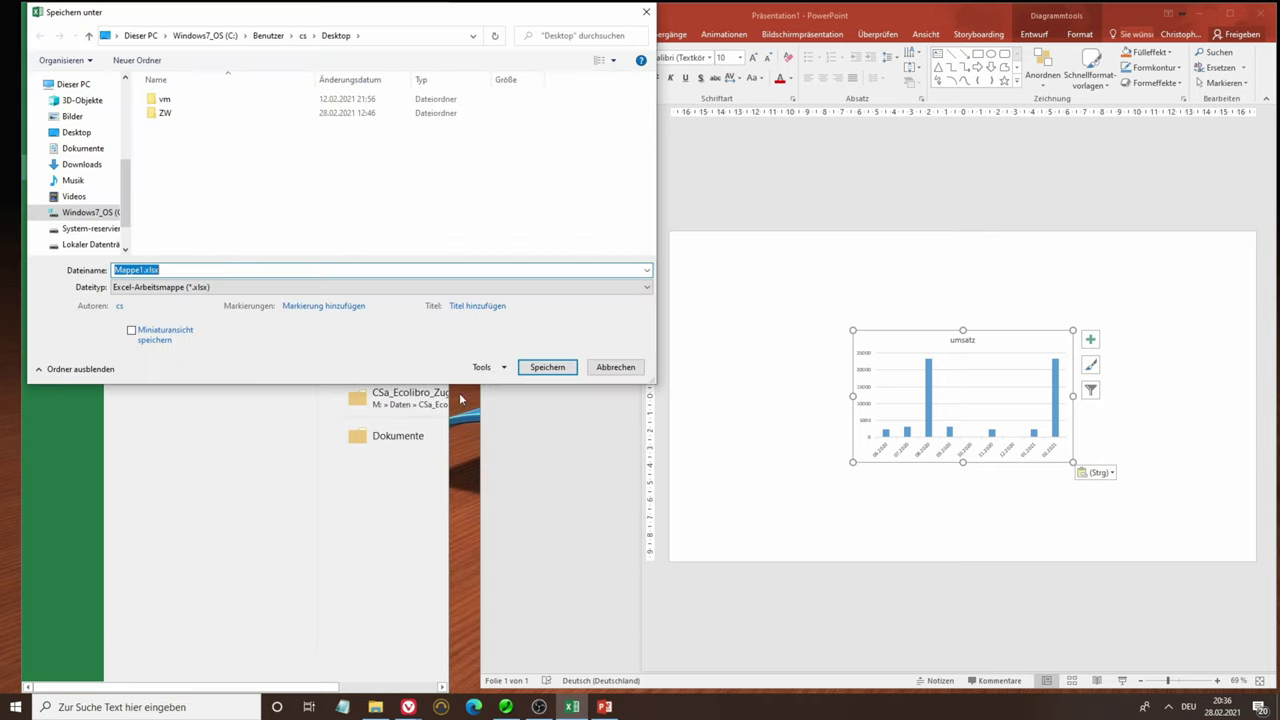
{"action": "left_click", "coordinate": [541, 367]}
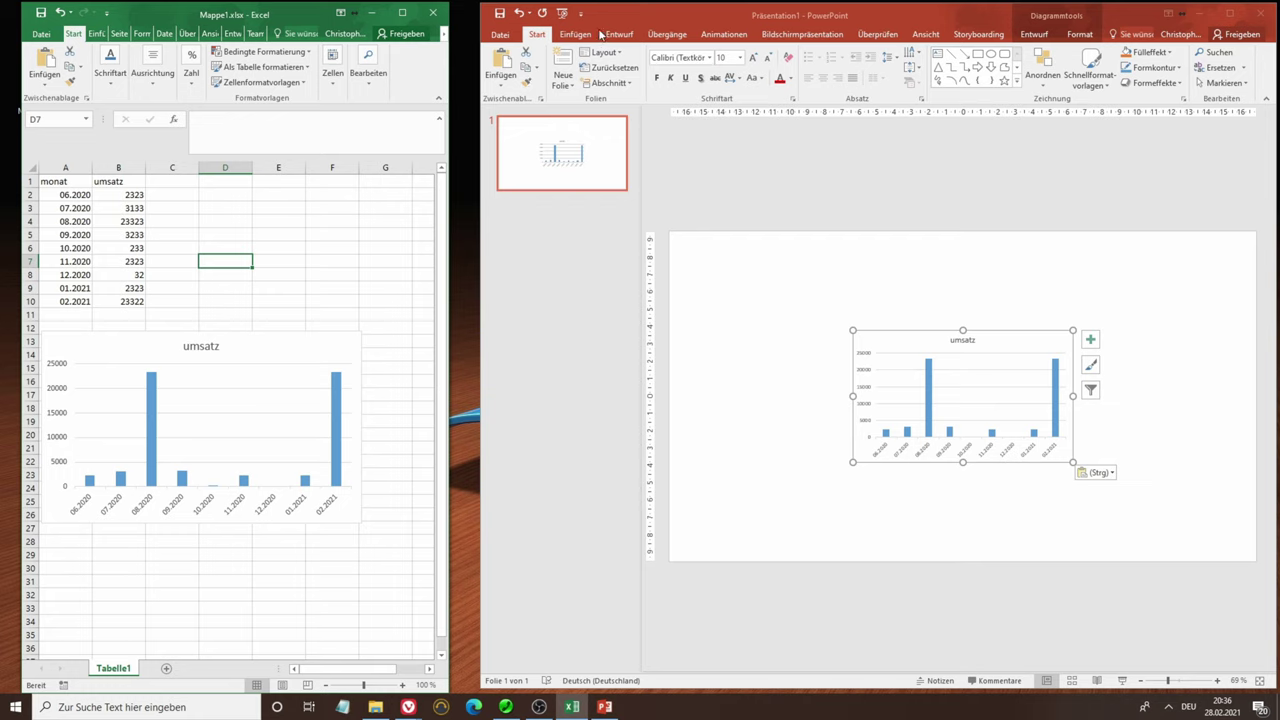
Save the presentation to the Desktop as Präsentation1.pptx
{"action": "left_click", "coordinate": [500, 35]}
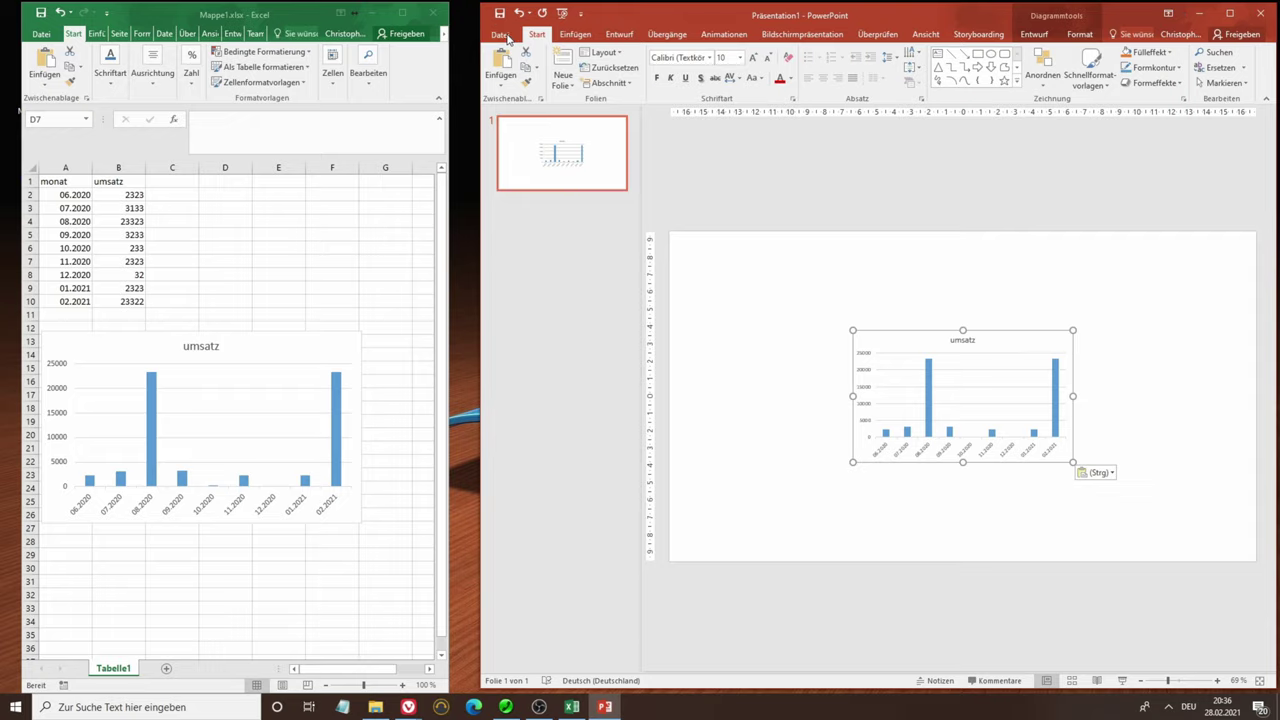
{"action": "left_click", "coordinate": [538, 170]}
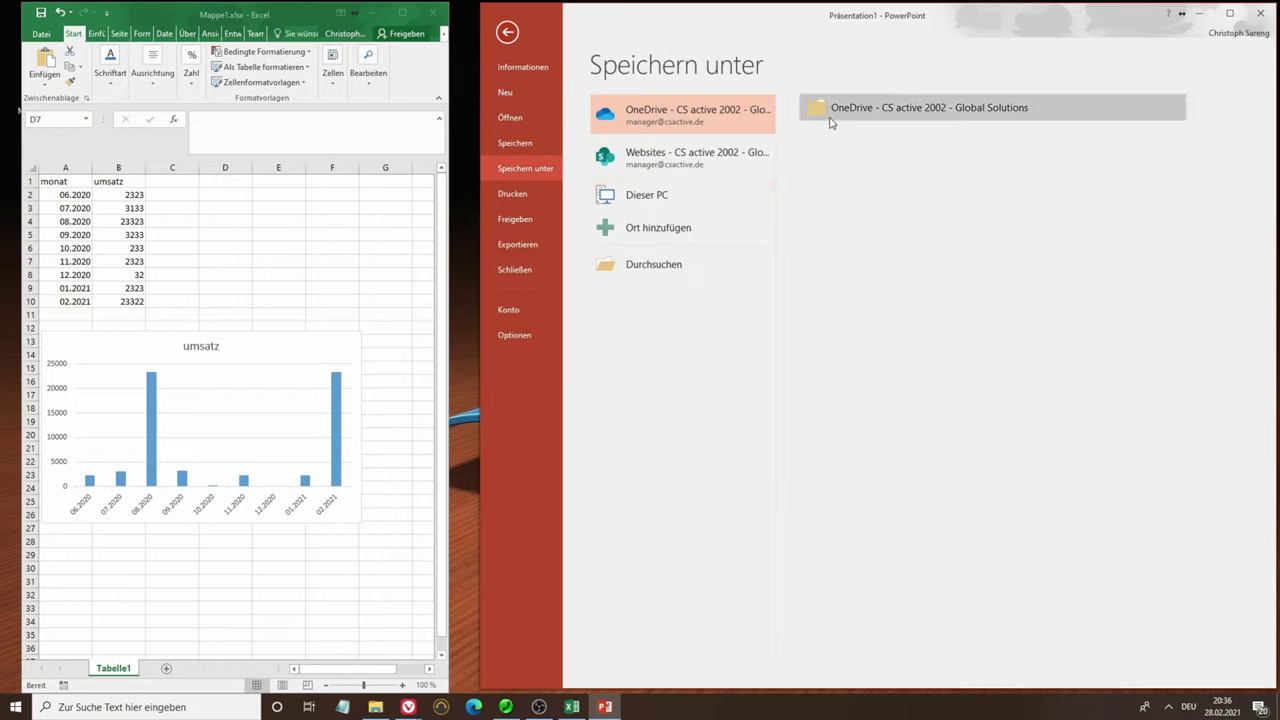
{"action": "left_click", "coordinate": [700, 264]}
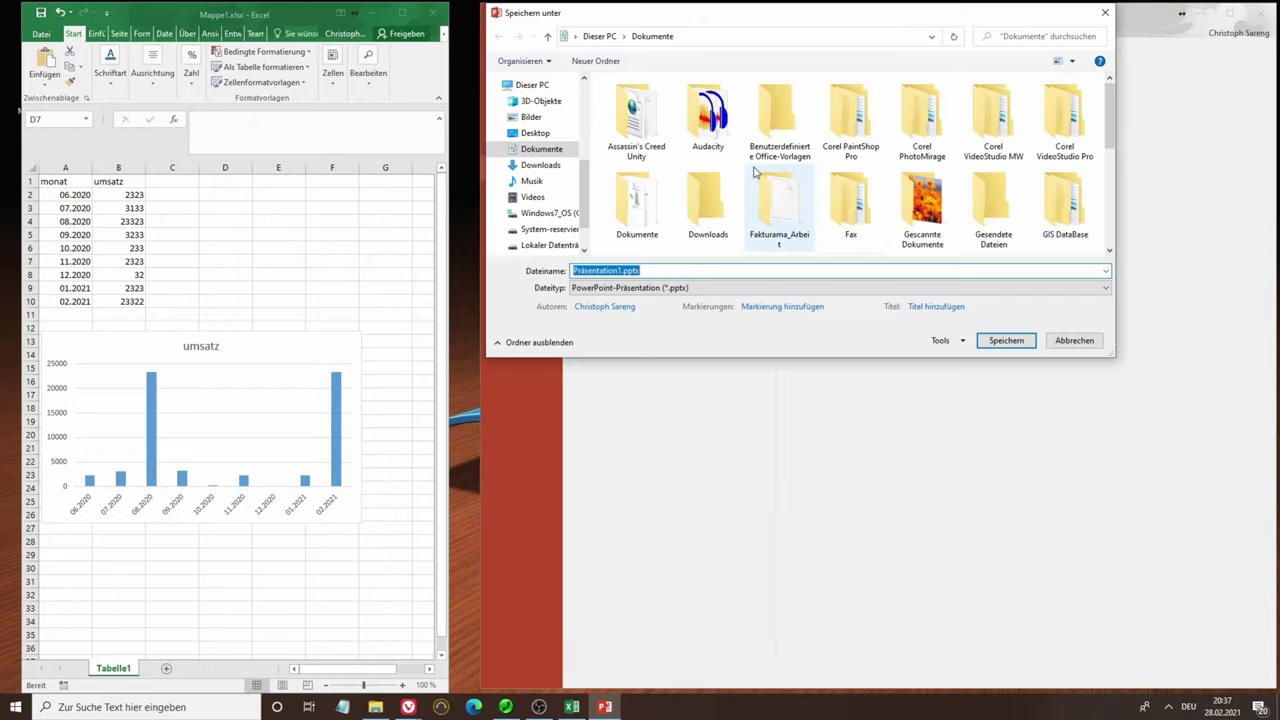
{"action": "left_click", "coordinate": [535, 133]}
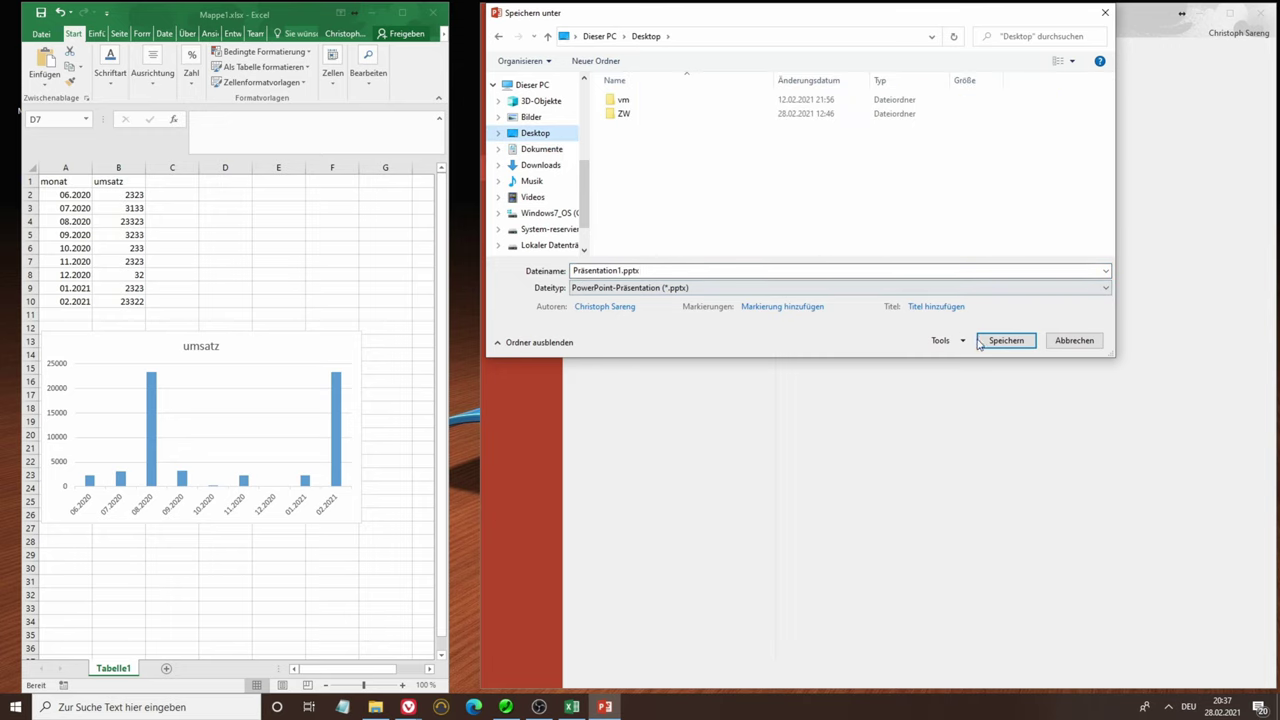
{"action": "left_click", "coordinate": [1005, 340]}
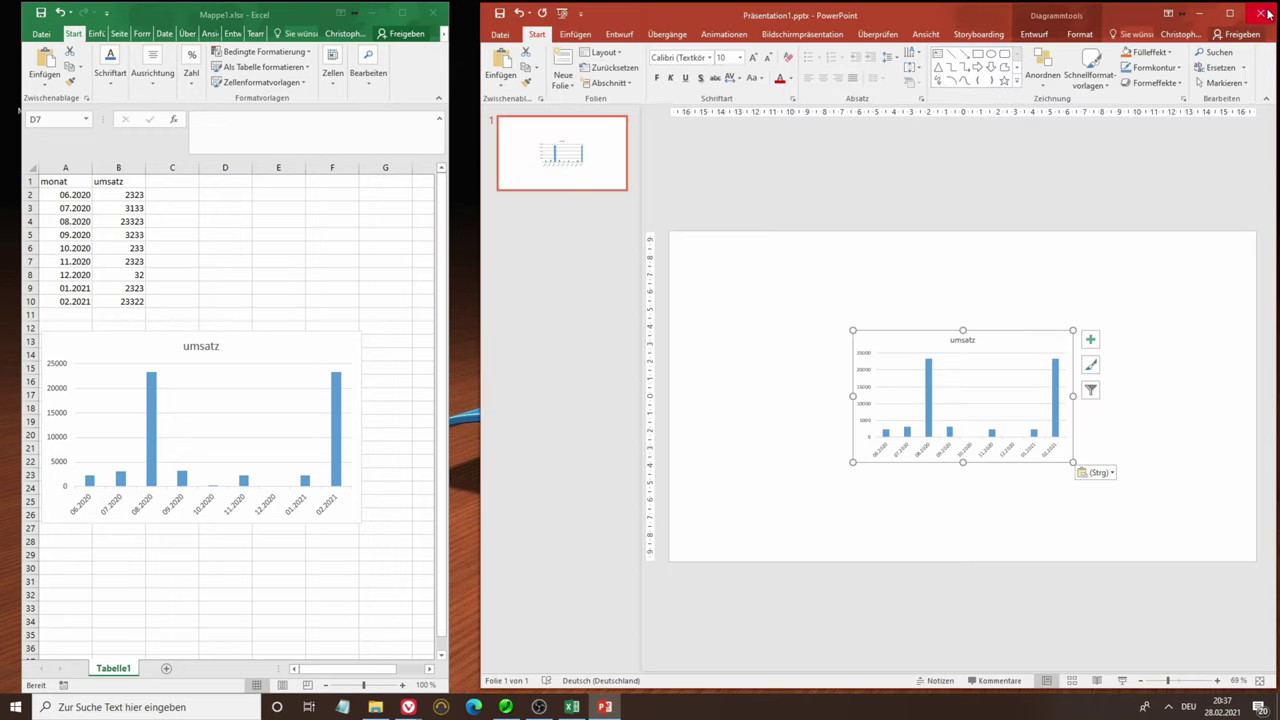
Close PowerPoint and Excel, then relaunch PowerPoint
{"action": "left_click", "coordinate": [1262, 13]}
{"action": "left_click", "coordinate": [433, 12]}
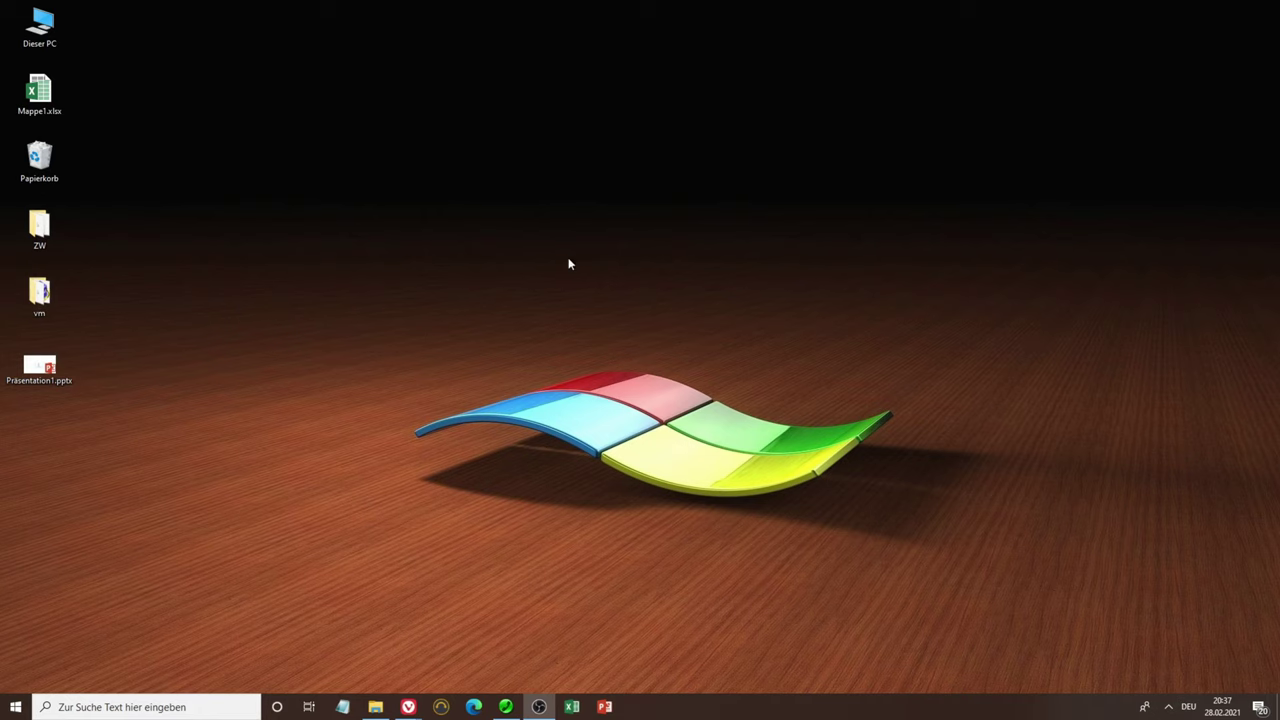
{"action": "left_click", "coordinate": [604, 707]}
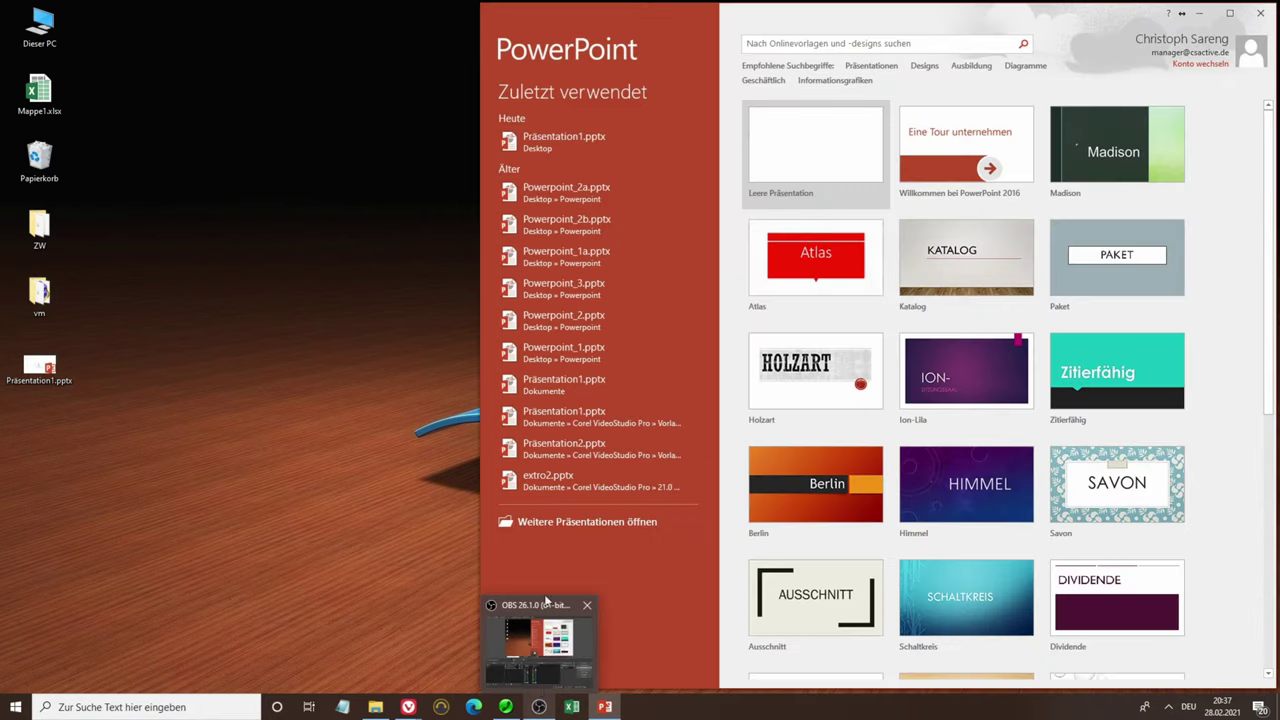
Reopen Präsentation1.pptx and Mappe1.xlsx from the Desktop
{"action": "left_click", "coordinate": [563, 141]}
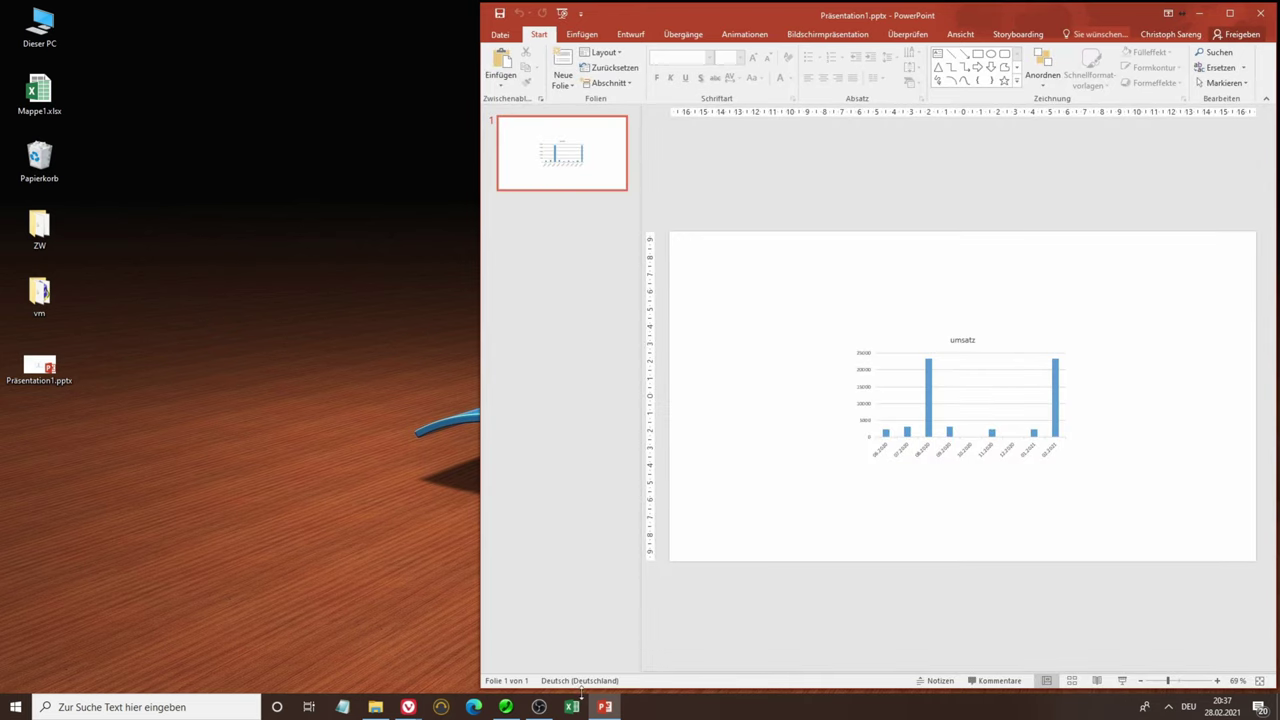
{"action": "left_click", "coordinate": [571, 707]}
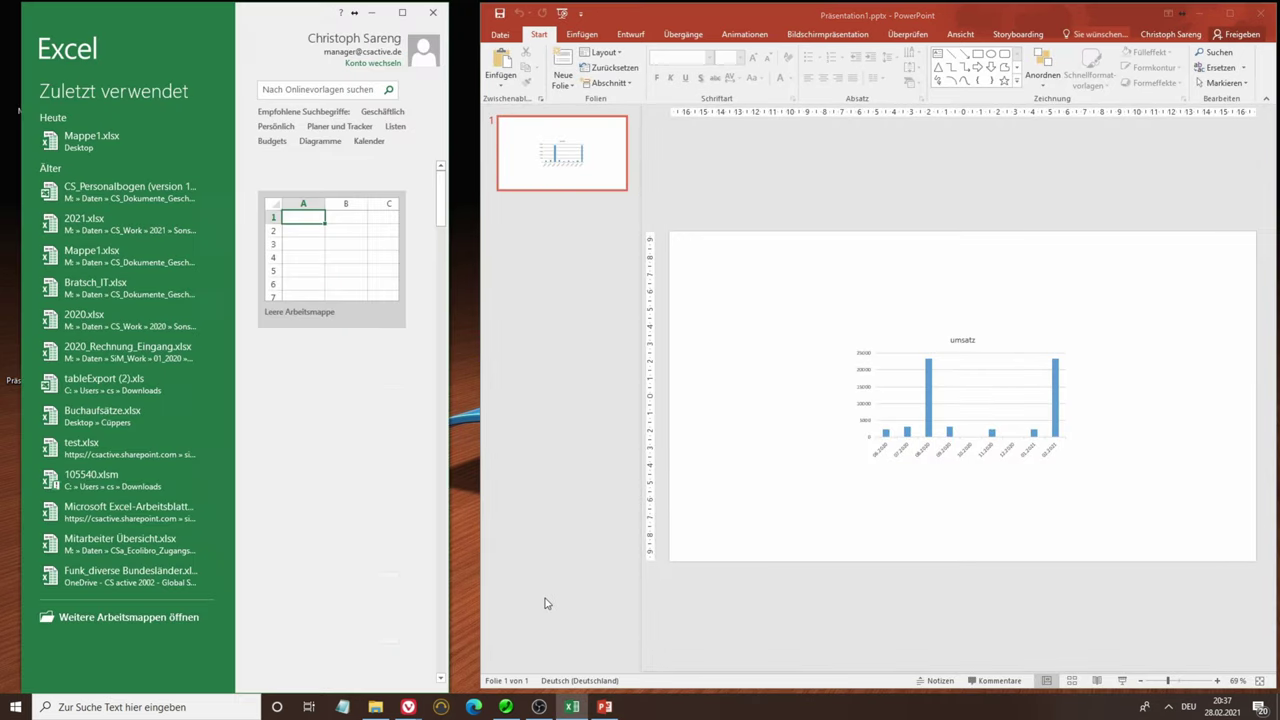
{"action": "left_click", "coordinate": [98, 140]}
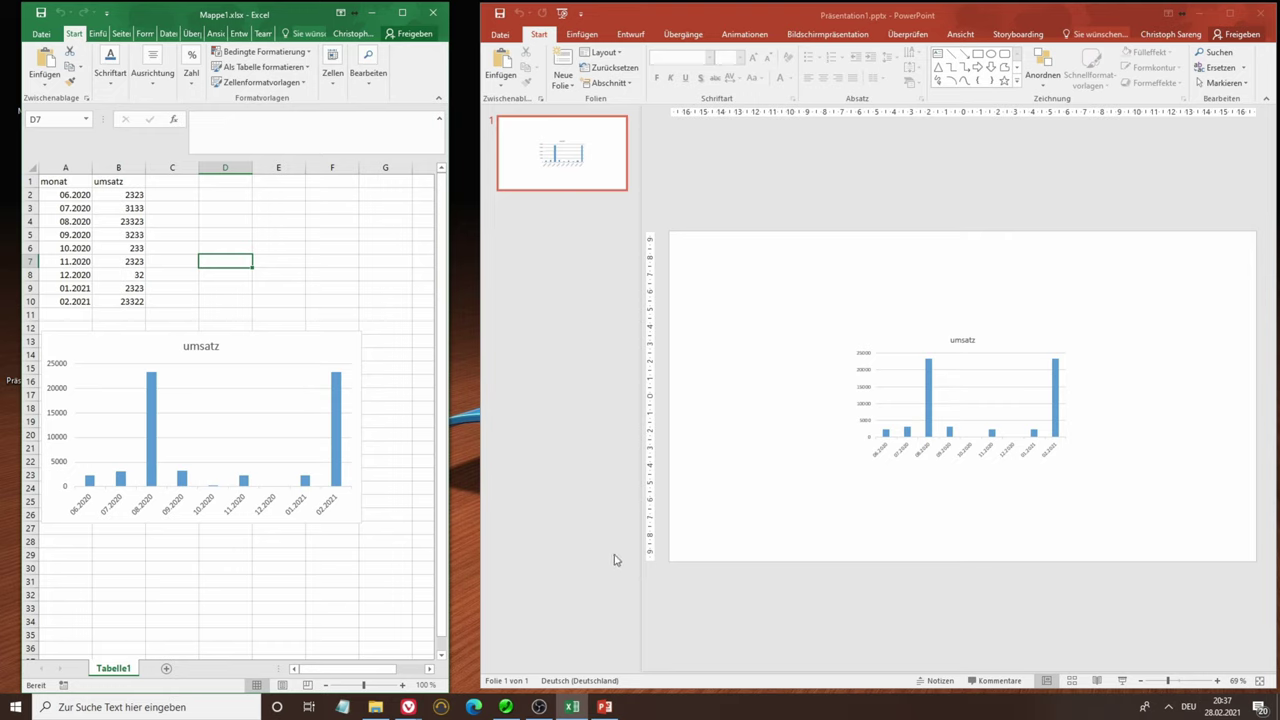
Set sales to 3444 for 11.2020, 3433 for 08.2020 and 3443 for 02.2021, then check the slide chart
{"action": "left_click", "coordinate": [128, 263]}
{"action": "type", "text": "qe"}
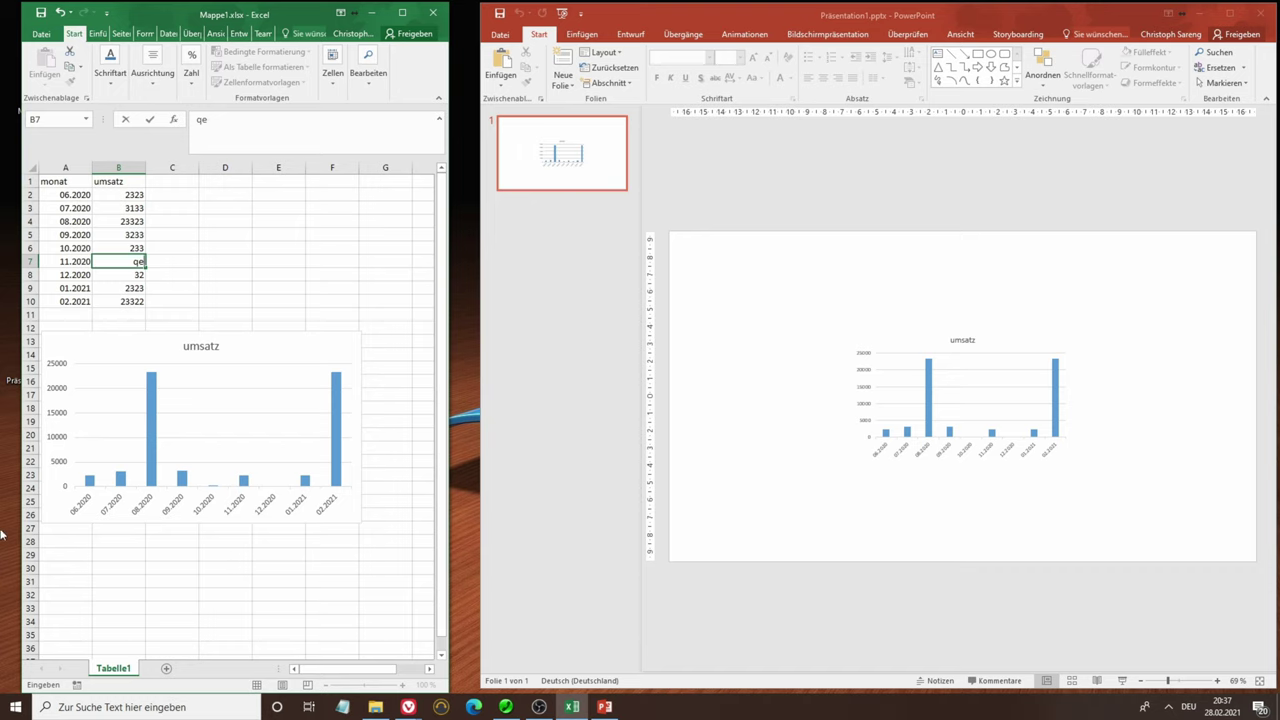
{"action": "type", "text": "44"}
{"action": "left_click", "coordinate": [127, 224]}
{"action": "type", "text": "3433"}
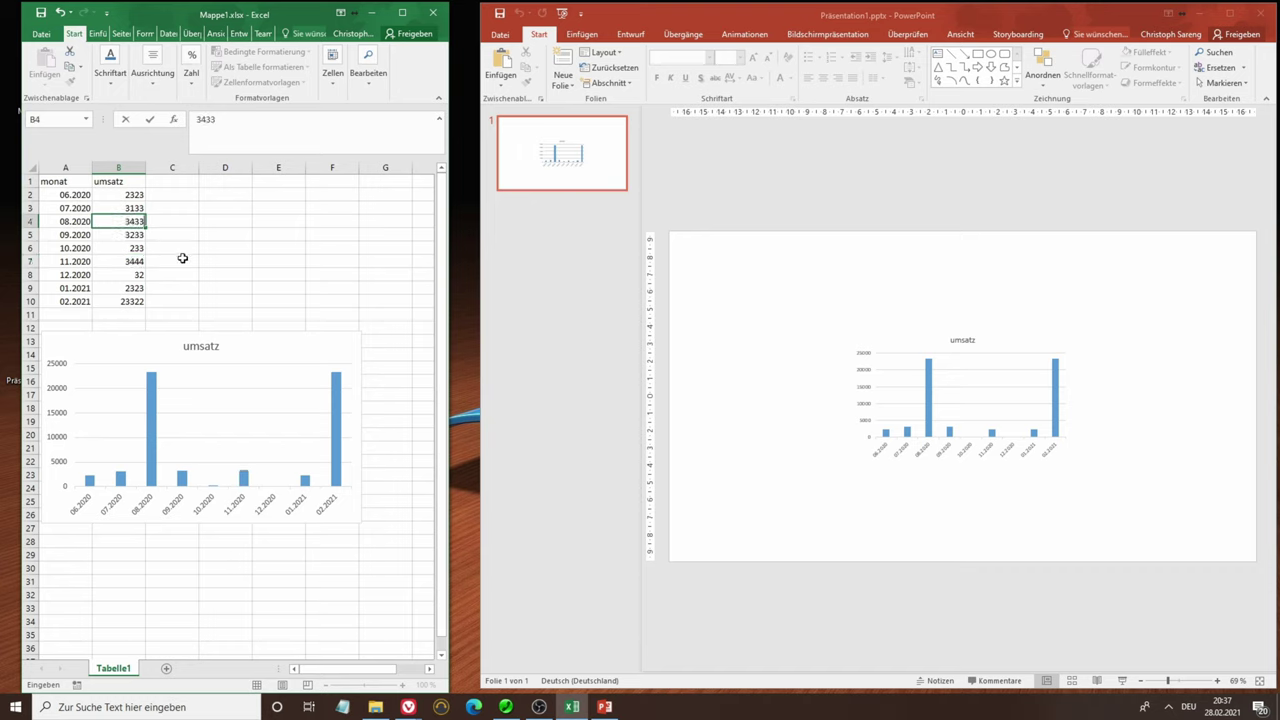
{"action": "left_click", "coordinate": [180, 260]}
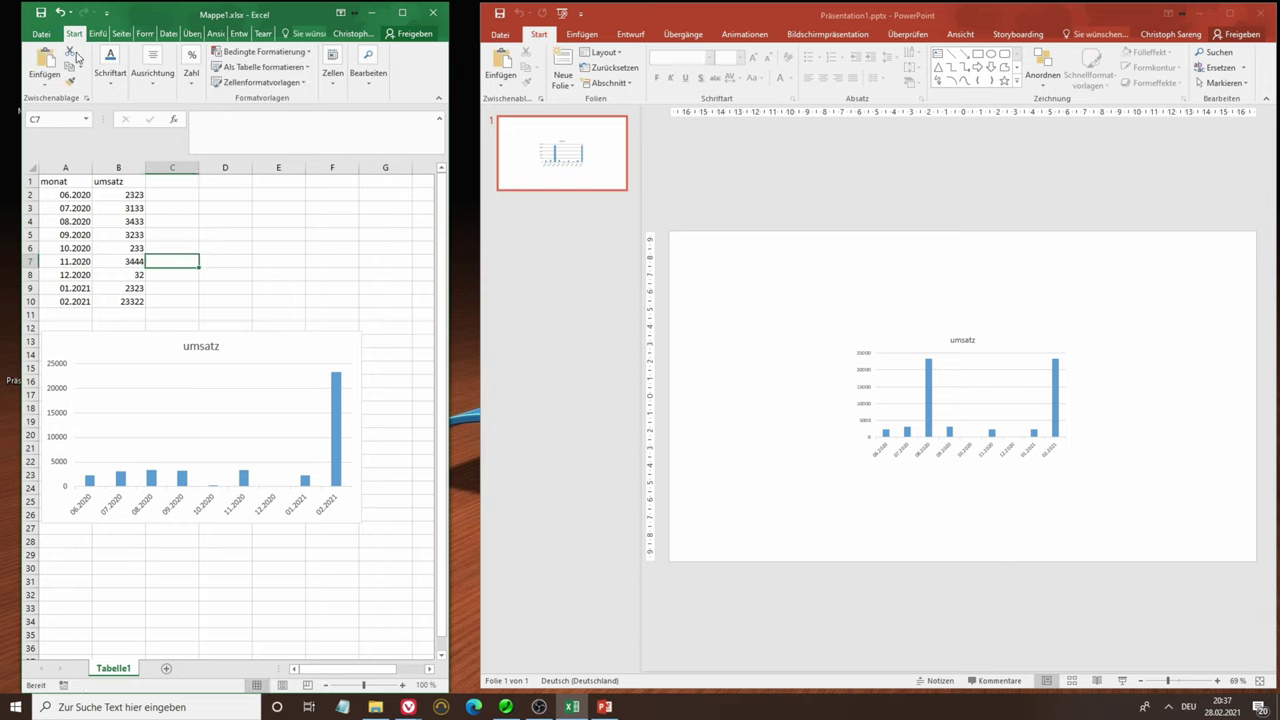
{"action": "left_click", "coordinate": [119, 302]}
{"action": "type", "text": "34322"}
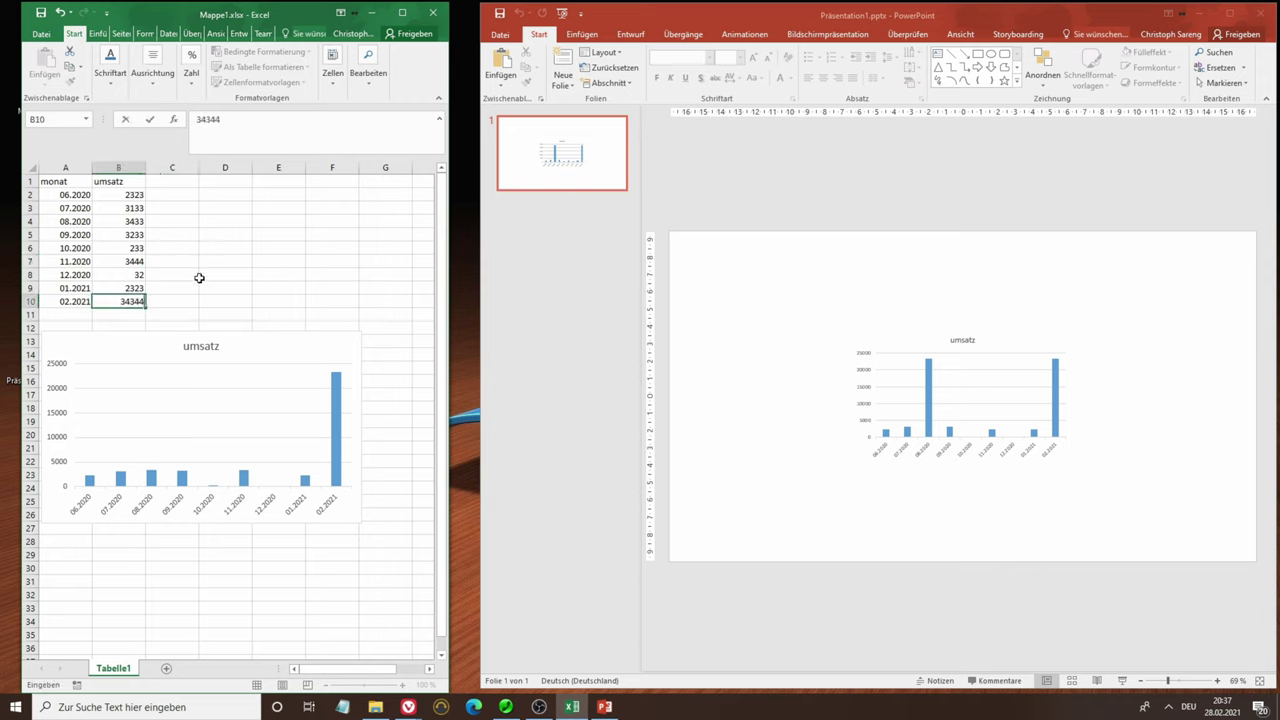
{"action": "left_click_drag", "start_coordinate": [180, 274], "coordinate": [230, 274]}
{"action": "left_click", "coordinate": [140, 302]}
{"action": "type", "text": "3443"}
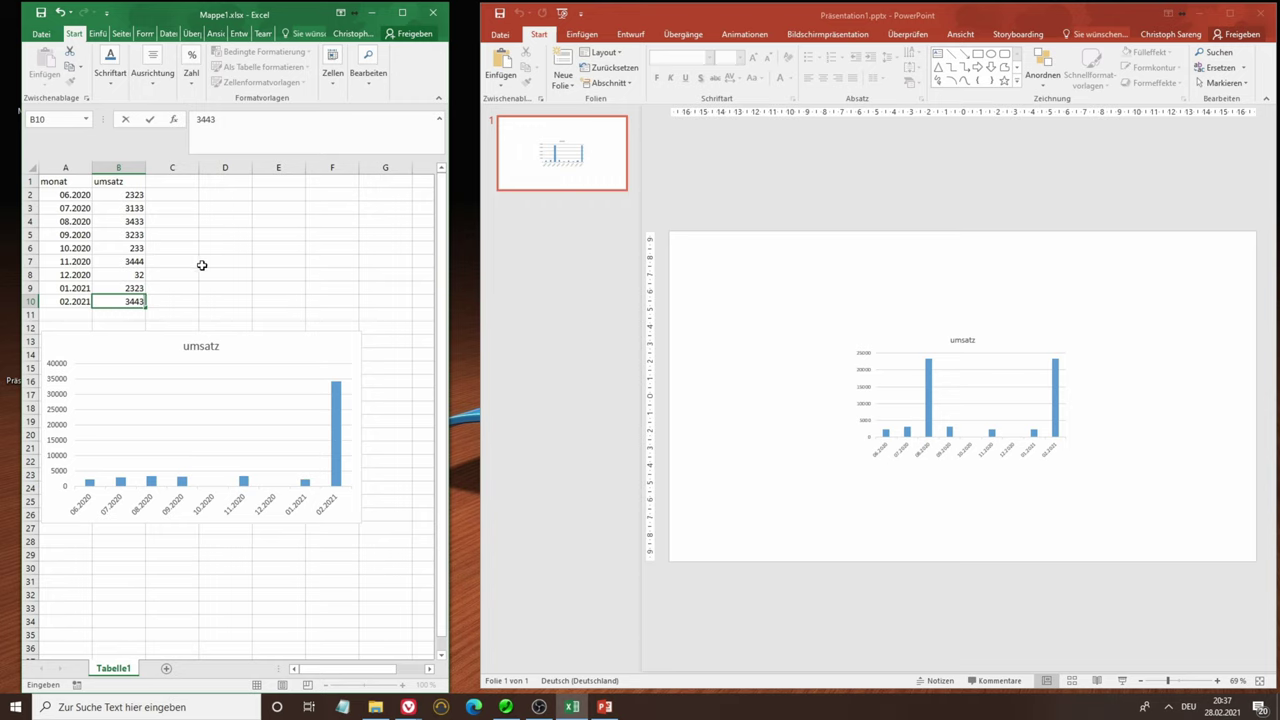
{"action": "left_click", "coordinate": [202, 265]}
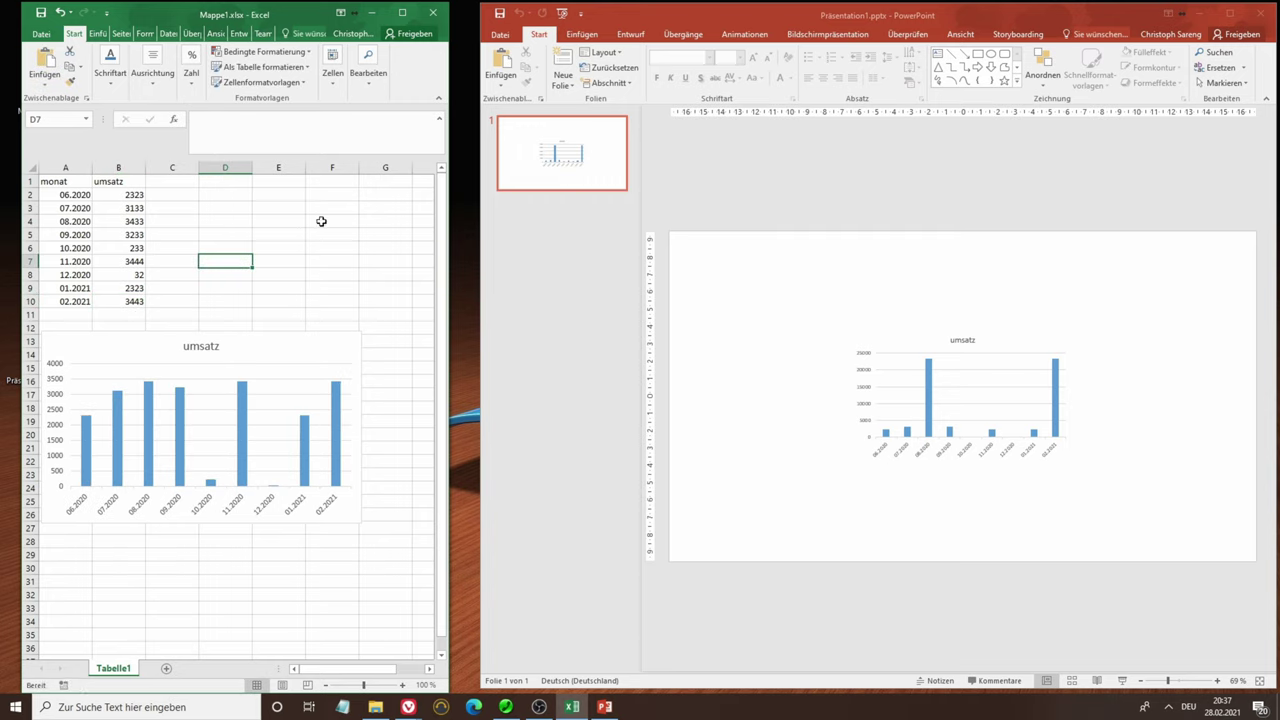
{"action": "left_click", "coordinate": [895, 358]}
Open the Links dialog for the sales chart, which shows the Mappe1 link set to manual
{"action": "left_click", "coordinate": [917, 339]}
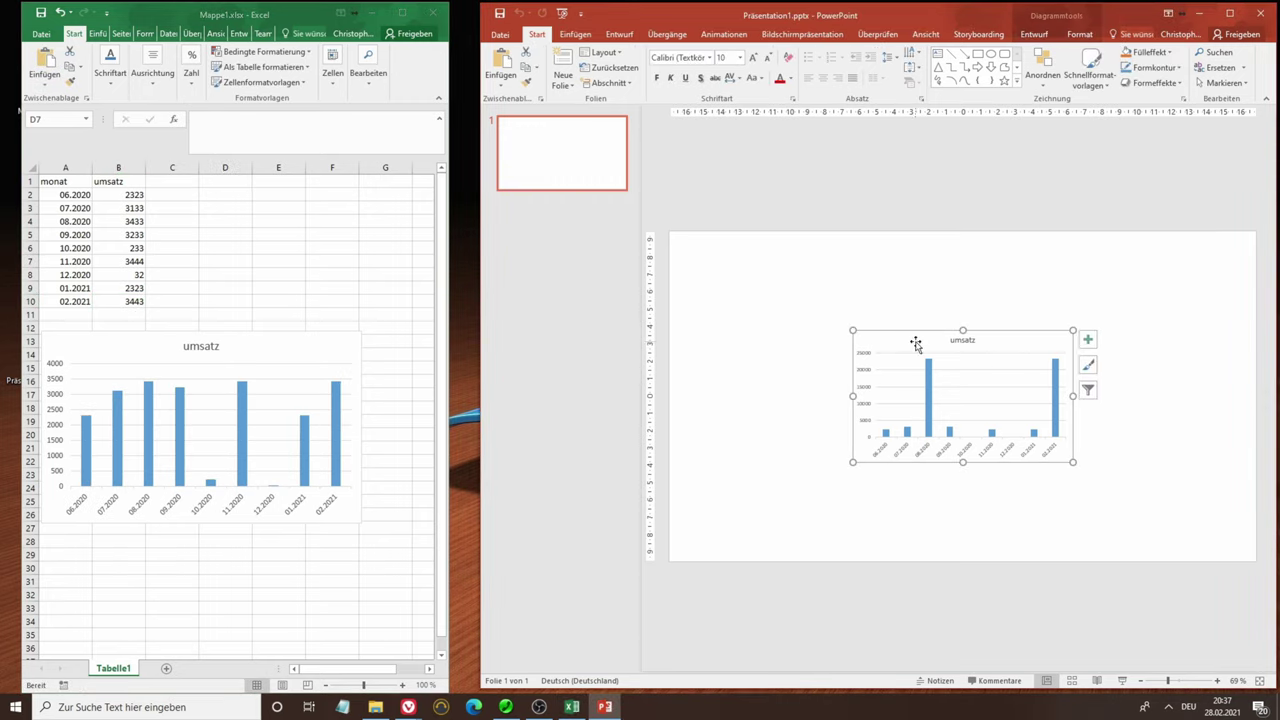
{"action": "left_click", "coordinate": [1090, 389]}
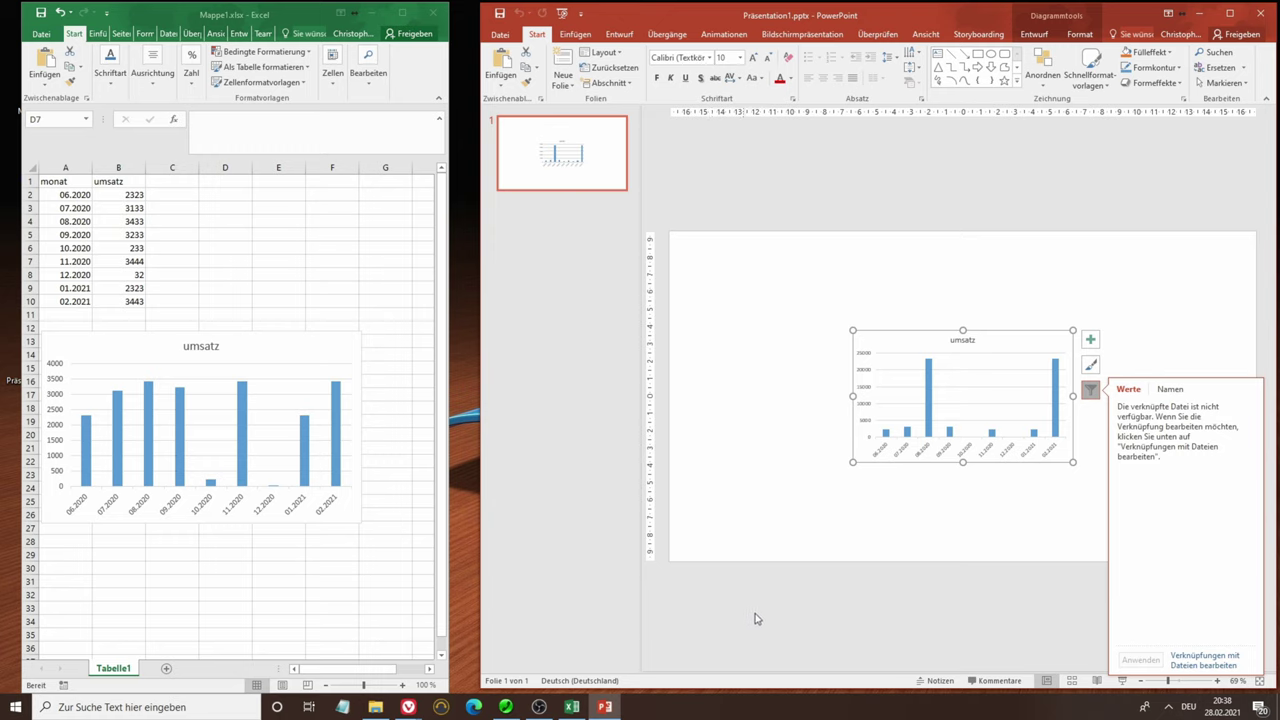
{"action": "left_click", "coordinate": [1195, 662]}
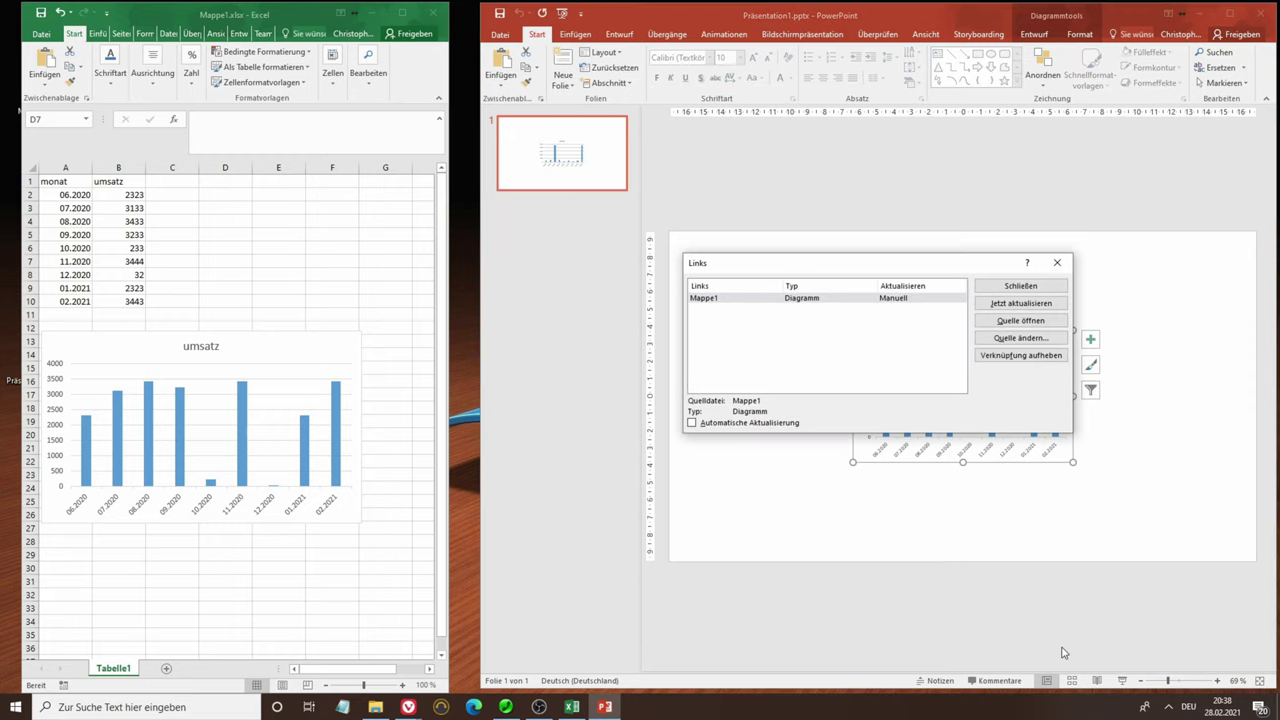
Relink the chart to Desktop\Mappe1.xlsx, update it to top at 4000, and close PowerPoint
{"action": "left_click", "coordinate": [1019, 338]}
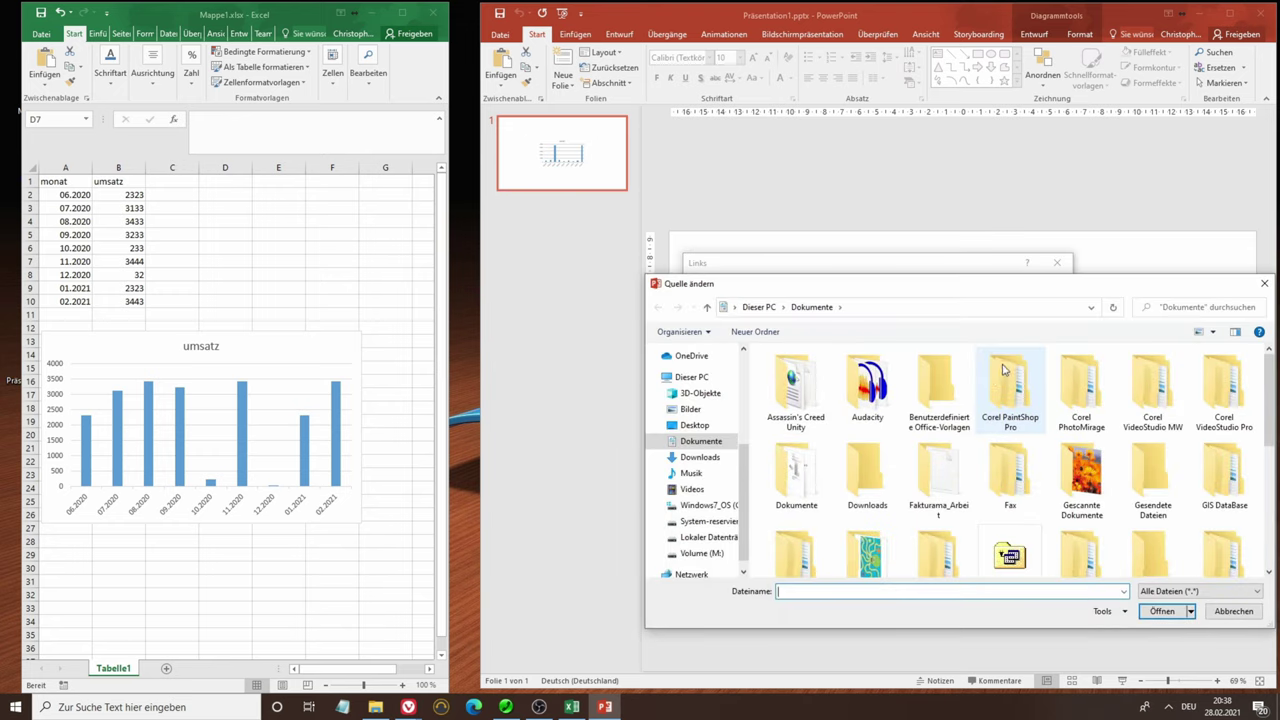
{"action": "left_click", "coordinate": [694, 425]}
{"action": "left_click", "coordinate": [799, 426]}
{"action": "left_click", "coordinate": [1160, 611]}
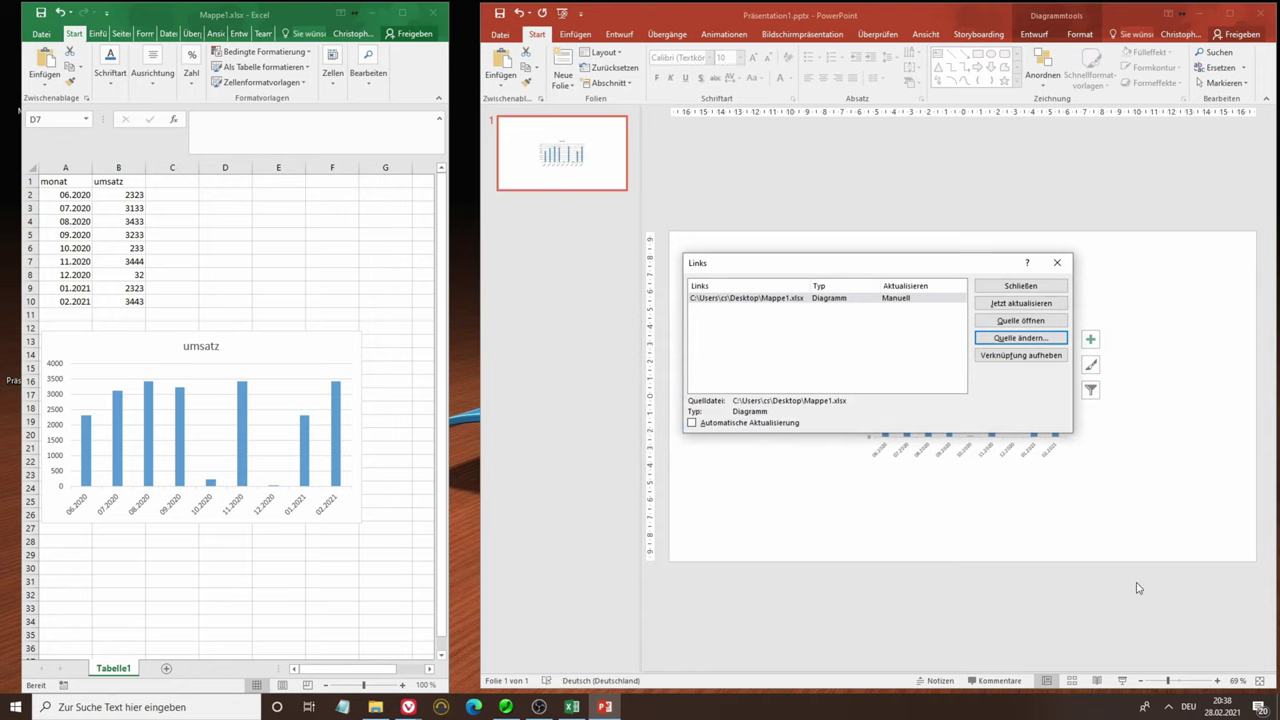
{"action": "left_click", "coordinate": [1022, 303]}
{"action": "left_click", "coordinate": [1022, 287]}
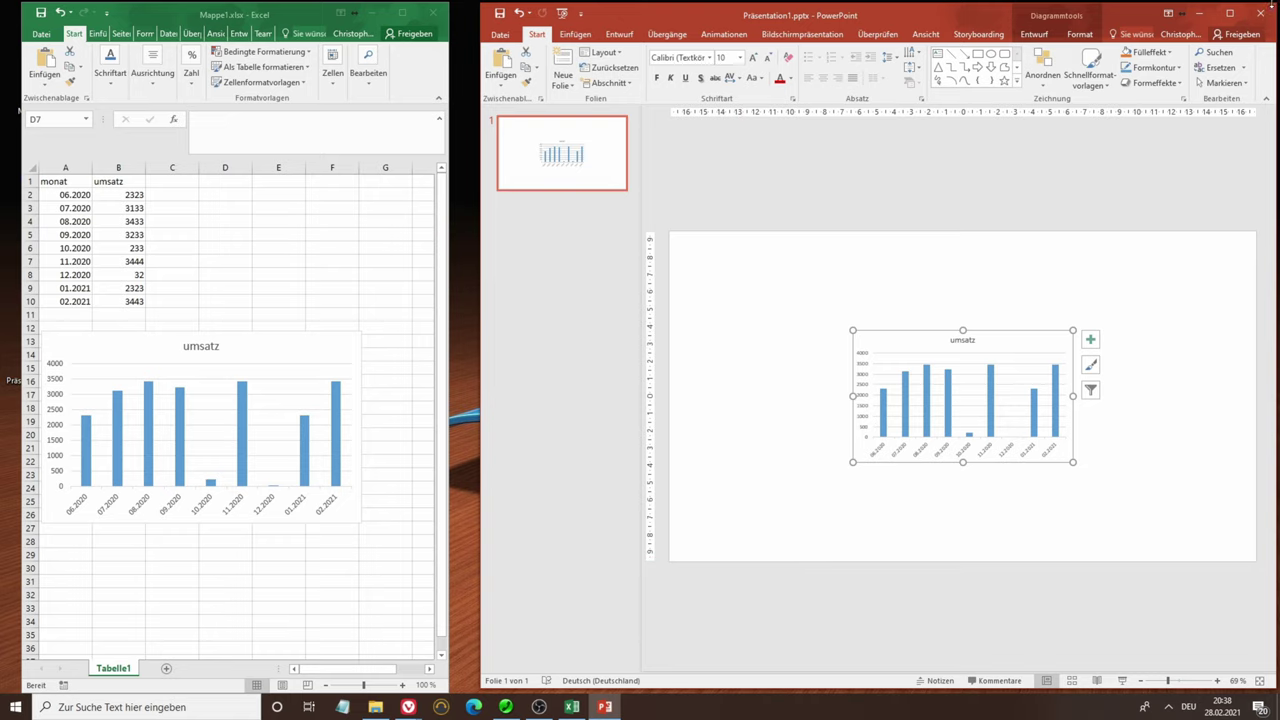
{"action": "left_click", "coordinate": [1260, 13]}
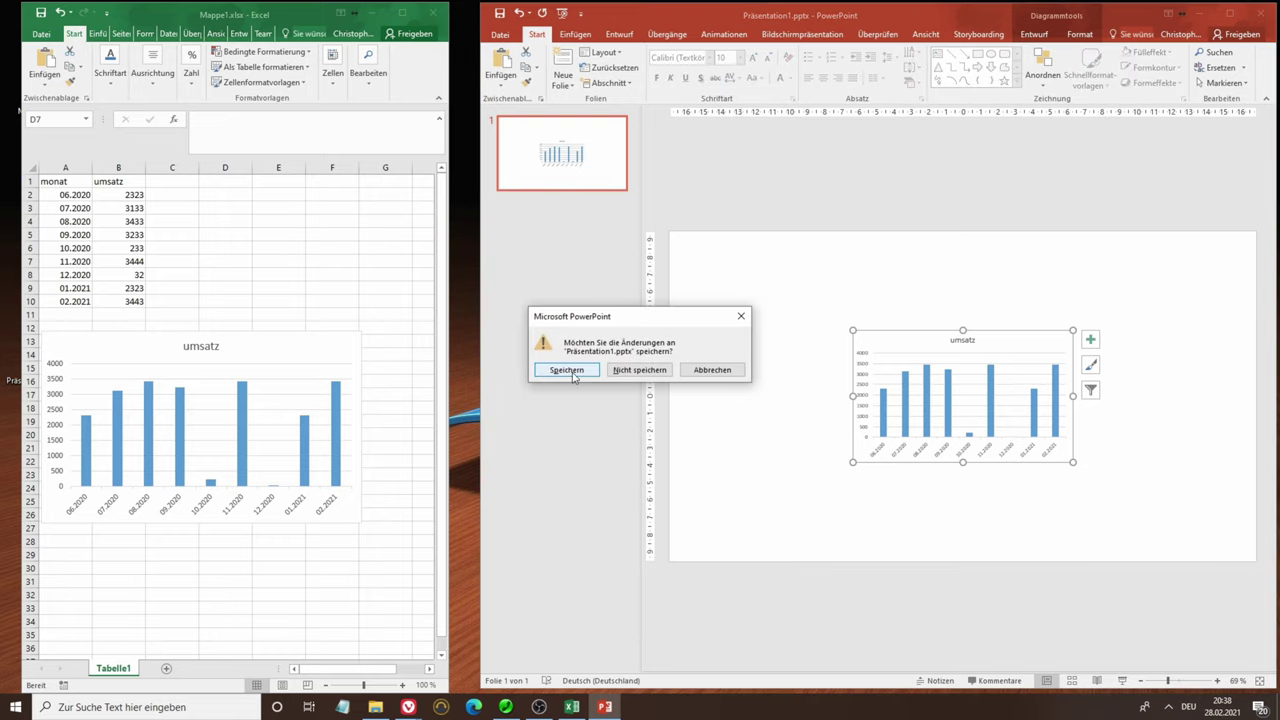
Save and close both files, then create desktop folders Neuer Ordner and Neuer Ordner (2)
{"action": "left_click", "coordinate": [568, 370]}
{"action": "left_click", "coordinate": [432, 12]}
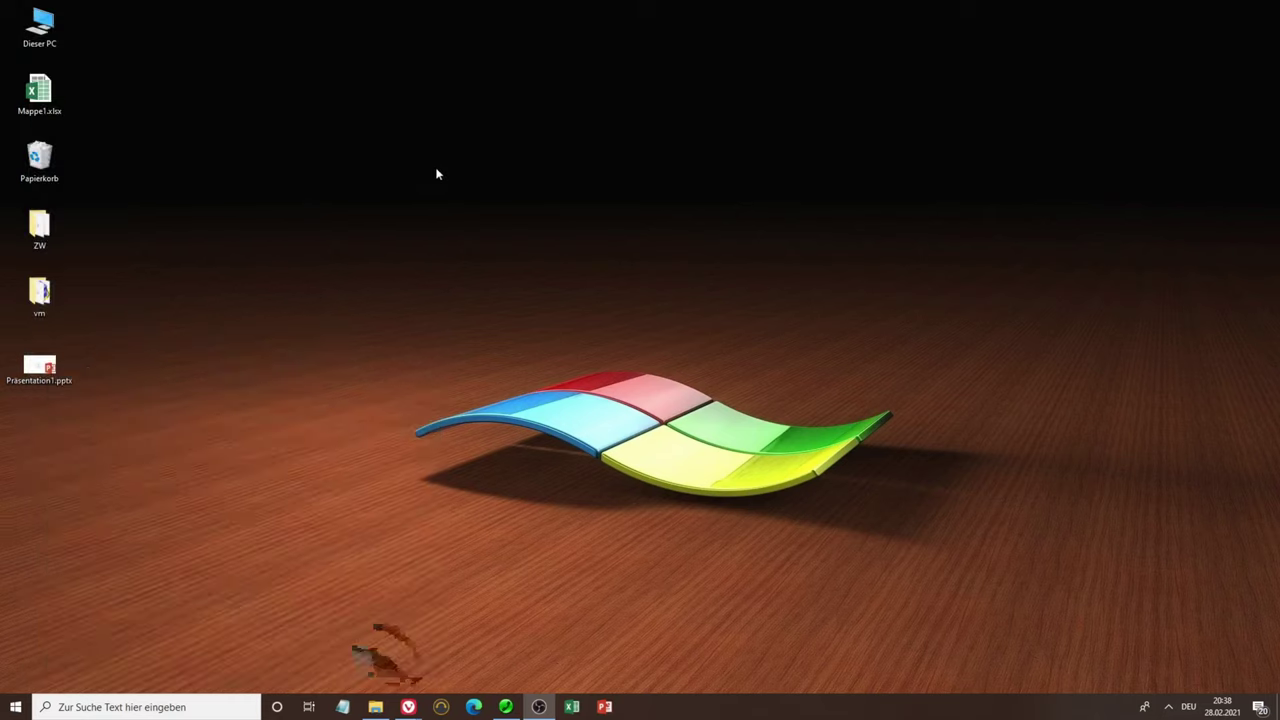
{"action": "right_click", "coordinate": [321, 166]}
{"action": "left_click", "coordinate": [555, 342]}
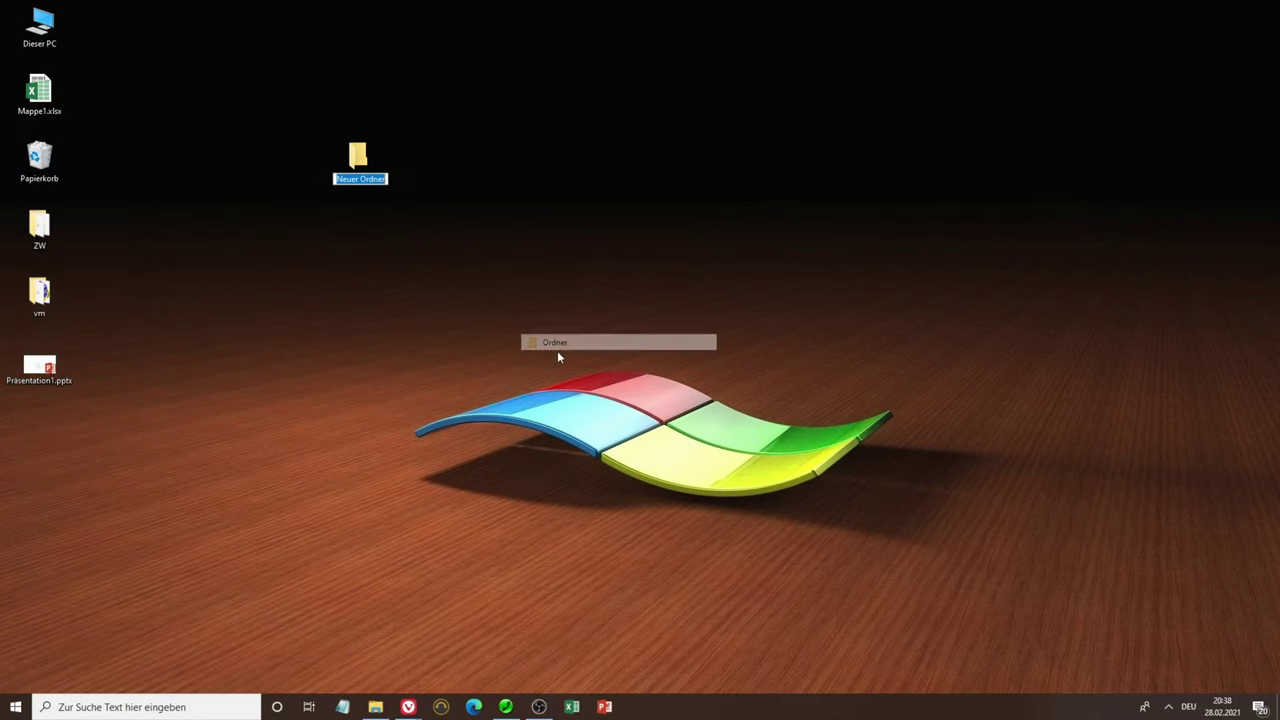
{"action": "key", "text": "Return"}
{"action": "left_click", "coordinate": [504, 157]}
{"action": "right_click", "coordinate": [504, 157]}
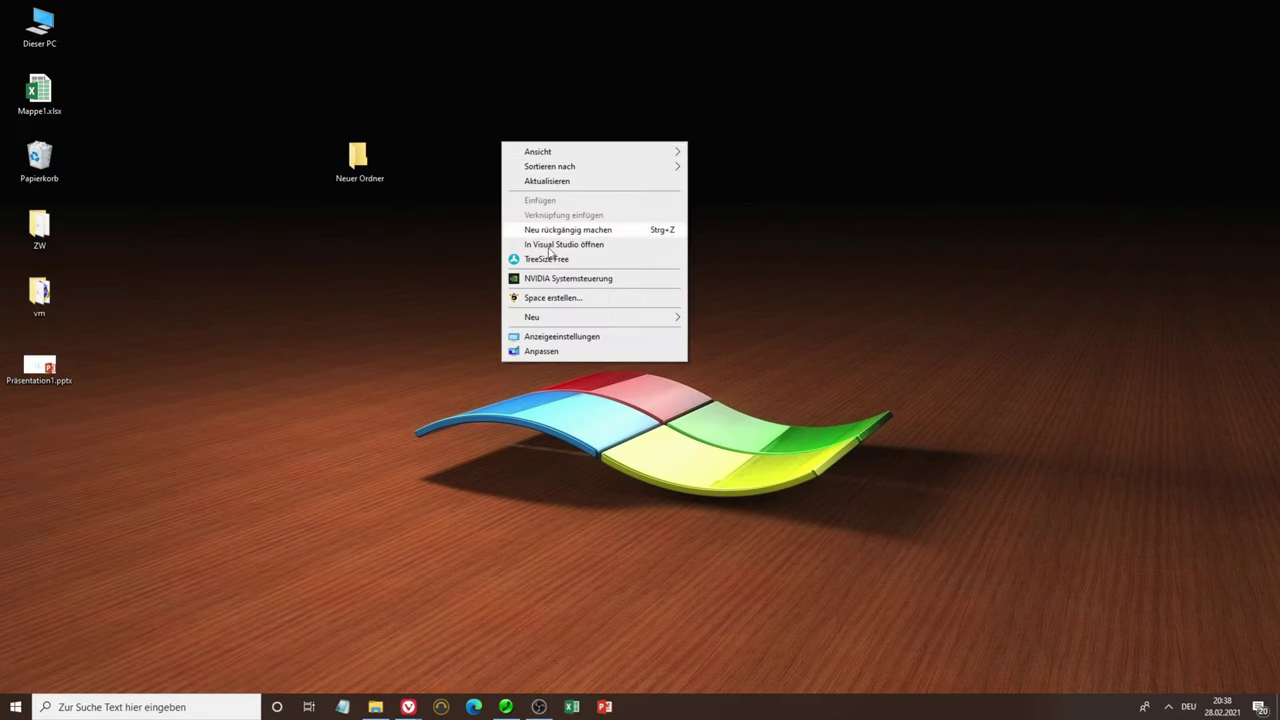
{"action": "left_click", "coordinate": [726, 320]}
{"action": "key", "text": "Return"}
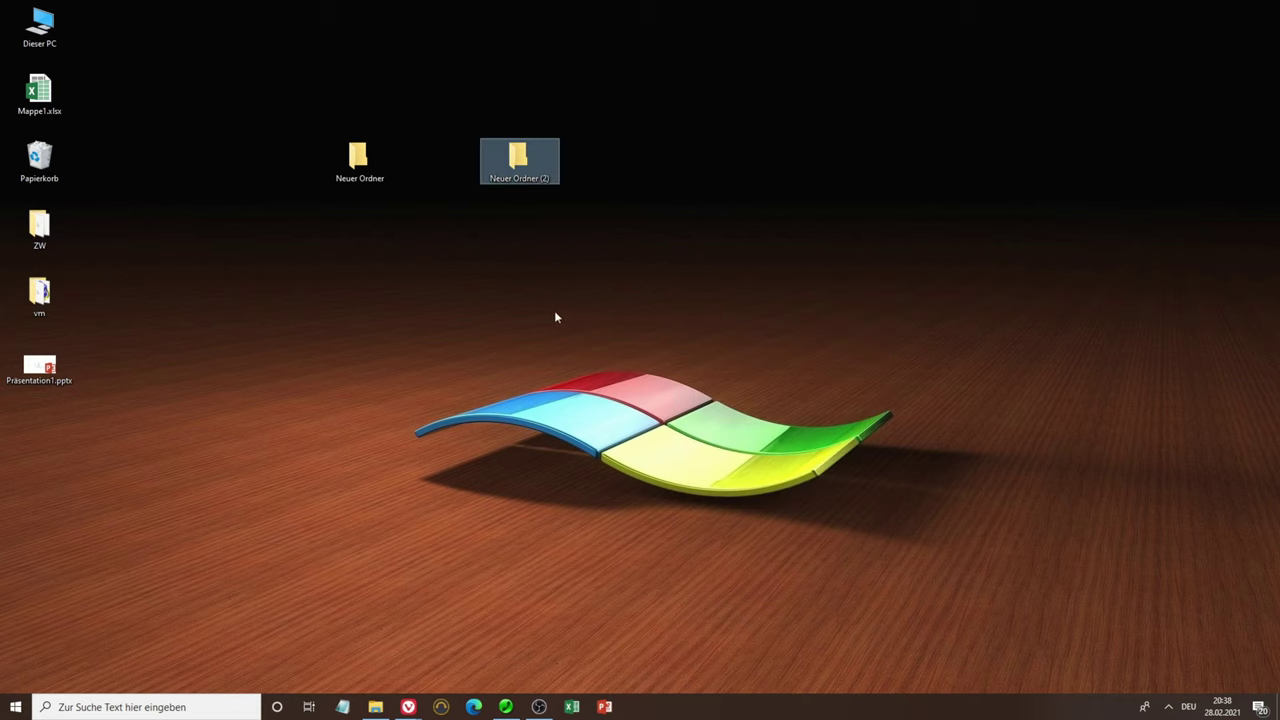
Move Mappe1.xlsx into Neuer Ordner and Präsentation1.pptx into Neuer Ordner (2), then reopen the presentation
{"action": "left_click_drag", "start_coordinate": [40, 95], "coordinate": [360, 160]}
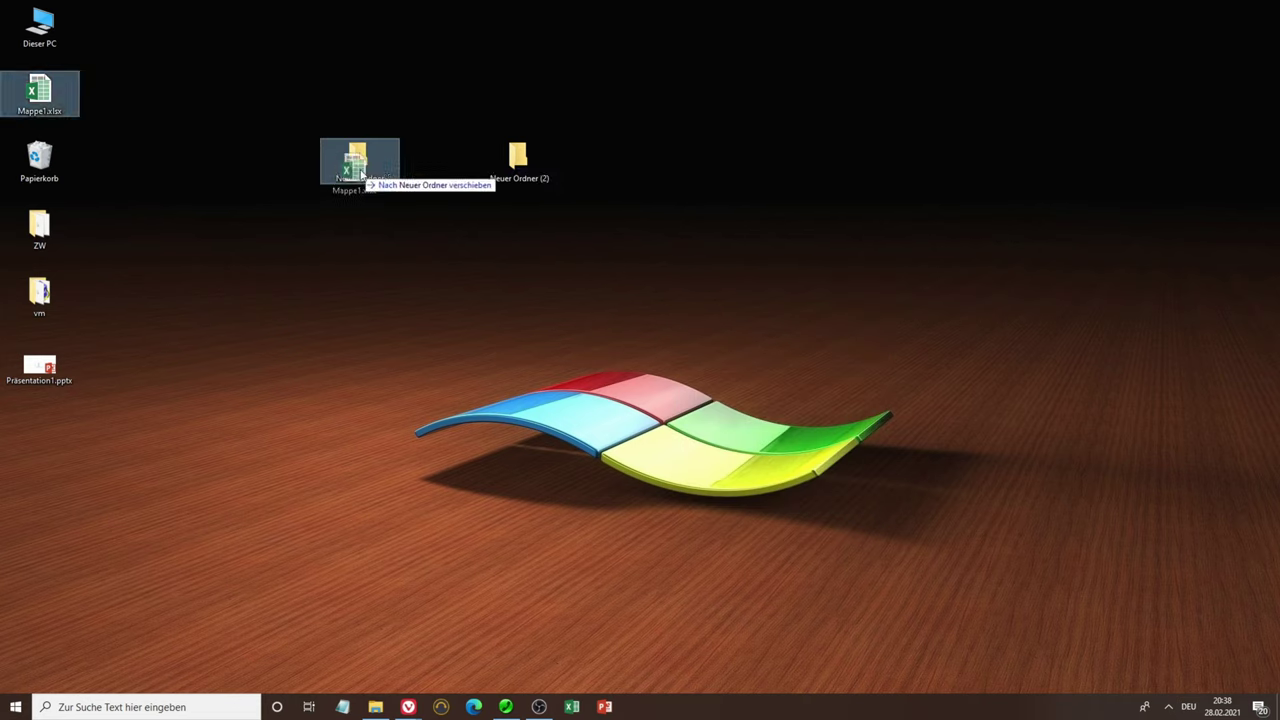
{"action": "left_click_drag", "start_coordinate": [55, 370], "coordinate": [516, 160]}
{"action": "double_click", "coordinate": [531, 180]}
{"action": "double_click", "coordinate": [655, 376]}
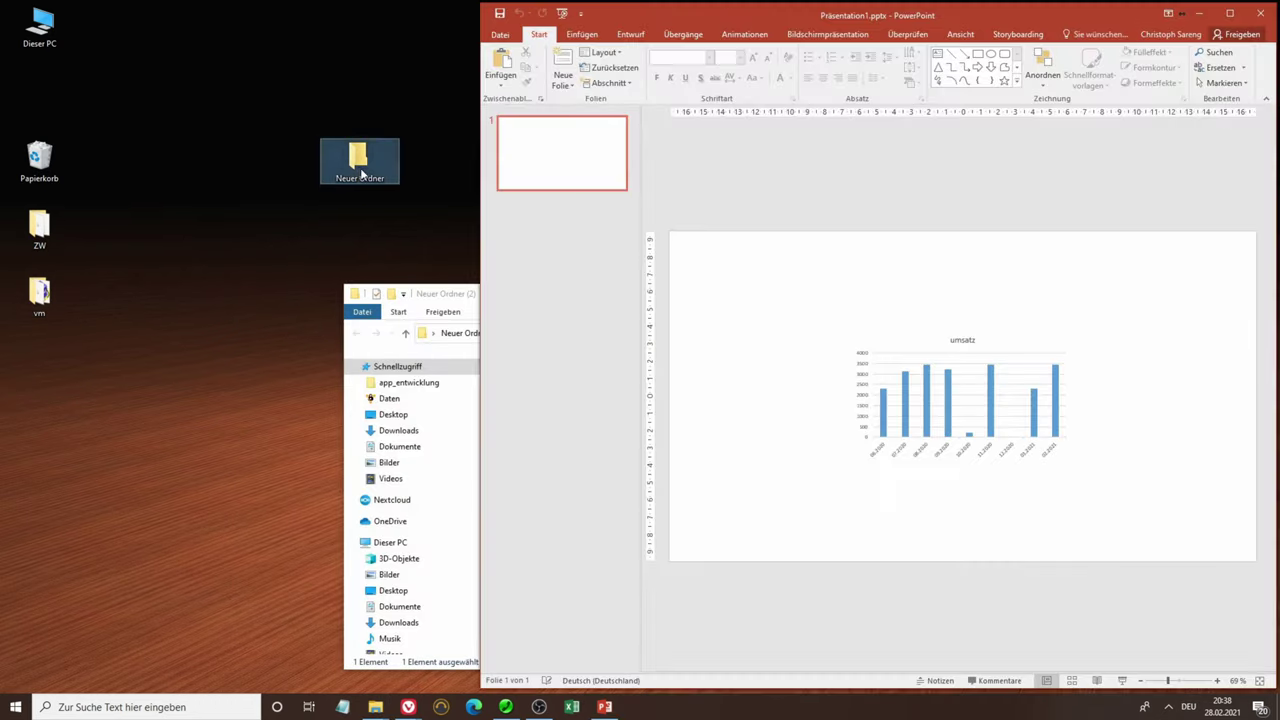
Open Mappe1.xlsx from Neuer Ordner and bring up the chart's Links dialog in PowerPoint
{"action": "double_click", "coordinate": [358, 166]}
{"action": "double_click", "coordinate": [660, 393]}
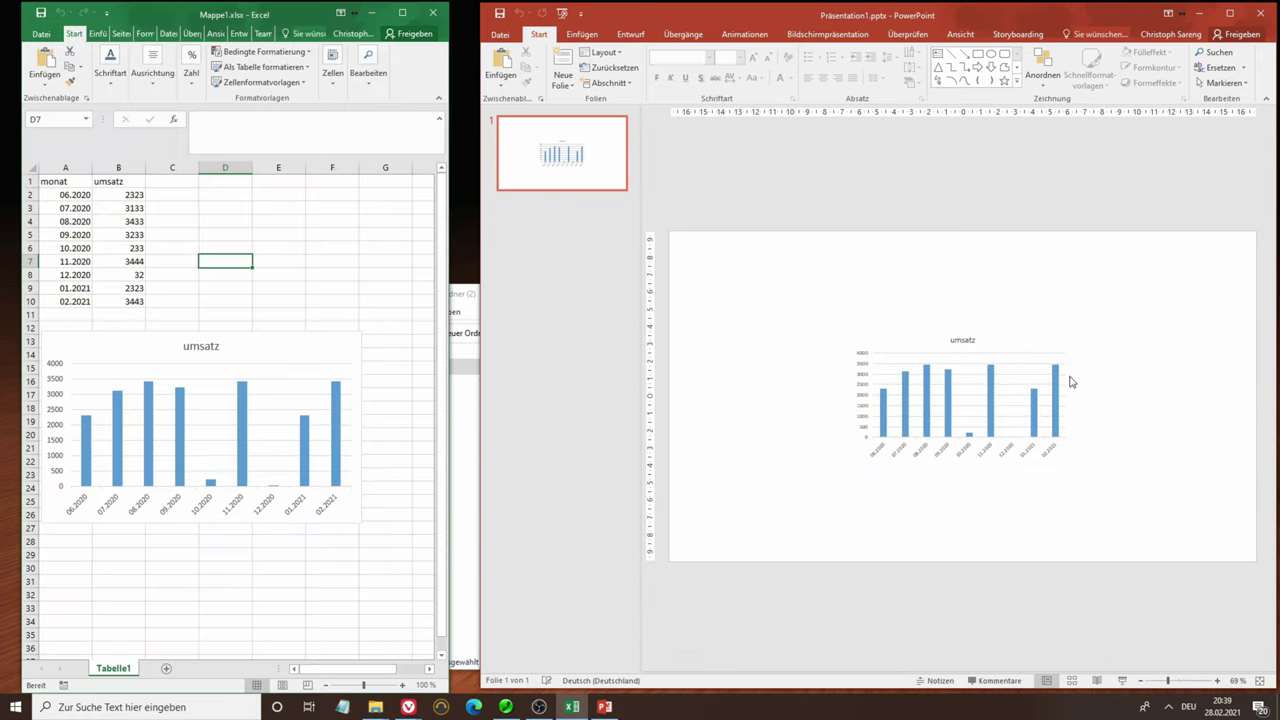
{"action": "left_click", "coordinate": [1044, 397]}
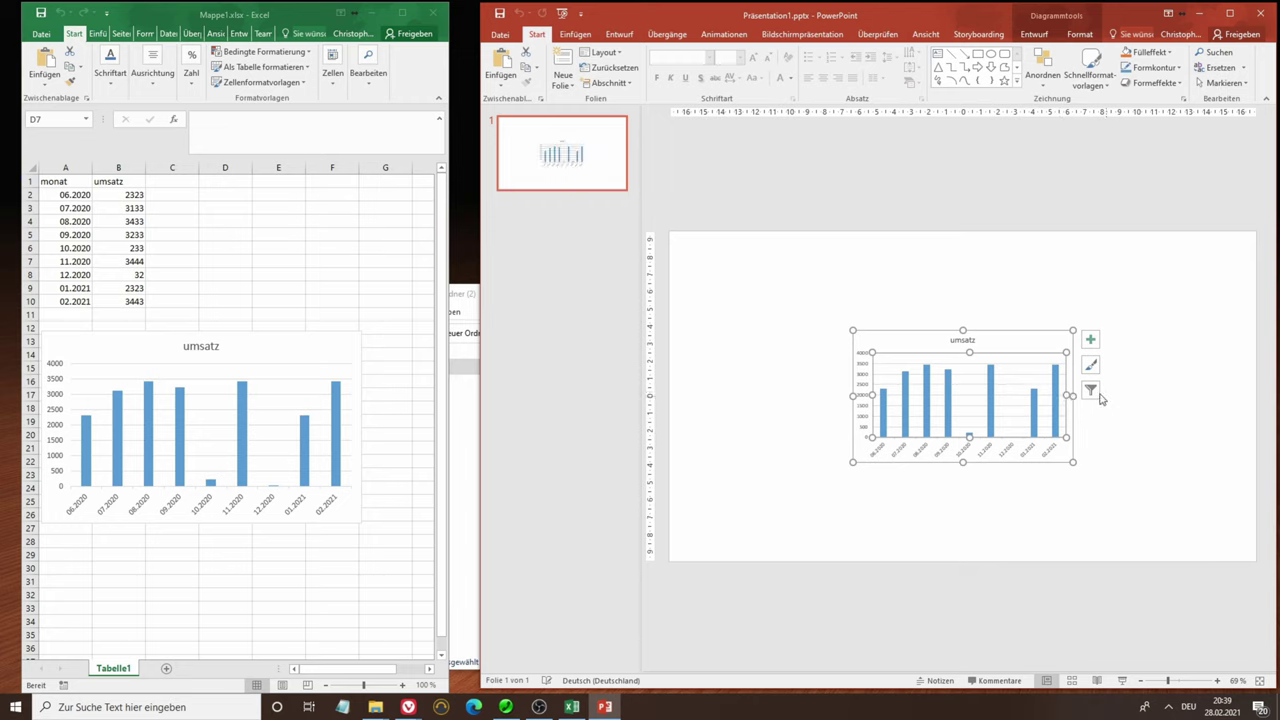
{"action": "left_click", "coordinate": [1092, 391]}
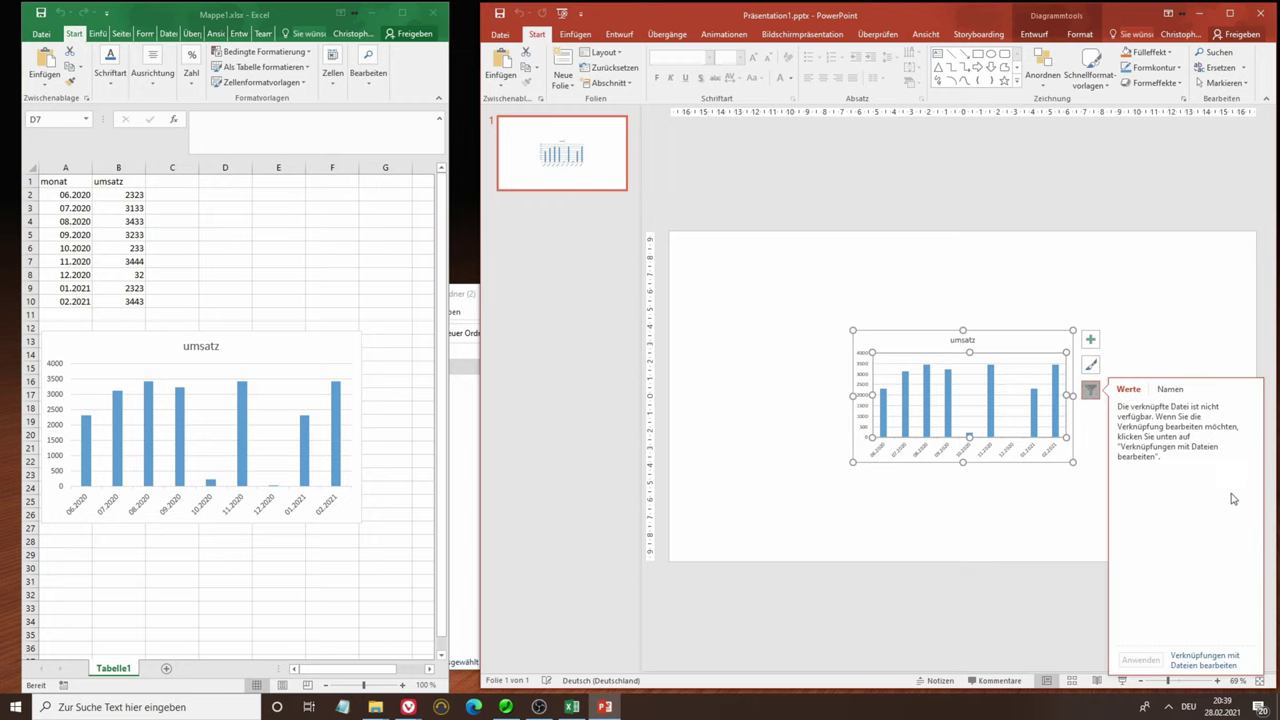
{"action": "left_click", "coordinate": [1208, 664]}
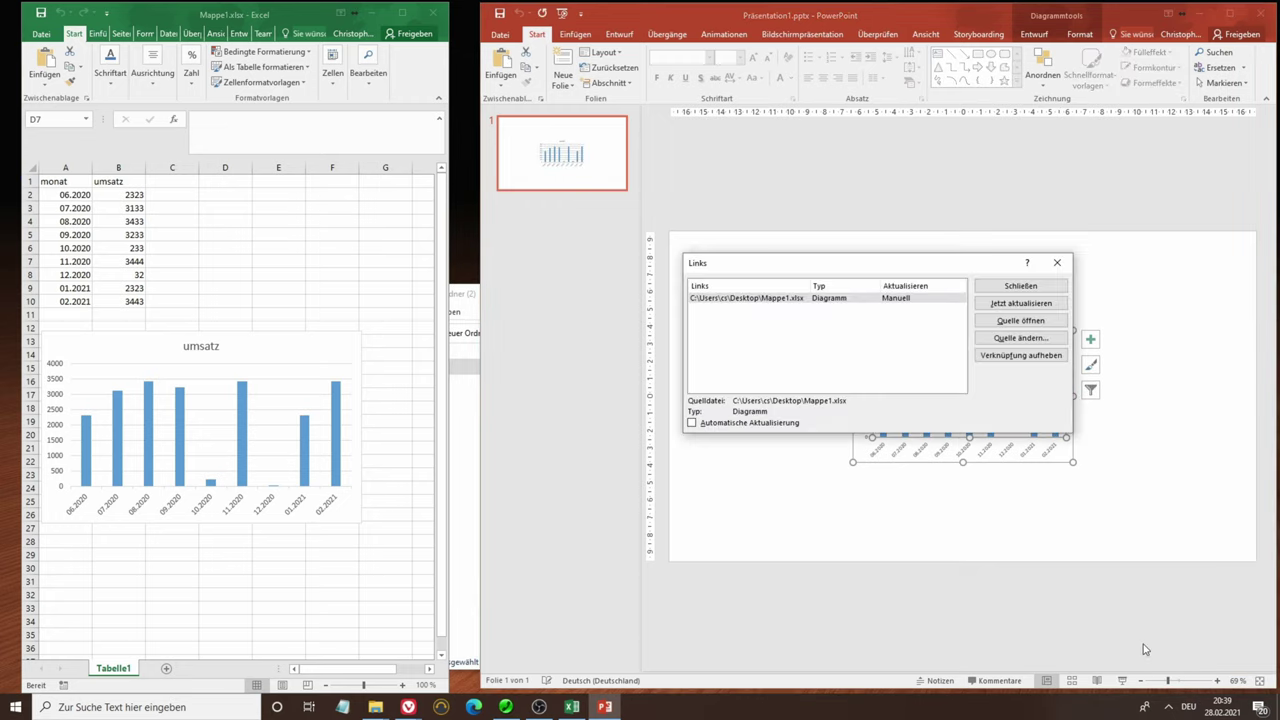
Change the link source to Neuer Ordner\Mappe1.xlsx and update the chart
{"action": "left_click", "coordinate": [1031, 341]}
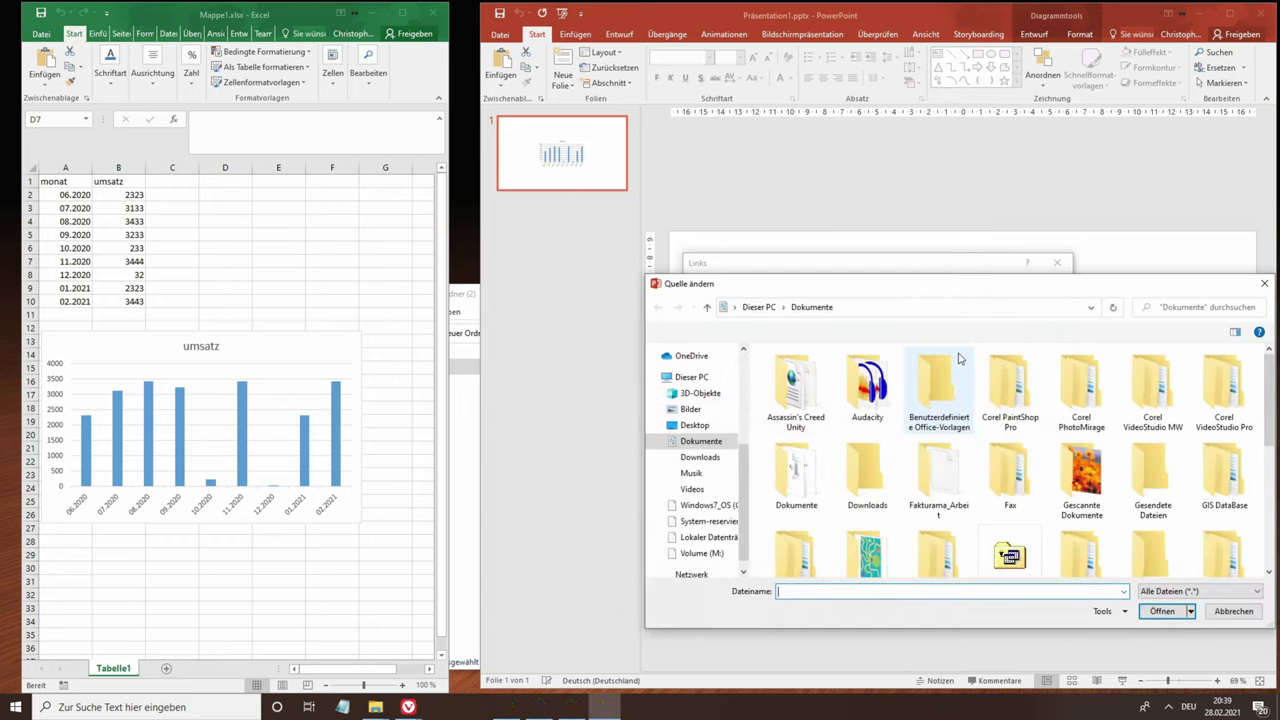
{"action": "left_click", "coordinate": [694, 425]}
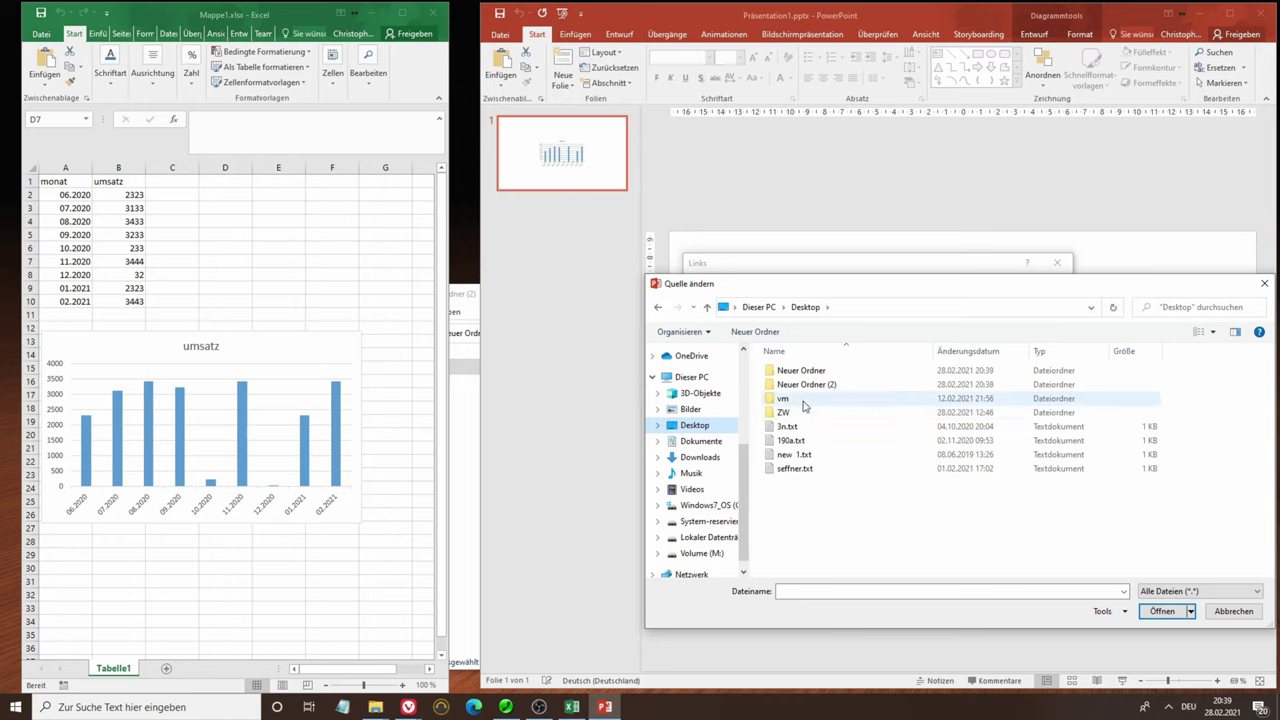
{"action": "left_click", "coordinate": [805, 374]}
{"action": "left_click", "coordinate": [804, 373]}
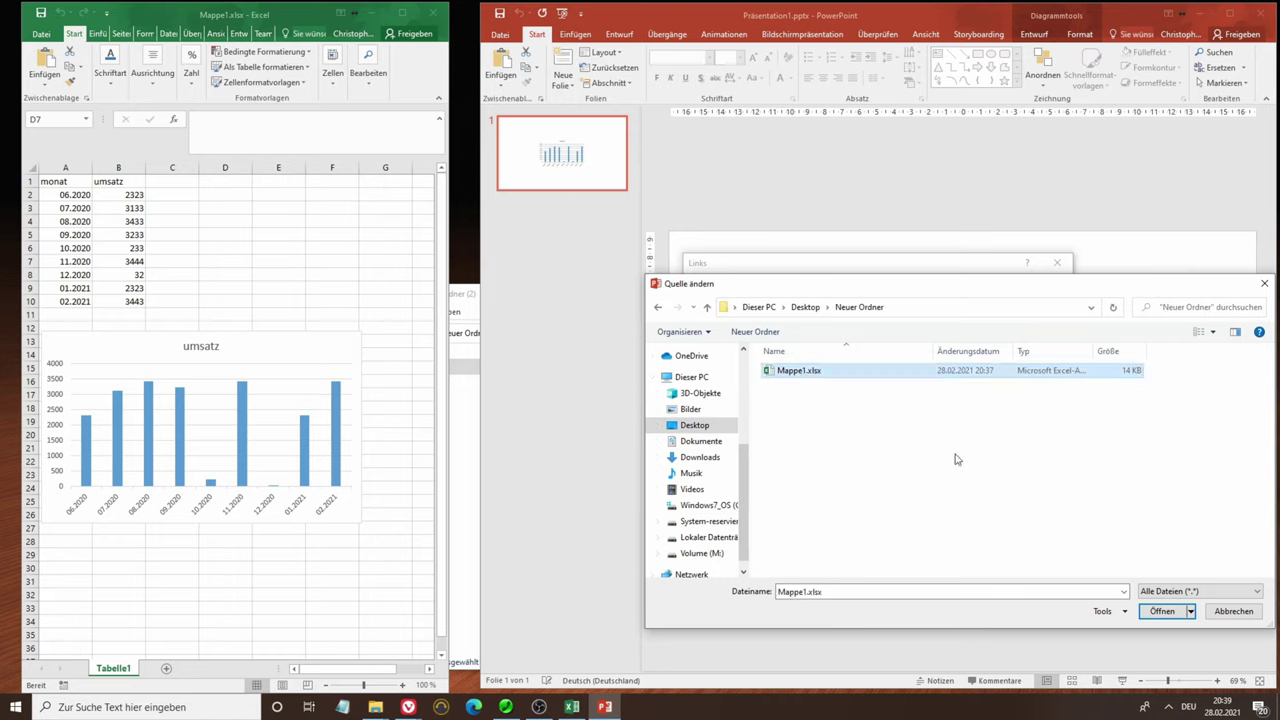
{"action": "left_click", "coordinate": [1150, 612]}
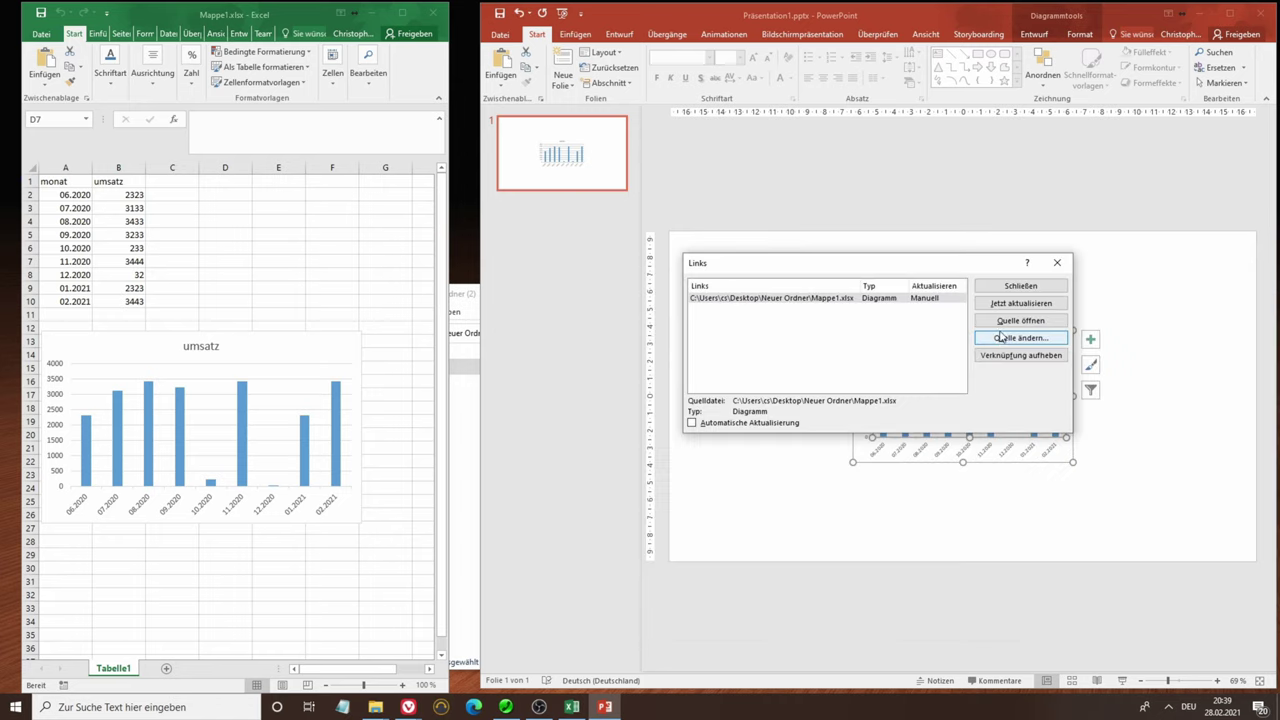
{"action": "left_click", "coordinate": [1006, 309]}
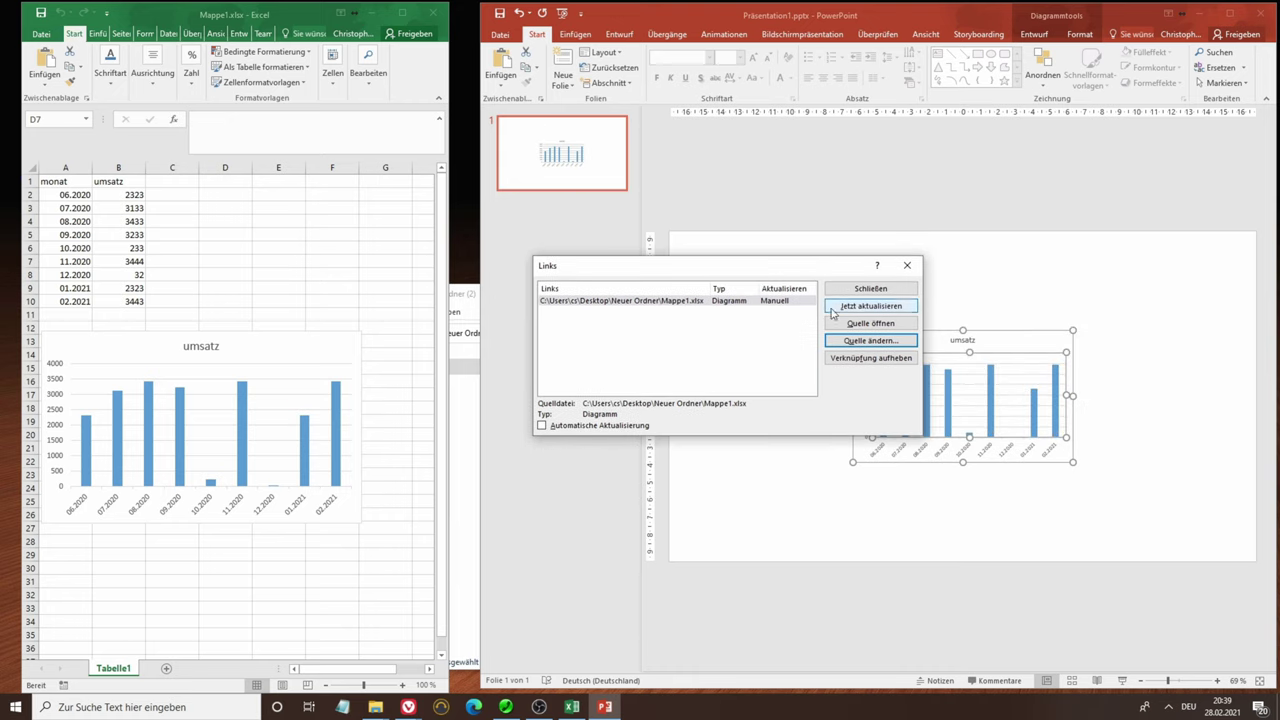
{"action": "left_click", "coordinate": [880, 288]}
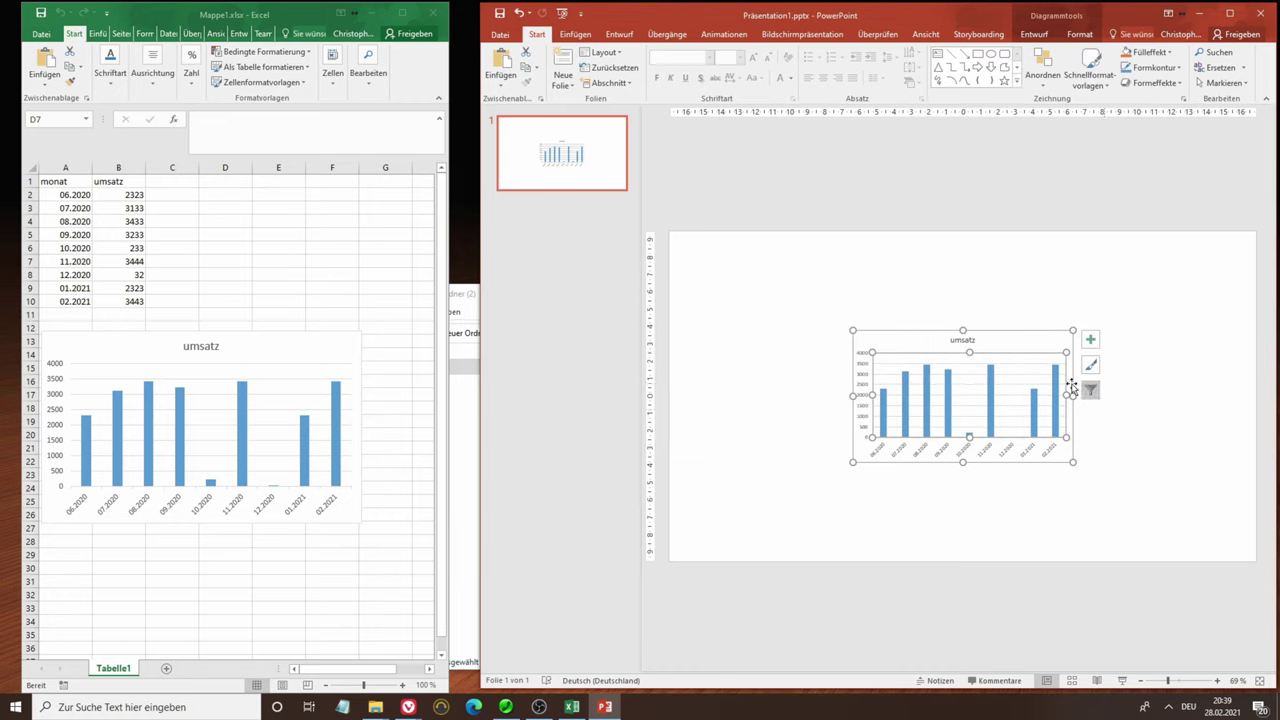
Change the 10.2020 sales in B6 to 23434 and check the slide chart shows the matching tall bar
{"action": "left_click", "coordinate": [134, 249]}
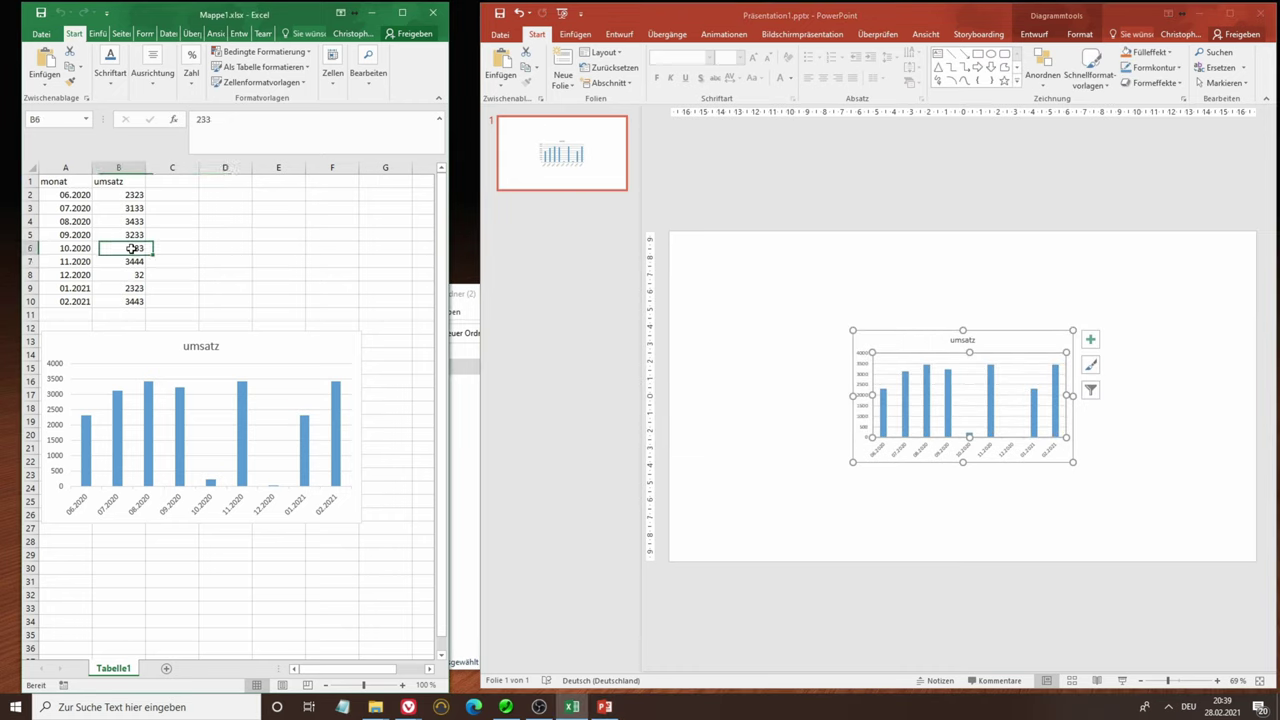
{"action": "type", "text": "23434"}
{"action": "left_click", "coordinate": [180, 274]}
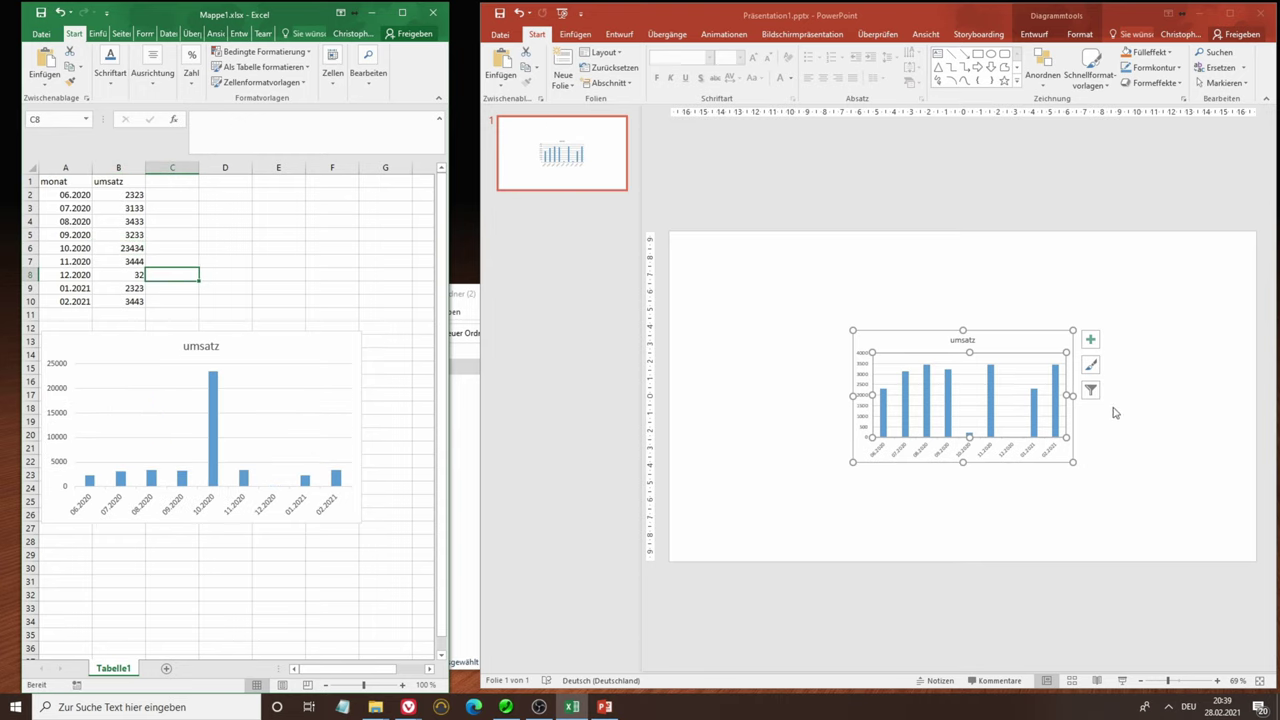
{"action": "left_click", "coordinate": [1091, 392]}
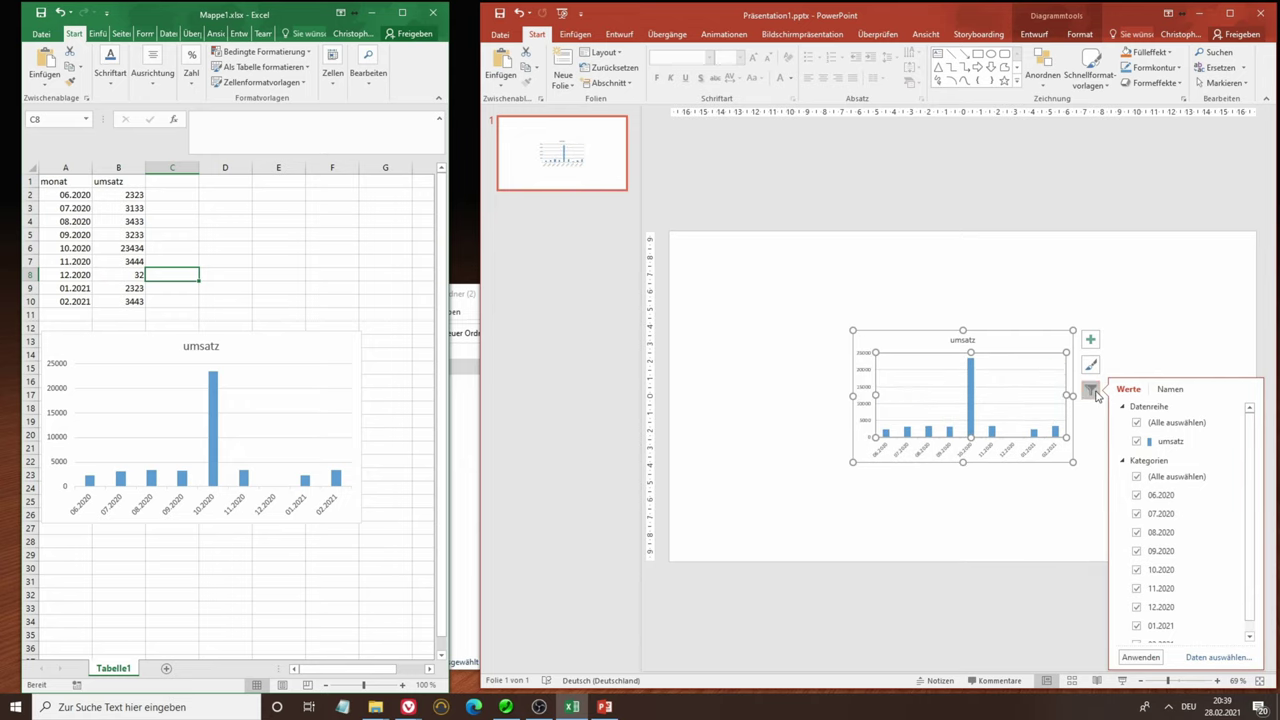
{"action": "left_click", "coordinate": [1041, 523]}
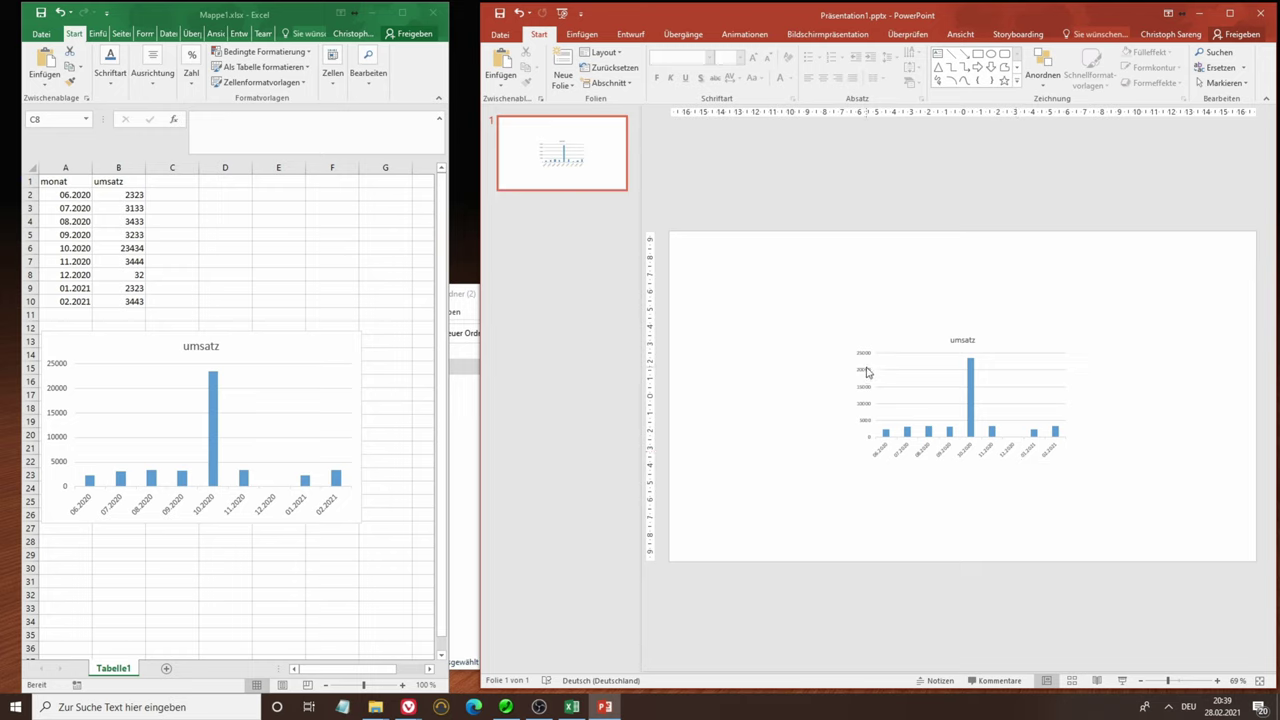
{"action": "left_click", "coordinate": [912, 401]}
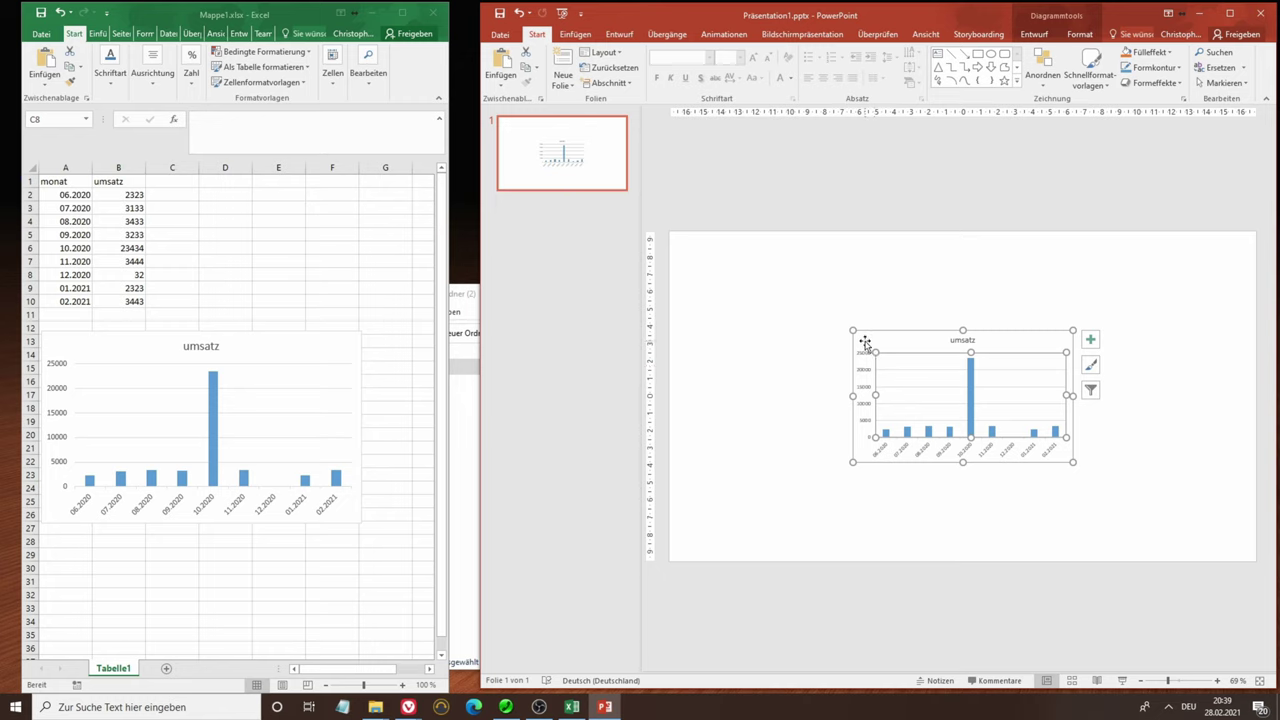